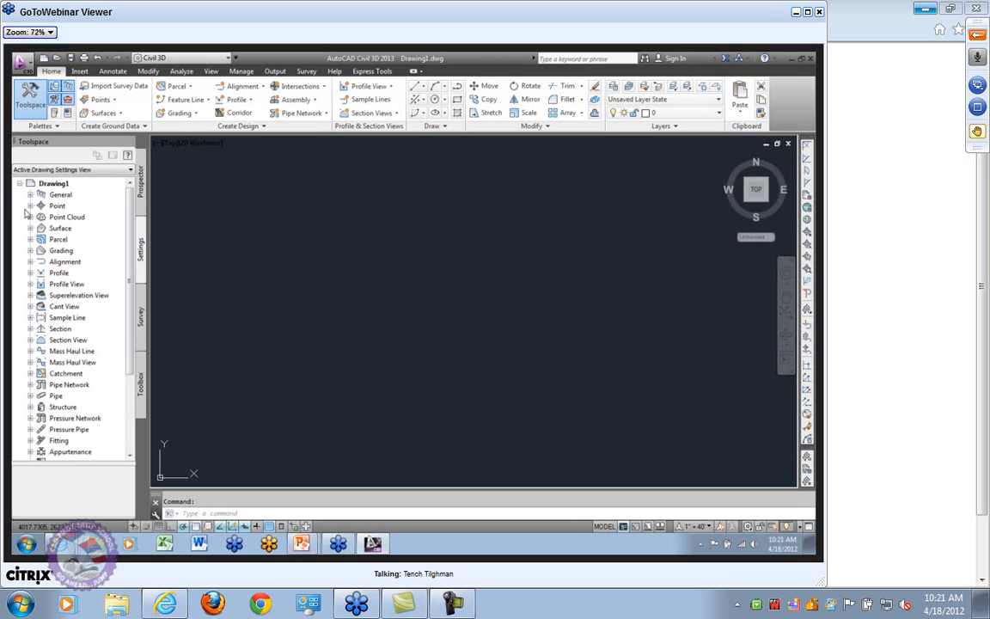
Step: Look through the Point collection and its point styles in Drawing1's settings, then collapse the collection
left_click(30, 205)
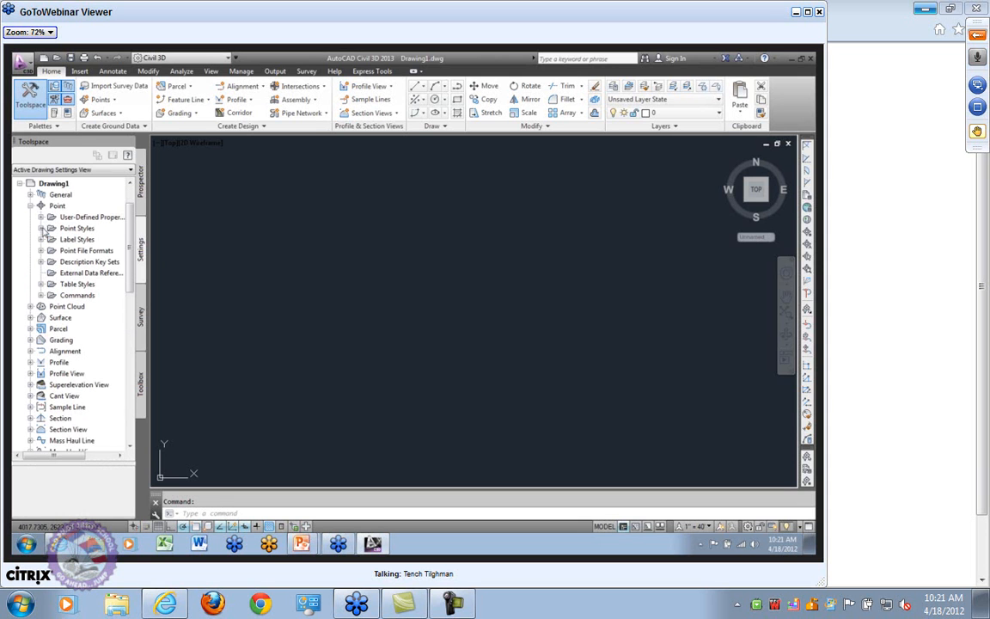
left_click(40, 228)
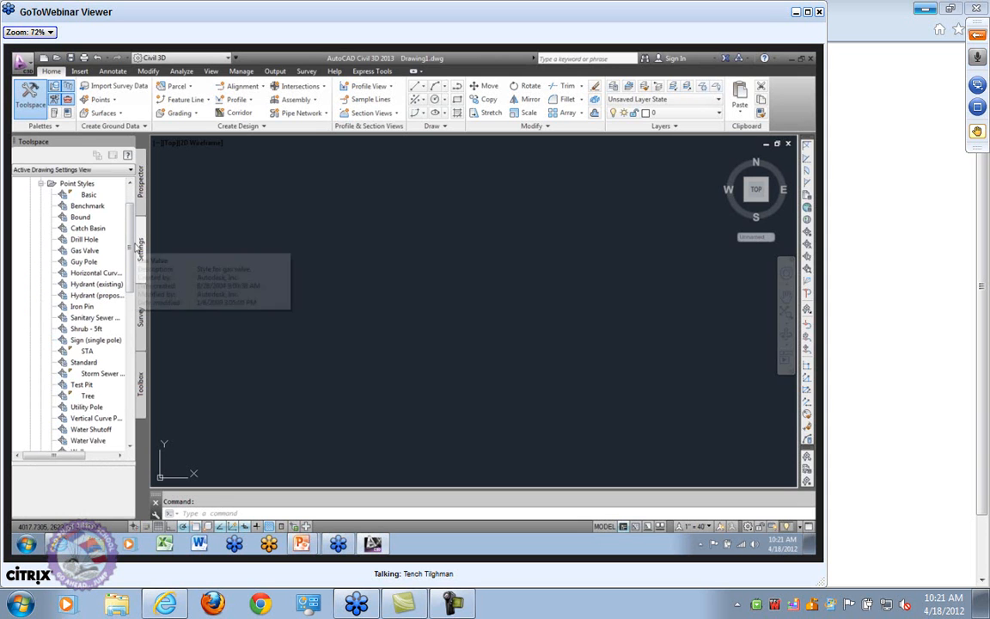
mouse_move(130, 248)
left_mouse_down()
mouse_move(129, 299)
mouse_move(132, 245)
left_mouse_up()
scroll(132, 247, "up", 1)
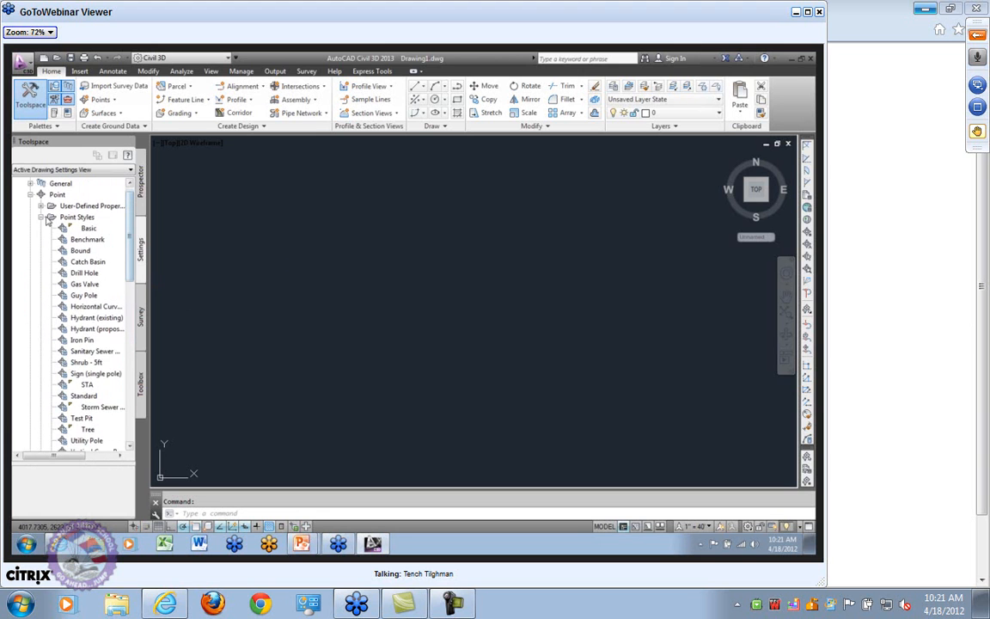
left_click(40, 217)
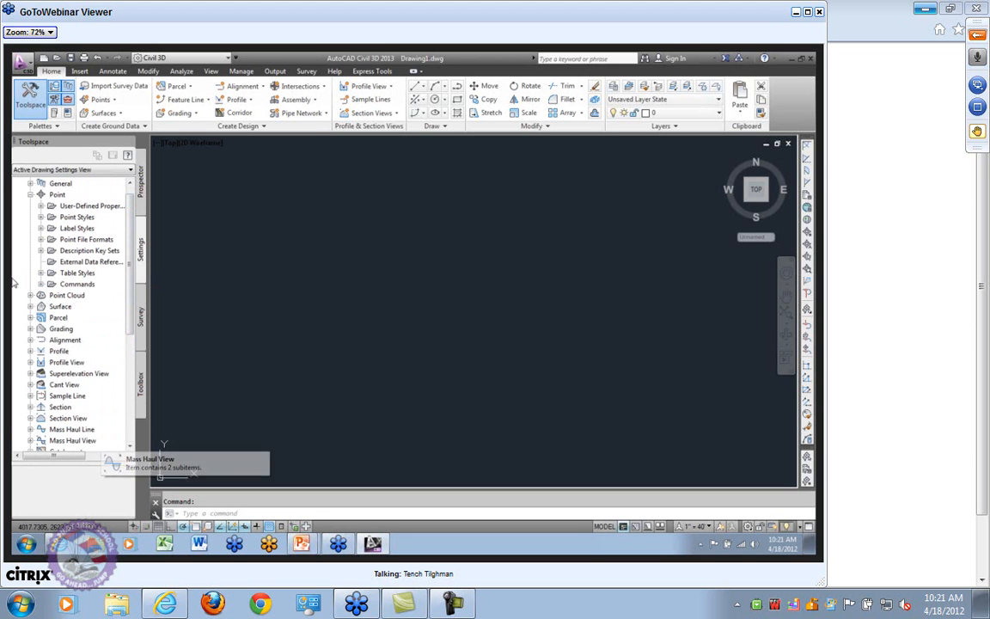
scroll(130, 211, "up", 1)
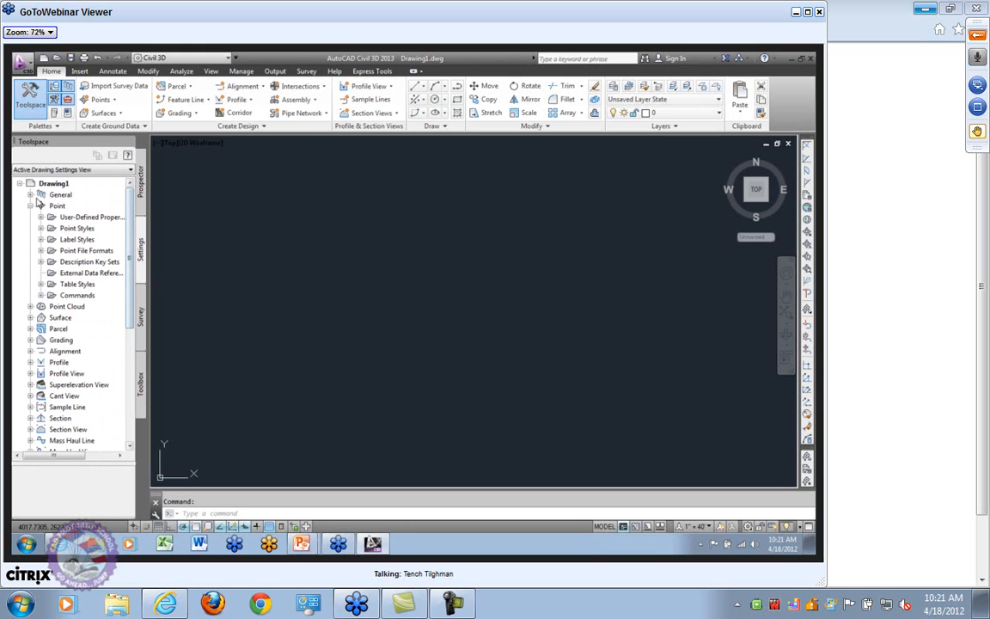
left_click(63, 183)
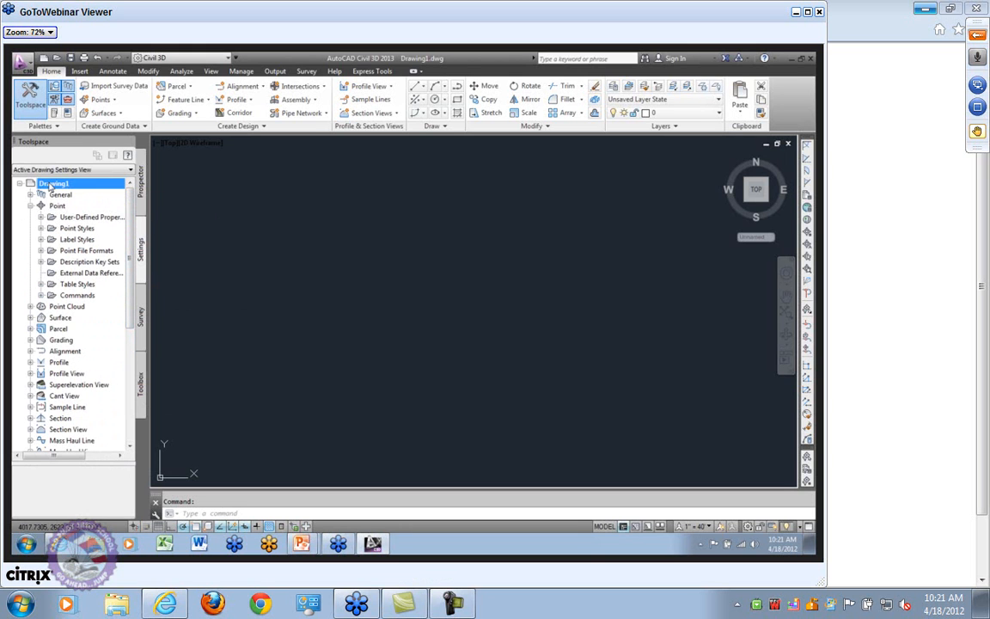
left_click(30, 205)
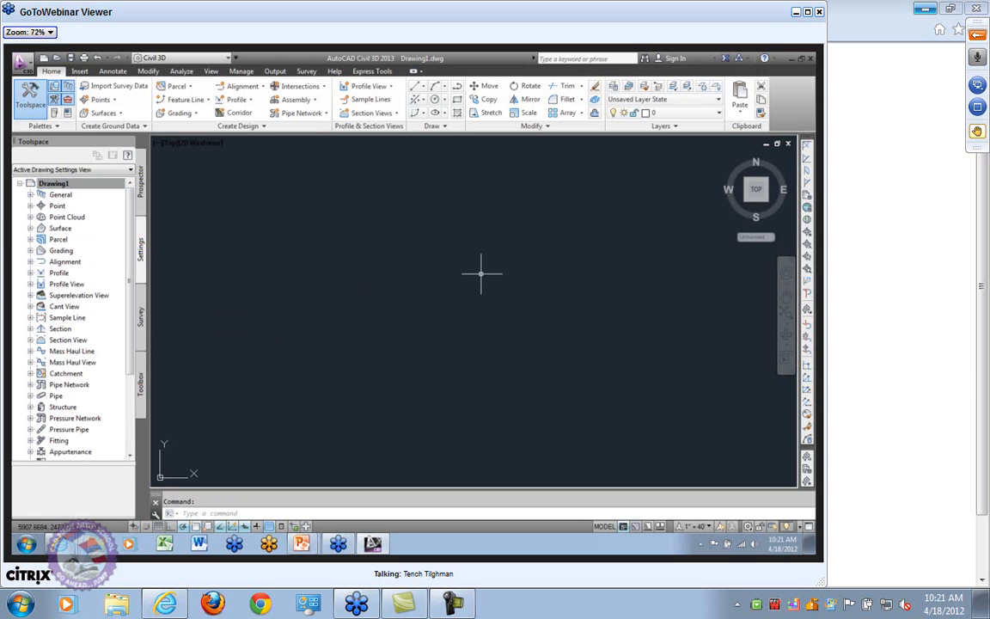
Step: Make IOB-2013 the current profile in the program options
left_click(143, 180)
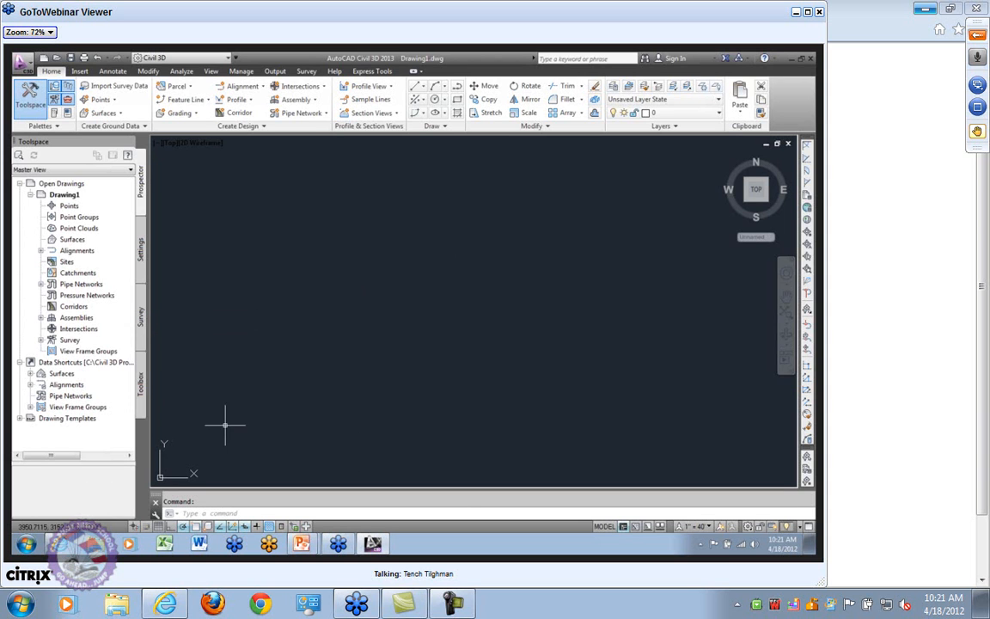
right_click(453, 511)
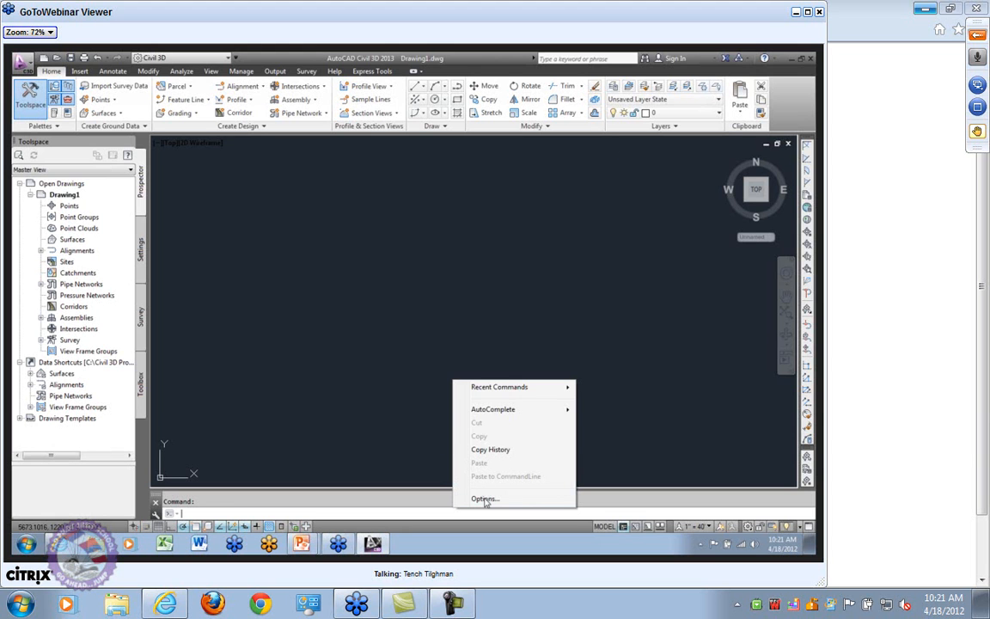
left_click(485, 498)
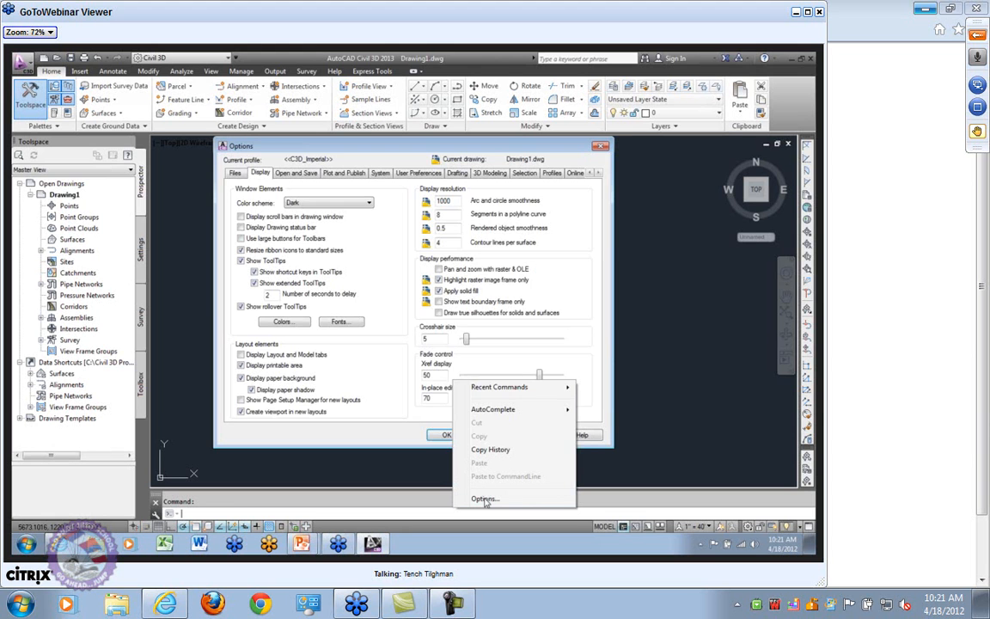
left_click(550, 173)
left_click(249, 230)
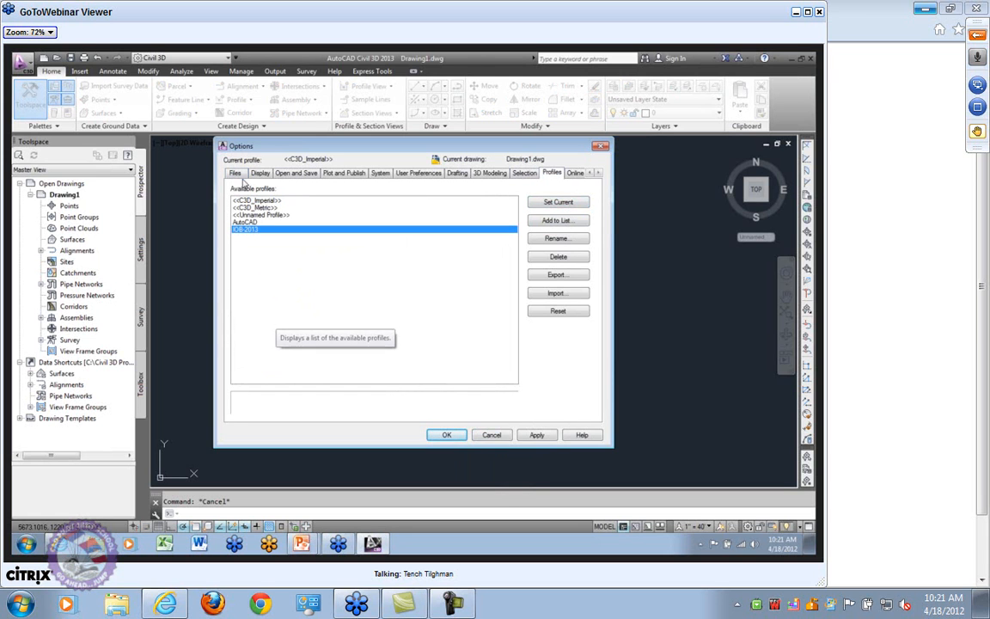
left_click(558, 201)
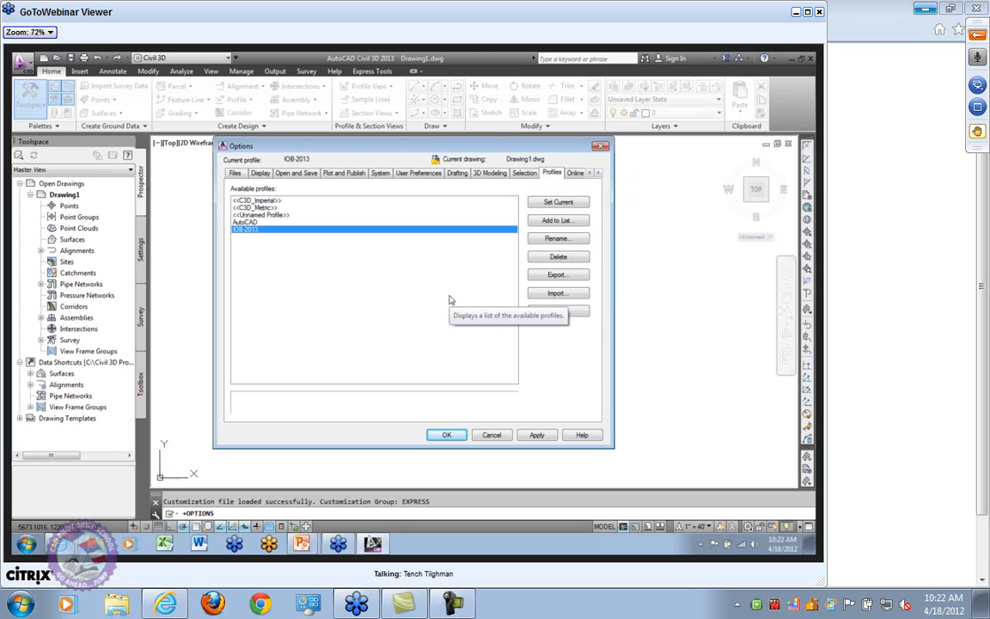
left_click(454, 436)
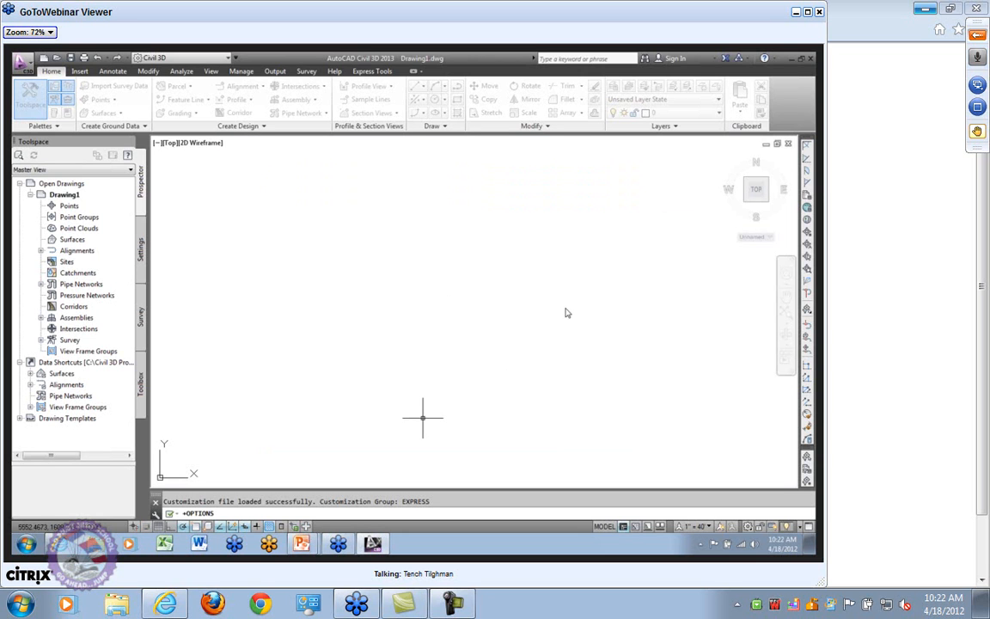
left_click(397, 328)
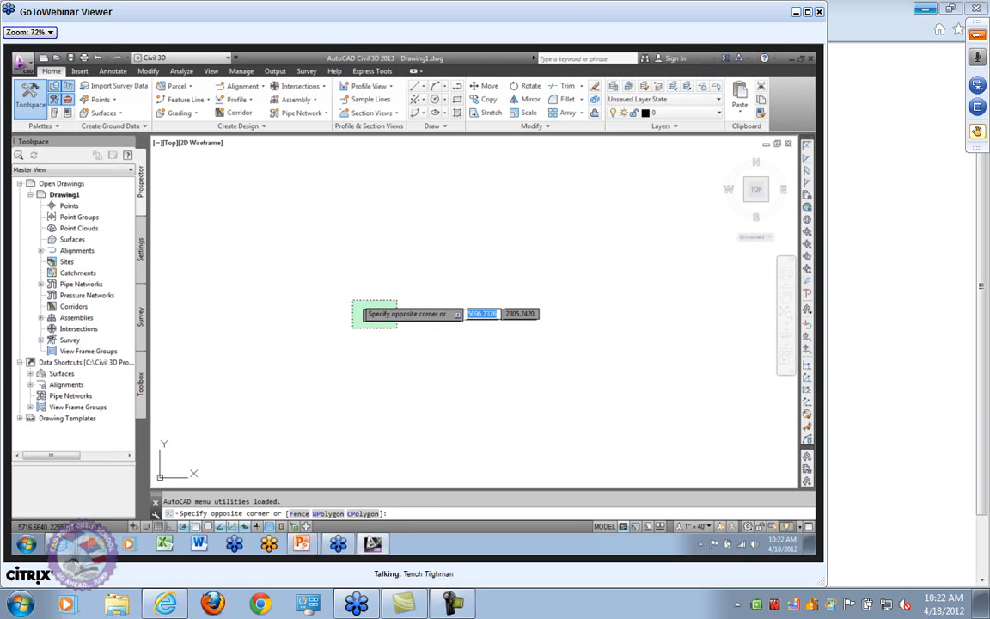
key("Escape")
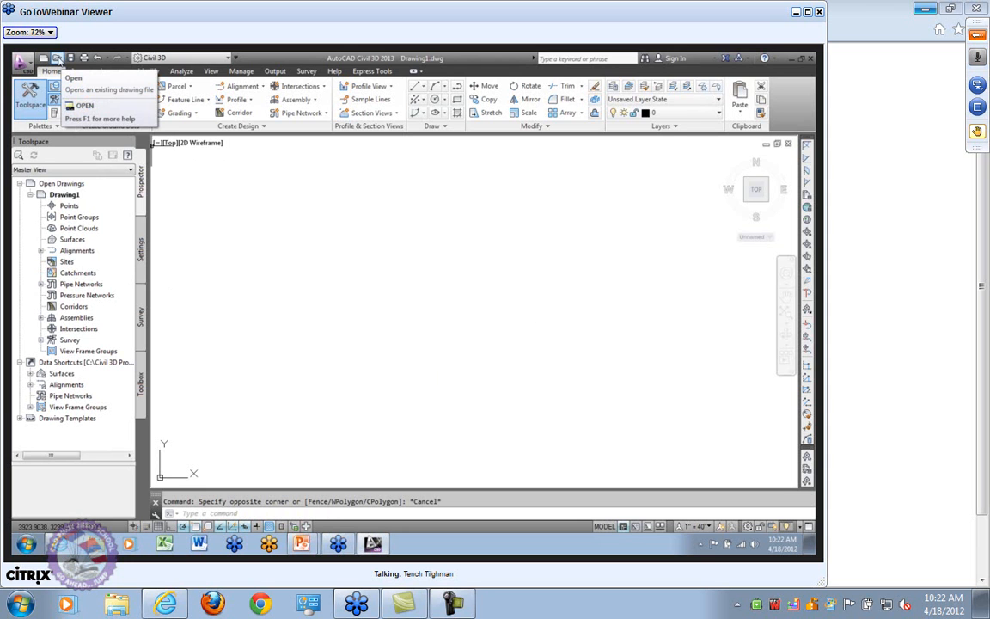
Step: Expand the Drawing Templates collection in Prospector and refresh it
left_click(20, 417)
right_click(60, 364)
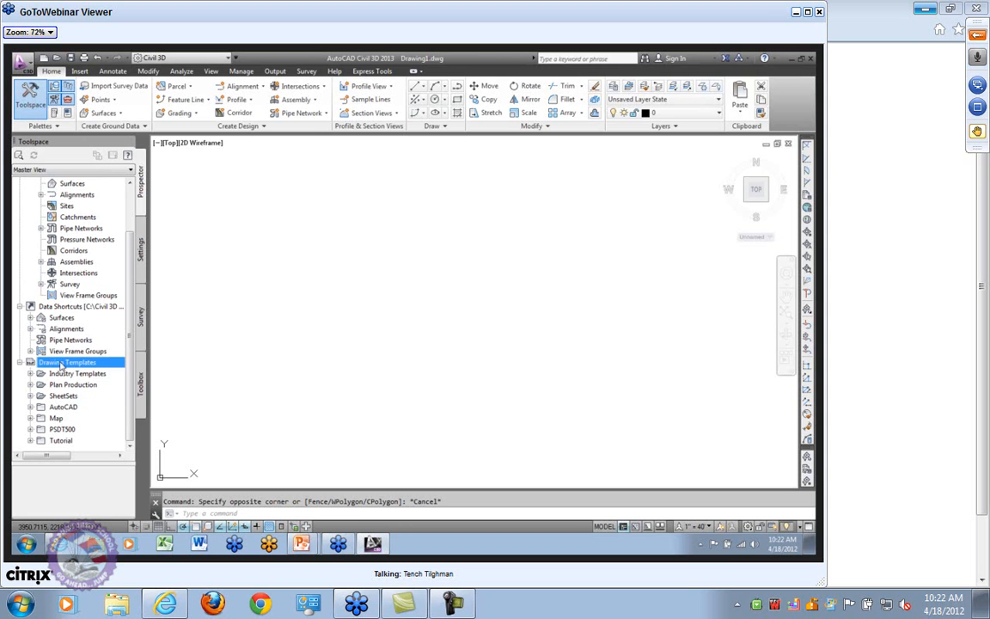
left_click(88, 416)
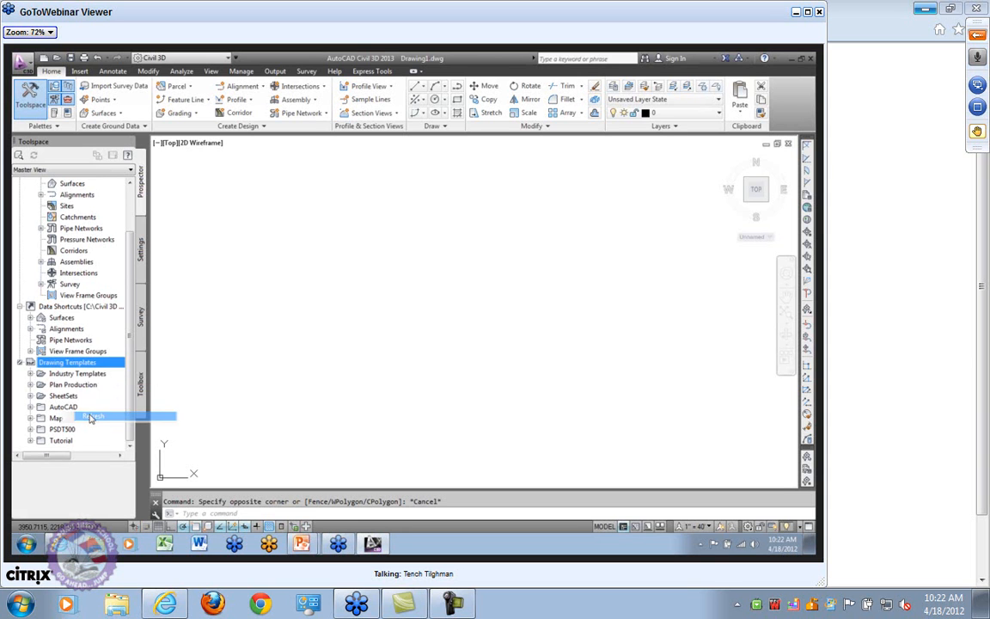
Step: Create a new drawing from the _134 IOB NCS Survey template in the 124 template folder
left_click(30, 429)
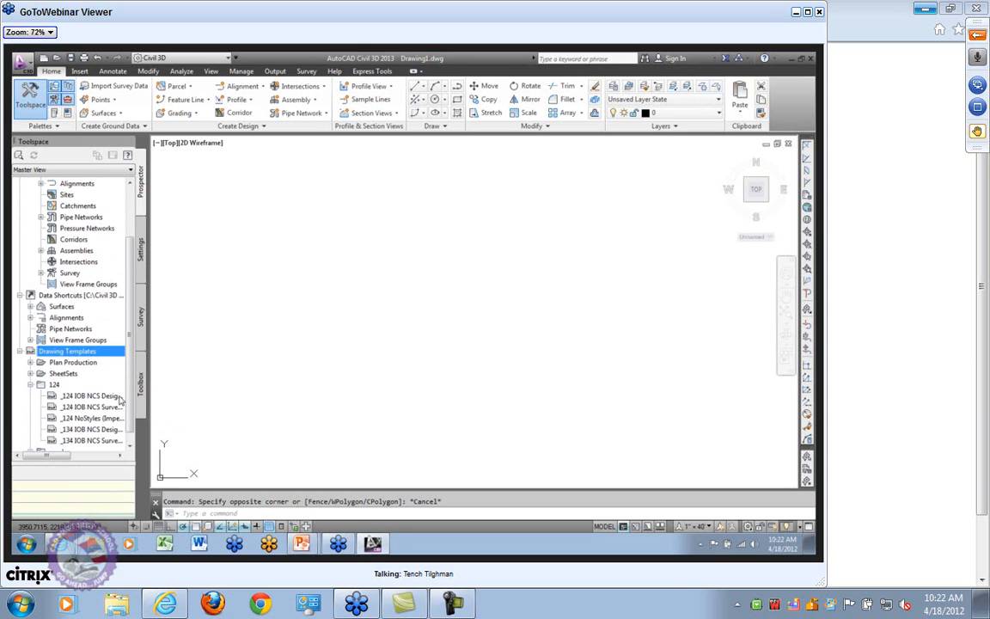
left_click(108, 441)
right_click(107, 444)
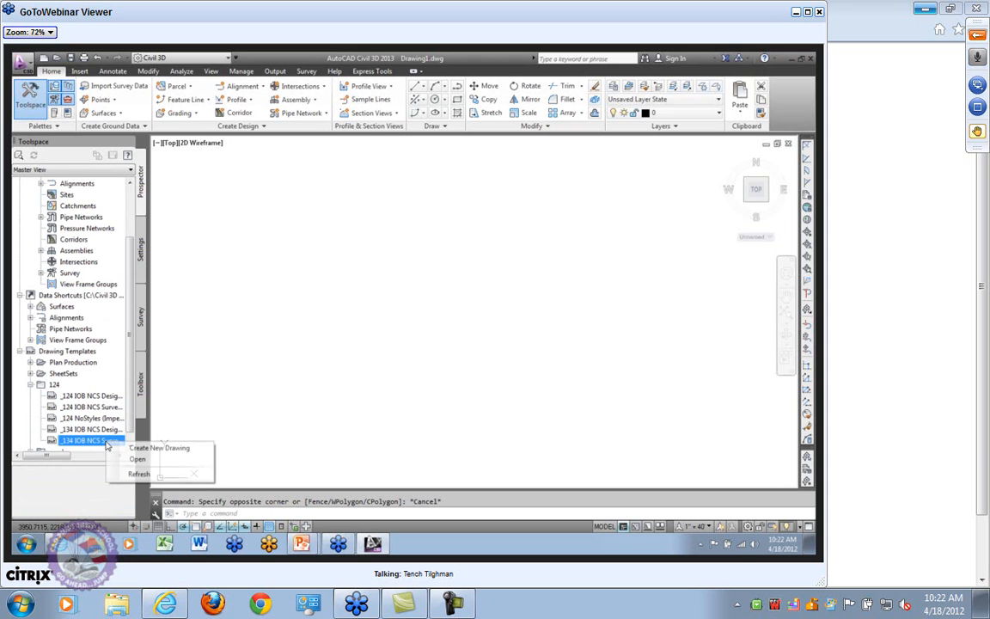
left_click(182, 448)
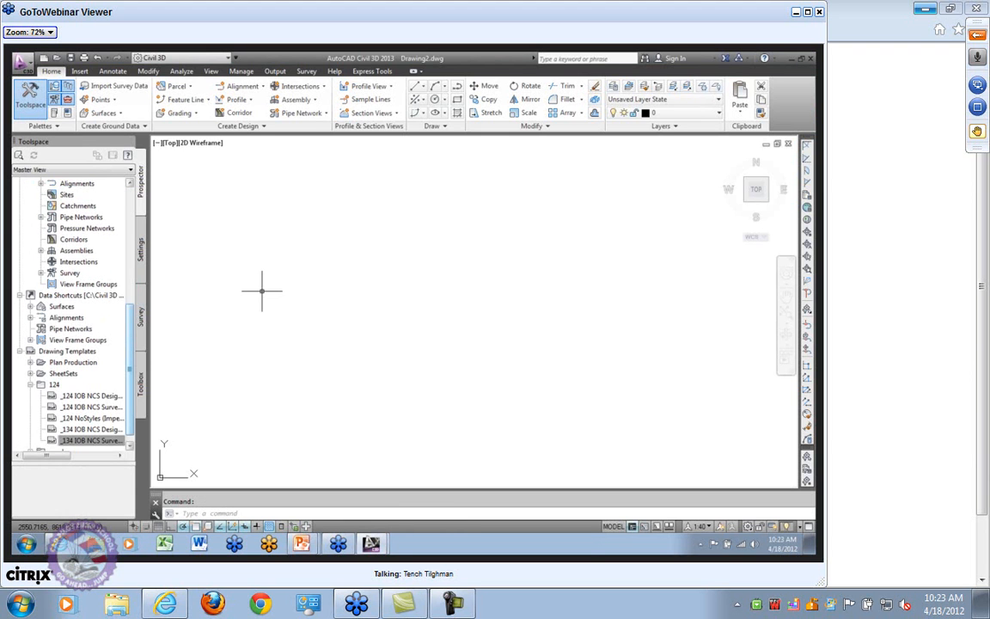
Step: Close Drawing1 without saving its changes
left_click_drag(130, 320, 130, 249)
left_click(64, 363)
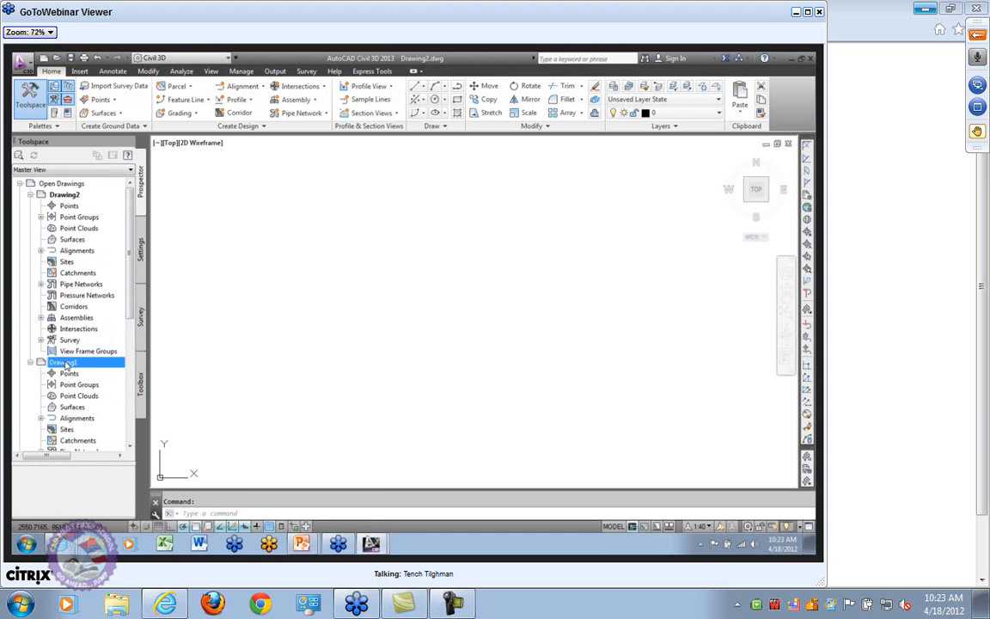
right_click(64, 366)
left_click(93, 380)
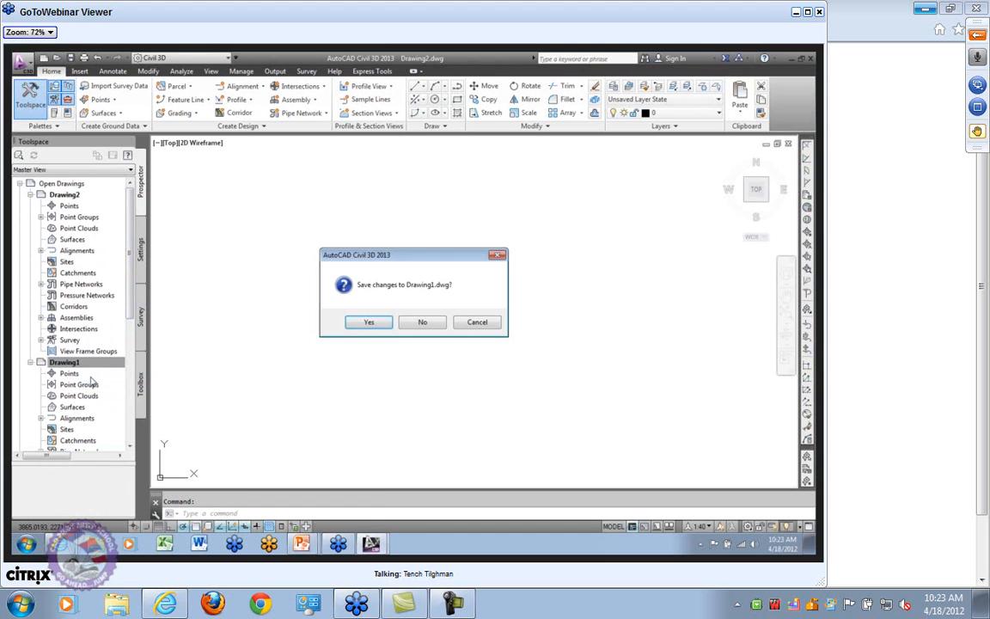
left_click(421, 322)
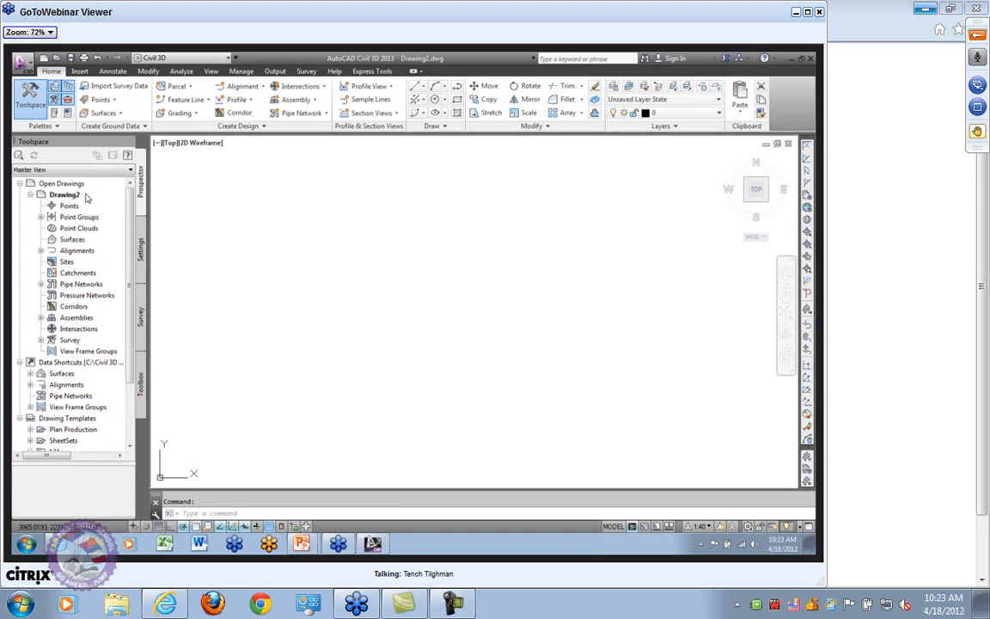
Step: Open the drawing settings of Drawing2 and examine the object layer assignments
left_click(140, 249)
left_click(54, 184)
right_click(73, 184)
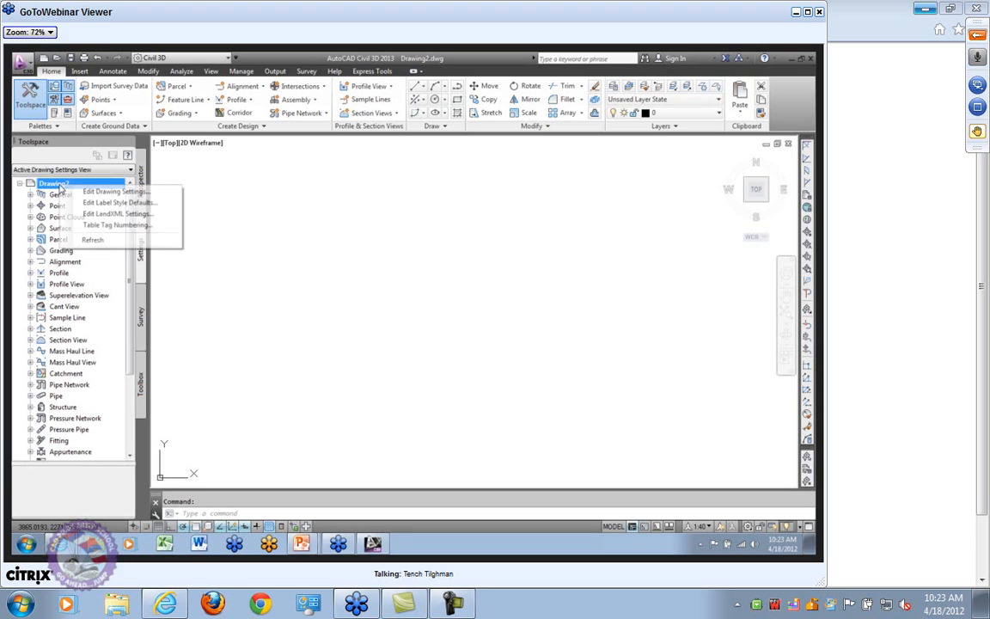
left_click(119, 192)
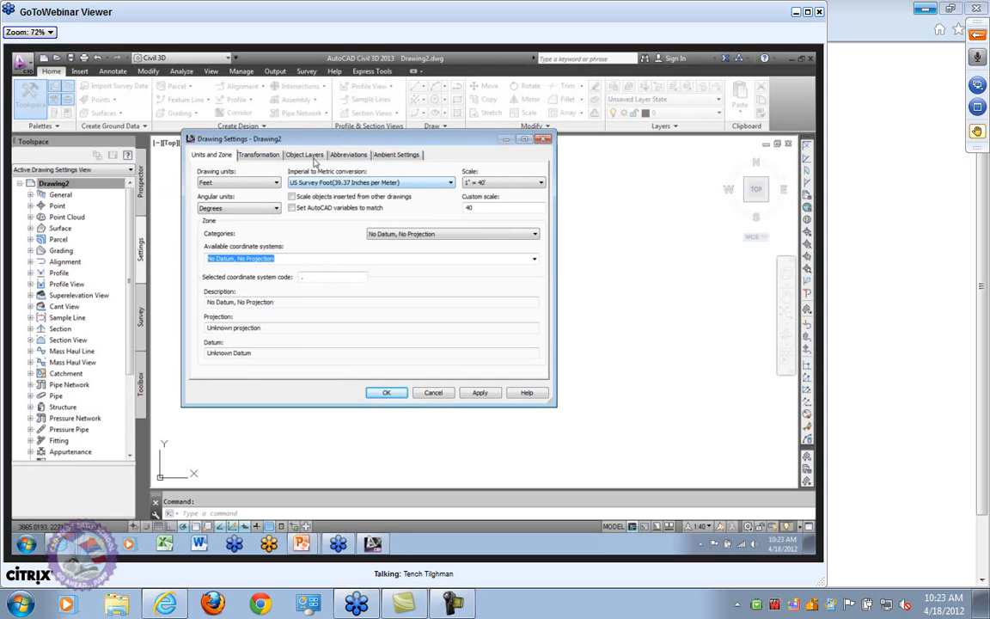
left_click(305, 155)
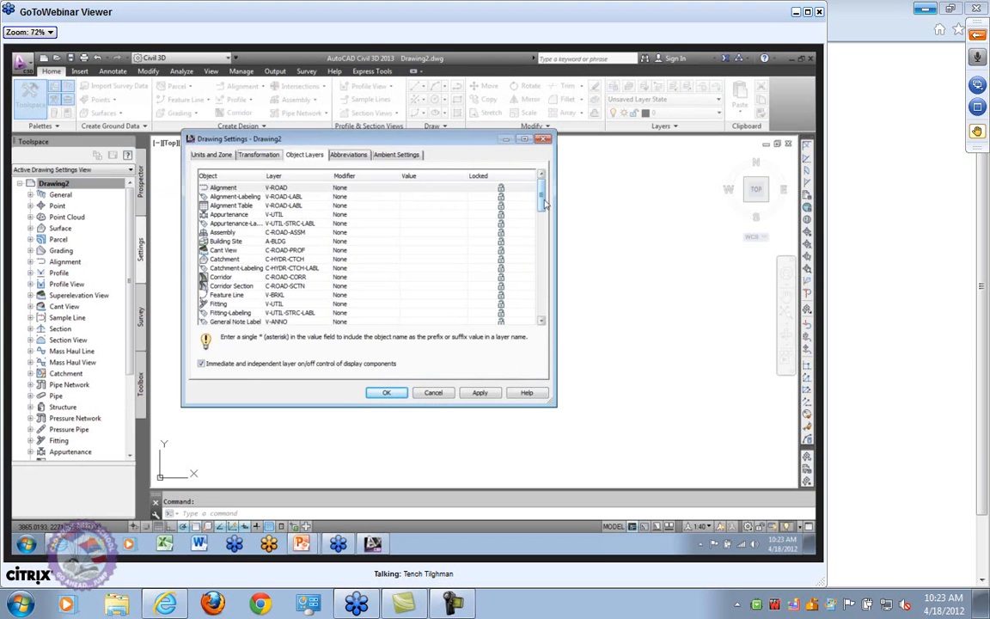
mouse_move(542, 202)
left_mouse_down()
mouse_move(543, 280)
mouse_move(544, 191)
left_mouse_up()
Step: Set Drawing2's coordinate system code to IL83-EF (NAD83 Illinois State Planes, East Zone, US Foot) and apply the drawing settings
left_click(209, 155)
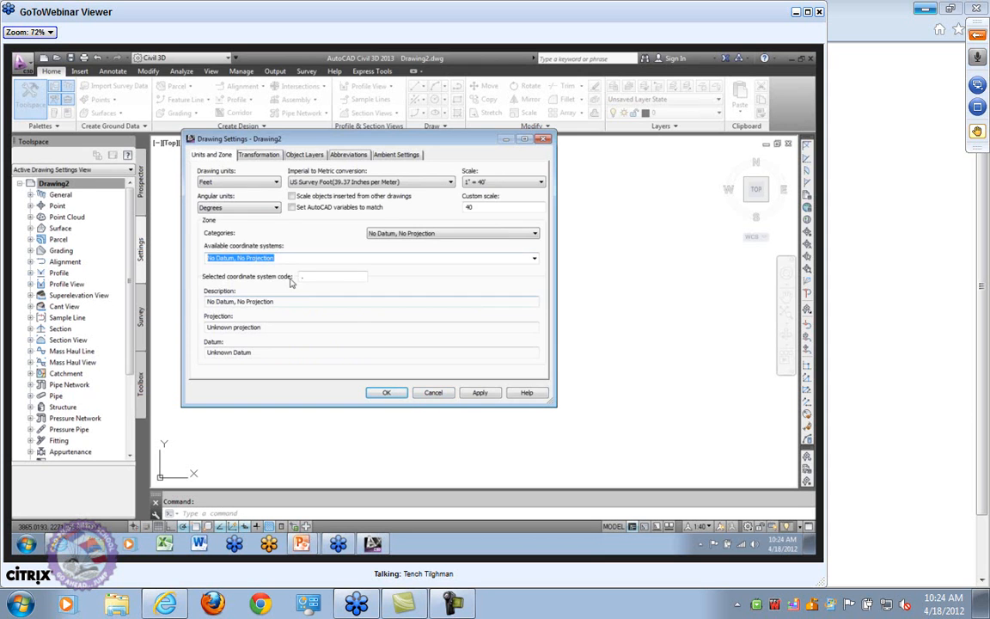
type("C")
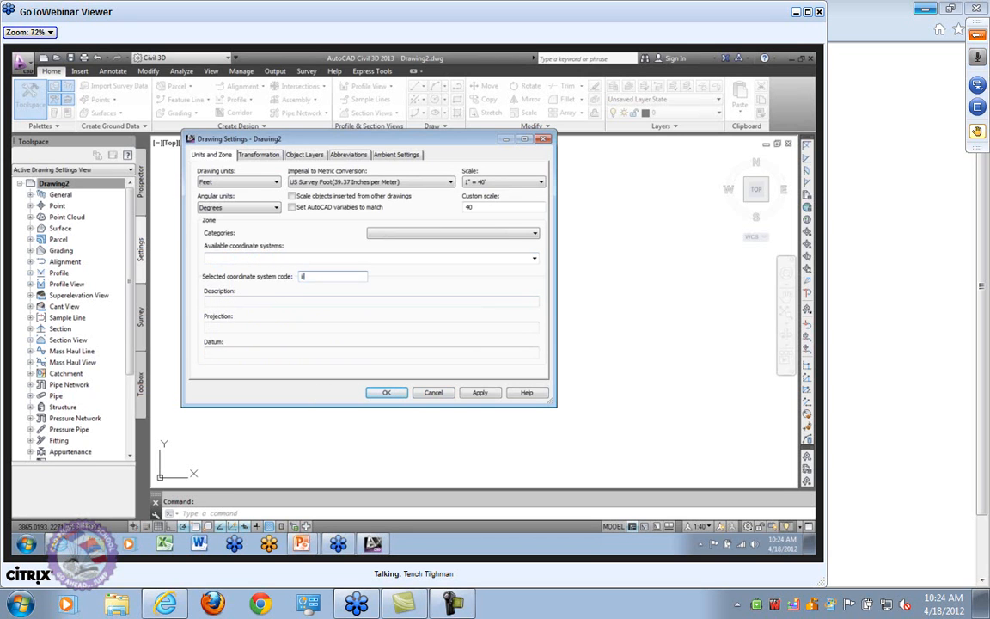
type("l83-ef")
left_click(313, 257)
key("Tab")
left_click(479, 392)
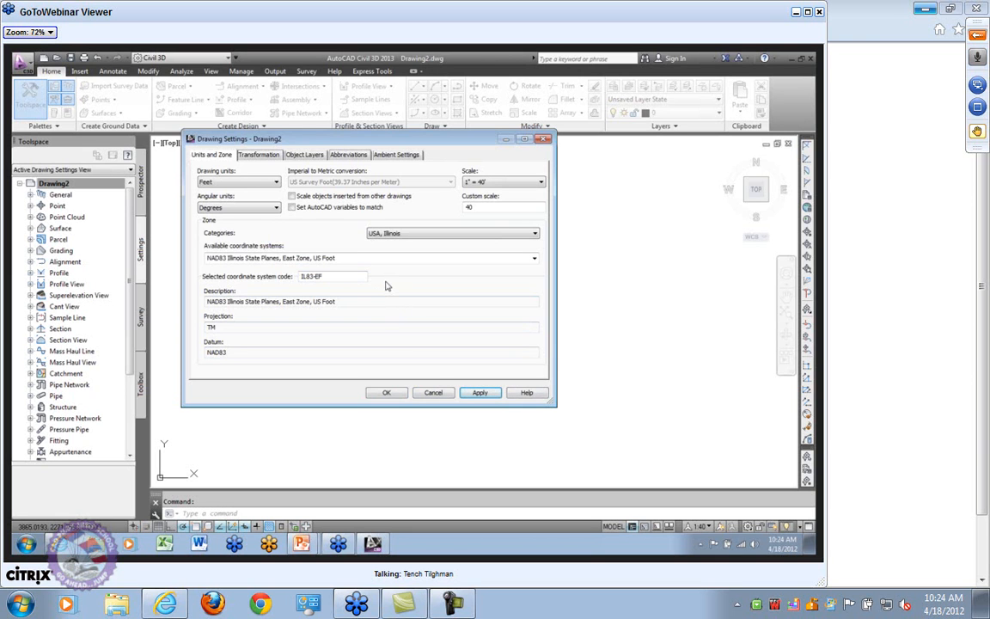
left_click(387, 391)
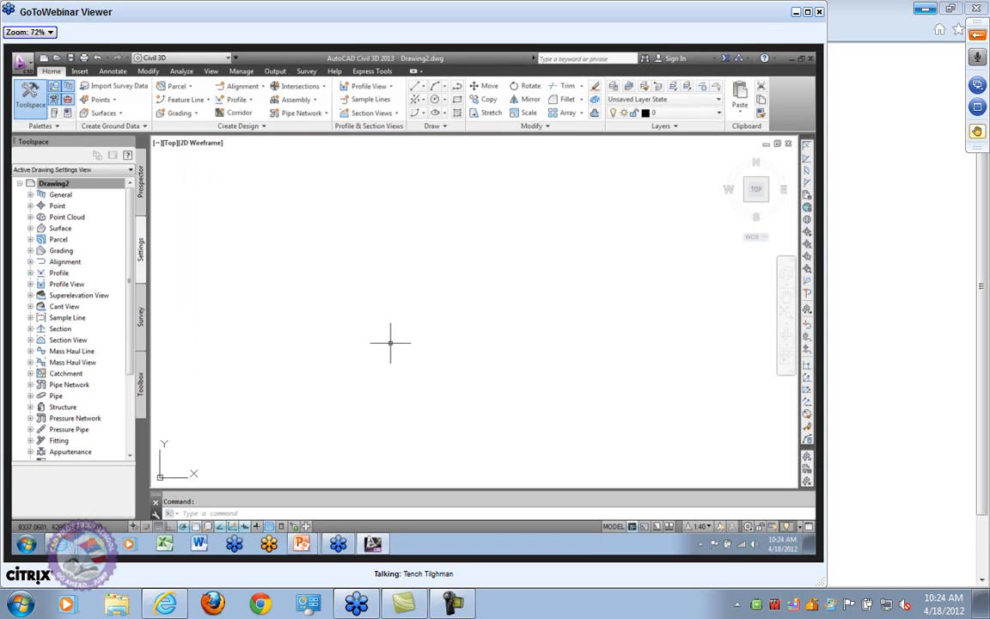
Step: Start saving Drawing2 and browse to the Surfaces_Ex folder within 70_Existing_Conditions of the IOB-2013 project
left_click(61, 183)
key("ctrl+s")
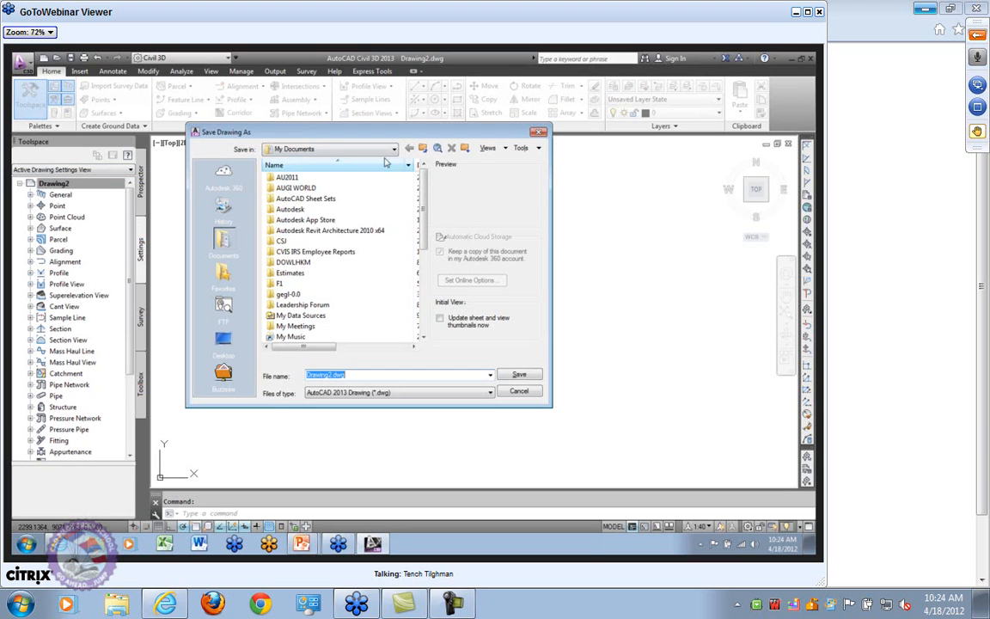
left_click(388, 149)
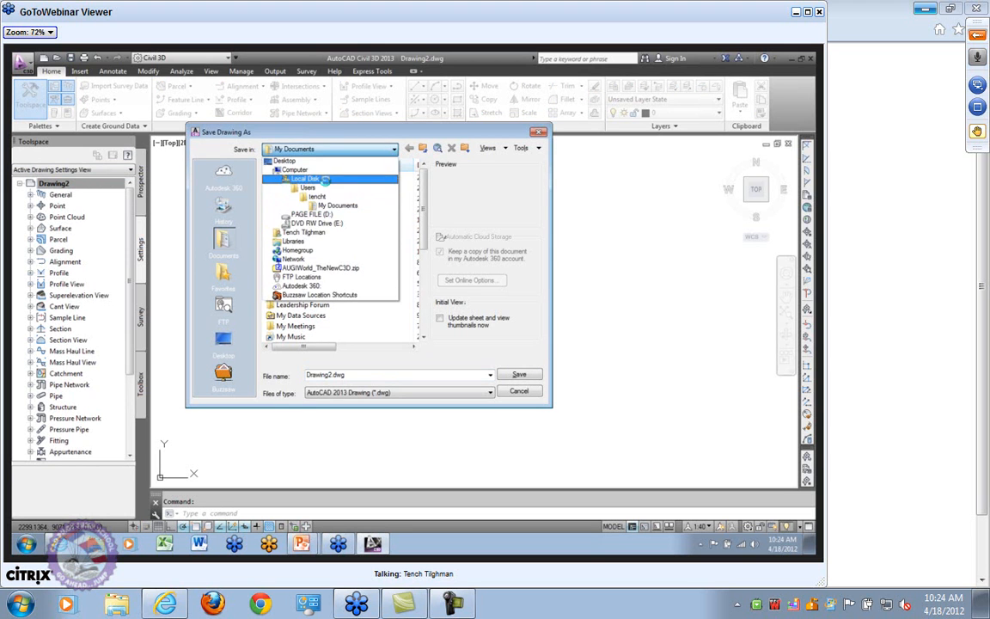
left_click(325, 179)
double_click(313, 230)
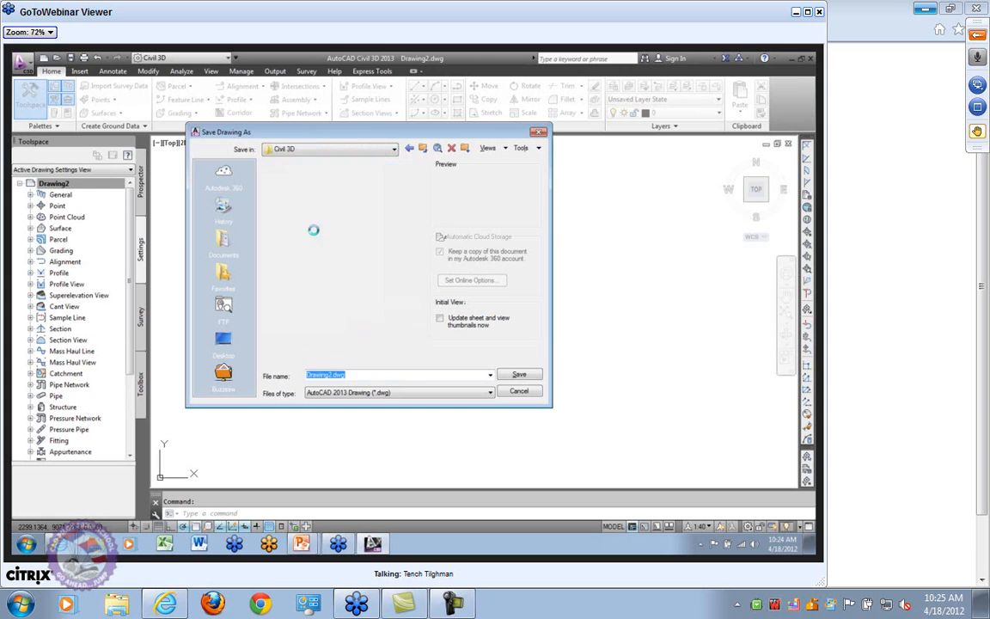
double_click(299, 229)
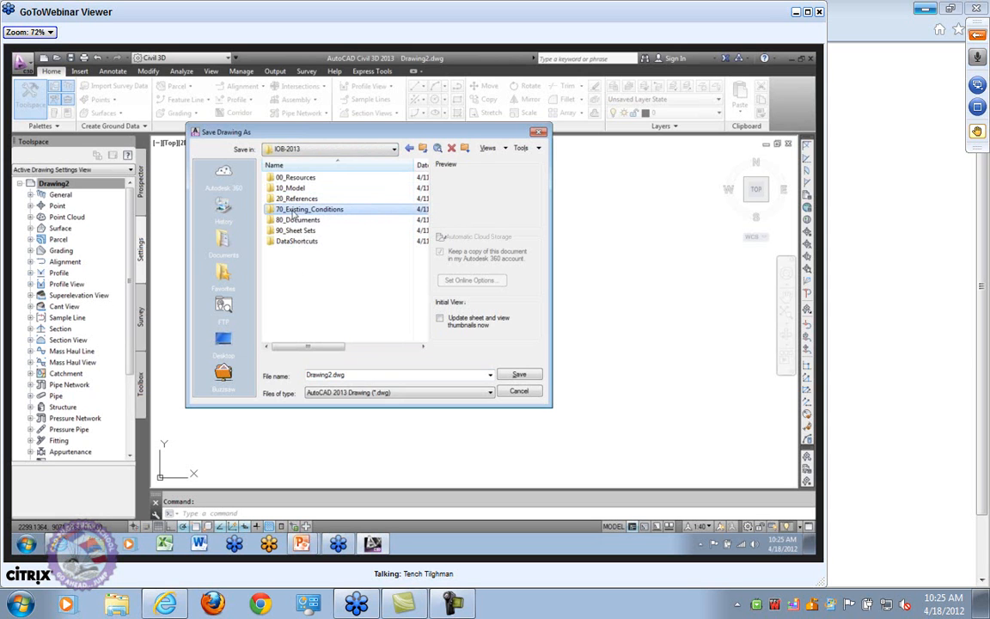
double_click(296, 209)
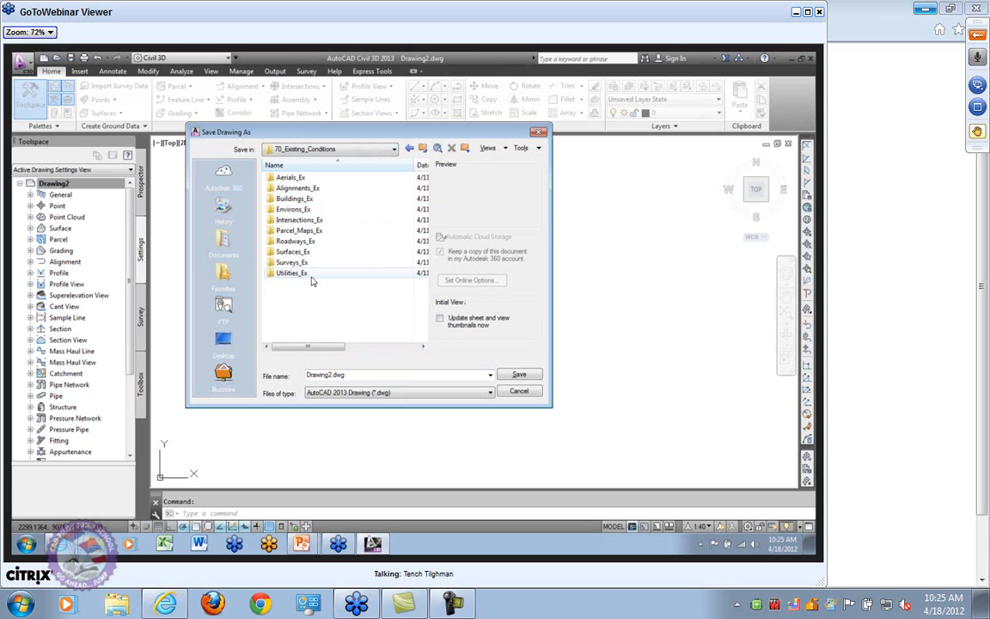
double_click(291, 251)
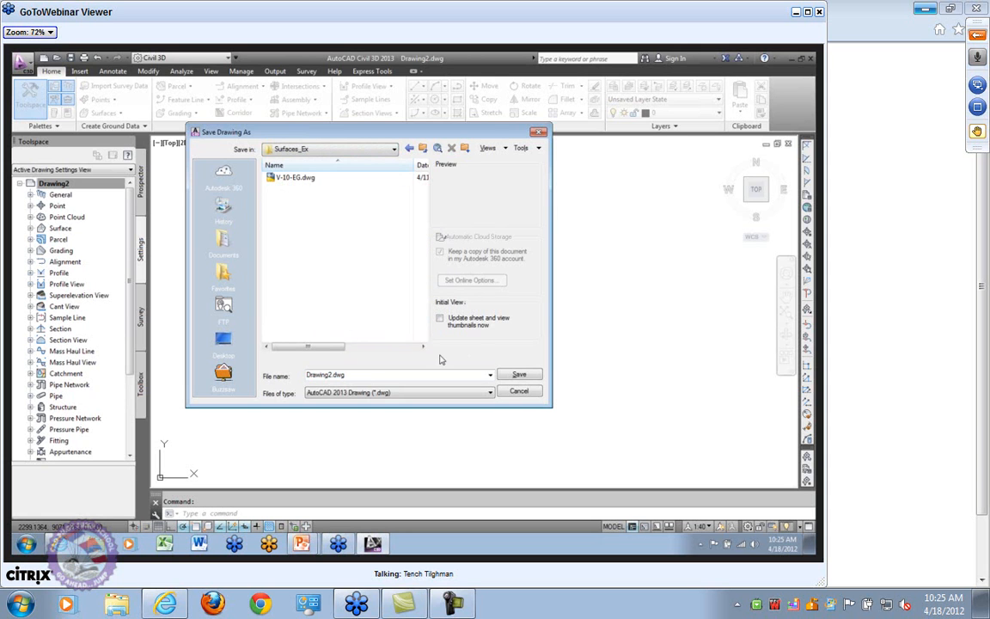
Step: Name the drawing V-11-EG.dwg, based on the existing V-10-EG file name, and save it
left_click(292, 177)
left_click(311, 375)
left_click(315, 375)
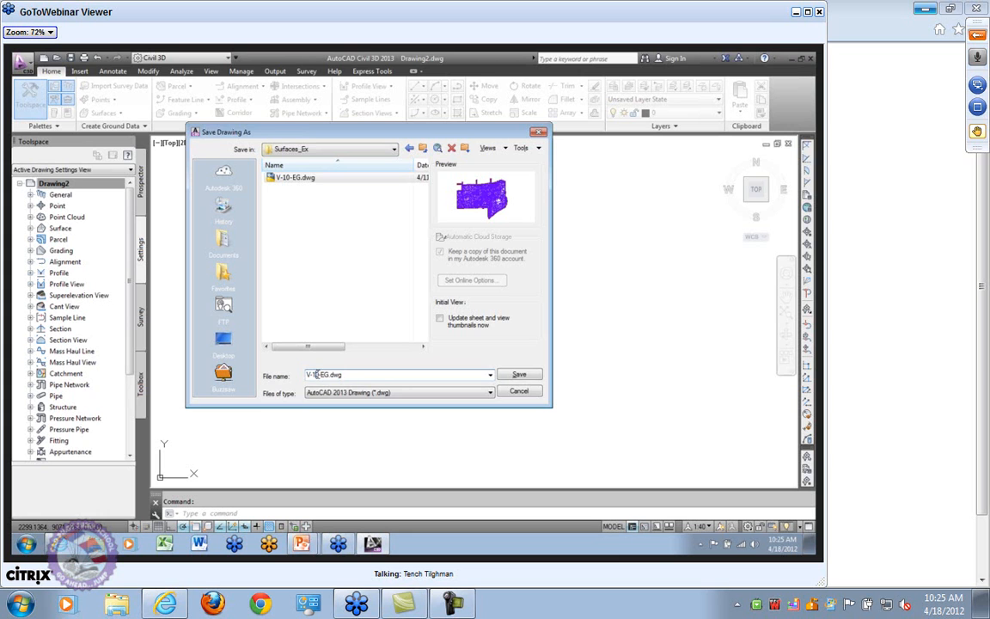
key("Delete")
type("1")
left_click(520, 374)
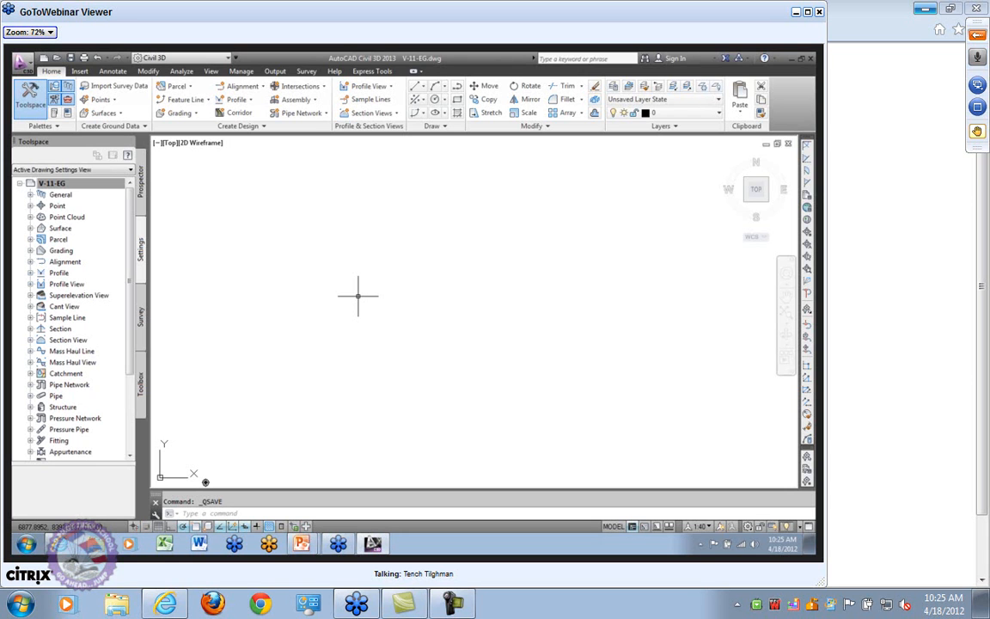
Step: Examine the Import Points options for file format, point group and advanced settings without importing any points
left_click(56, 205)
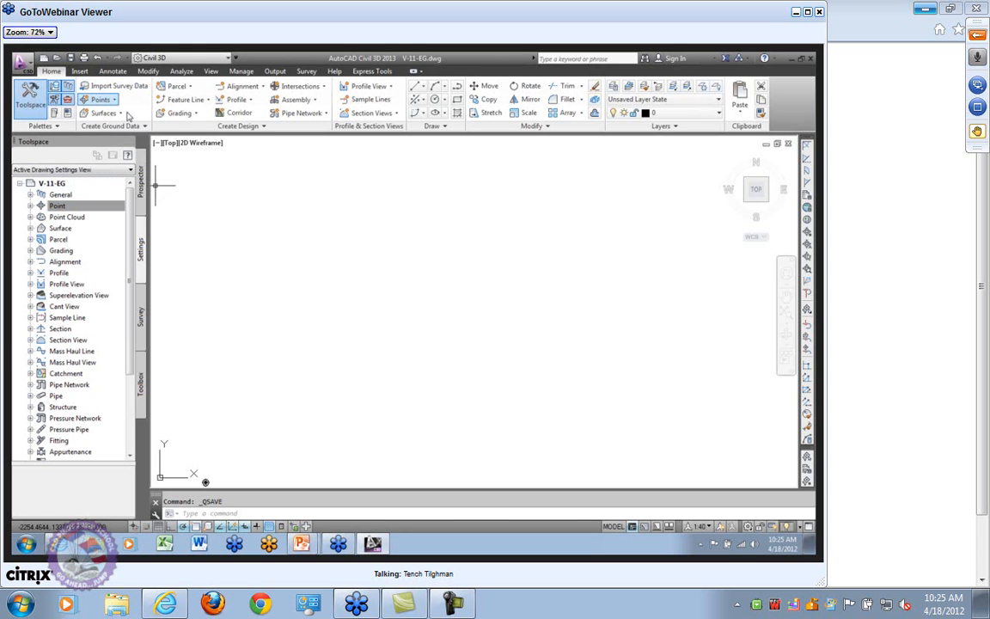
left_click(96, 100)
left_click(89, 103)
left_click(90, 103)
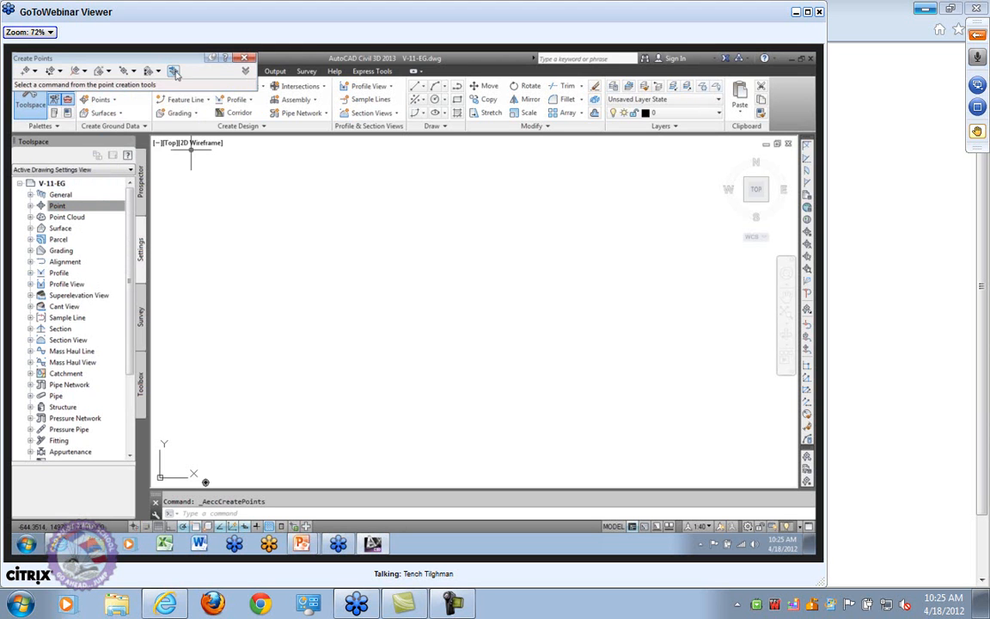
left_click(175, 73)
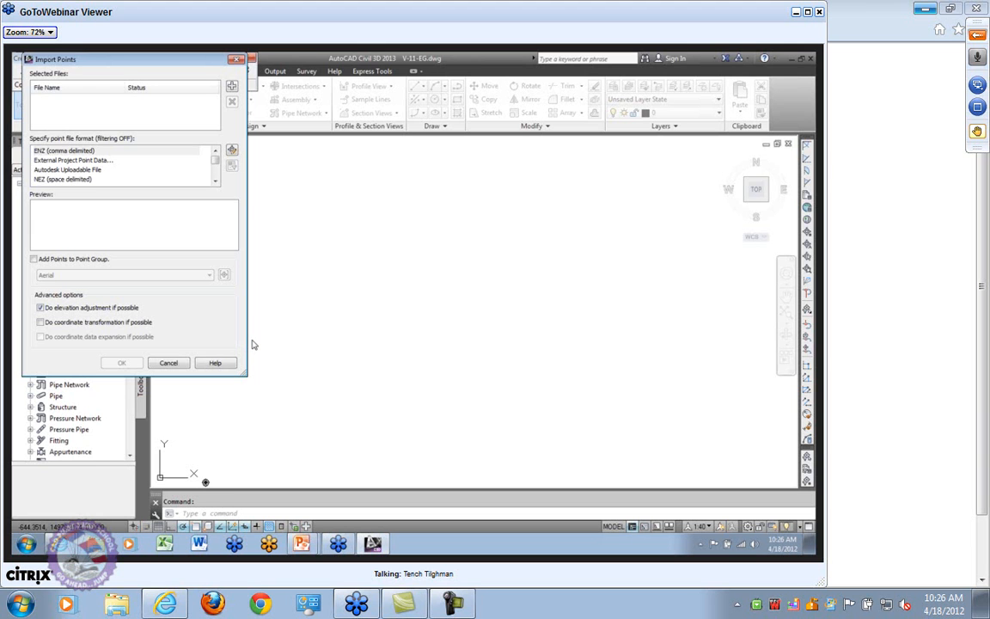
left_click(176, 364)
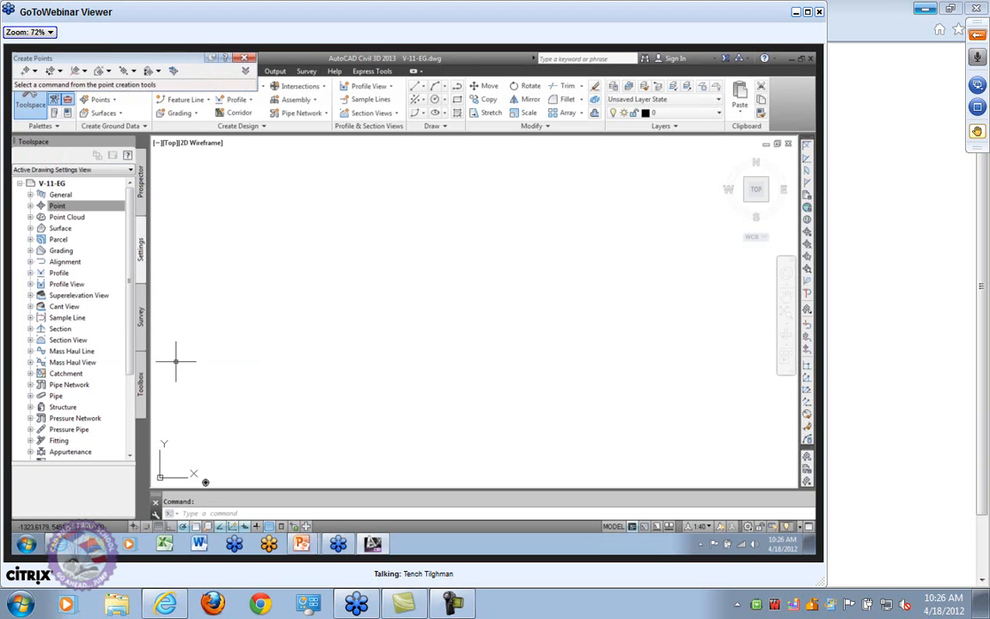
left_click(244, 58)
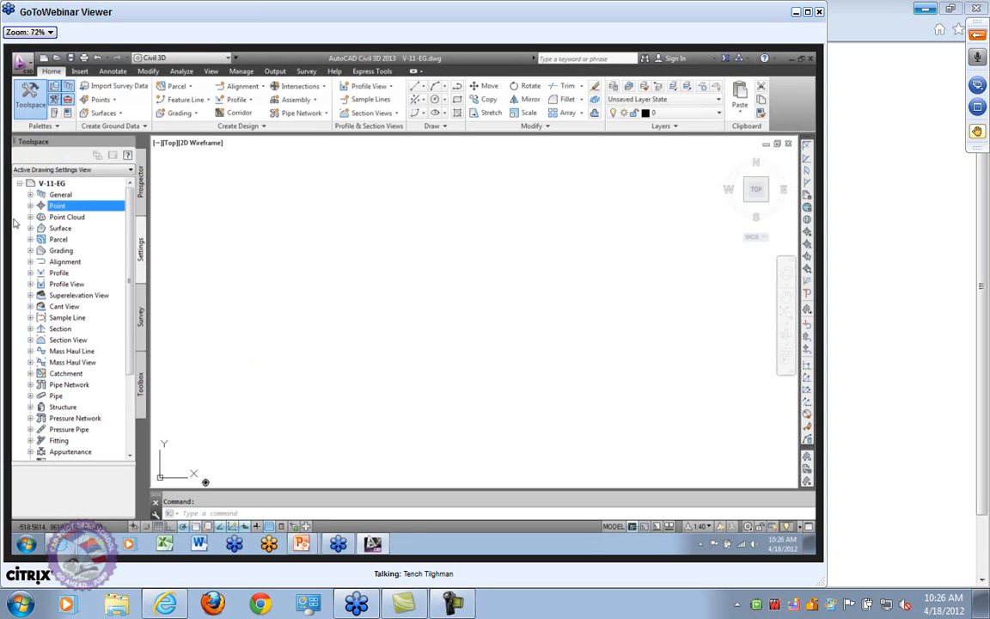
left_click(60, 228)
left_click(30, 227)
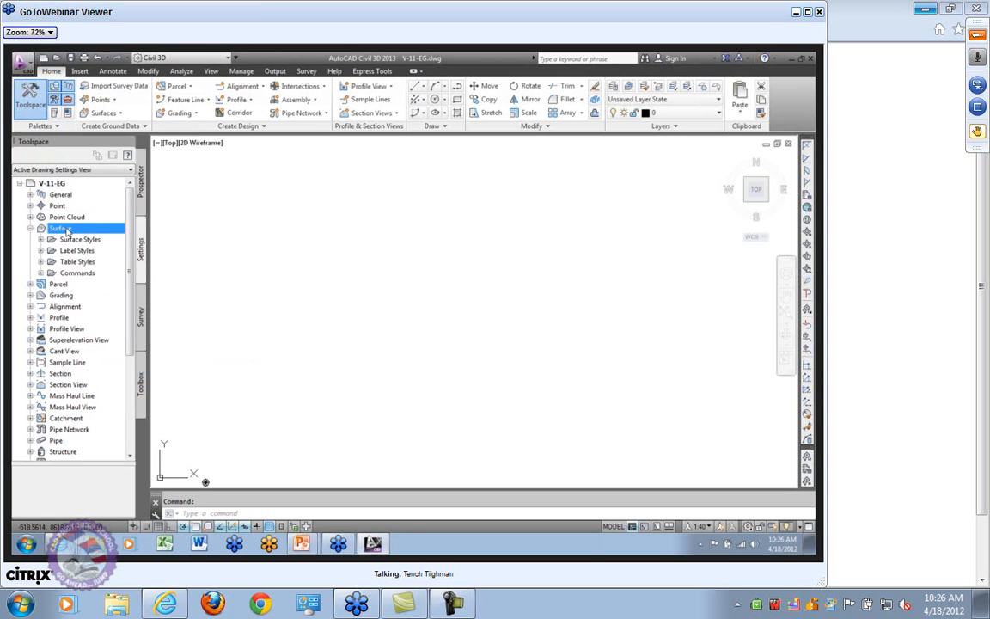
right_click(67, 228)
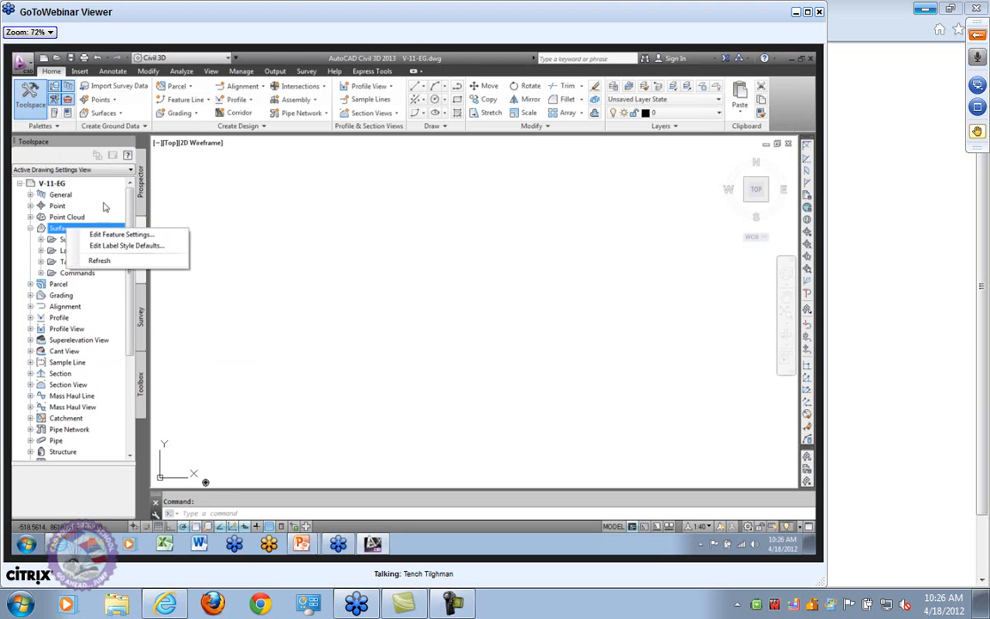
Step: Start a new TIN surface in the V-11-EG drawing and name it 11-G
left_click(140, 182)
left_click(71, 239)
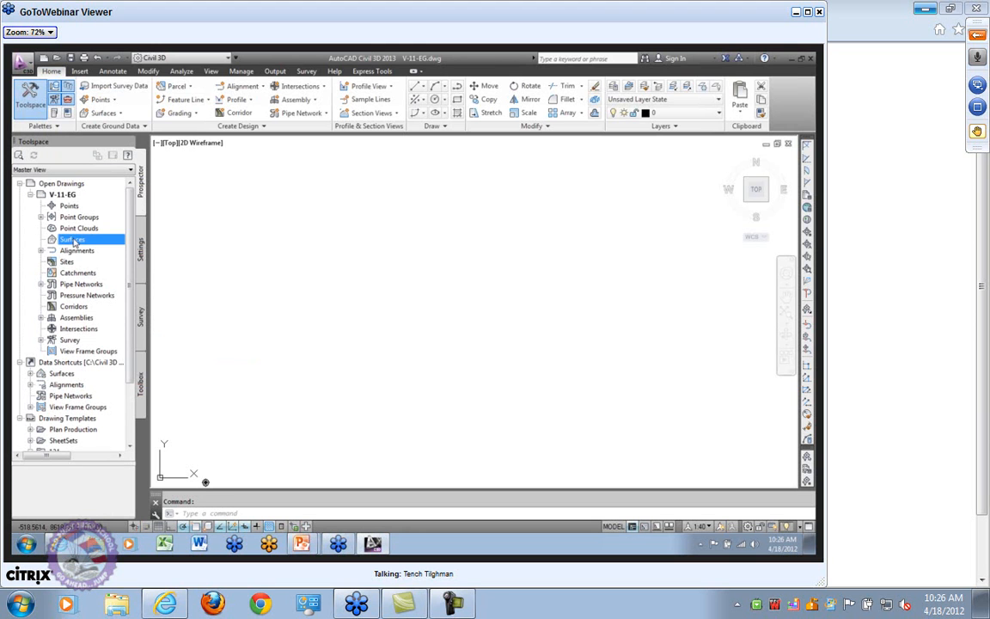
right_click(74, 240)
left_click(116, 222)
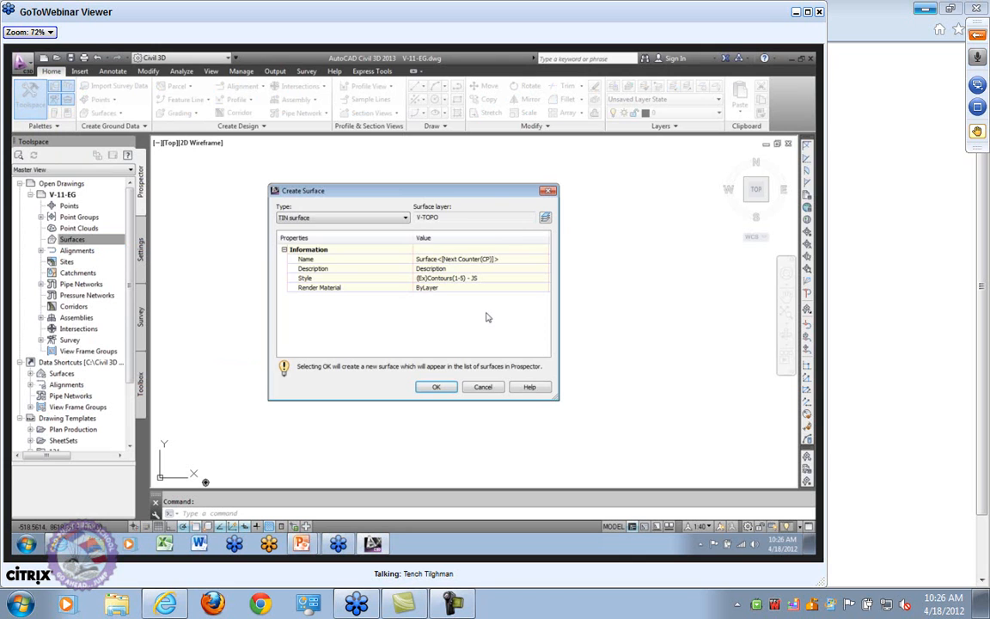
left_click(491, 260)
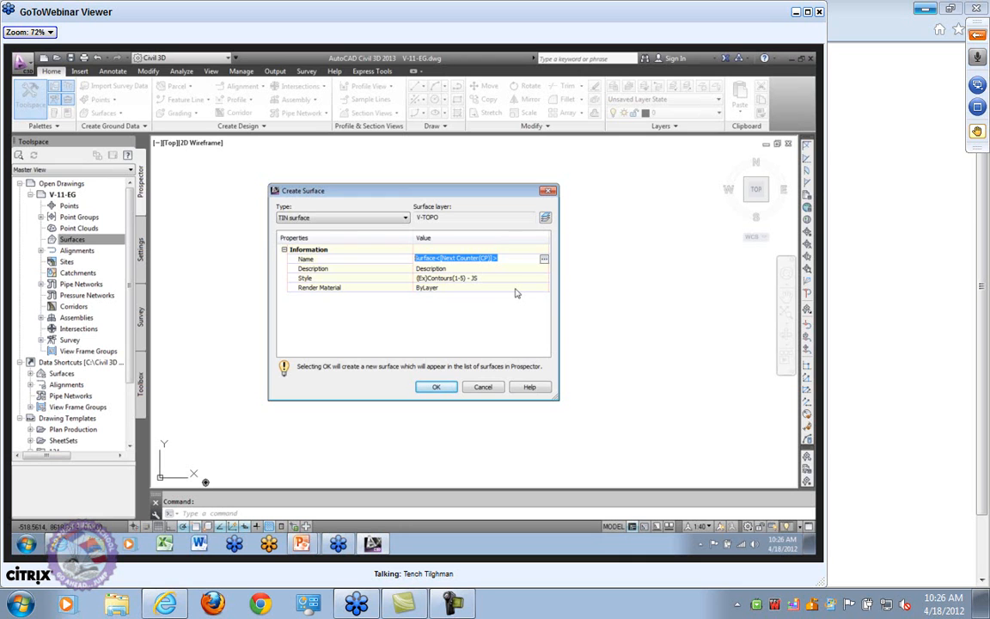
type("11-eg")
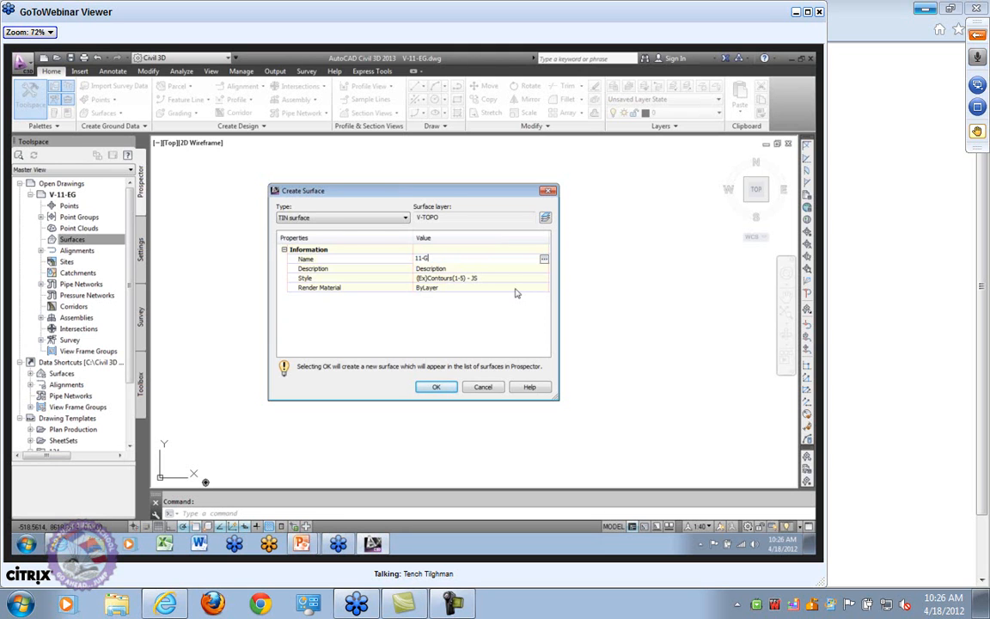
key("Return")
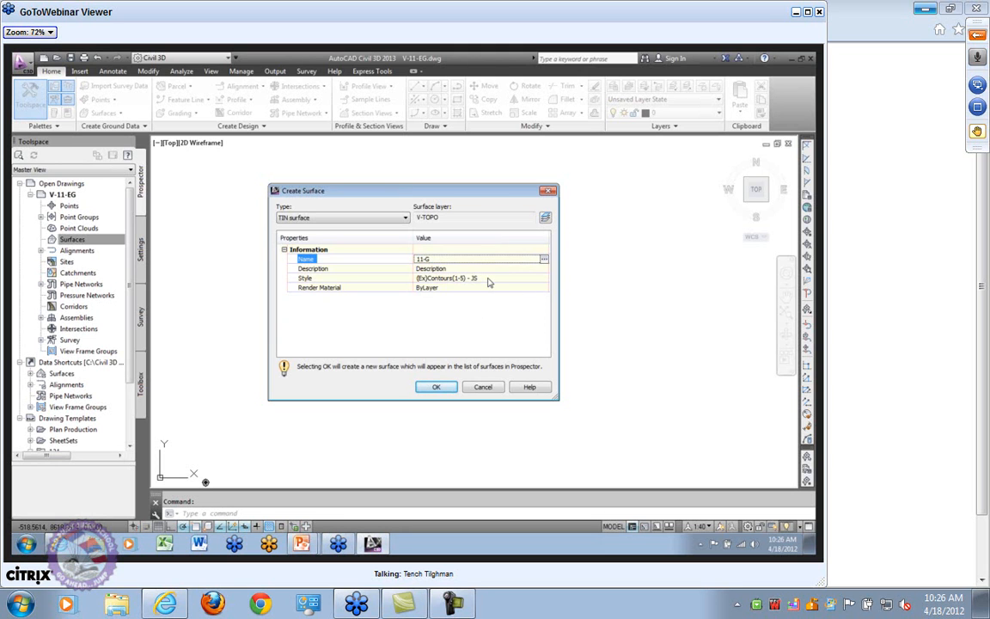
Step: Assign the (Qa)Border-Triangles-Points - JS style to the new surface and create it
left_click(488, 282)
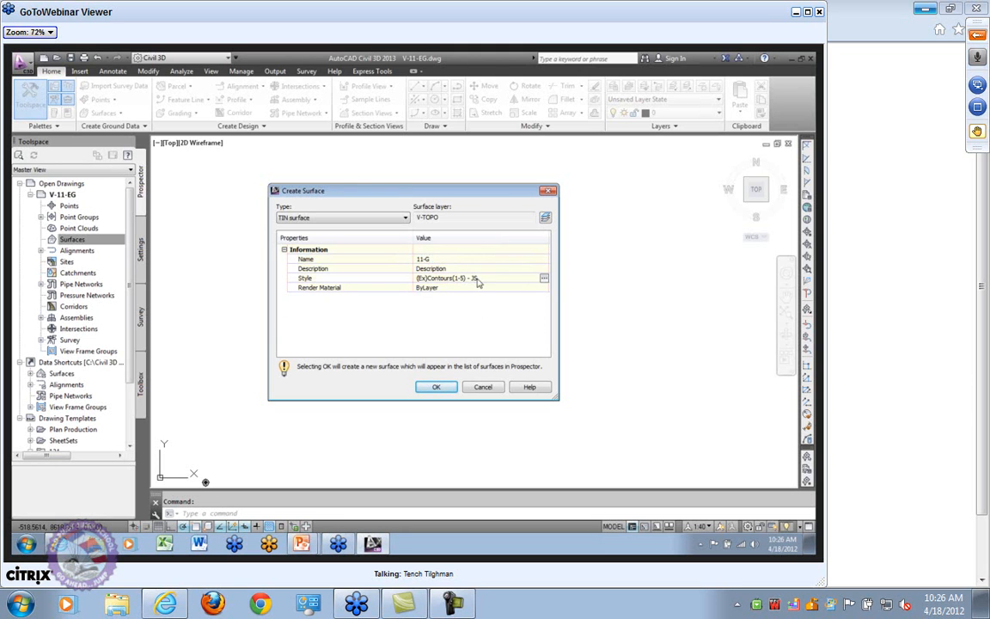
left_click(543, 279)
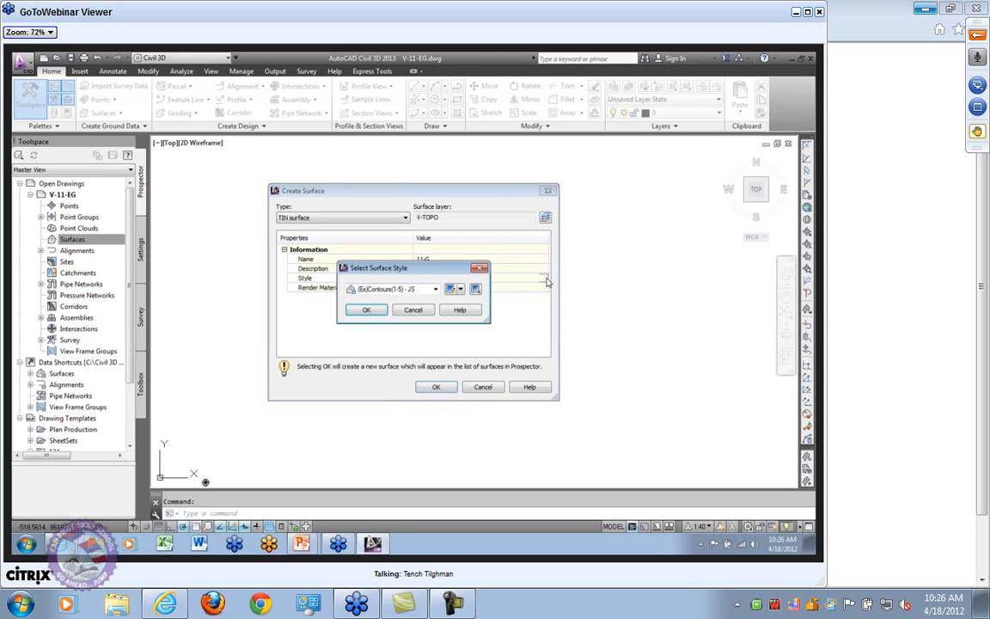
left_click(436, 290)
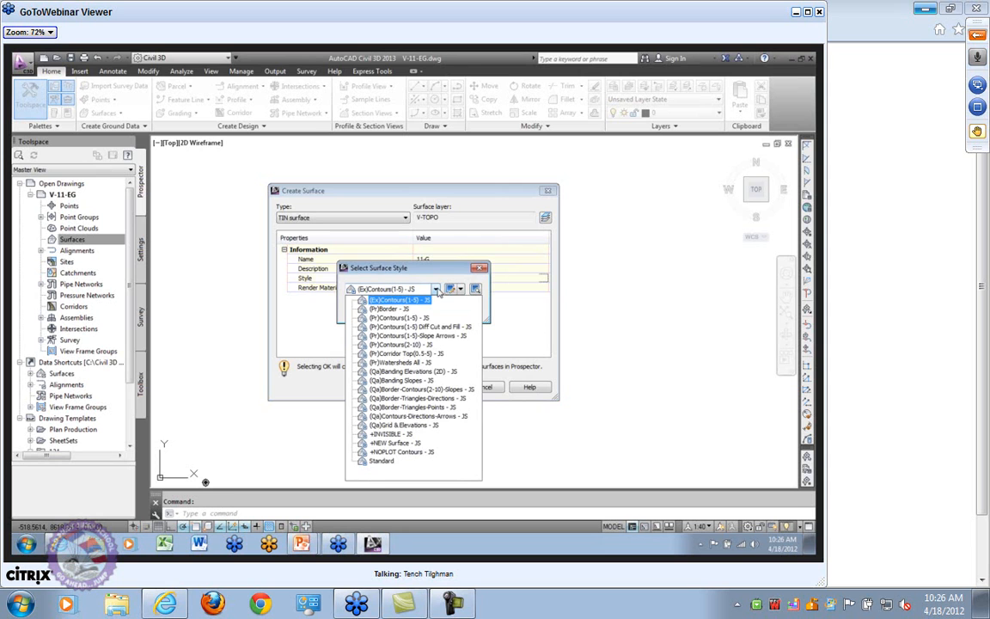
left_click(397, 408)
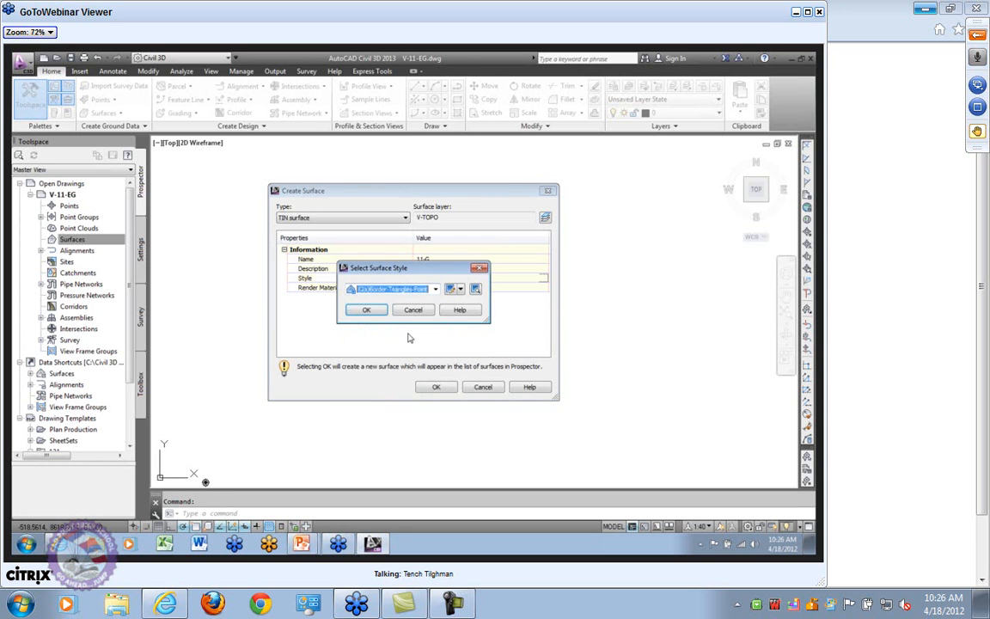
left_click(368, 311)
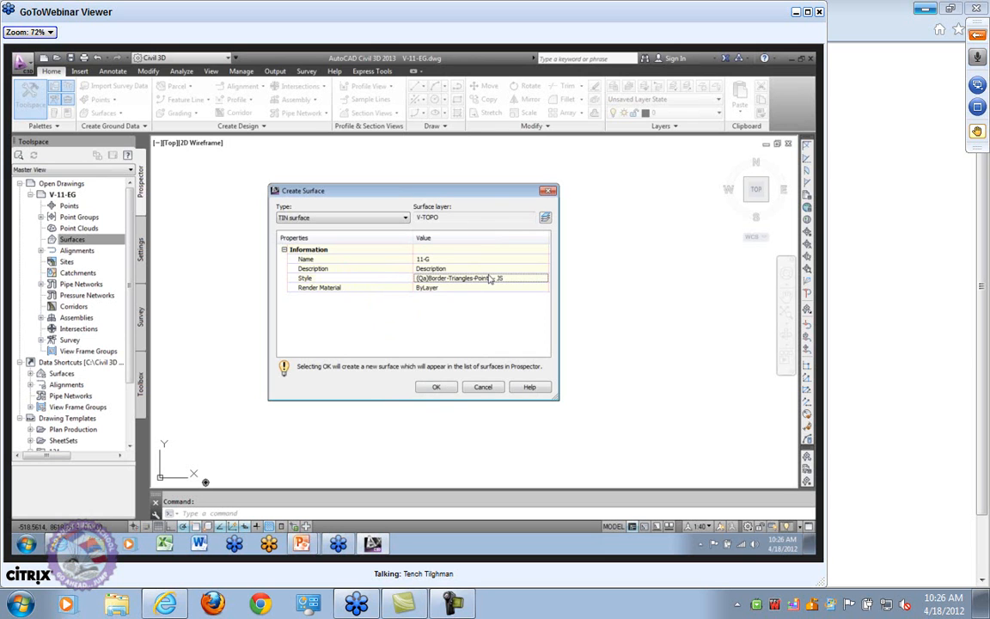
left_click(436, 386)
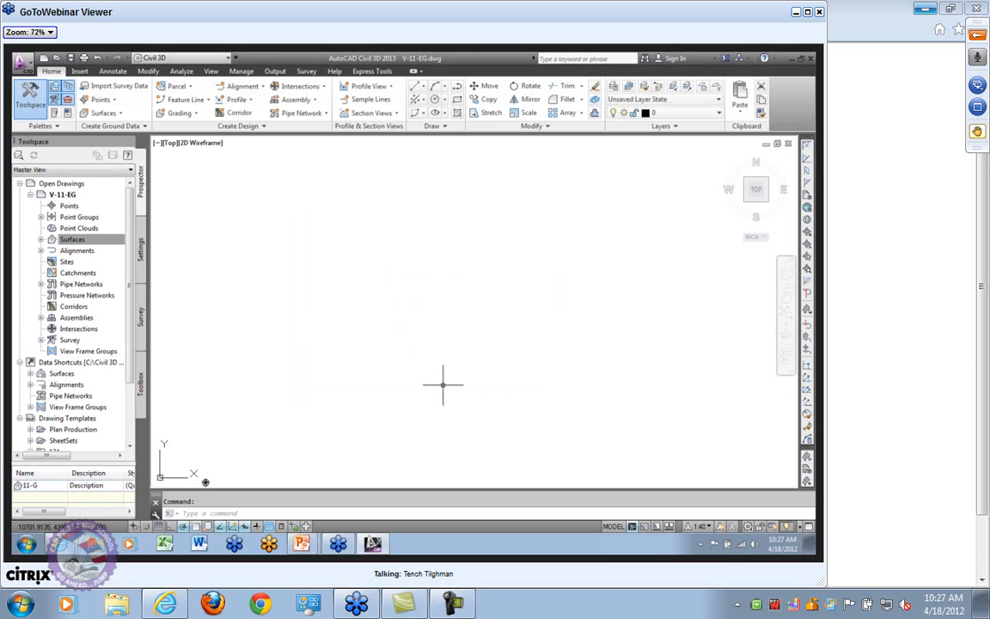
Step: Expand the definition of surface 11-G and start adding a point file to it
left_click(85, 239)
left_click(41, 239)
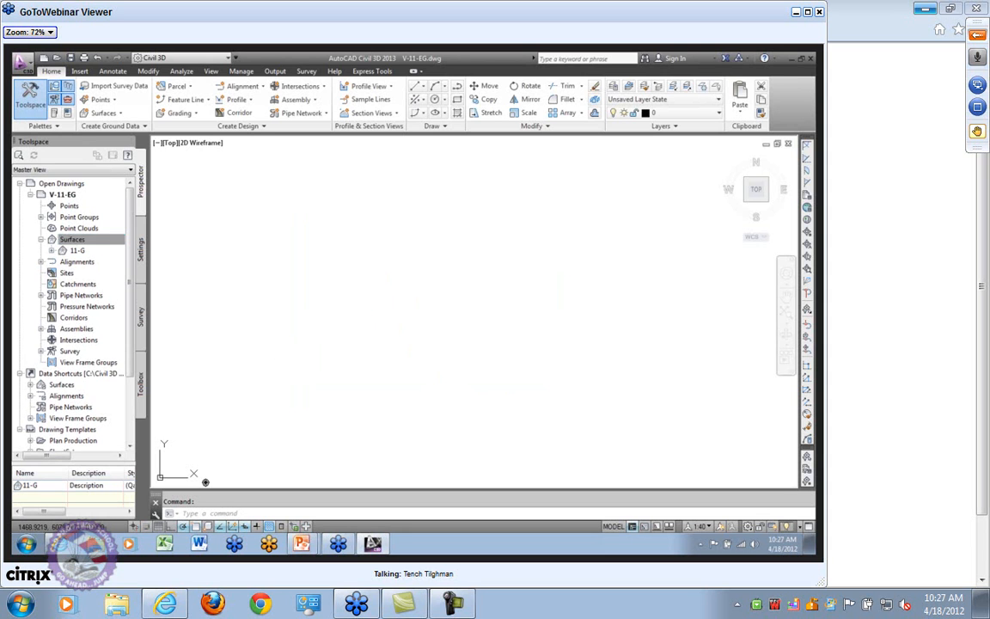
left_click(51, 250)
left_click(84, 285)
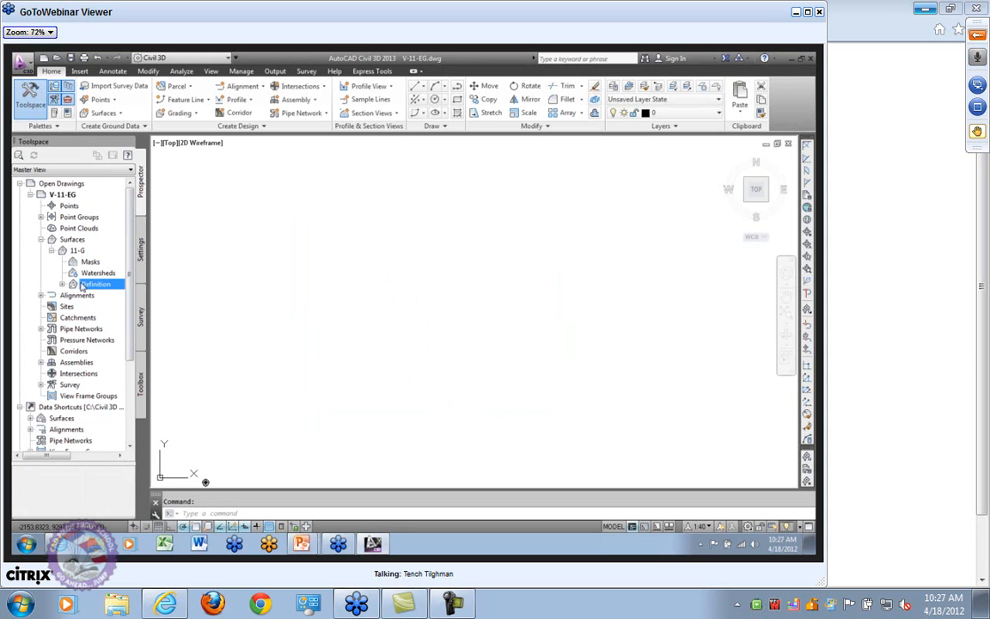
left_click(62, 283)
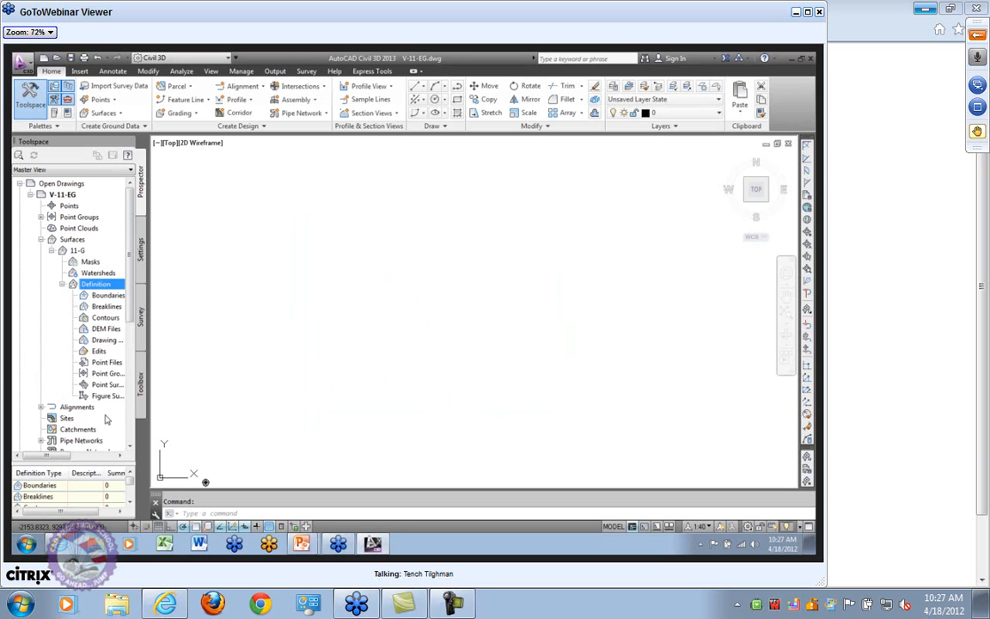
left_click_drag(52, 456, 61, 456)
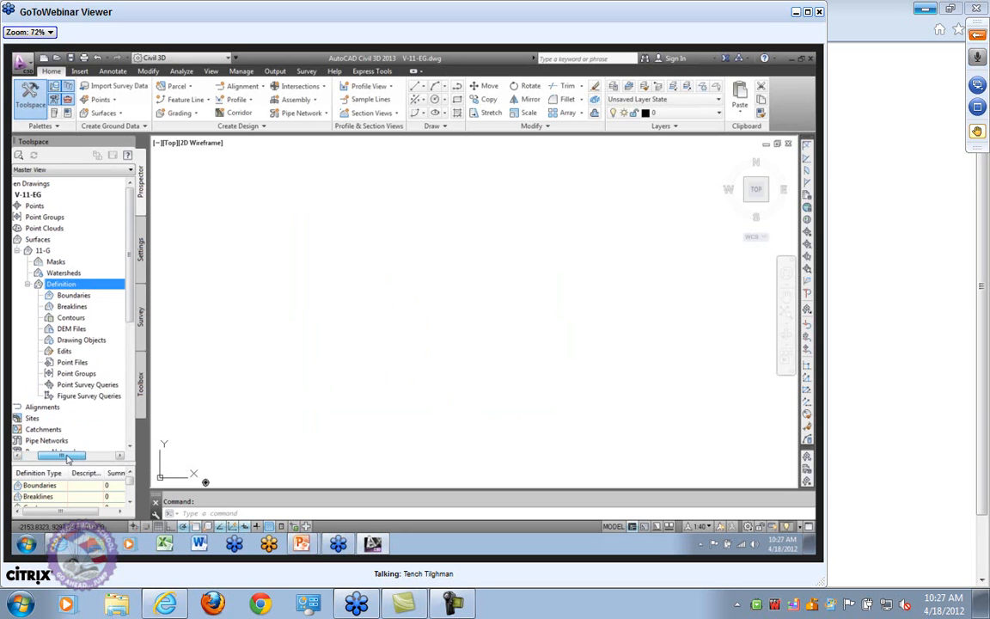
left_click(76, 373)
left_click(70, 362)
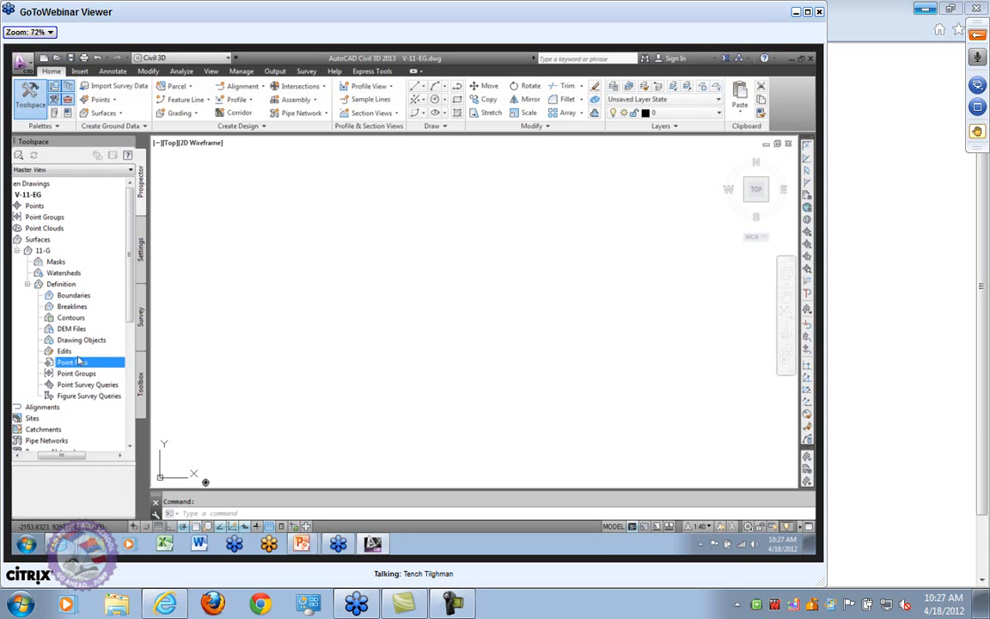
right_click(79, 365)
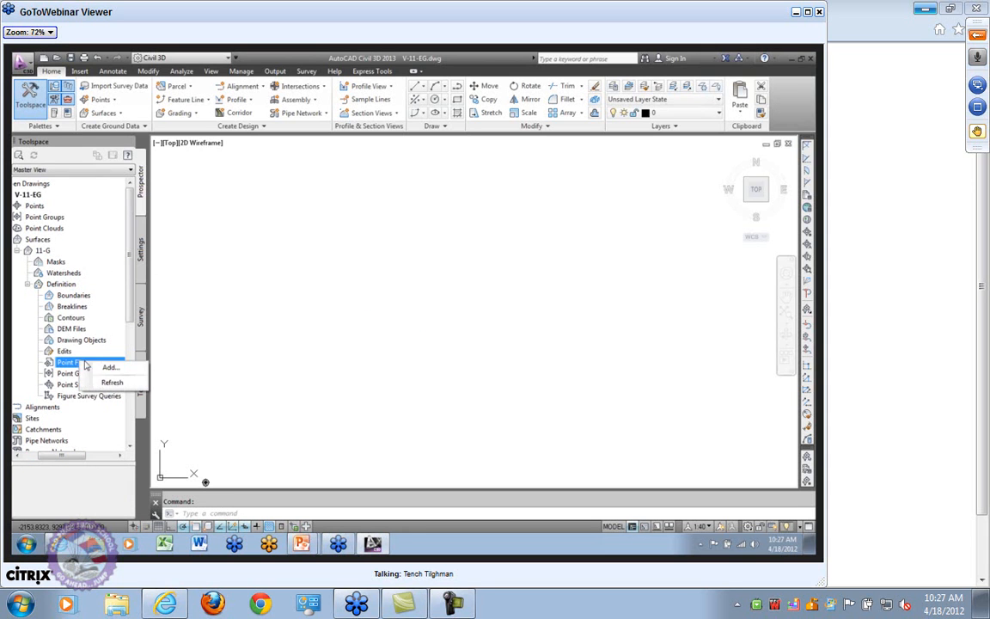
left_click(108, 367)
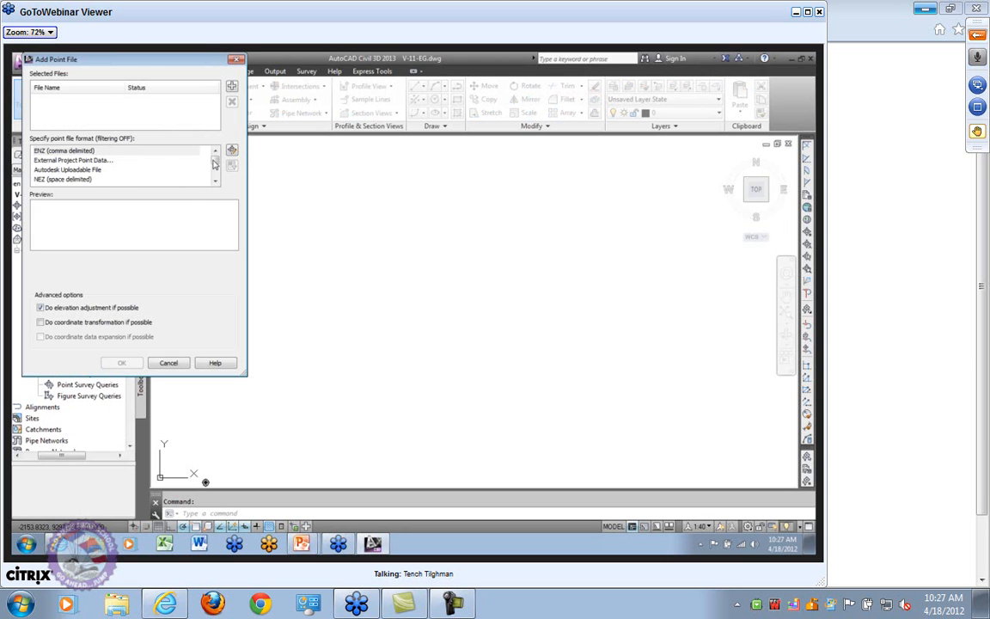
Step: Set the point file format to PNEZD (comma delimited)
scroll(215, 166, "down", 1)
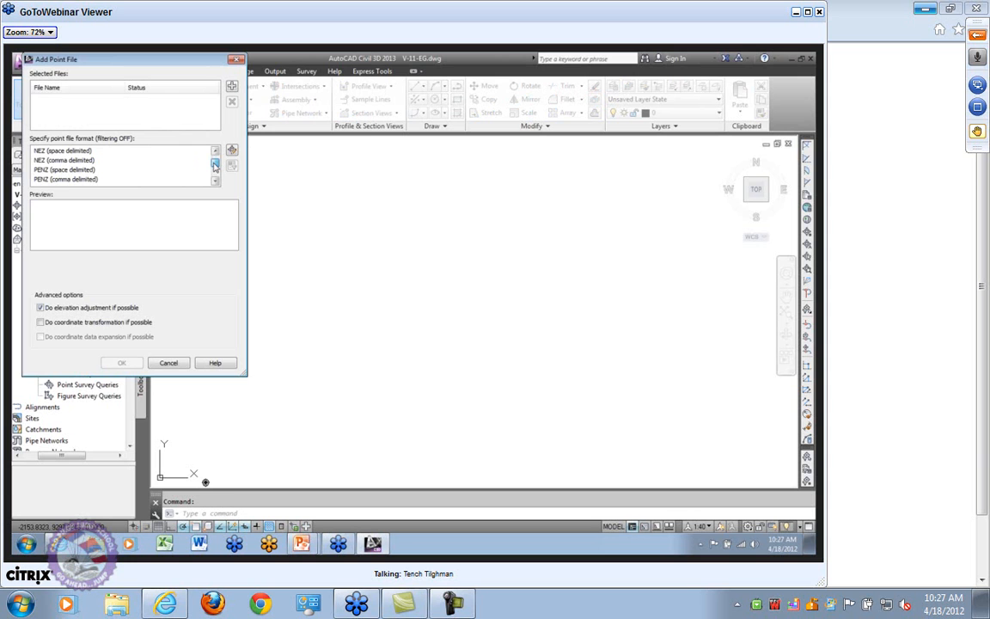
left_click_drag(215, 167, 215, 174)
left_click(50, 177)
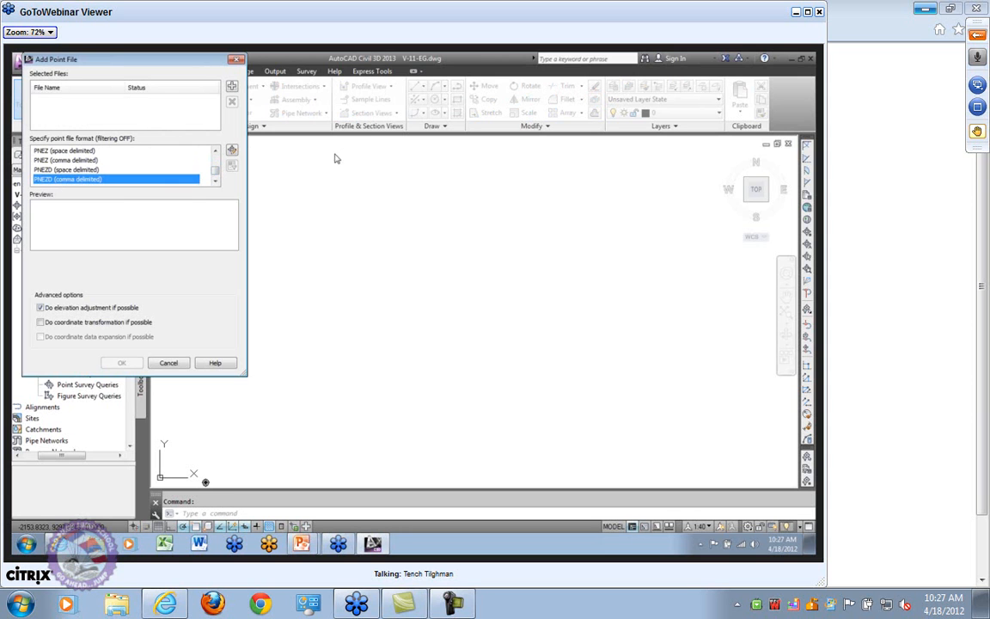
Step: Browse for the source files in Civil 3D Projects, IOB-2013, 70_Existing_Conditions, Surveys_Ex, Point Files
left_click(232, 86)
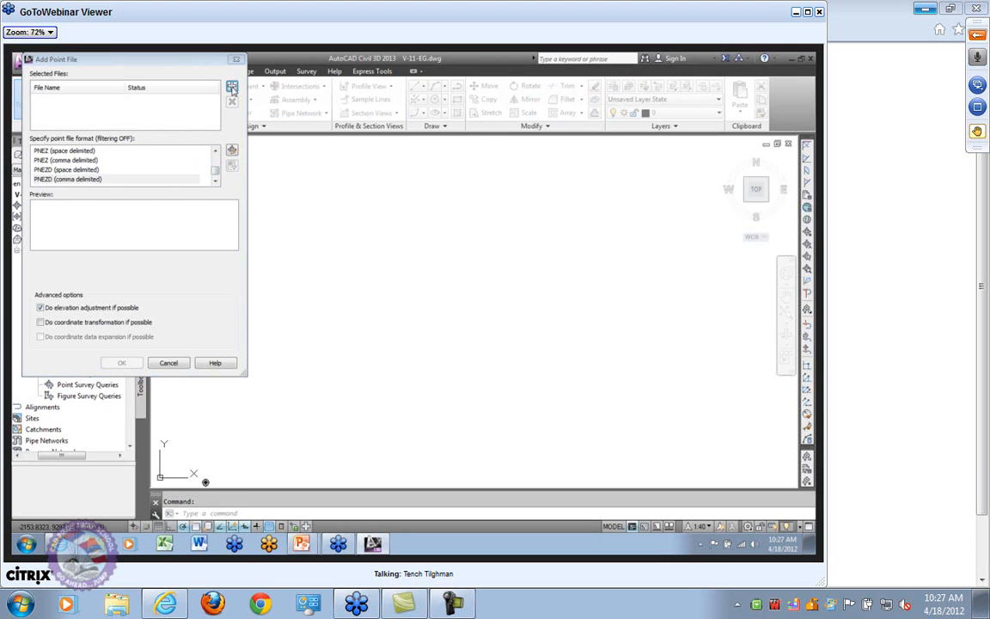
left_click(206, 97)
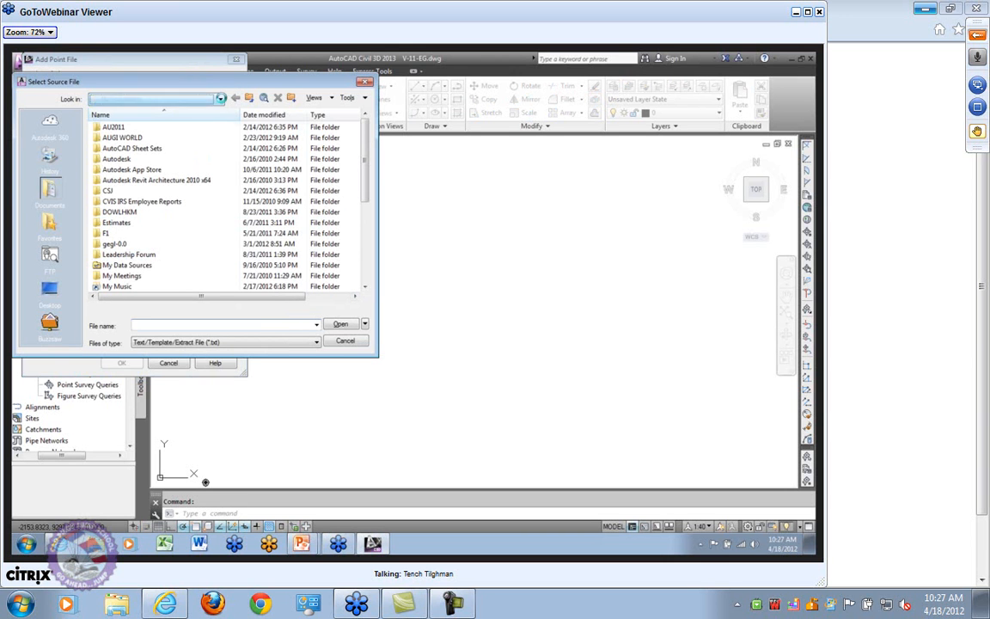
left_click(136, 128)
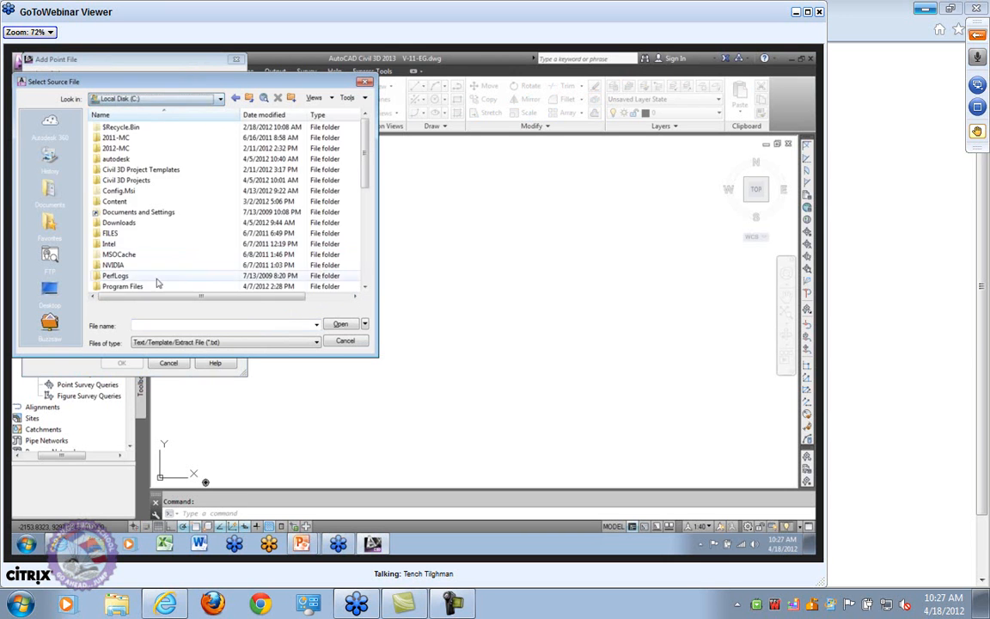
double_click(113, 179)
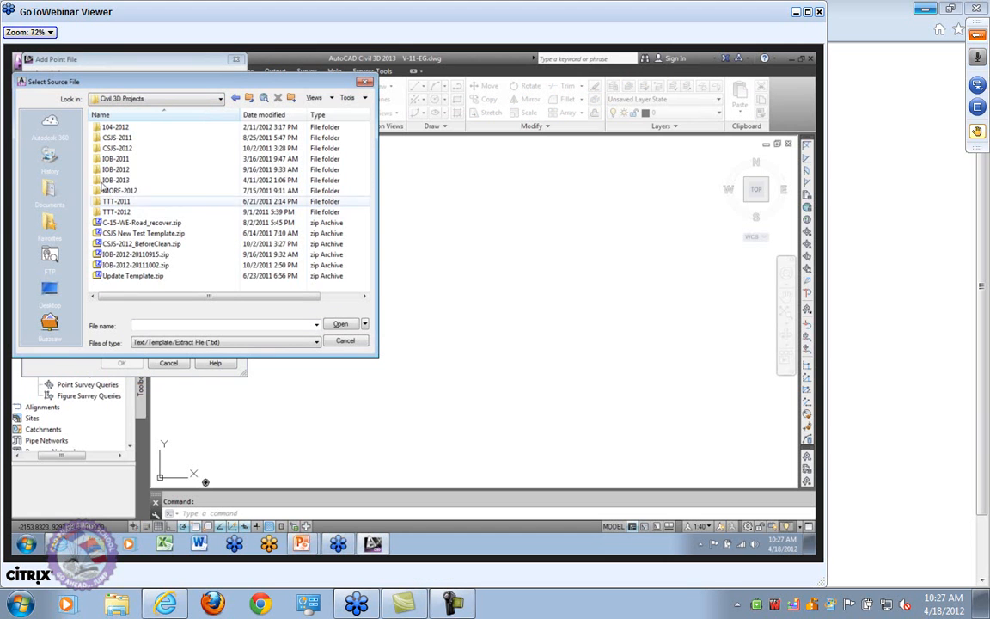
double_click(116, 179)
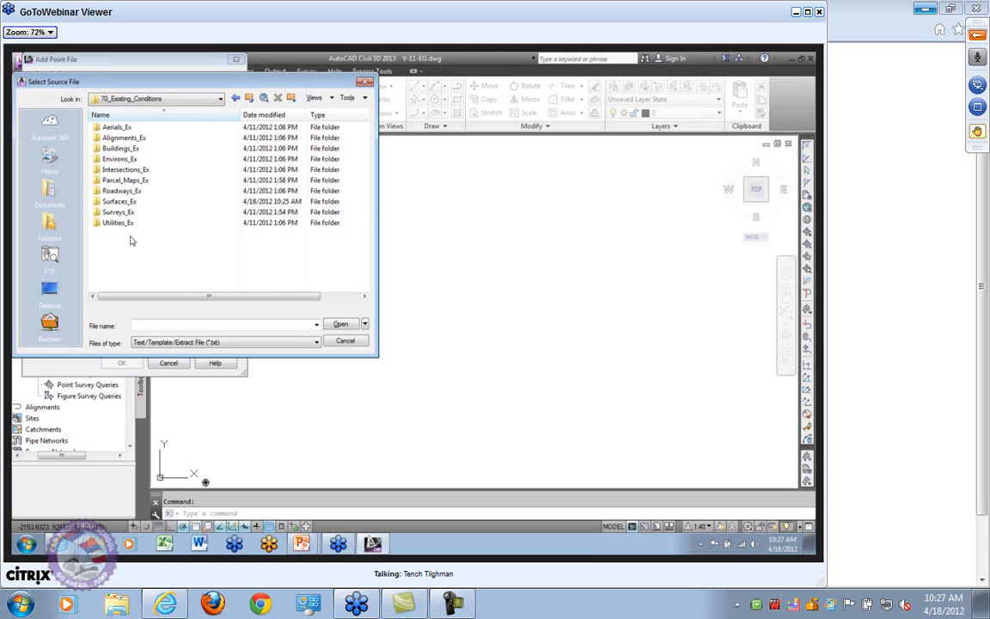
double_click(117, 212)
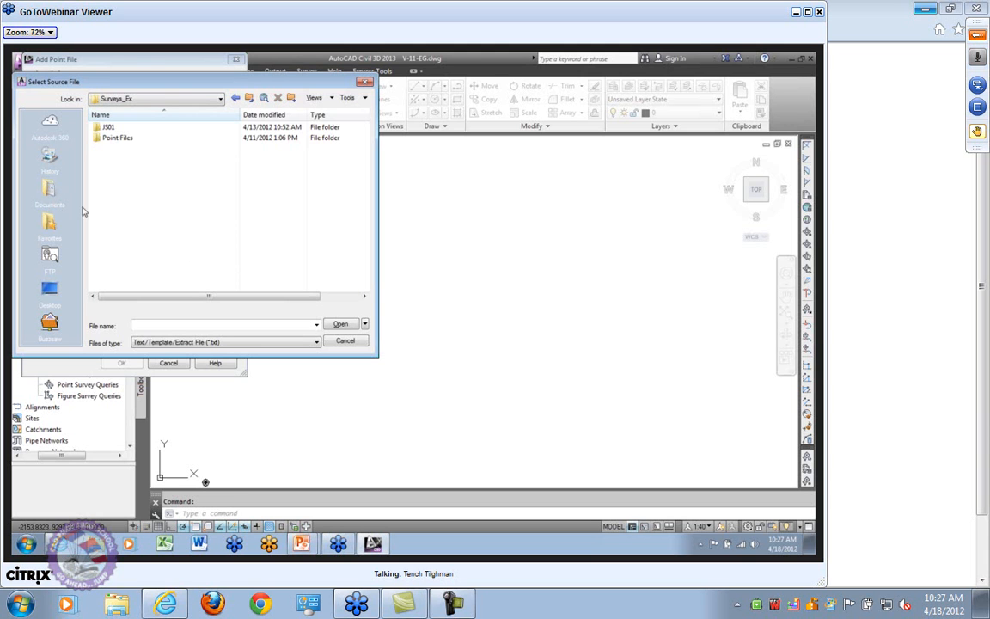
double_click(143, 135)
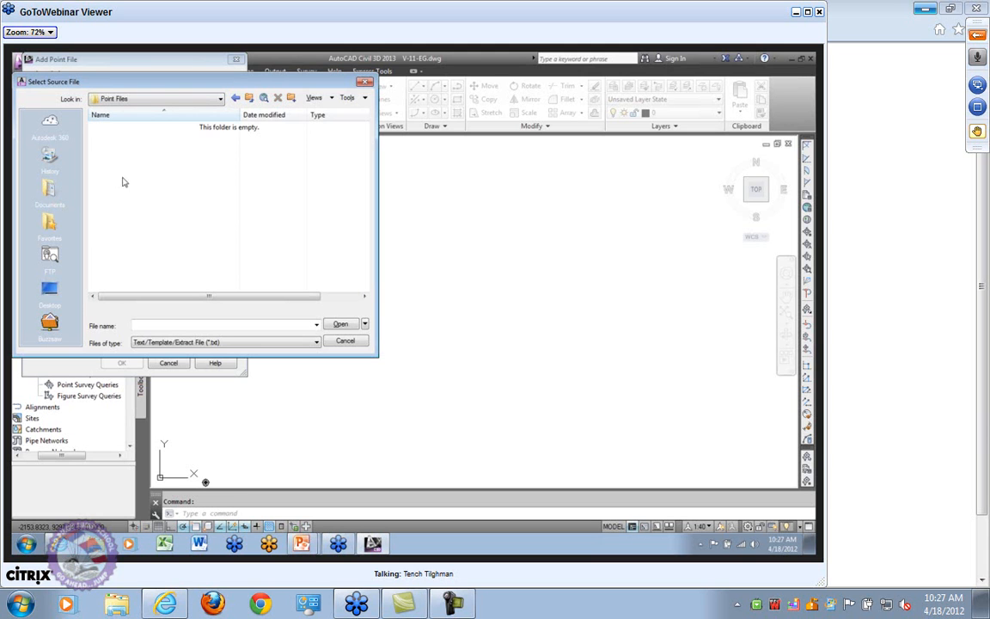
Step: Filter the source files to *.csv and open 10_Aerial_Points.csv and 10_Topo_Points.csv together
left_click(314, 342)
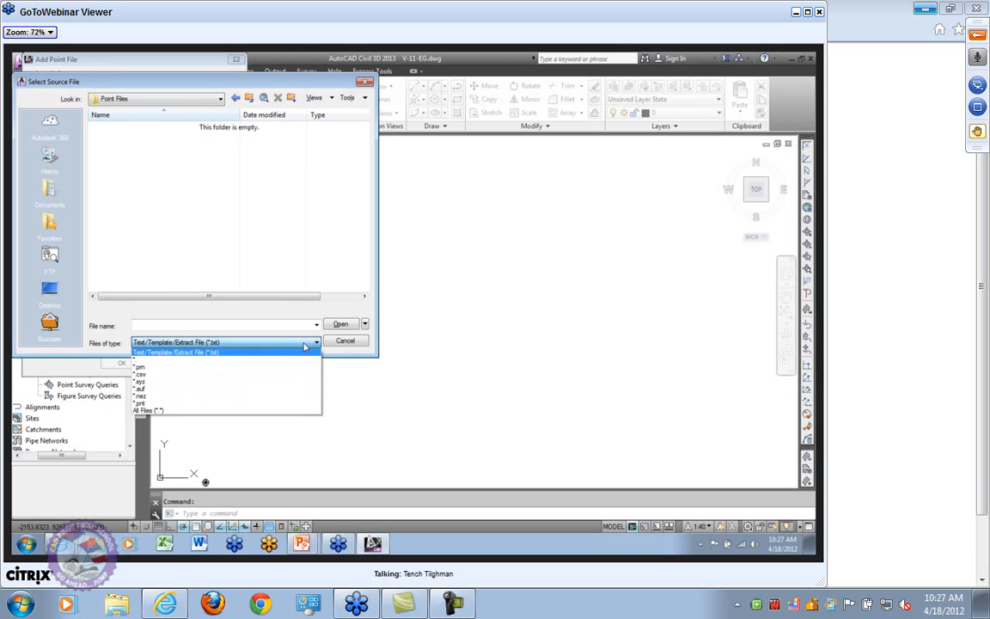
left_click(163, 375)
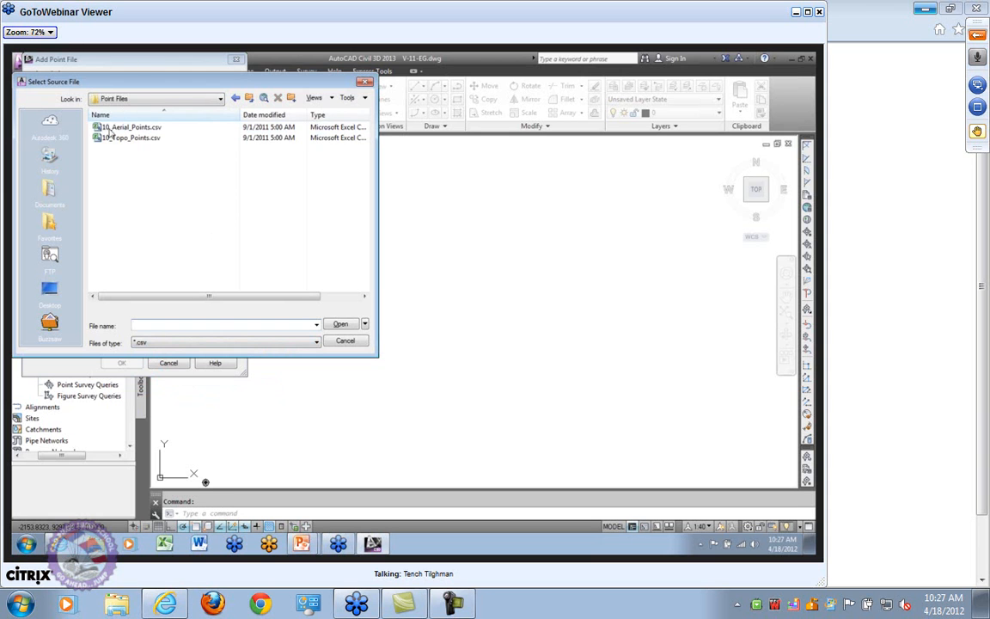
left_click(129, 128)
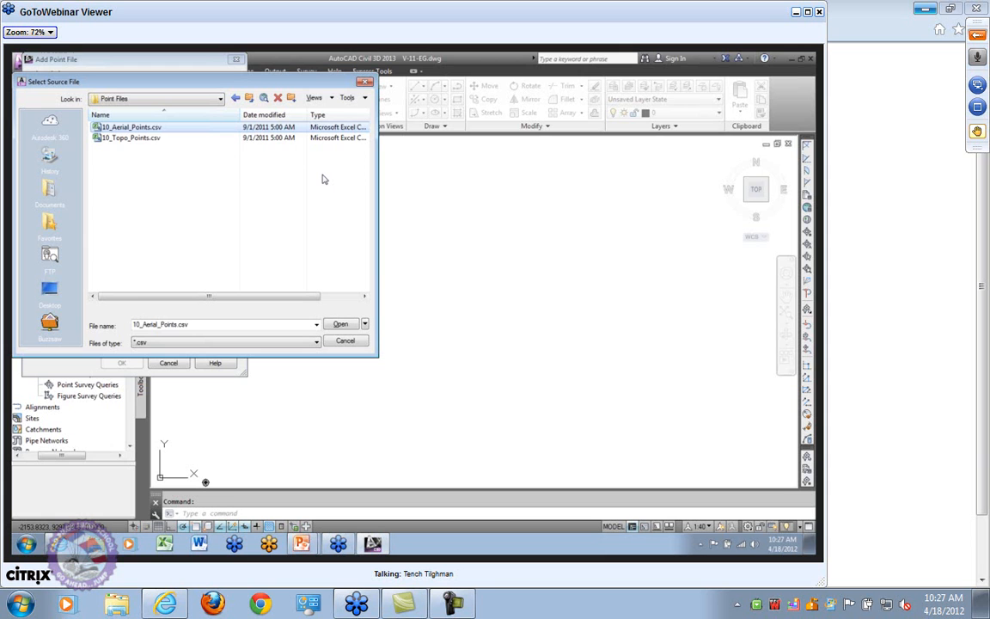
left_click(135, 139)
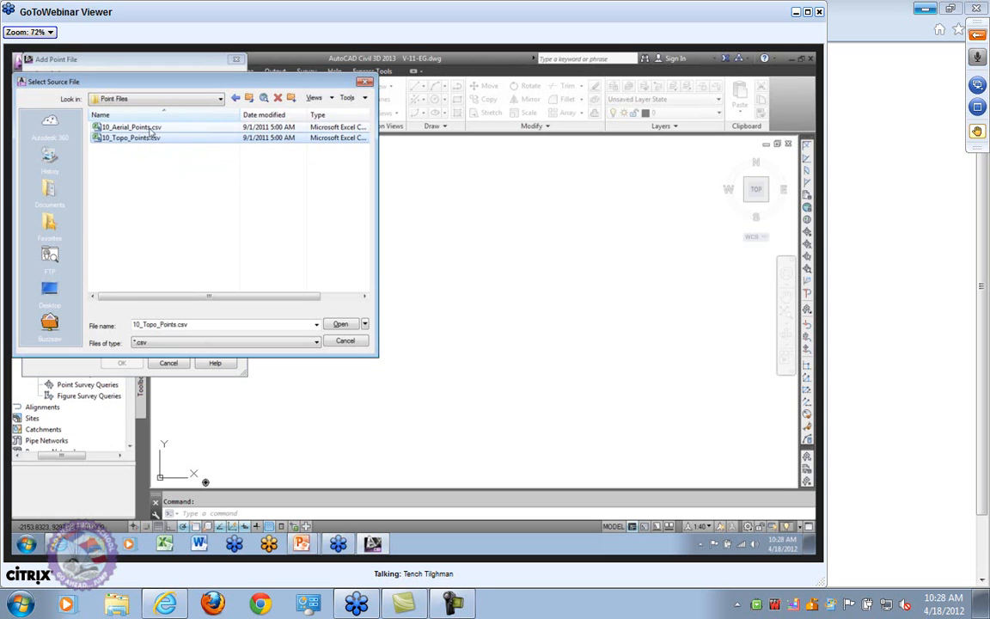
left_click(148, 128)
left_click(141, 138, "ctrl")
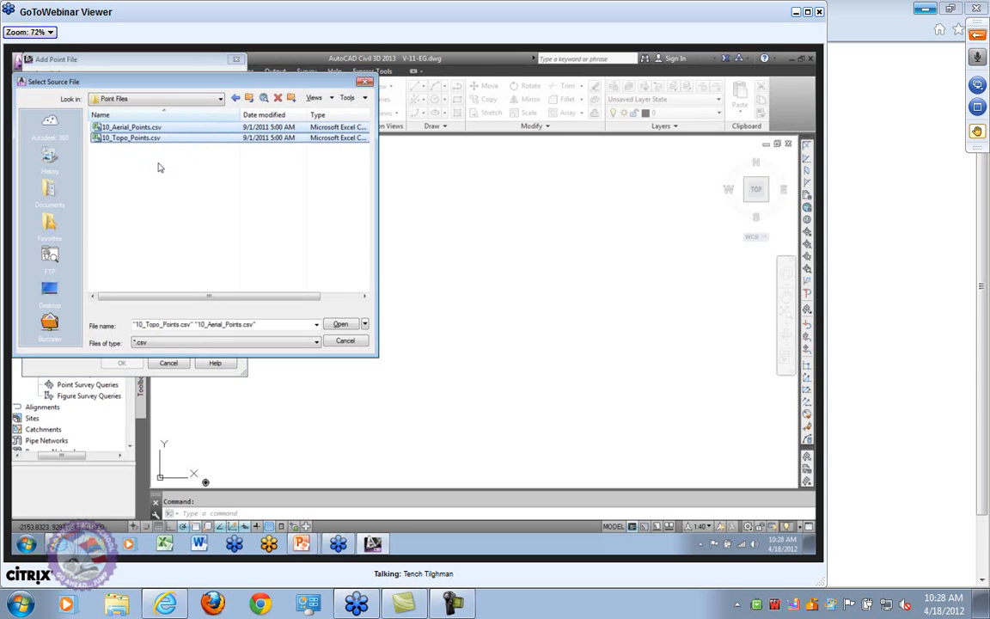
left_click(124, 126)
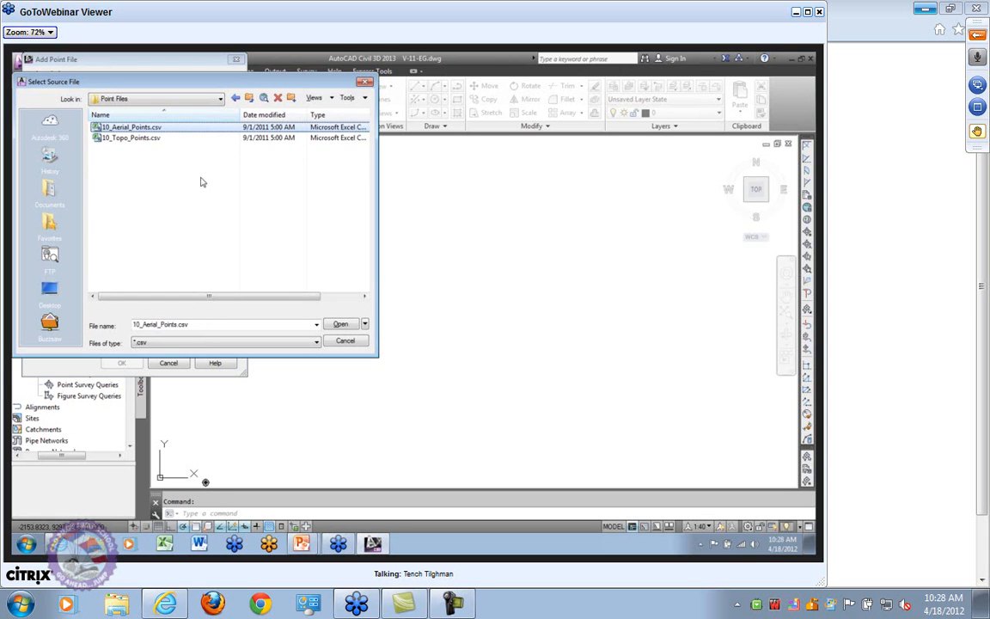
left_click(111, 137, "ctrl")
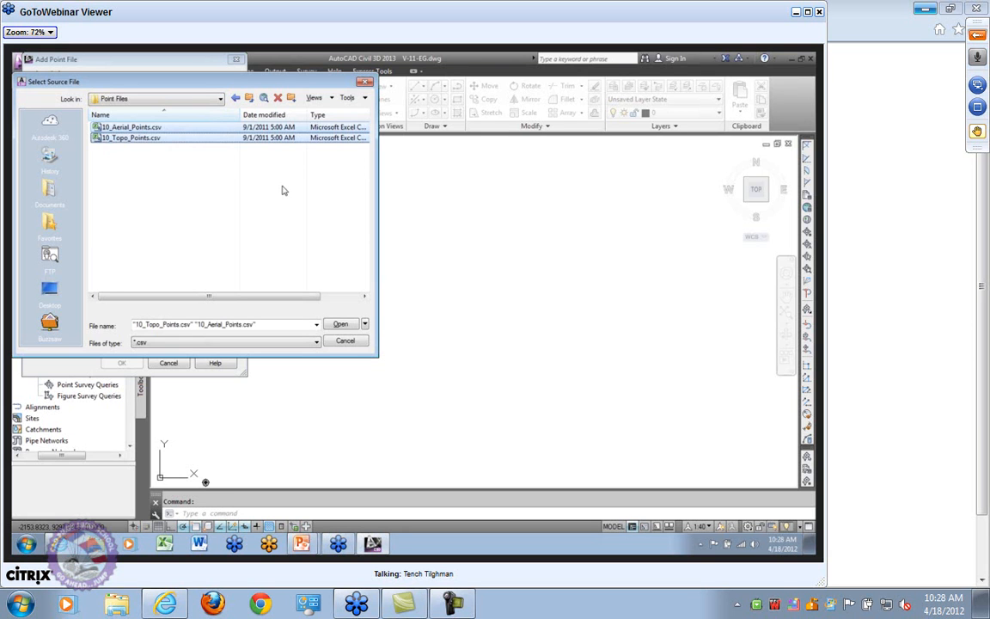
left_click(348, 325)
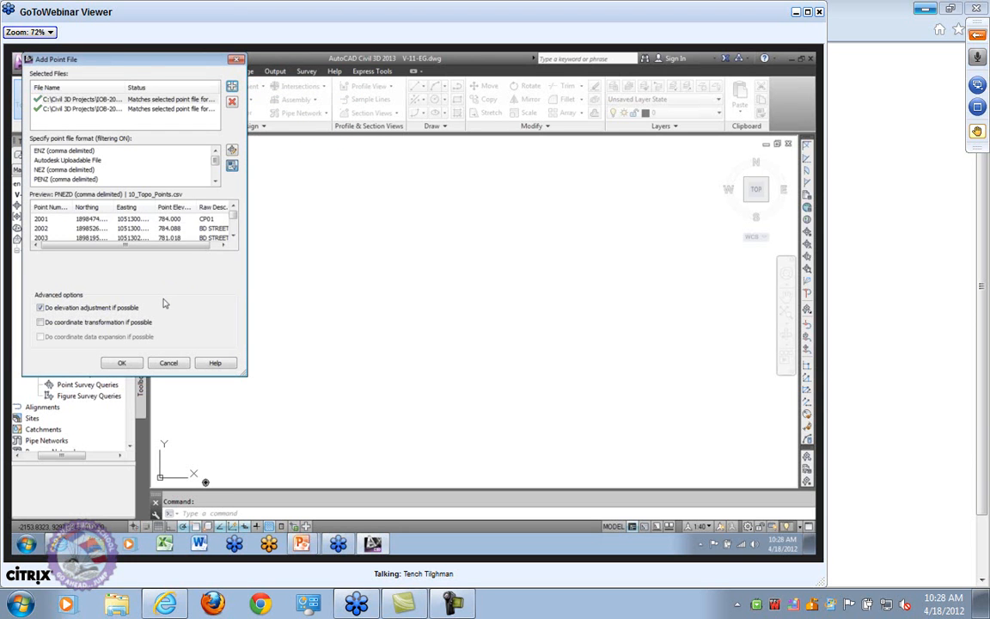
Step: Turn off the elevation adjustment option and add both point files to surface 11-G
left_click(41, 308)
left_click(41, 308)
left_click(41, 307)
left_click(123, 363)
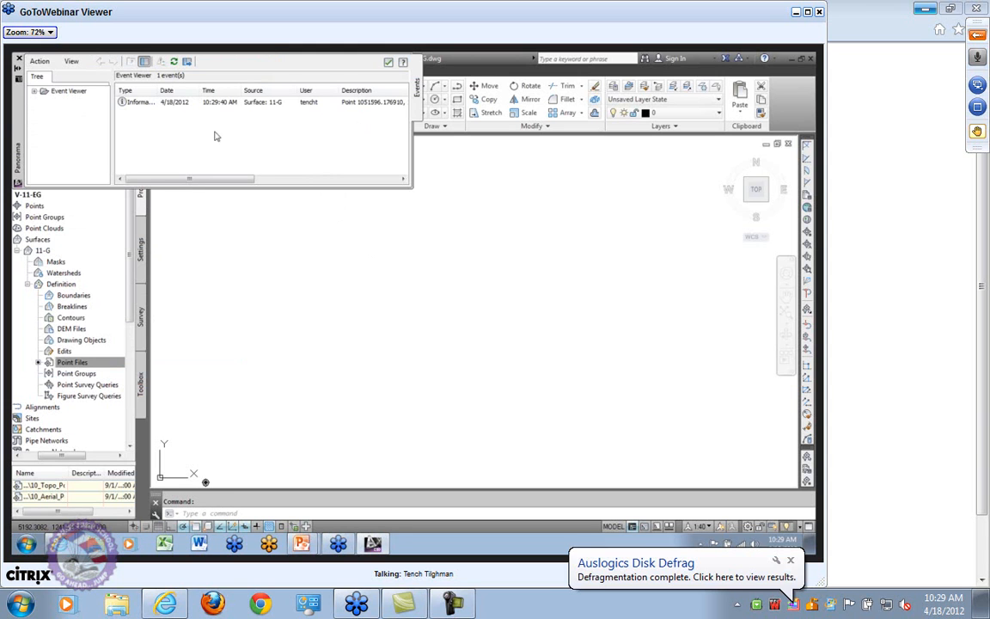
Step: Zoom to the point reported in the surface's event entry, close the event viewer and view the whole triangulation
left_click_drag(201, 181, 326, 183)
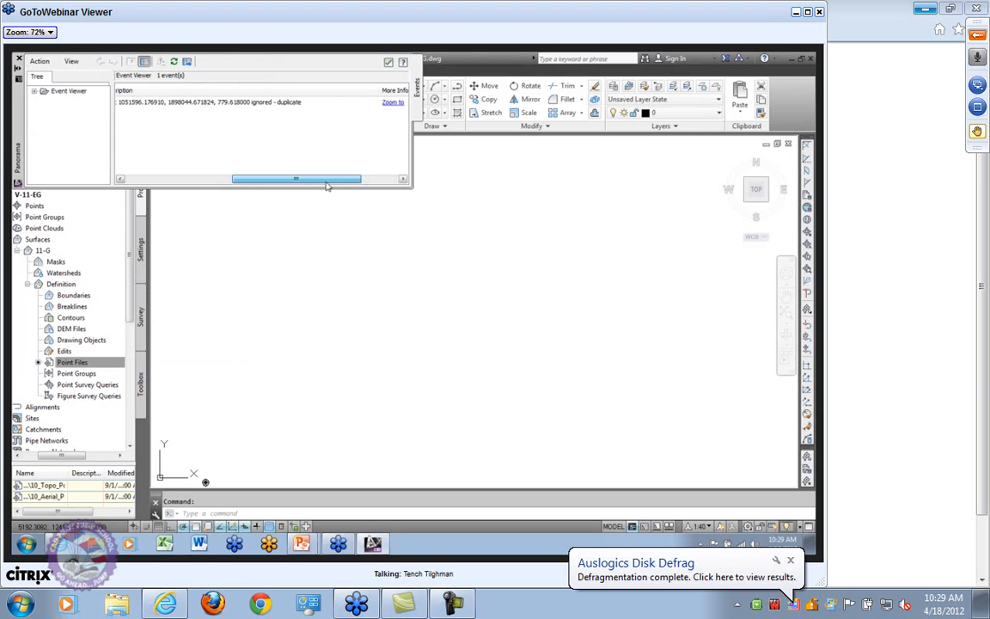
left_click(393, 103)
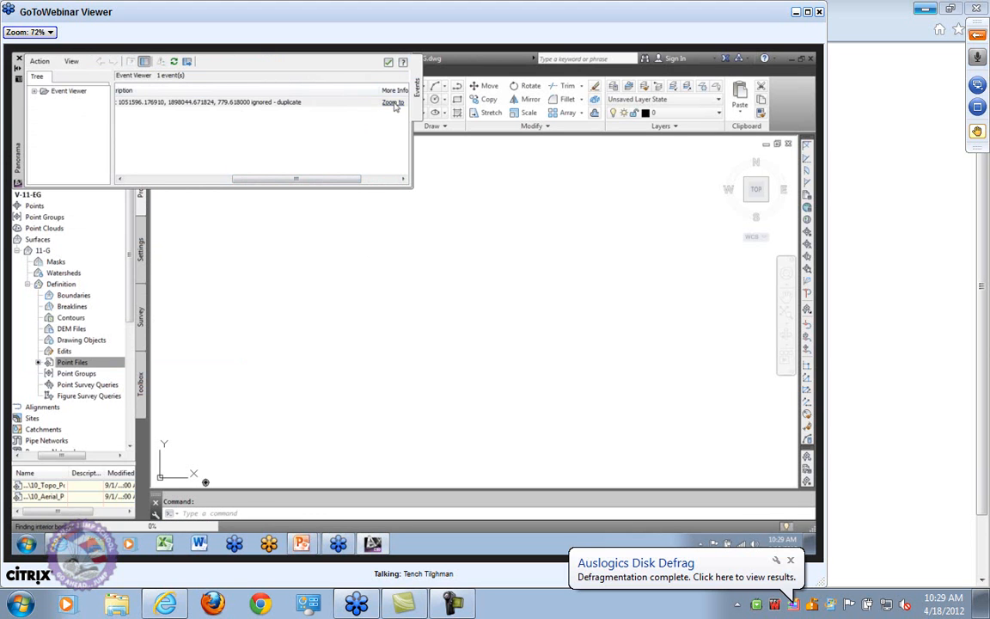
scroll(471, 352, "down", 5)
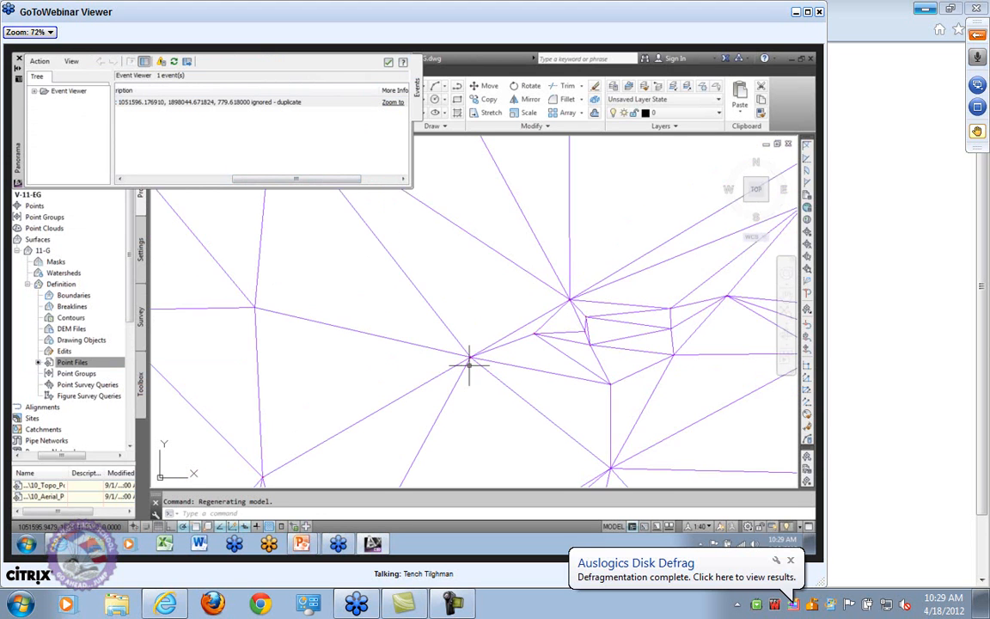
scroll(304, 320, "down", 1)
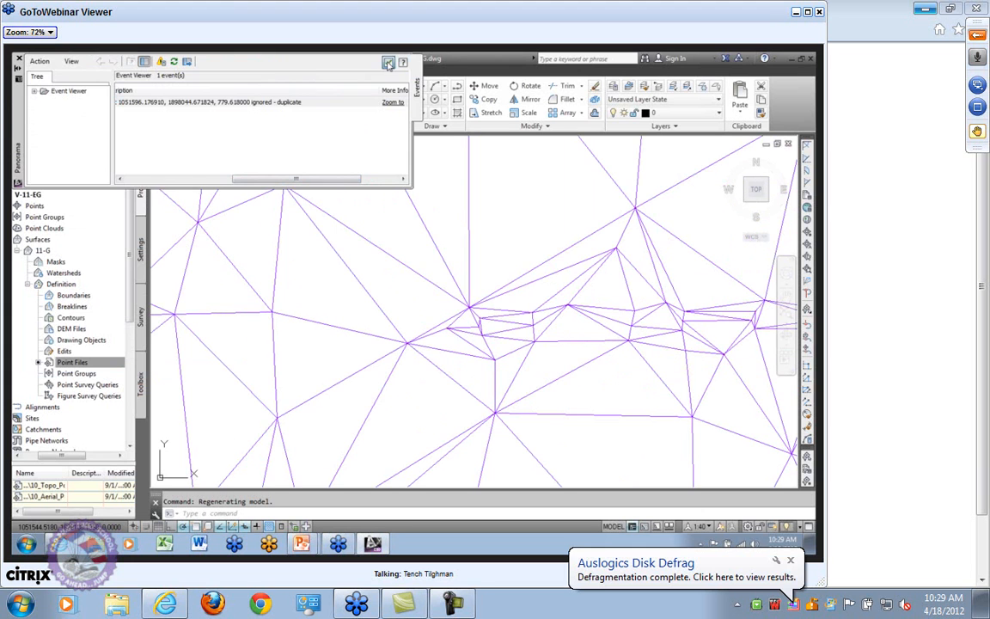
left_click(388, 63)
scroll(470, 315, "down", 5)
middle_click_drag(491, 327, 345, 300)
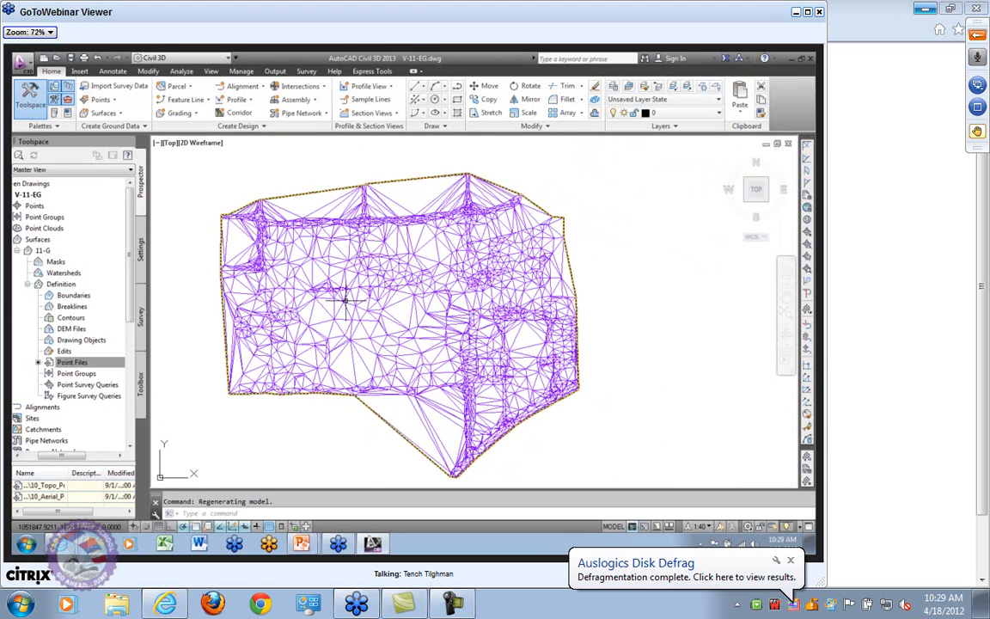
Step: Open the properties of surface 11-G and expand the Build options of its definition
mouse_move(344, 301)
left_click(45, 250)
right_click(44, 250)
left_click(115, 258)
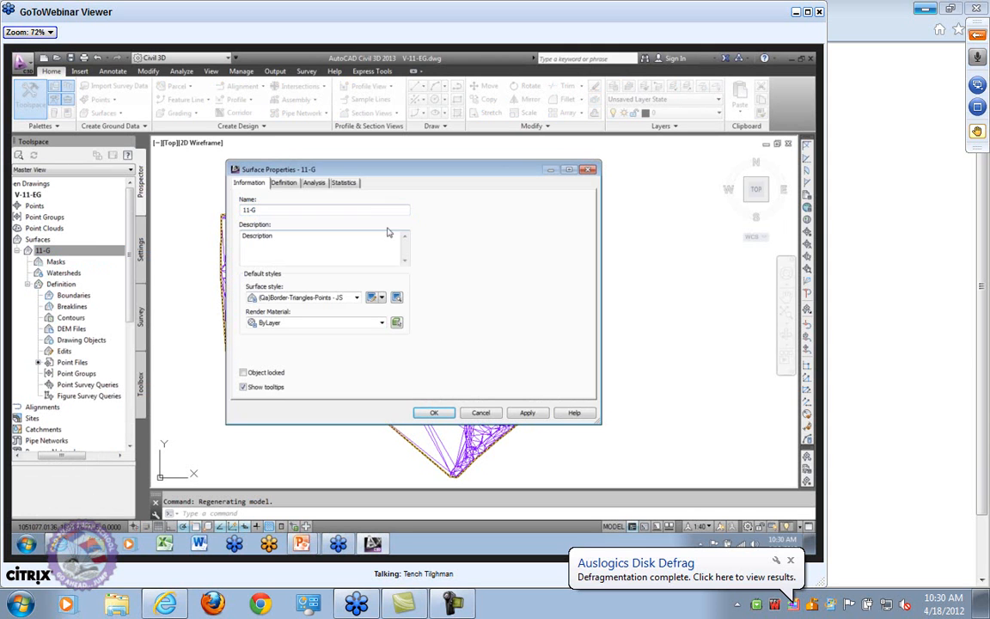
left_click(285, 183)
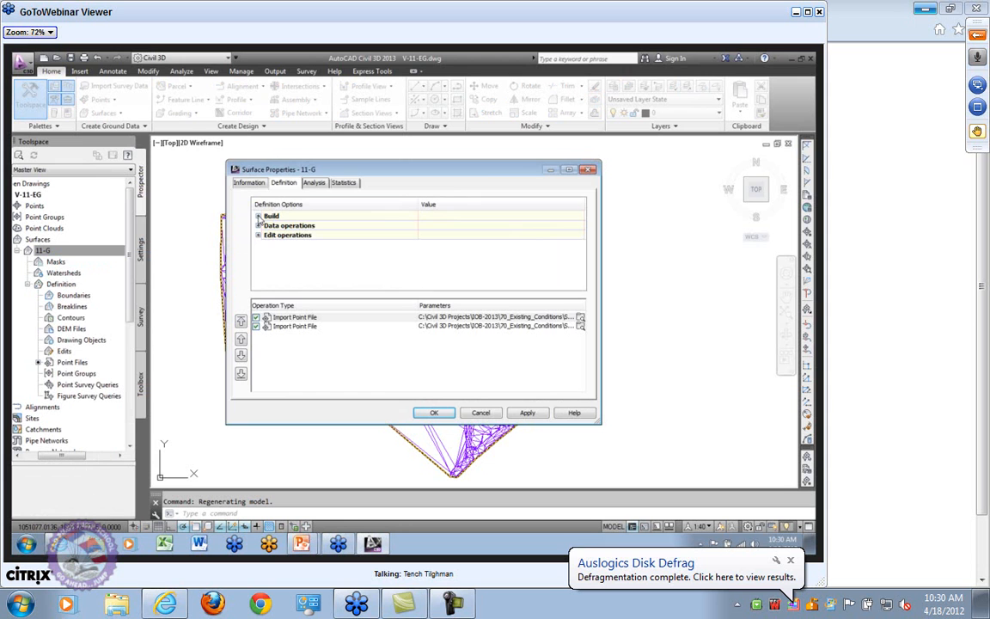
left_click(258, 216)
Step: Set Use maximum angle to Yes in the Build options, apply the change and rebuild the surface
mouse_move(581, 231)
left_mouse_down()
mouse_move(580, 249)
mouse_move(581, 223)
left_mouse_up()
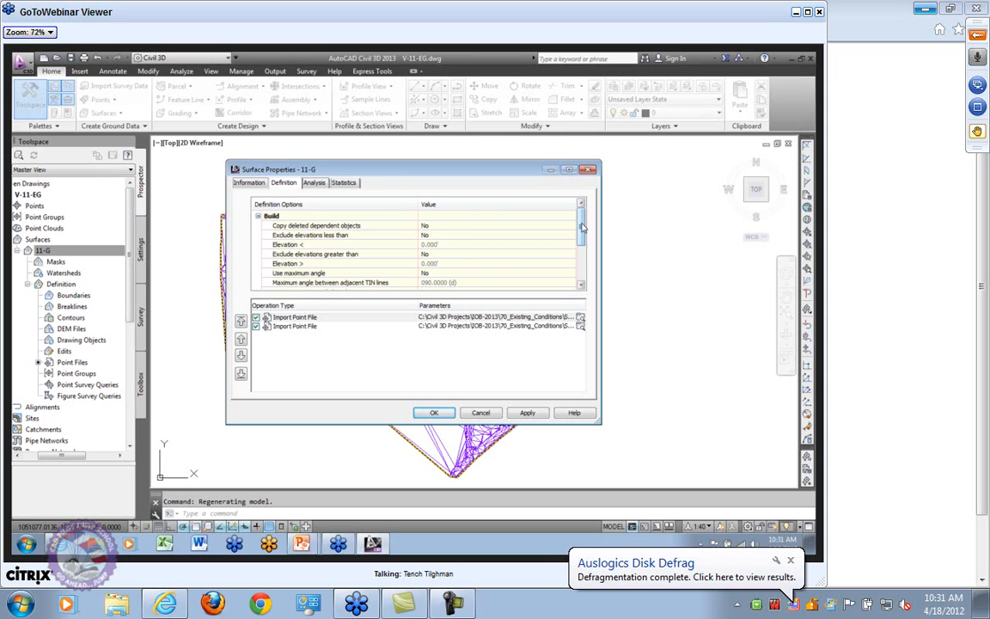
left_click_drag(580, 224, 580, 245)
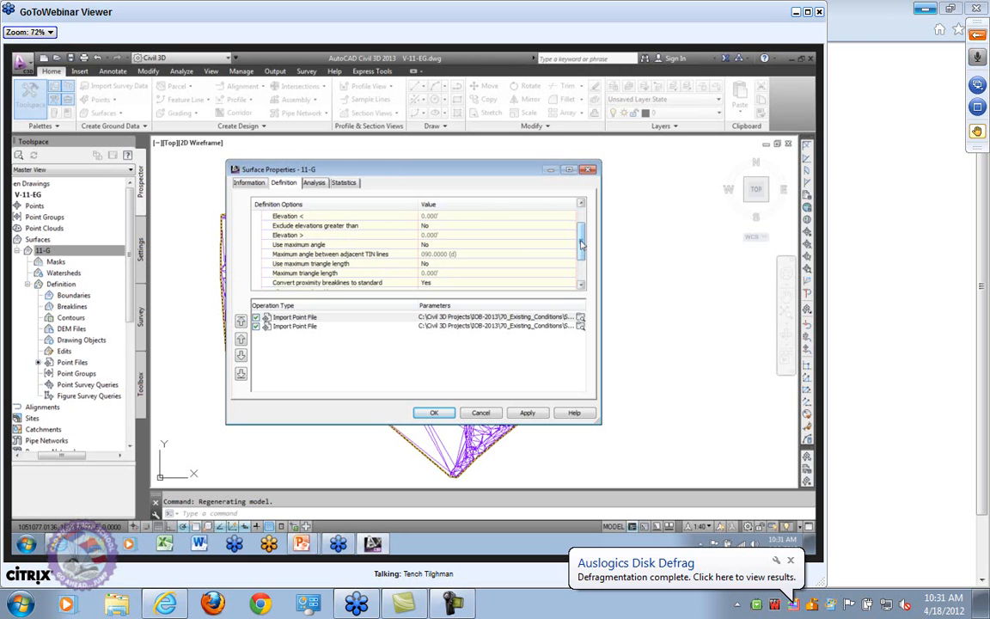
left_click_drag(580, 245, 580, 228)
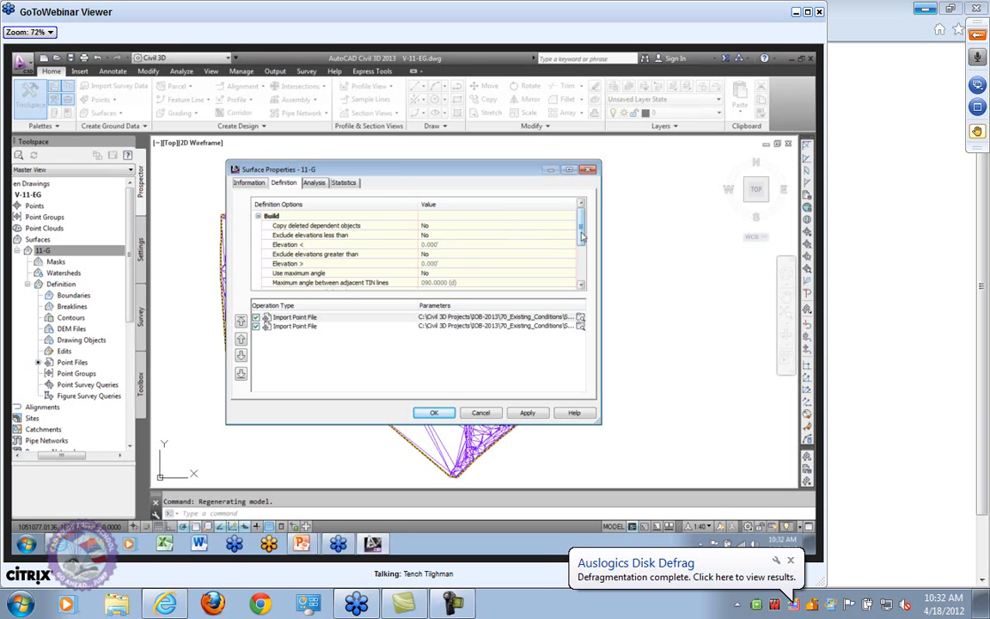
left_click_drag(581, 238, 581, 253)
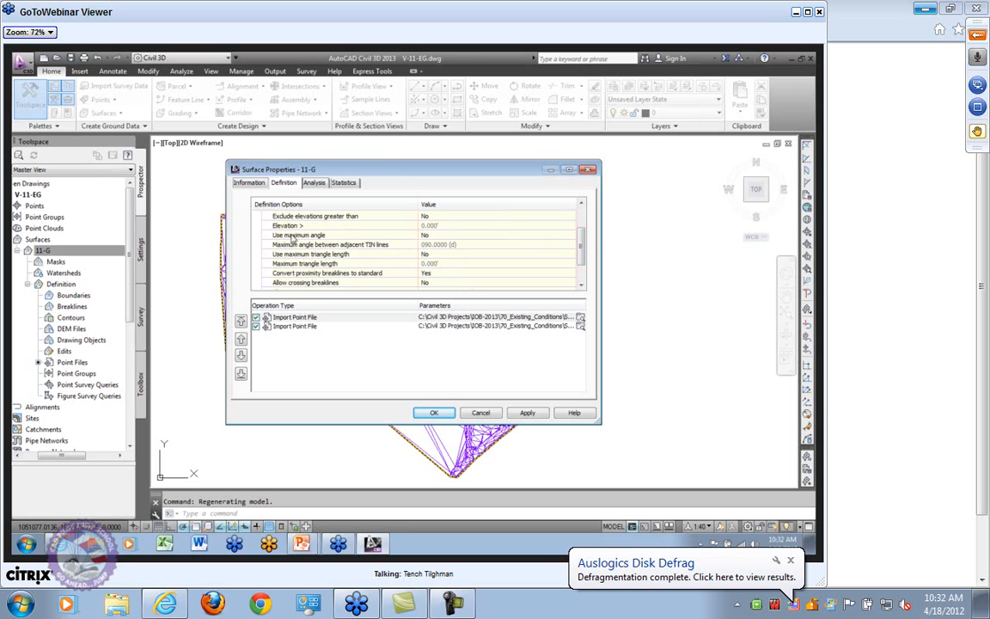
left_click(425, 236)
left_click(426, 236)
left_click(427, 250)
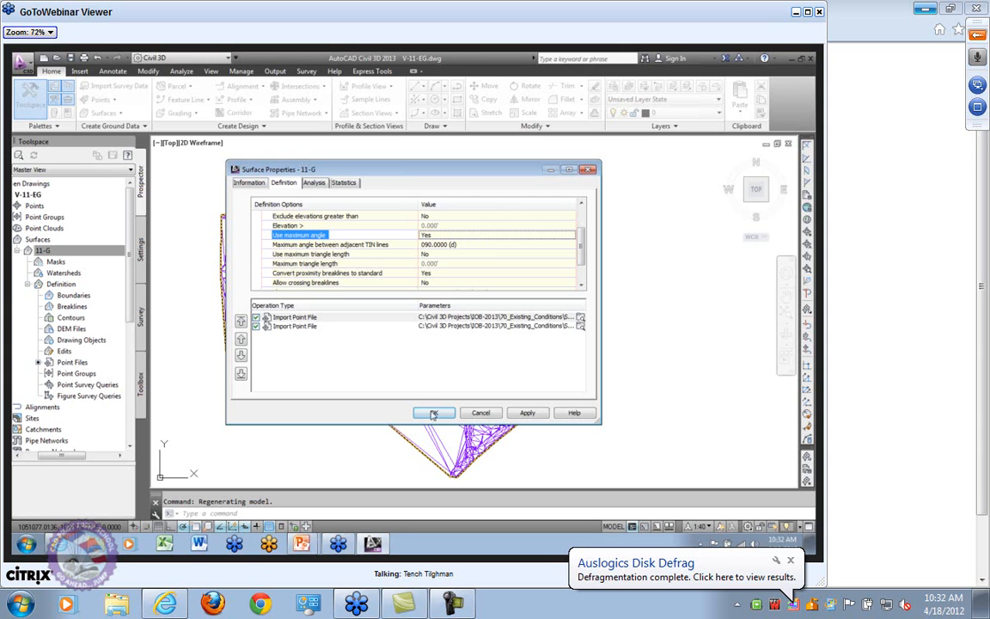
left_click(527, 414)
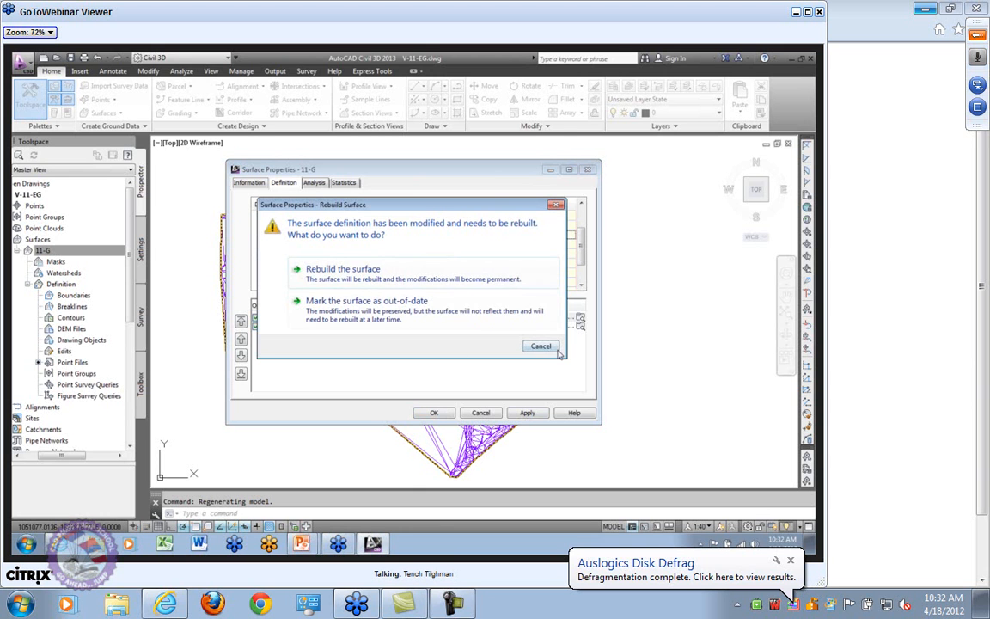
left_click(348, 270)
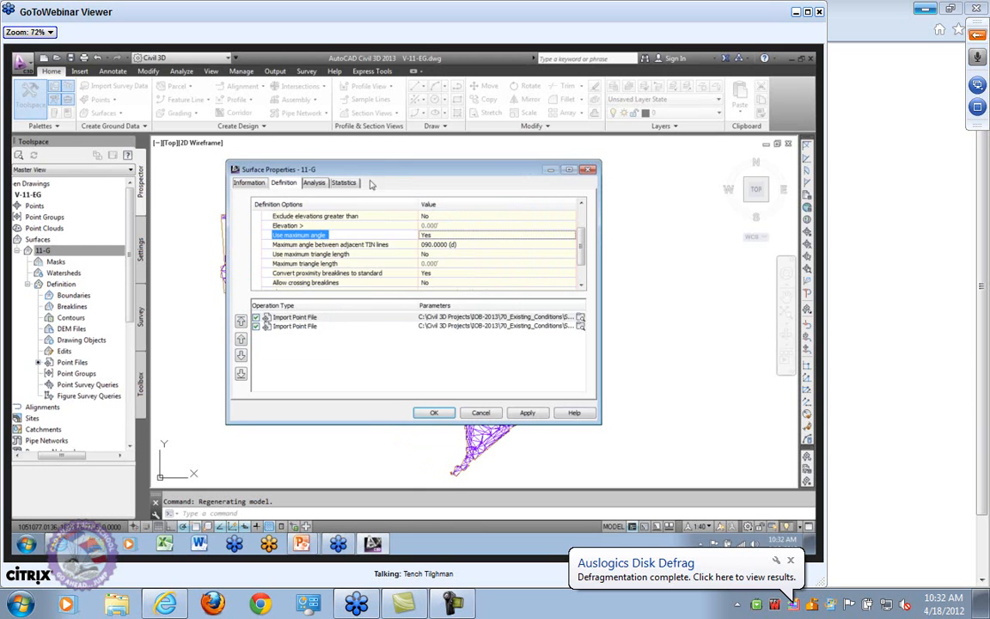
Step: Try a maximum angle between adjacent TIN lines of 45 degrees and rebuild the surface with it
mouse_move(379, 170)
left_mouse_down()
mouse_move(764, 215)
mouse_move(634, 142)
mouse_move(624, 157)
mouse_move(568, 150)
left_mouse_up()
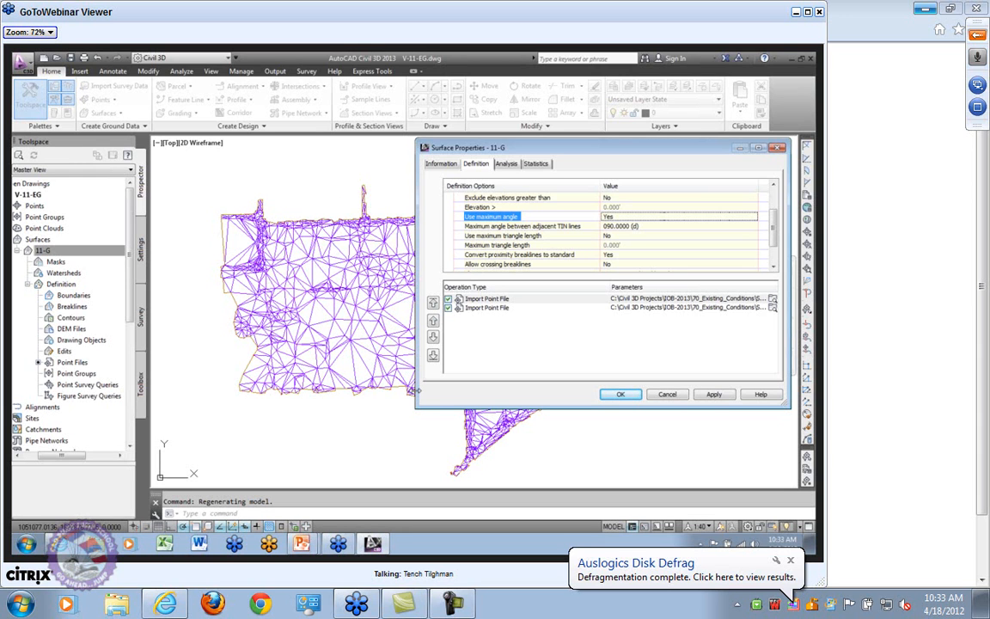
left_click(573, 225)
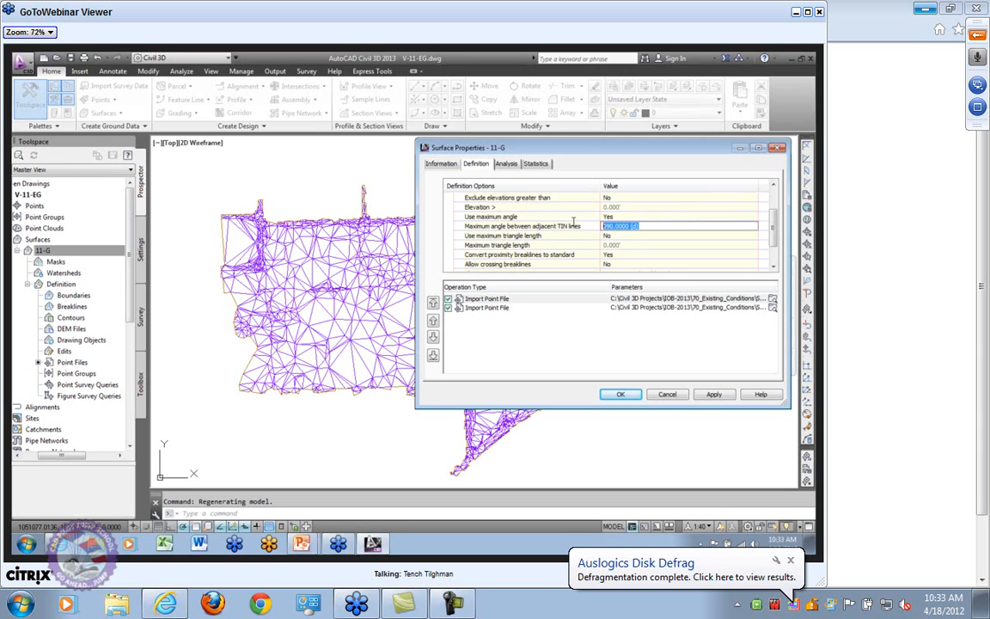
type("45")
key("Return")
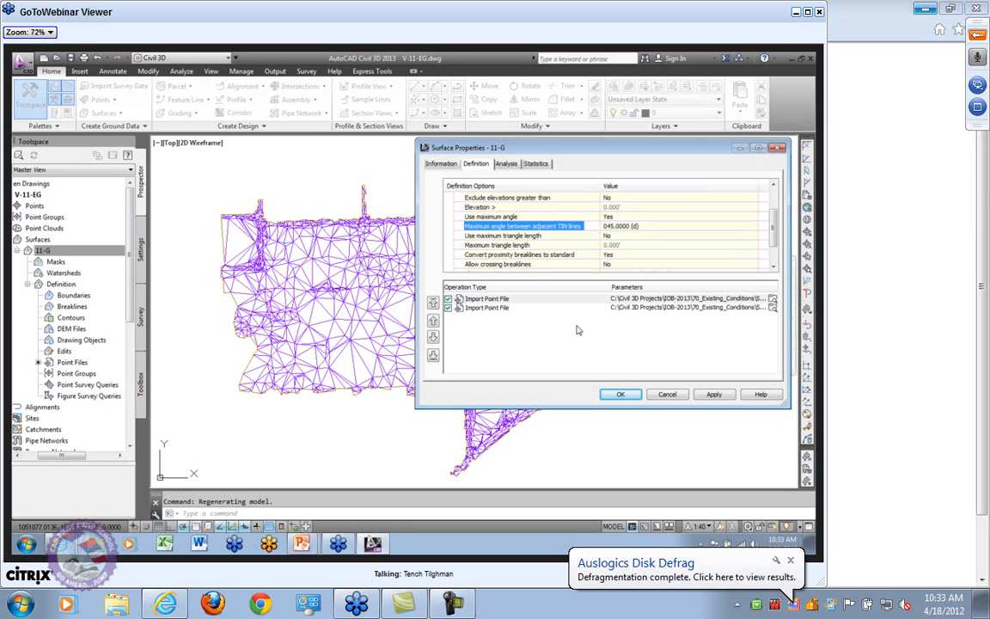
left_click(714, 395)
left_click(311, 267)
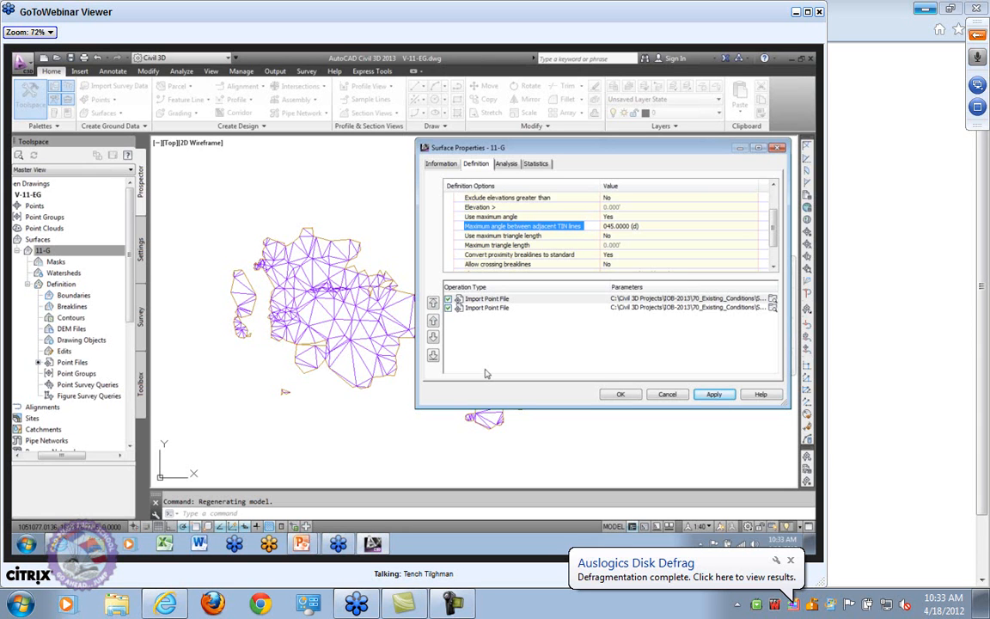
Step: Try a maximum angle between adjacent TIN lines of 90 degrees and rebuild the surface with it
left_click(636, 226)
type("90")
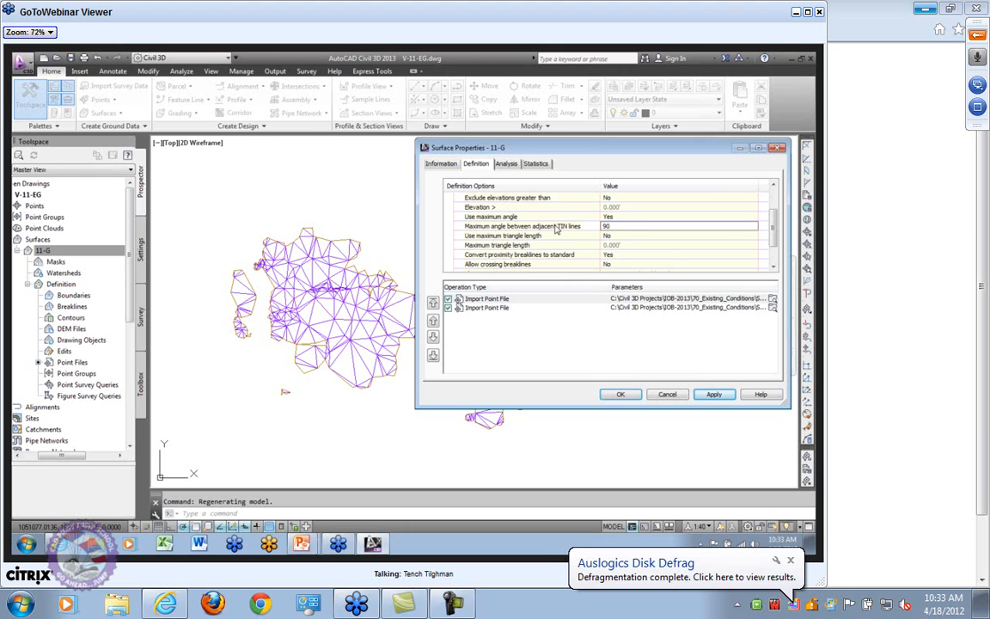
key("Return")
left_click(714, 394)
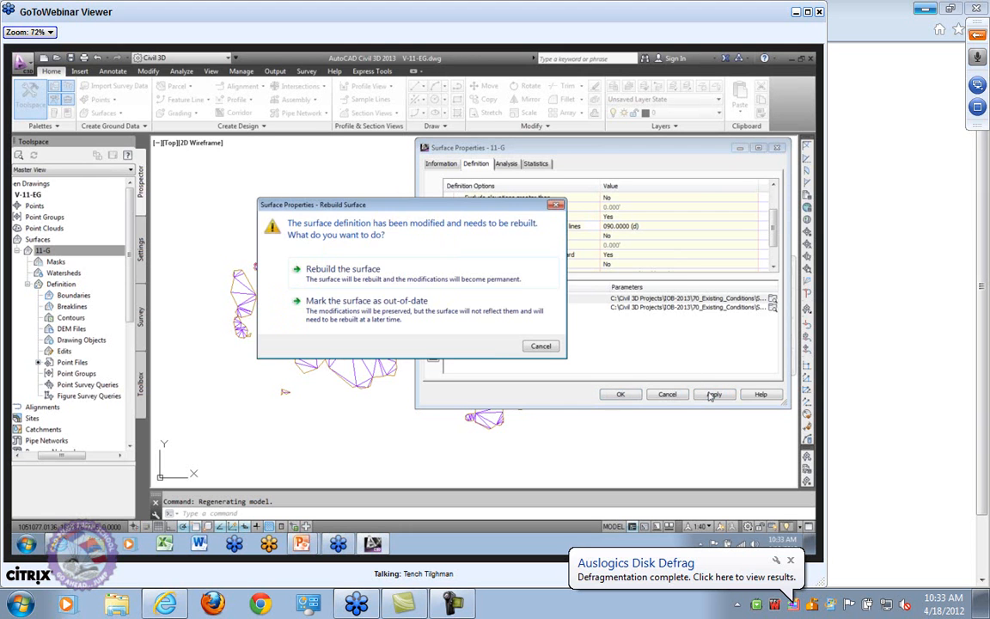
left_click(340, 256)
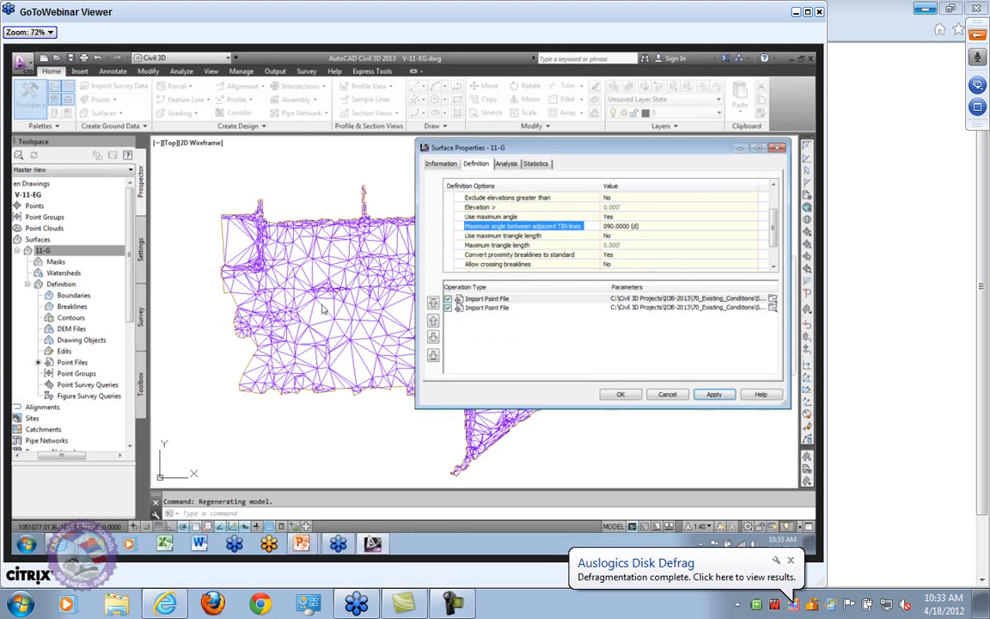
Step: Try a 120-degree maximum angle between adjacent TIN lines, apply it and rebuild the surface
left_click(644, 226)
type("120")
left_click(563, 229)
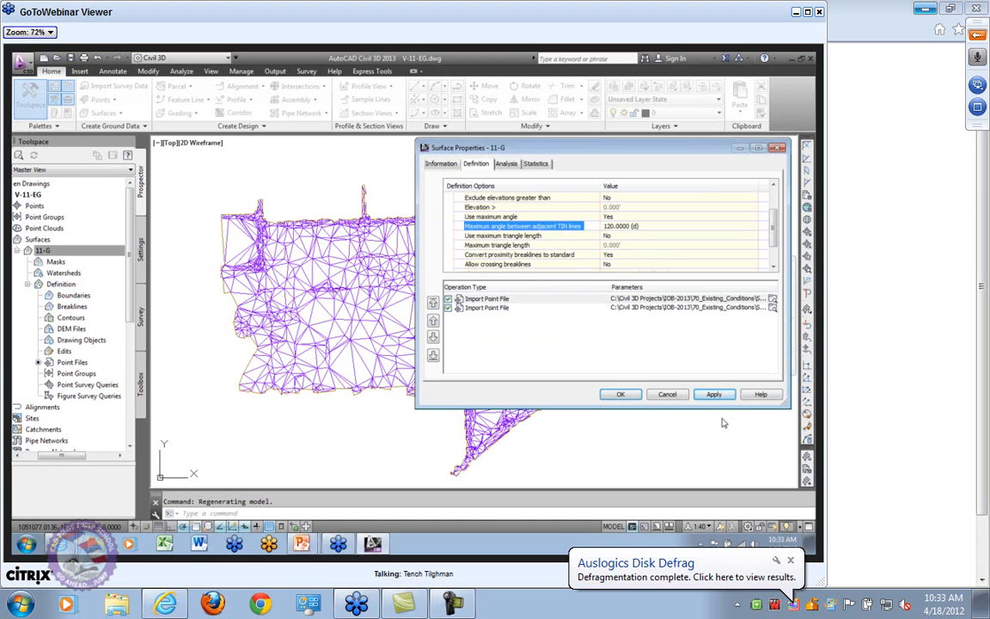
left_click(712, 393)
left_click(398, 275)
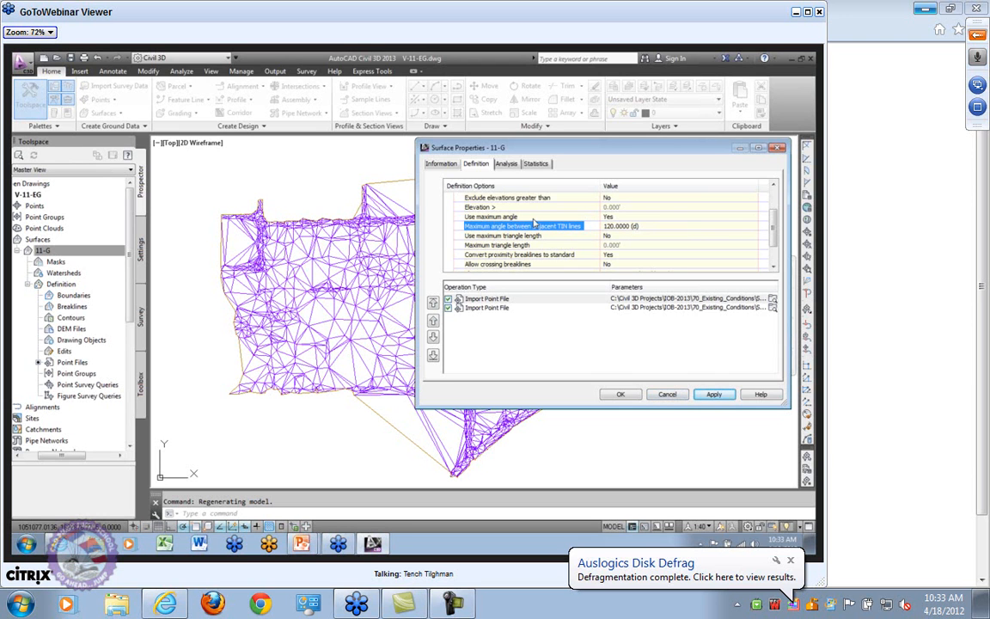
Step: Set Use maximum angle to No in the Build options, apply the change and rebuild the surface
left_click(635, 216)
left_click(756, 218)
left_click(608, 227)
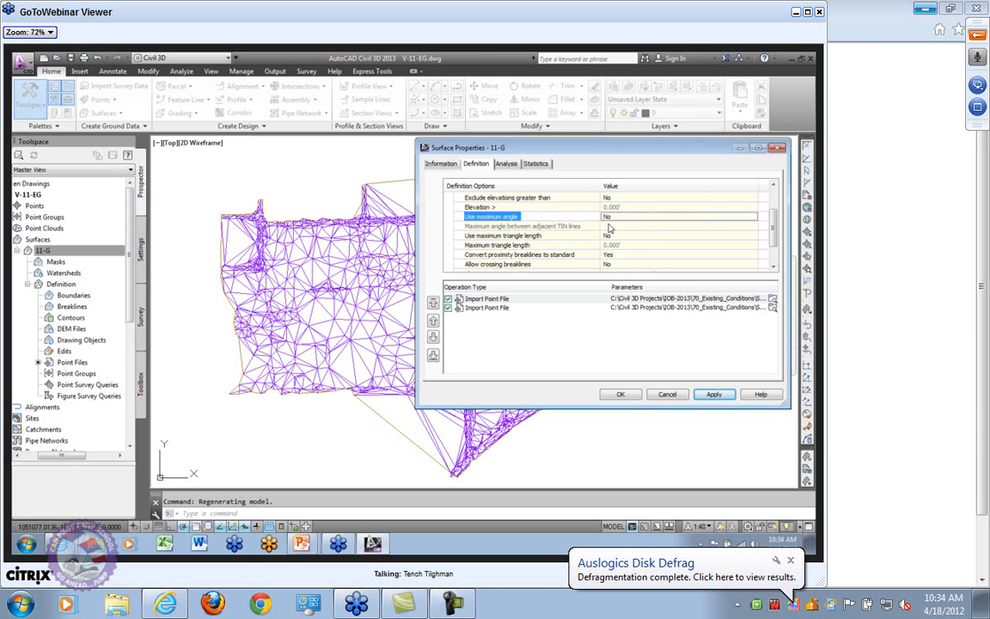
left_click(714, 394)
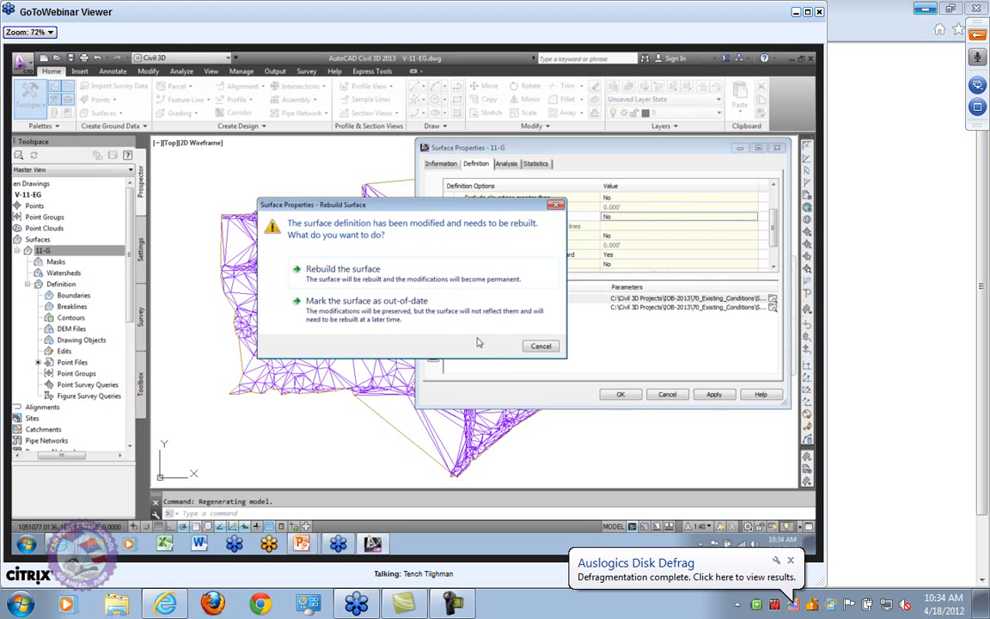
left_click(369, 271)
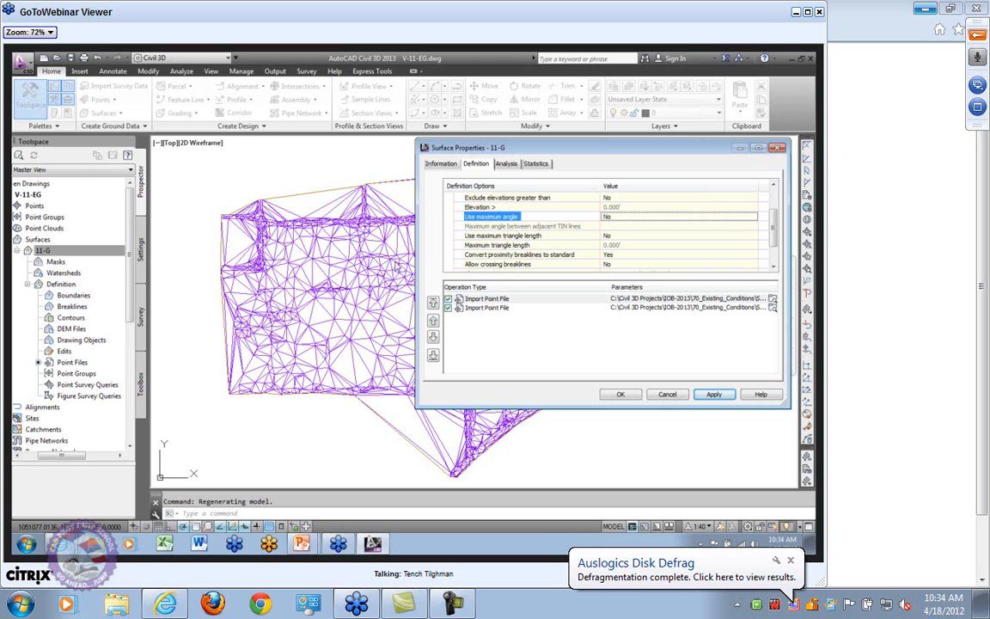
Step: Expand the Data operations of the surface definition and set Use breaklines to No
scroll(771, 259, "down", 2)
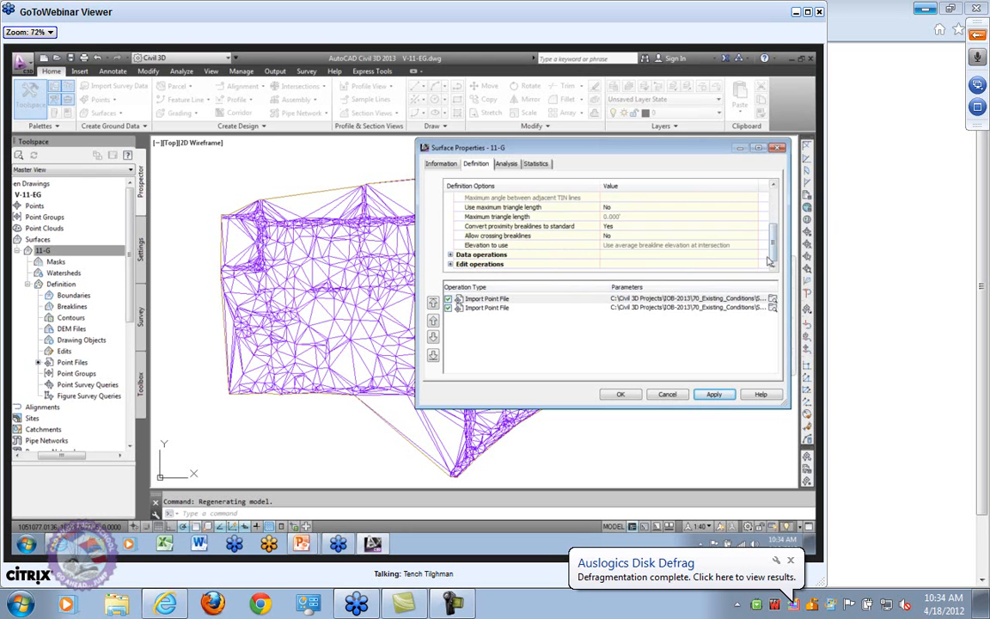
left_click(450, 255)
left_click_drag(773, 224, 773, 248)
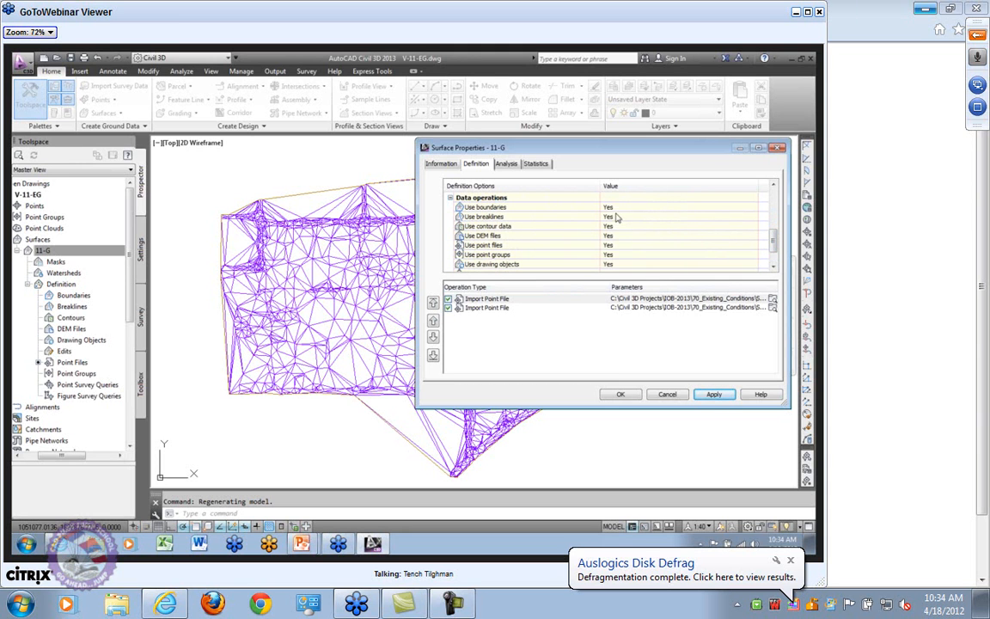
left_click(613, 216)
left_click(754, 216)
left_click(626, 227)
left_click(627, 226)
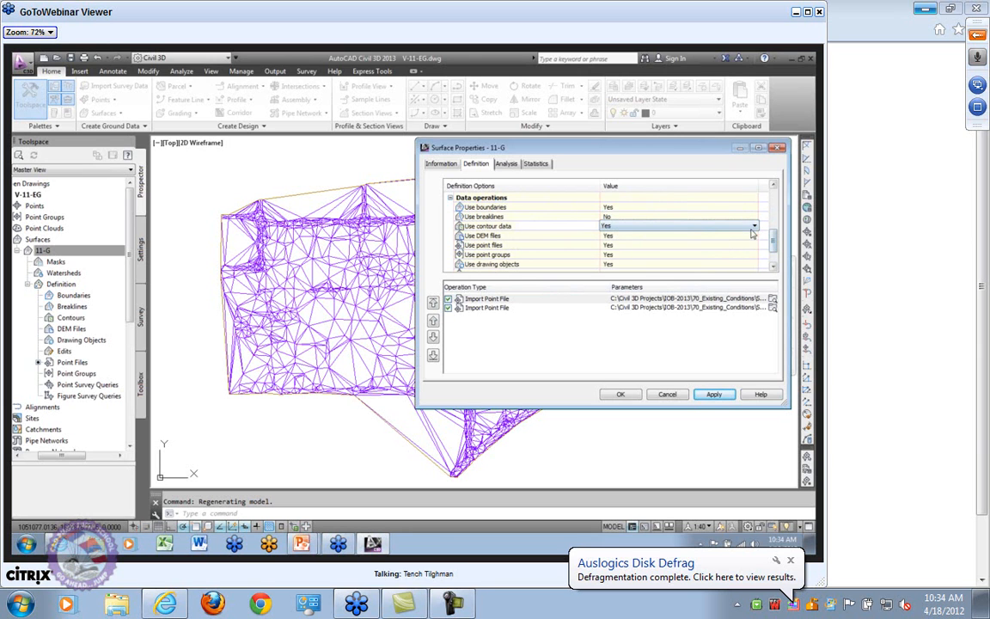
left_click(487, 254)
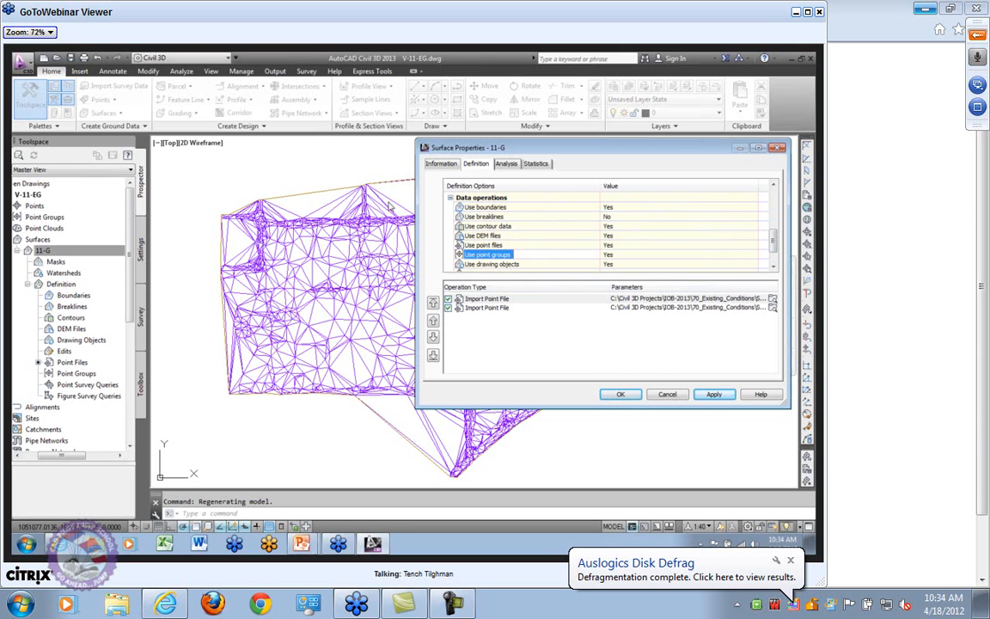
left_click(484, 216)
left_click(475, 246)
left_click(476, 217)
left_click(480, 255)
left_click(481, 216)
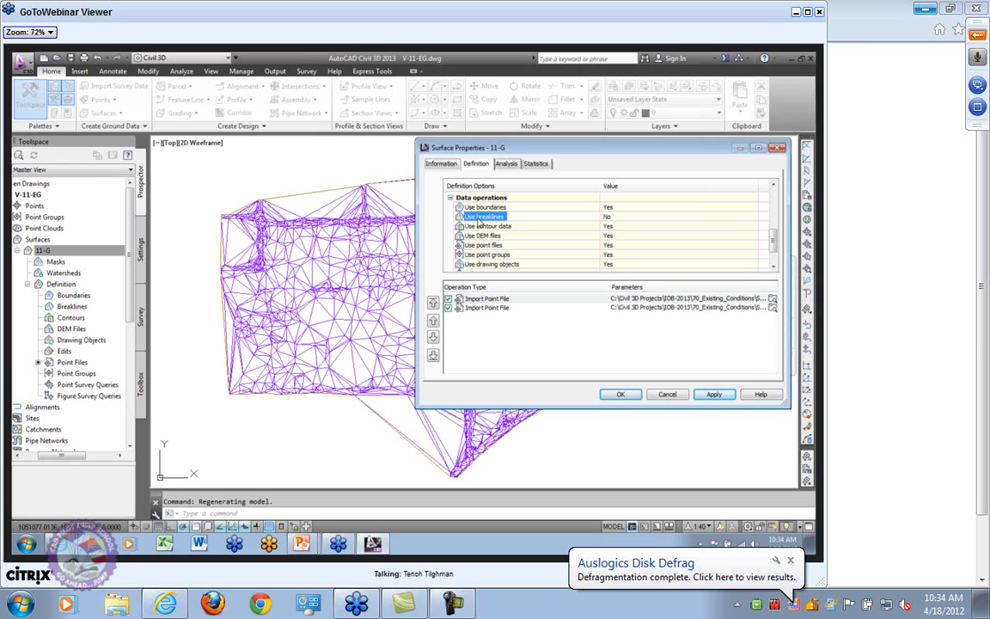
left_click(482, 255)
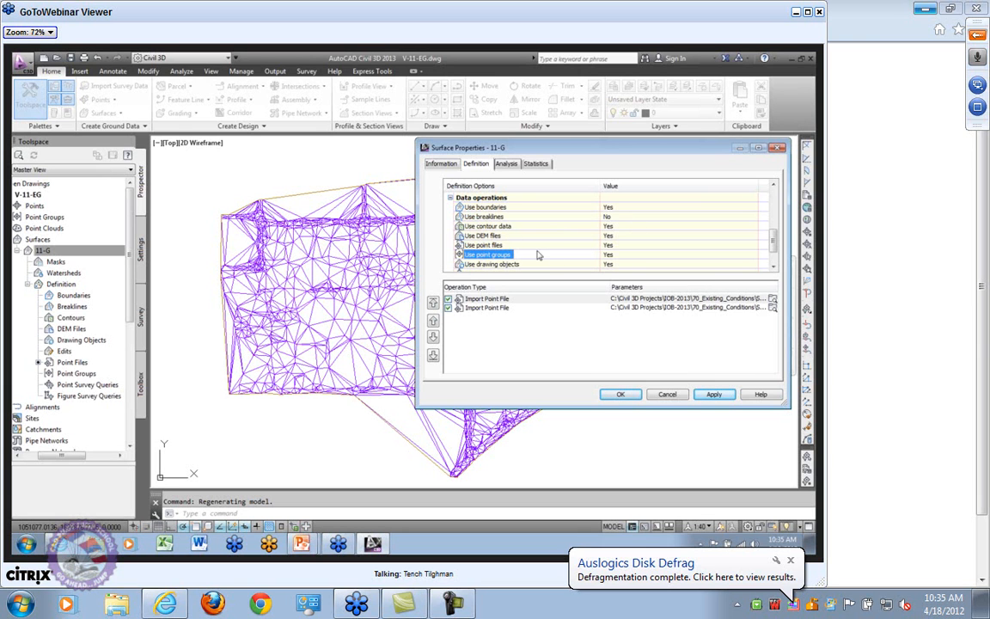
Step: Switch Use drawing objects to No in the Data operations and set it back to Yes
left_click(626, 265)
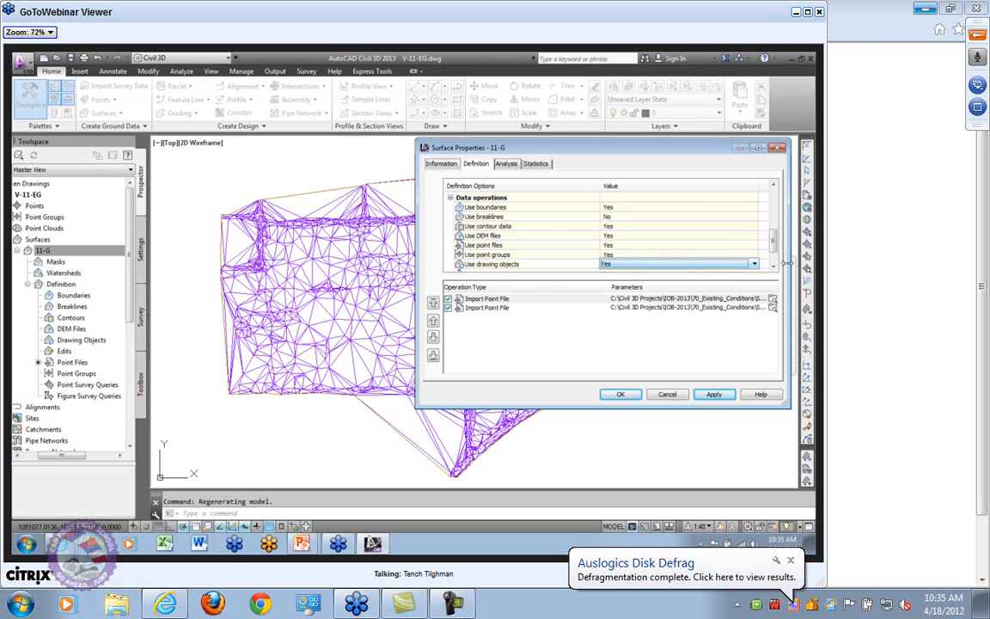
left_click(612, 264)
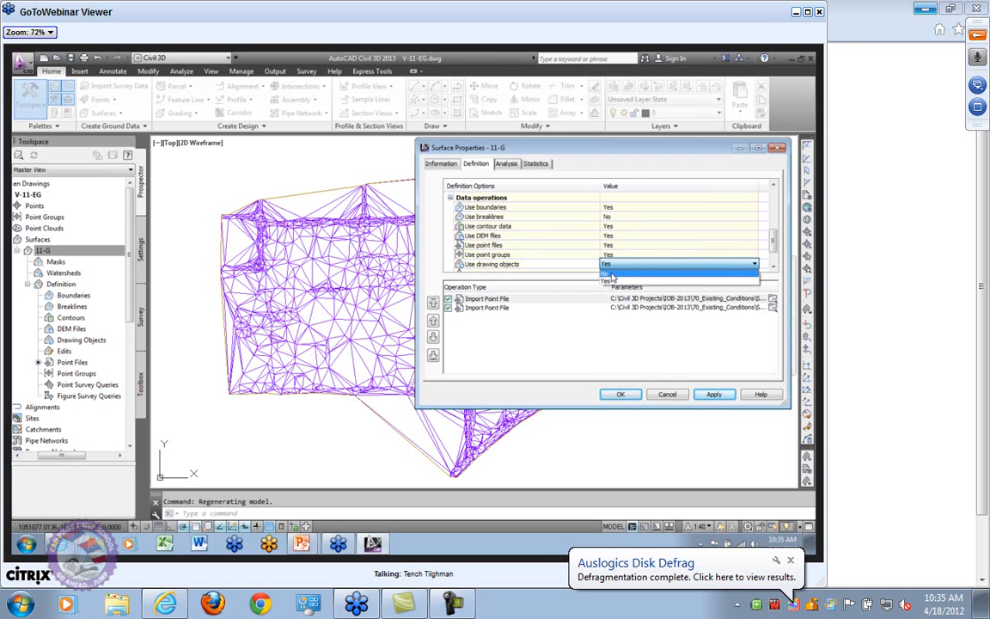
left_click(612, 274)
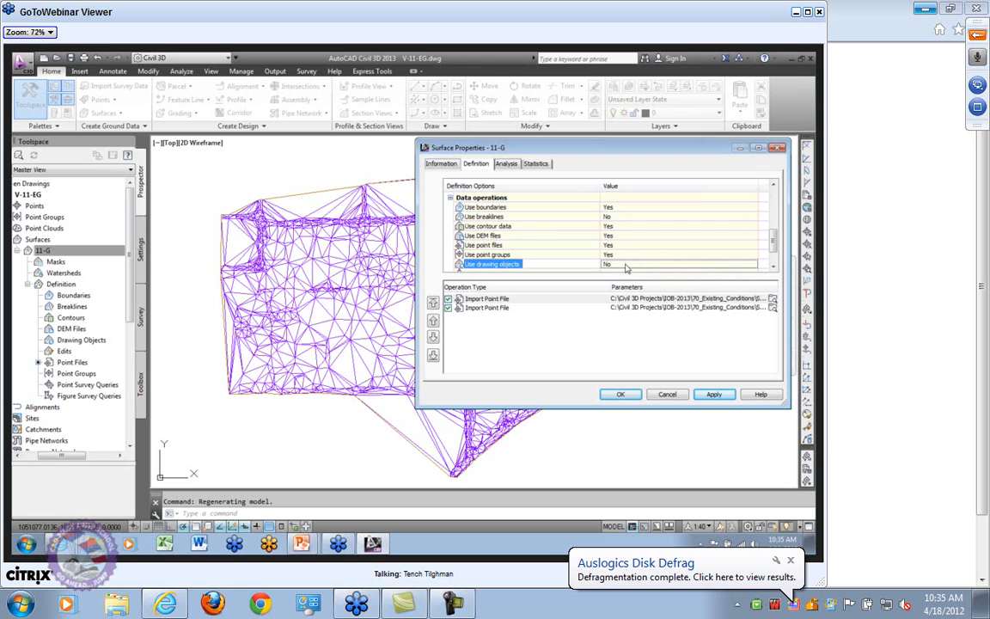
left_click(753, 266)
left_click(607, 280)
Step: Switch Use breaklines to Yes in the Data operations and return it to No
left_click(644, 217)
left_click(754, 217)
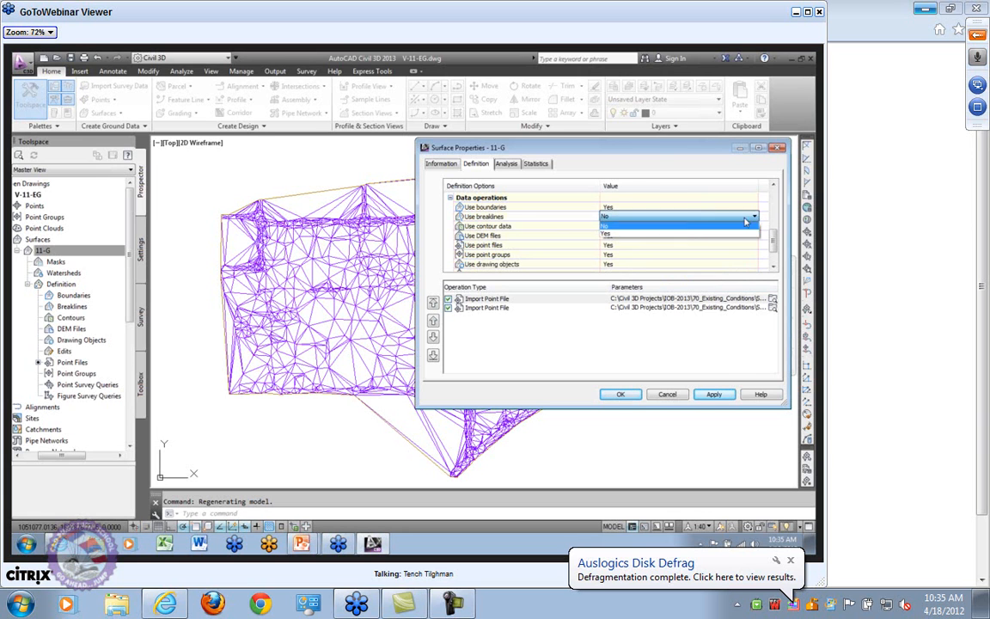
left_click(615, 236)
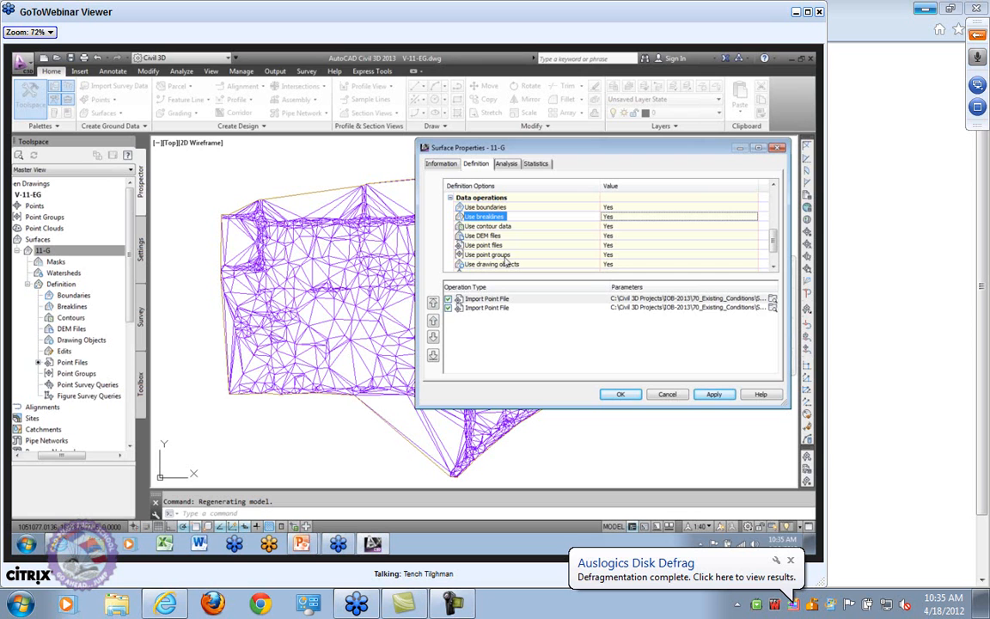
left_click(747, 217)
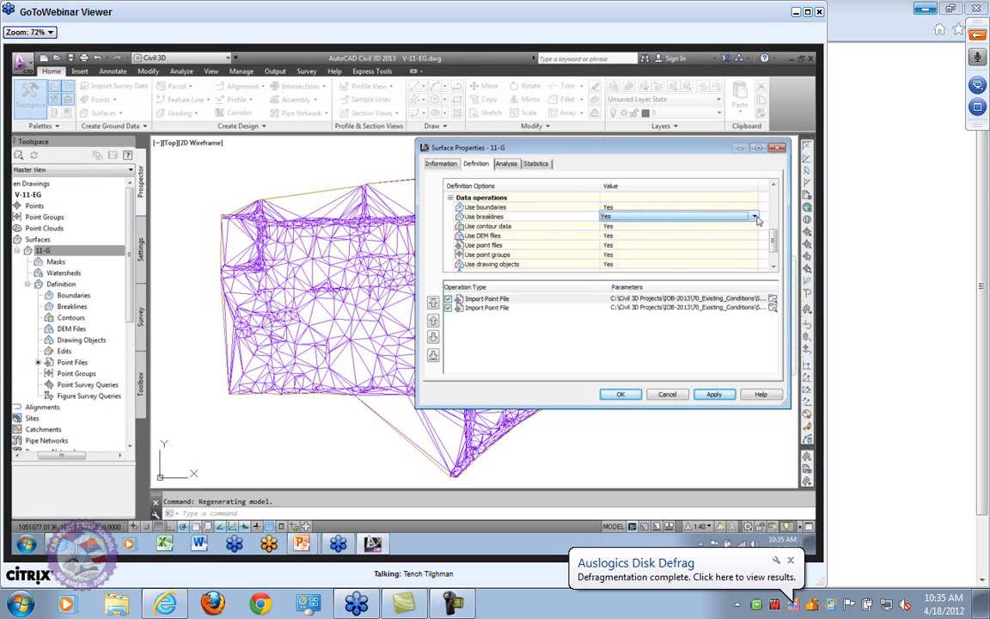
left_click(754, 217)
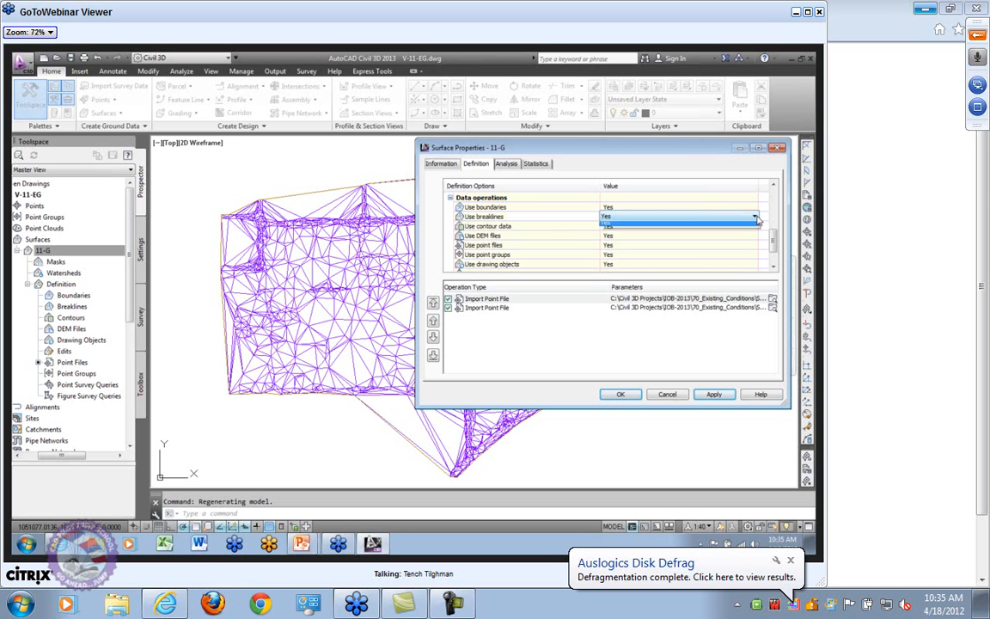
left_click(607, 226)
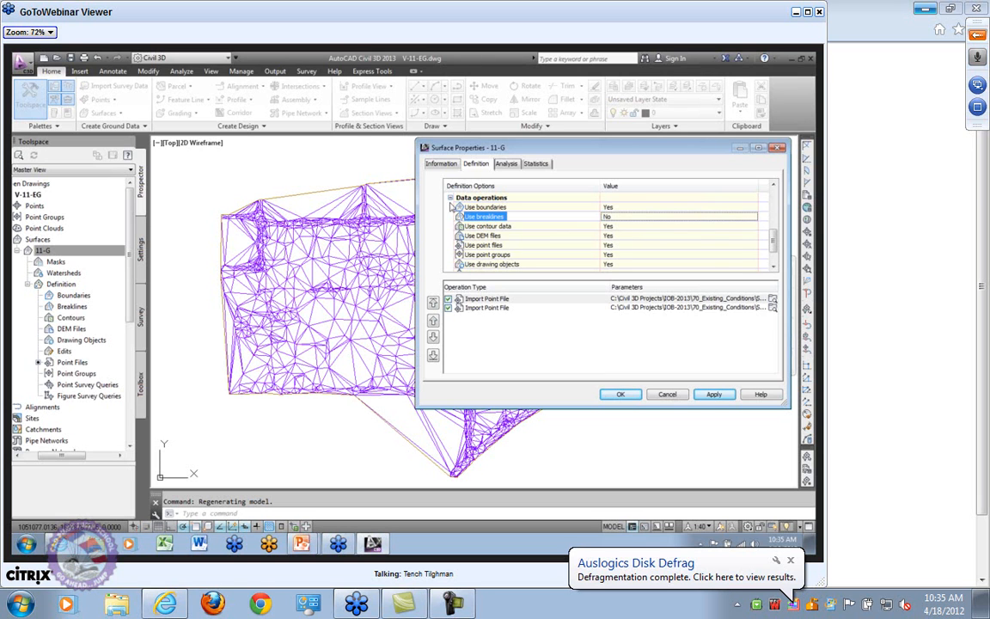
Step: Set Use contour data to No in the Data operations and accept the surface properties
left_click(676, 227)
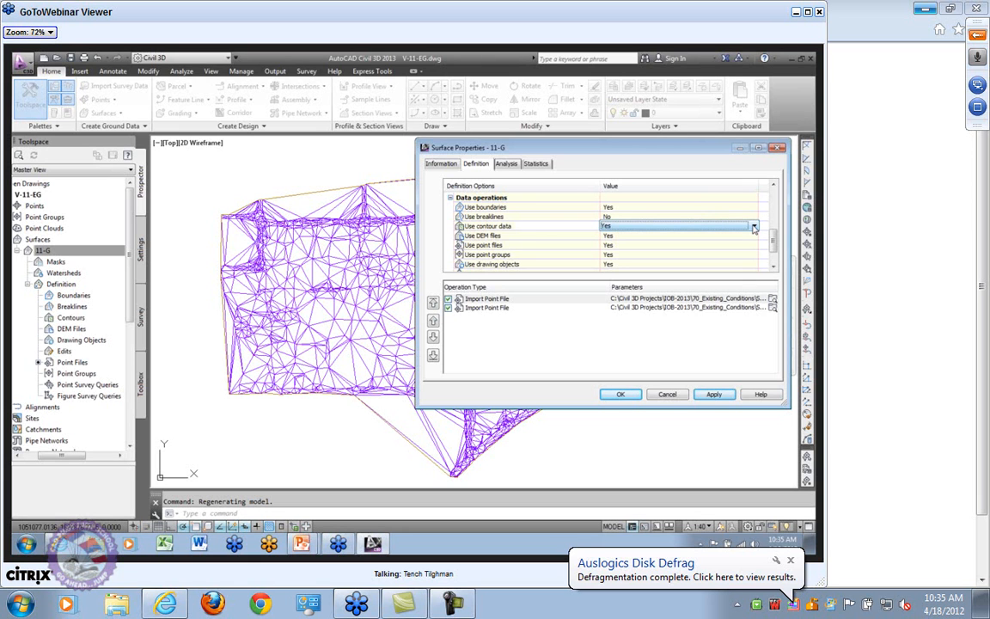
left_click(755, 226)
left_click(627, 217)
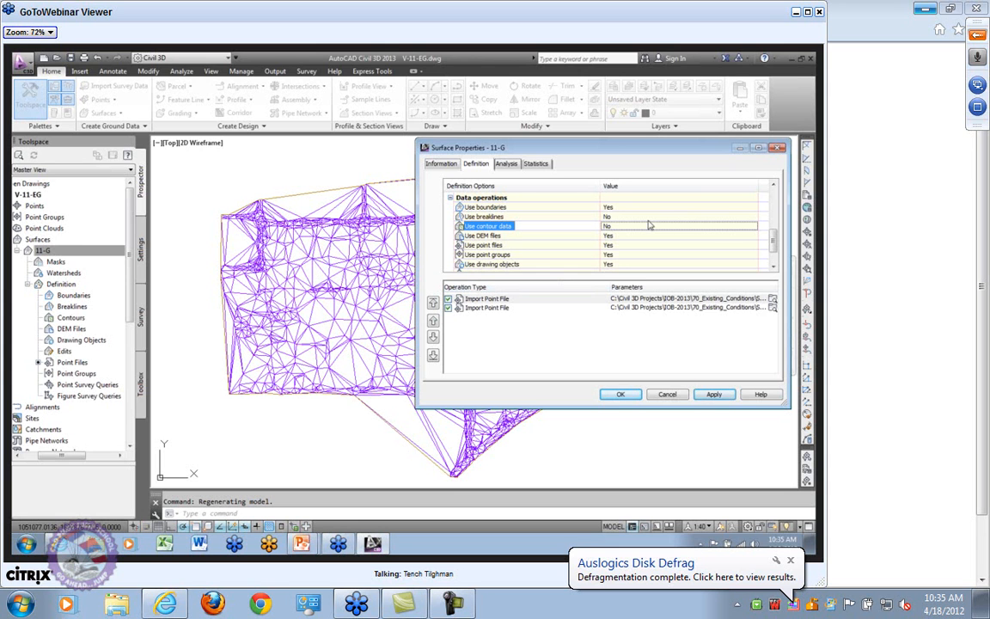
left_click(628, 393)
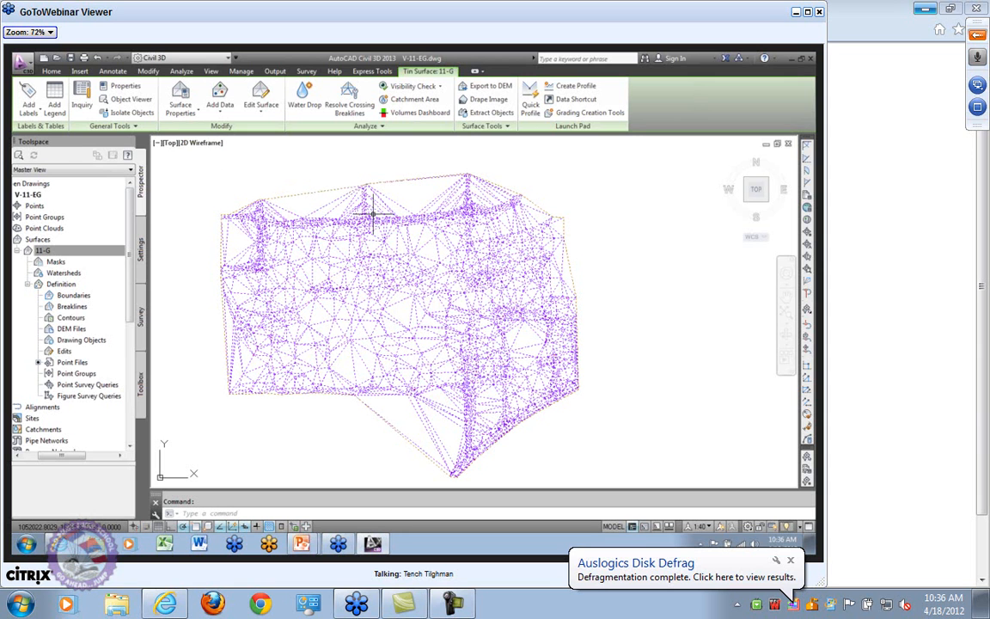
Step: Open surface 11-G in the Object Viewer and show it in the SE Isometric view
left_click(406, 222)
right_click(405, 222)
left_click(458, 379)
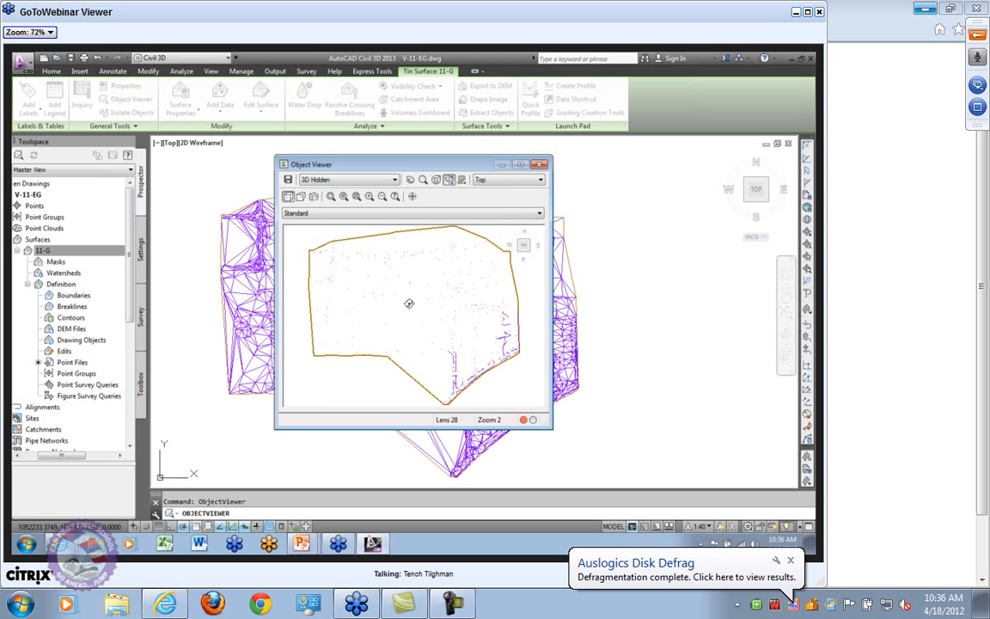
left_click(396, 179)
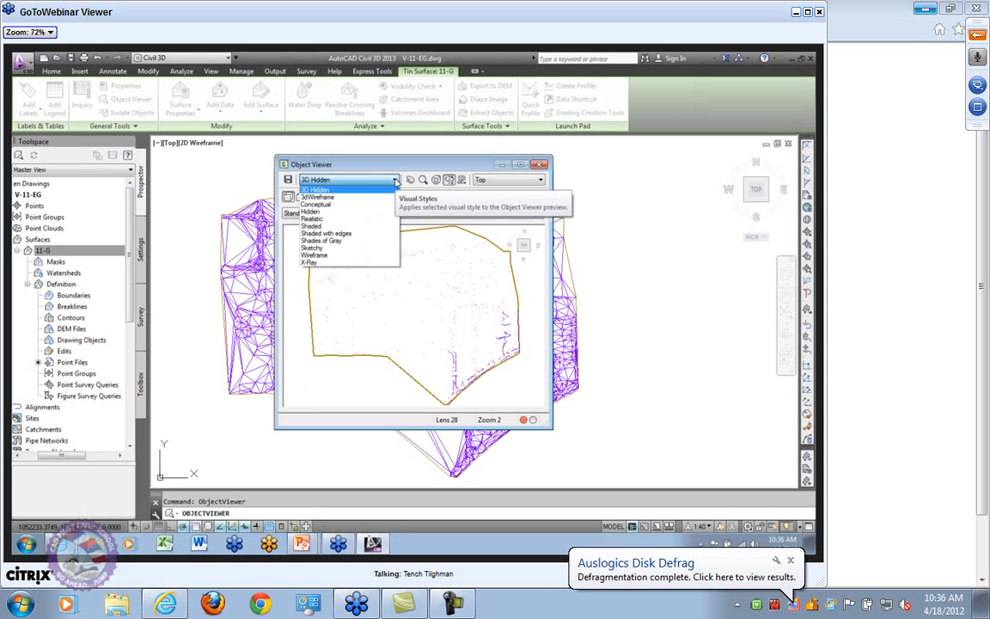
left_click(360, 164)
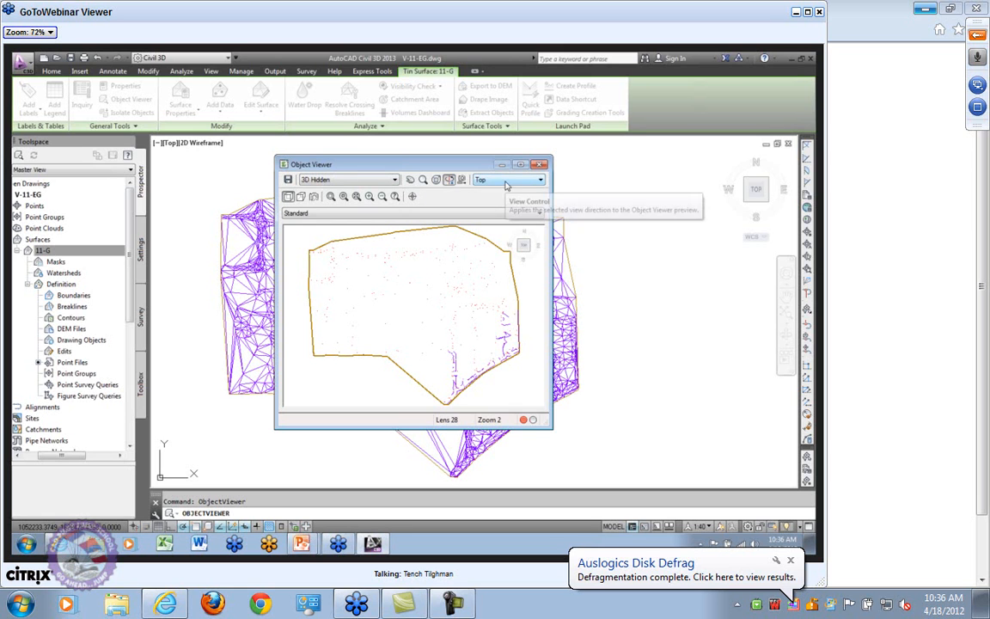
left_click(541, 179)
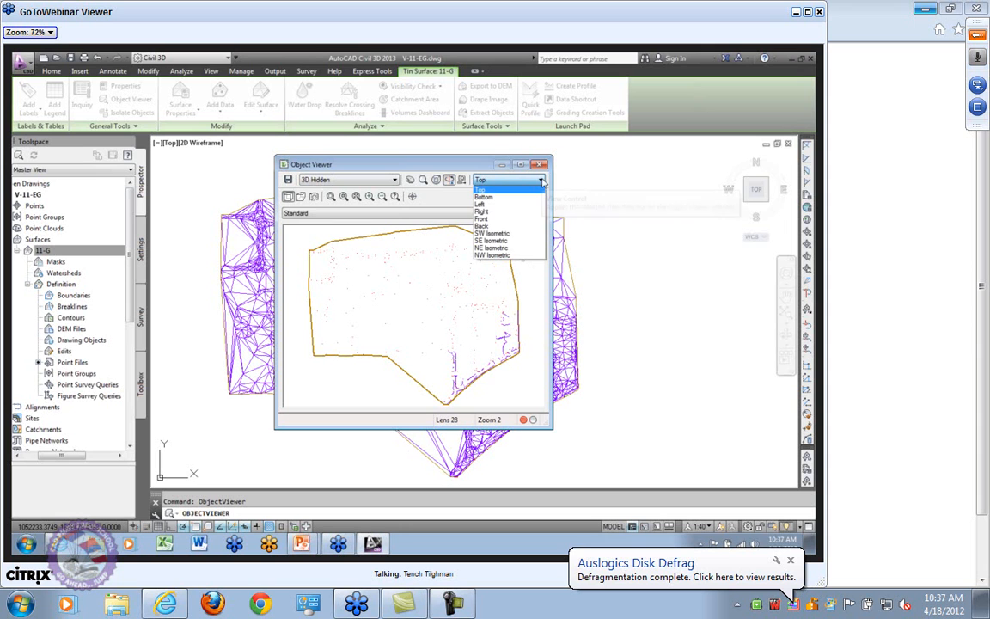
left_click(495, 240)
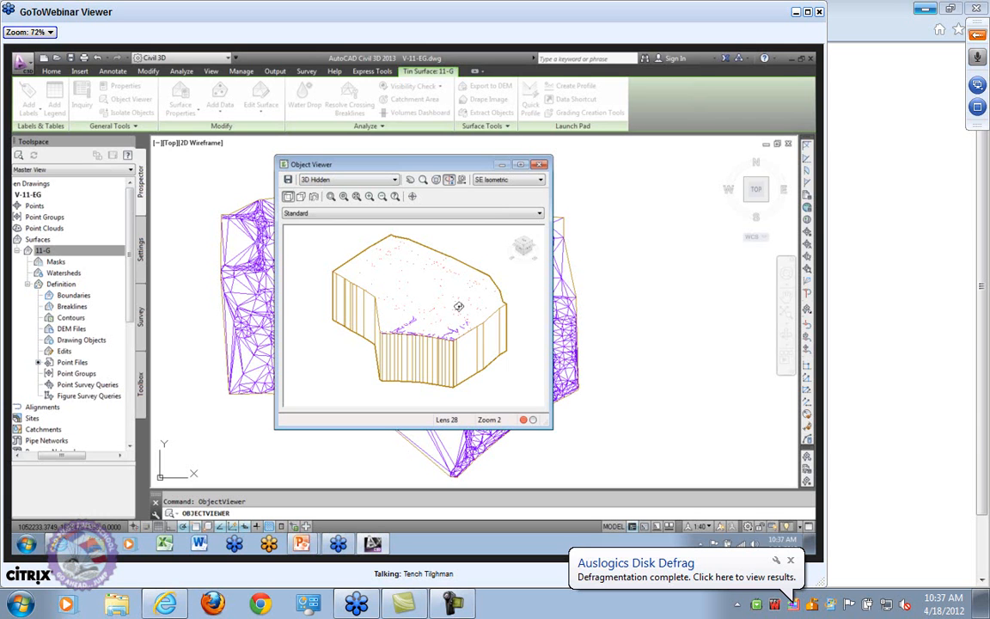
Step: Look straight down on the surface in the Object Viewer and switch the preview to the Right view
left_click(523, 245)
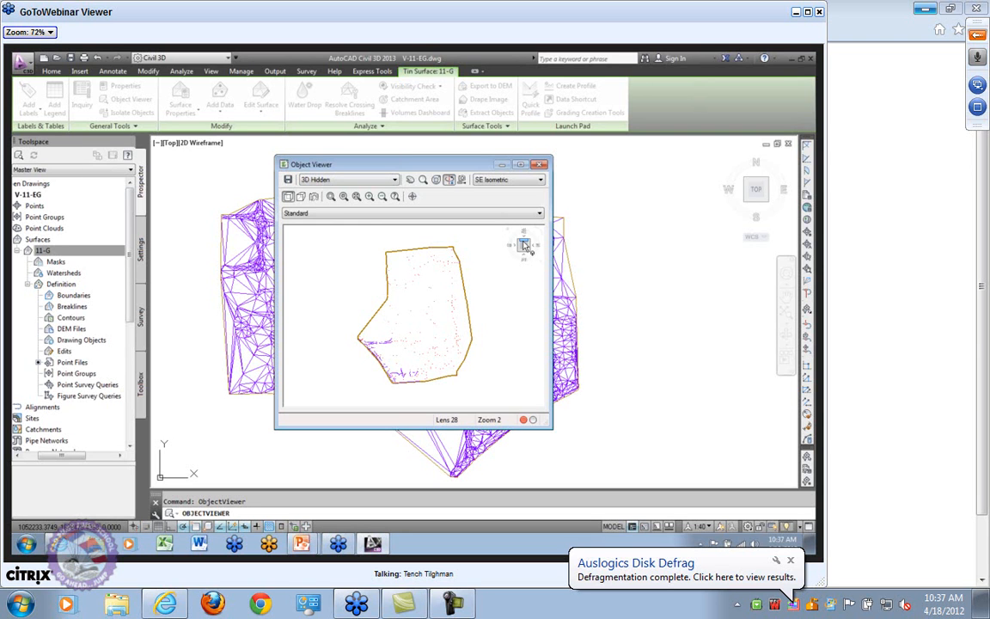
left_click(540, 179)
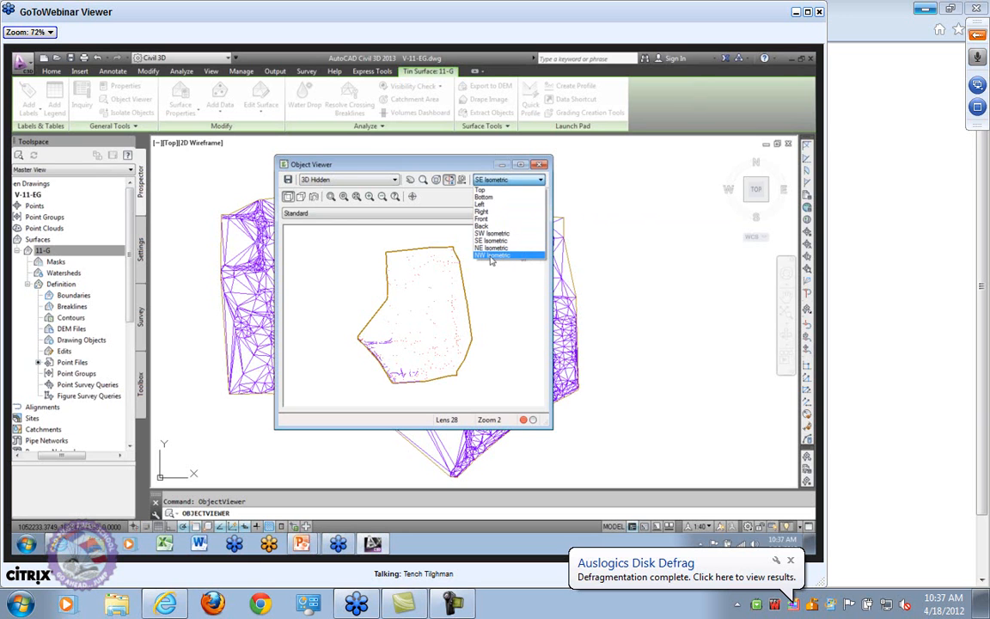
left_click(482, 212)
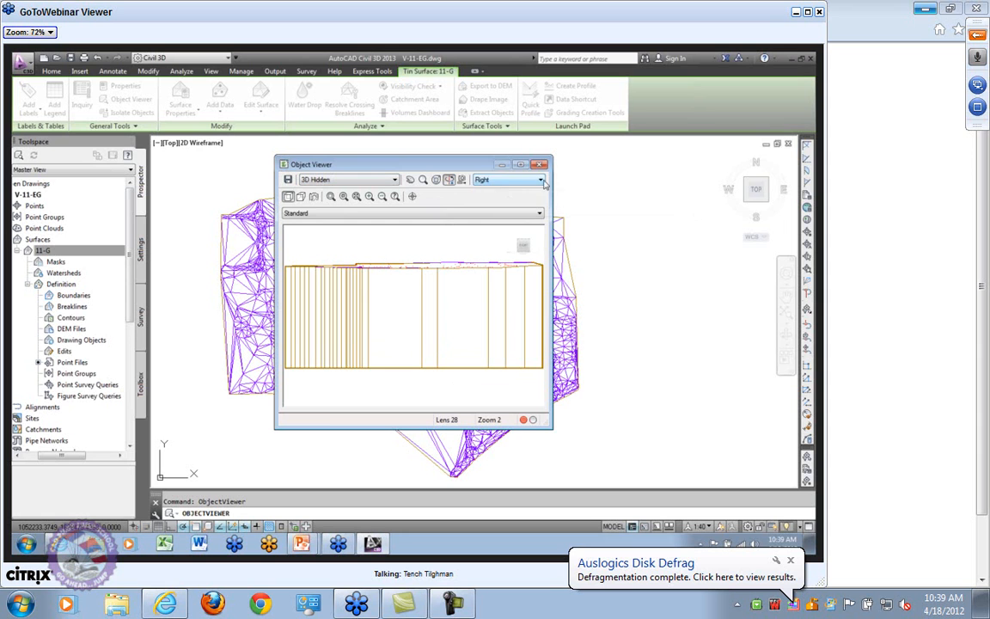
Step: Show the surface preview in the Top view with the Shaded with edges visual style and examine the triangle edges up close
left_click(494, 180)
left_click(485, 193)
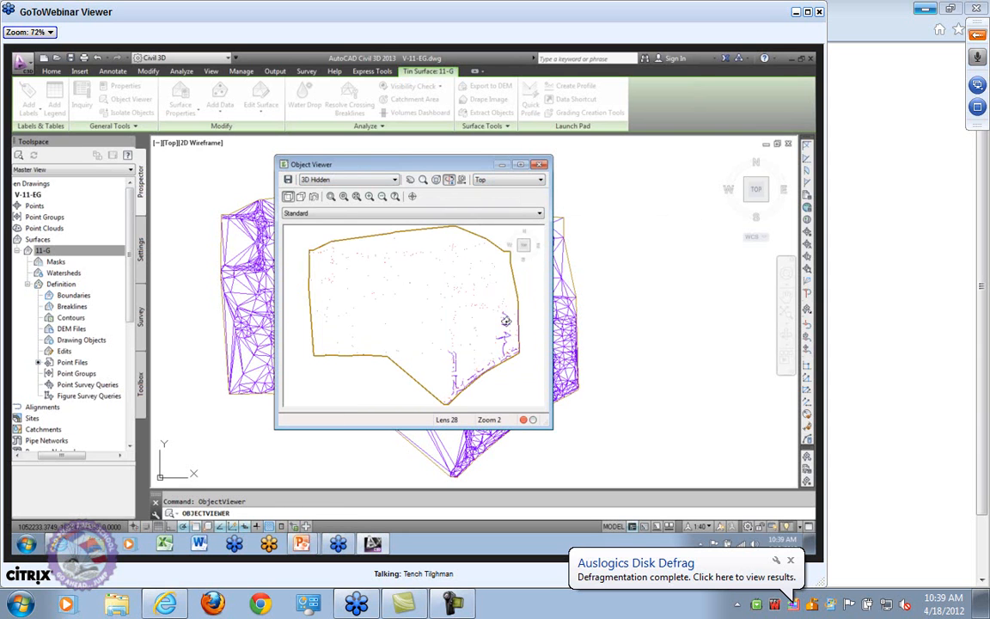
left_click(395, 179)
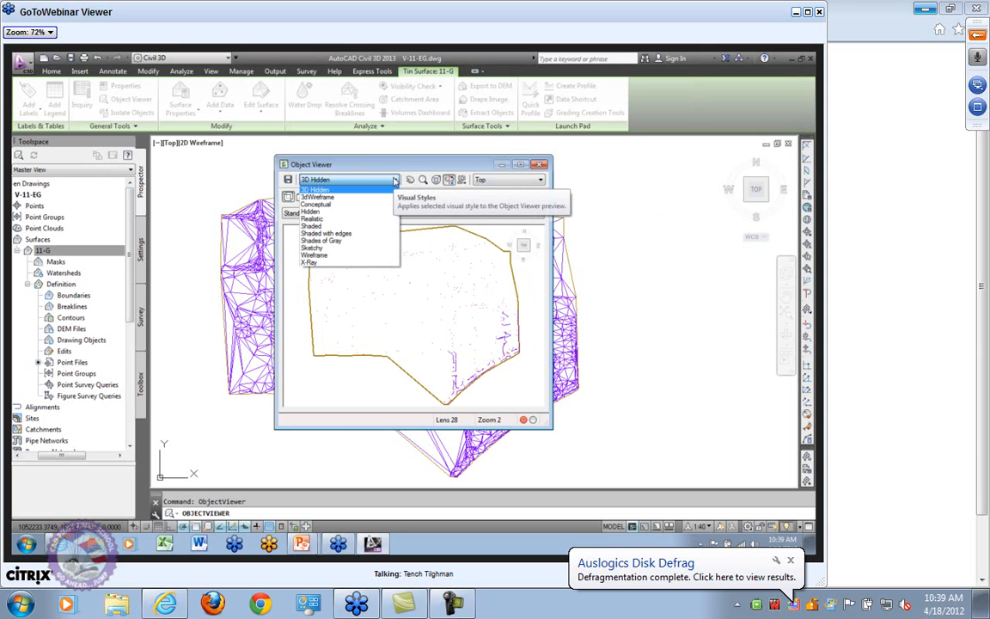
left_click(330, 232)
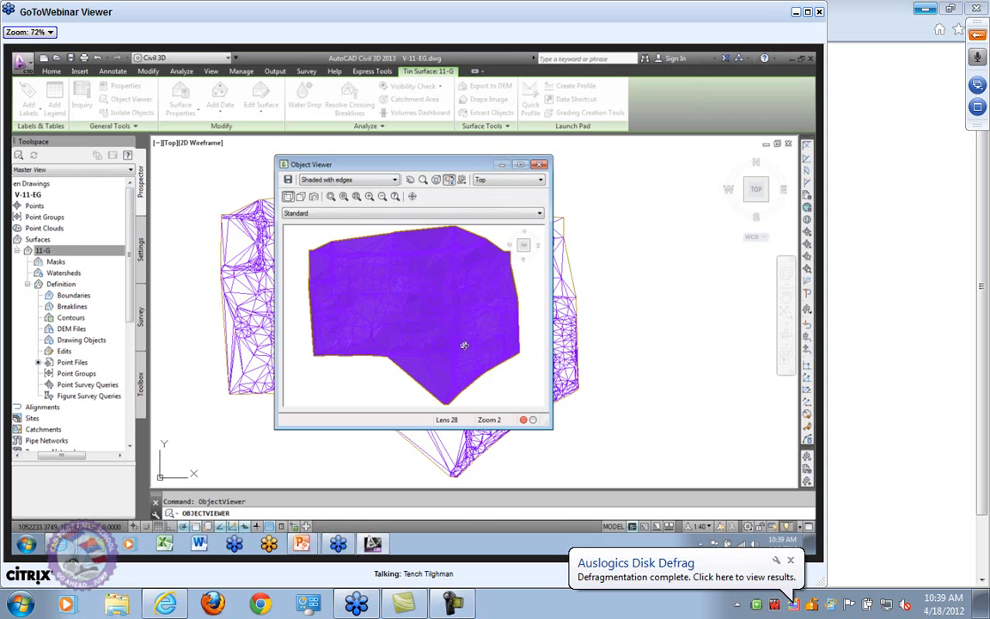
left_click(527, 253)
scroll(437, 297, "up", 5)
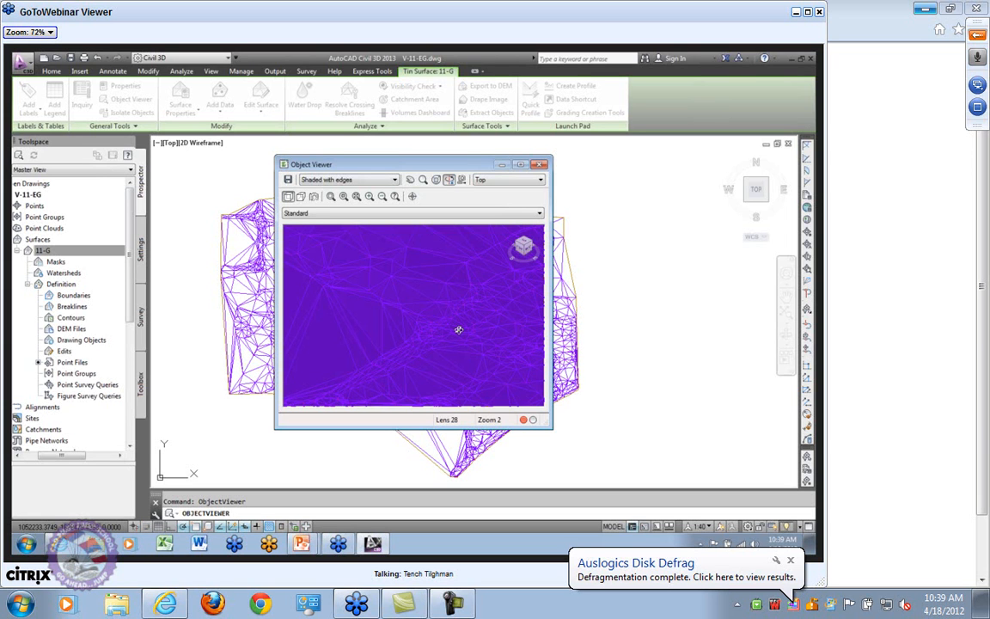
Step: Apply the Shades of Gray visual style to the preview and look at the surface from an oblique angle
left_click(394, 180)
left_click(321, 240)
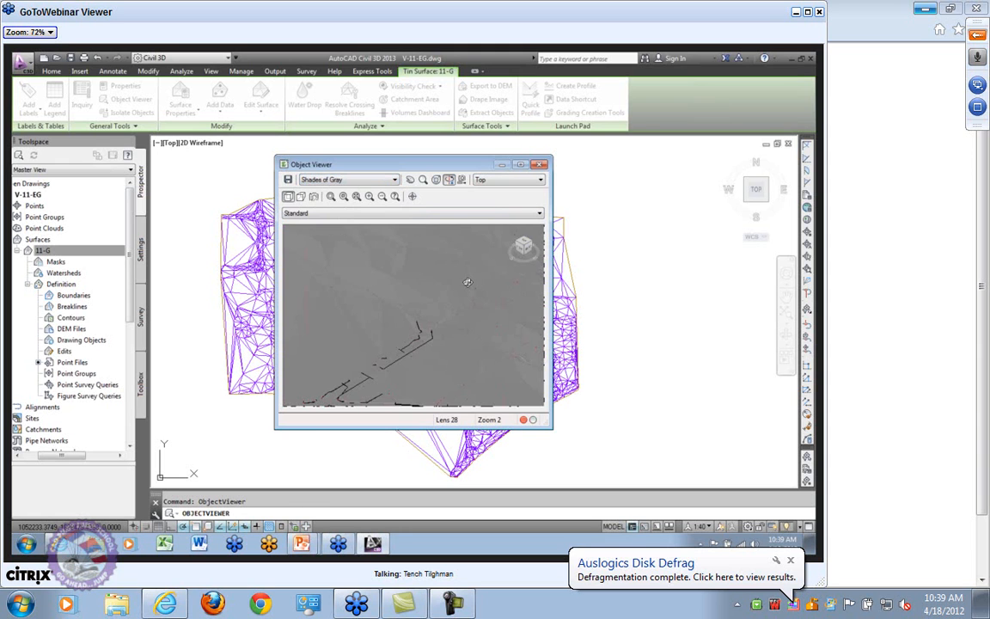
left_click_drag(455, 321, 437, 339)
right_click(452, 323)
left_click(424, 321)
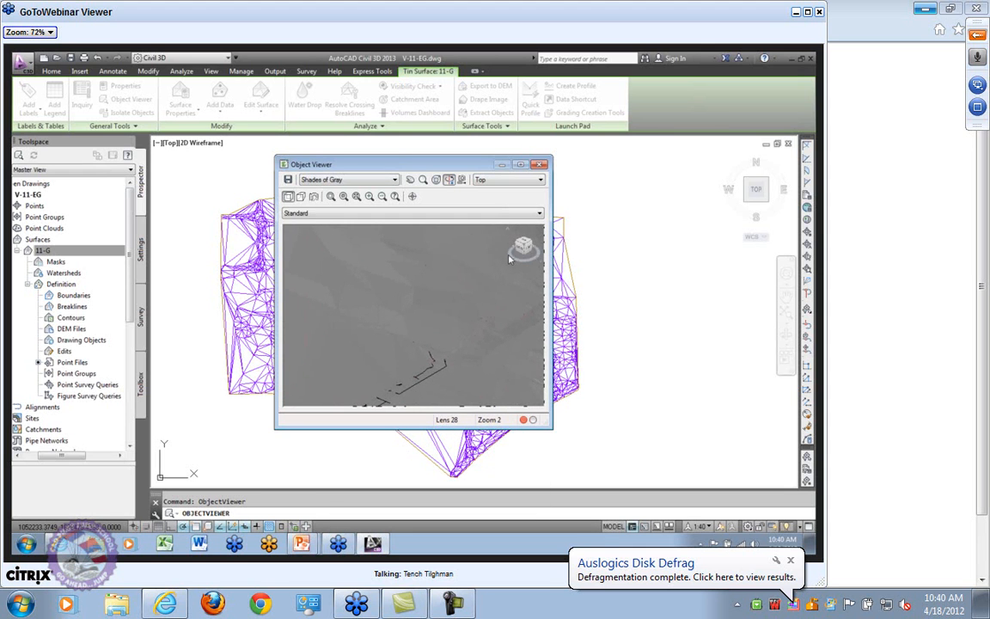
left_click_drag(525, 260, 516, 256)
scroll(436, 332, "down", 5)
scroll(438, 332, "up", 4)
middle_click_drag(488, 347, 362, 290)
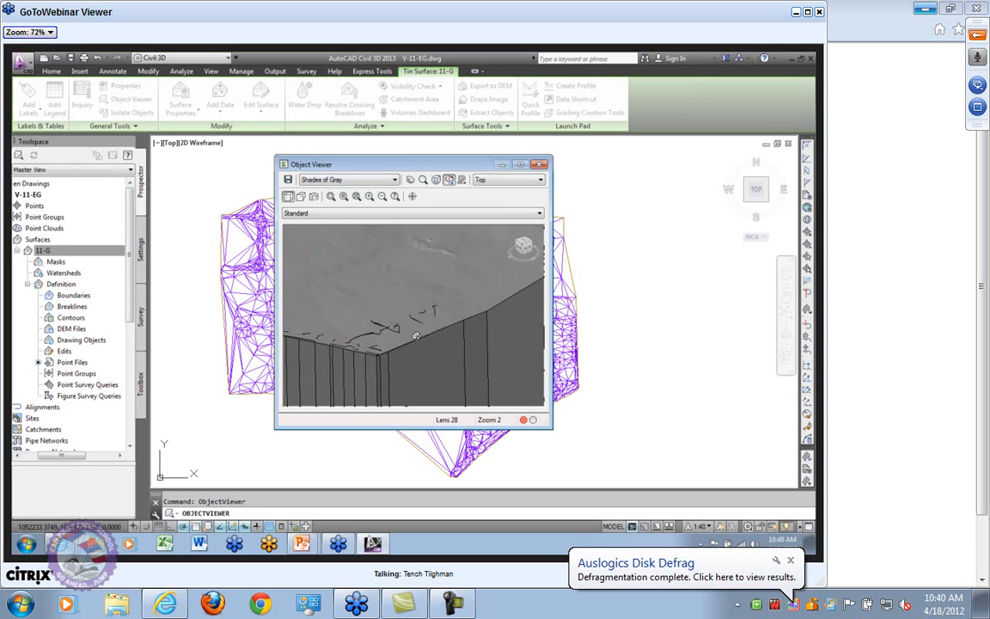
Step: Examine the relief of the elongated landform in the interior of the gray-shaded surface
scroll(416, 335, "down", 3)
scroll(416, 336, "up", 2)
scroll(376, 301, "down", 3)
scroll(376, 301, "up", 6)
middle_click_drag(472, 287, 438, 375)
middle_click_drag(410, 283, 375, 364)
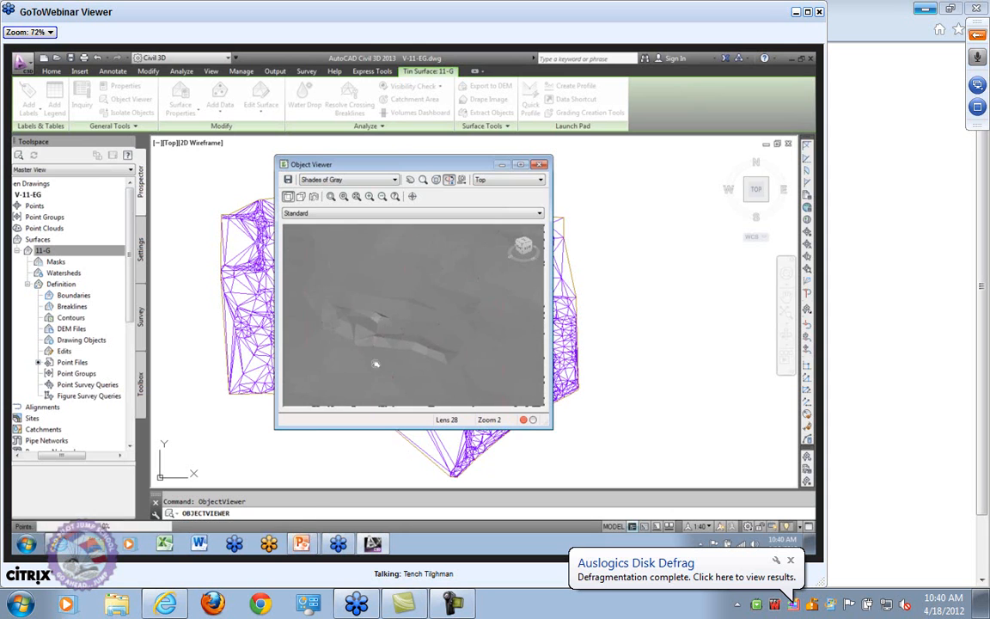
scroll(383, 325, "up", 3)
scroll(374, 332, "down", 5)
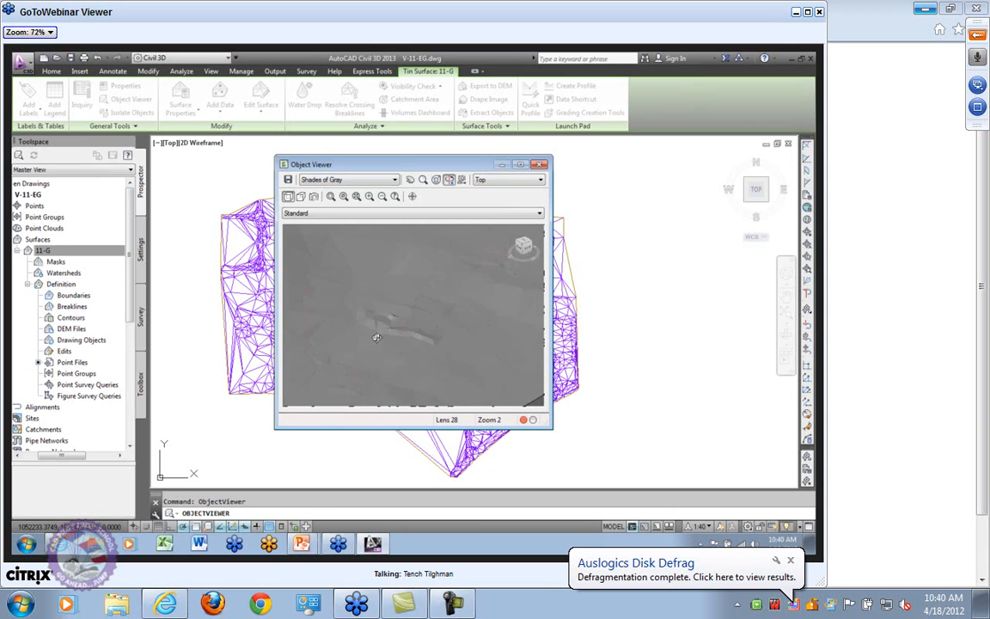
scroll(393, 330, "down", 5)
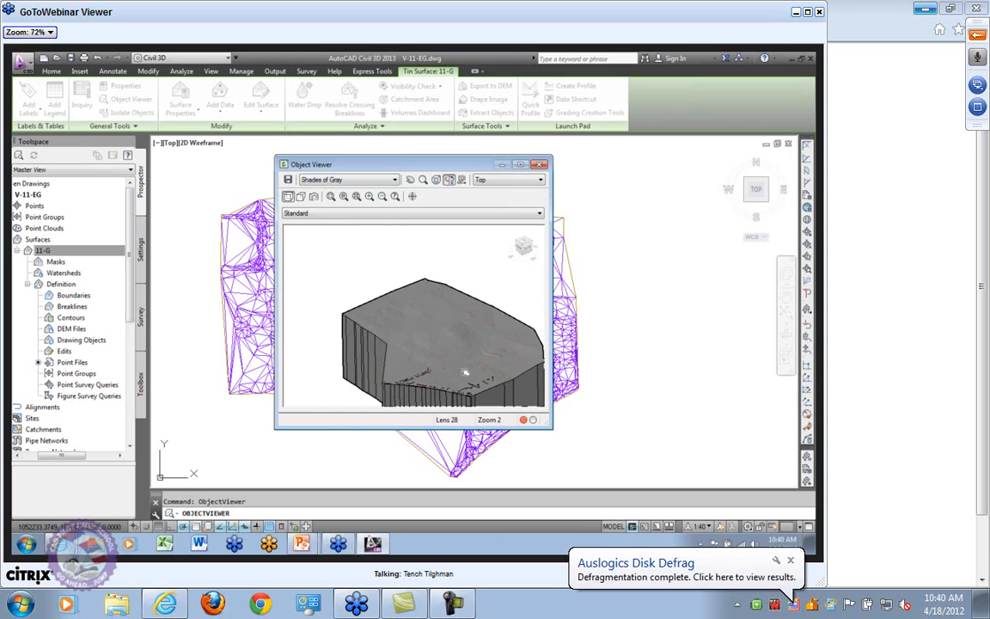
Step: Look over the whole surface block and inspect the corner where its side walls meet the terrain
scroll(415, 364, "up", 3)
scroll(415, 368, "down", 3)
middle_click_drag(418, 382, 473, 400)
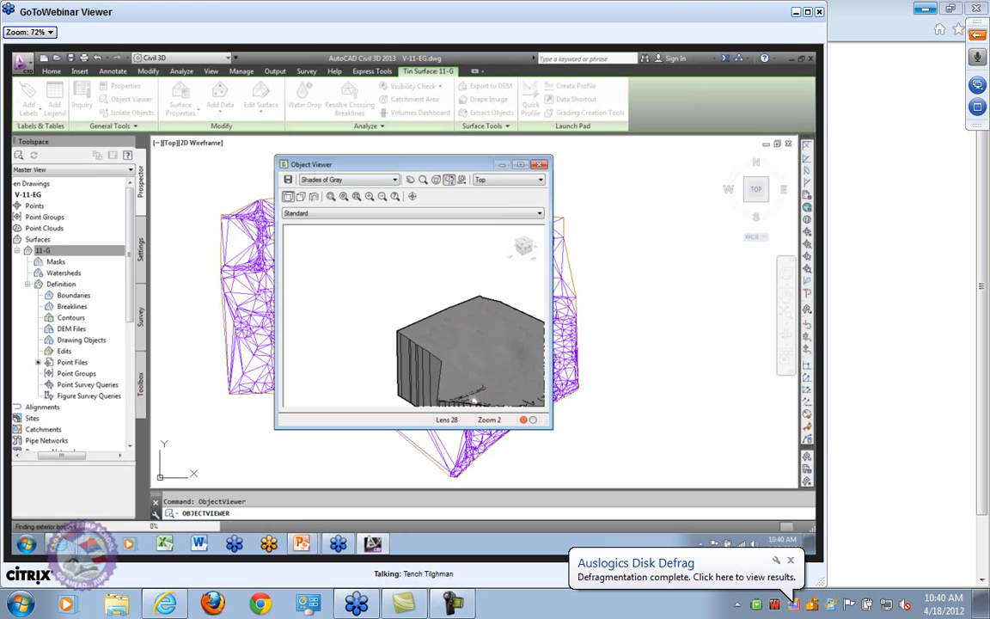
scroll(421, 359, "up", 5)
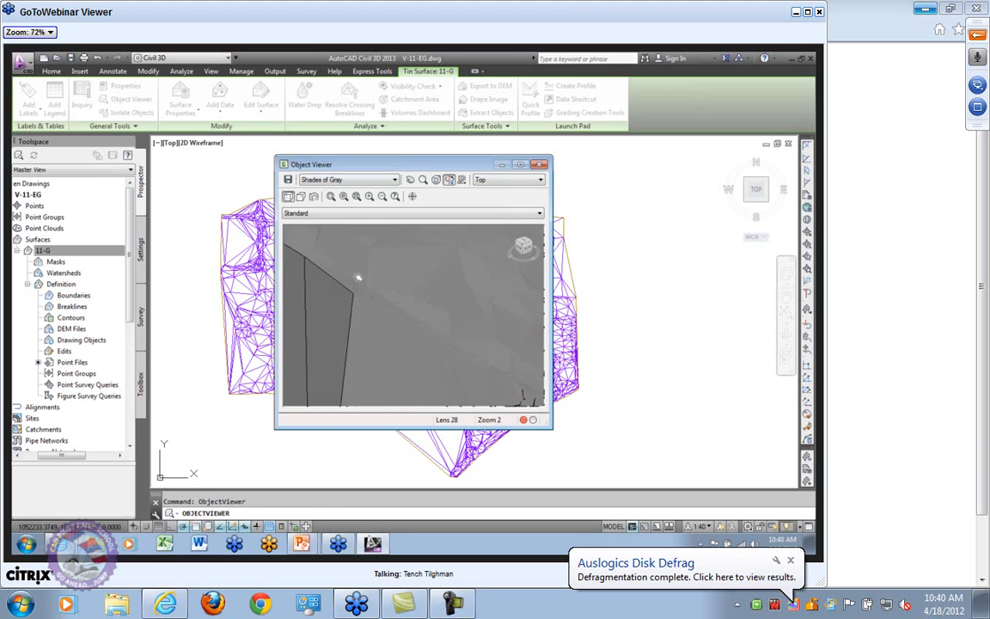
middle_click_drag(359, 277, 369, 280)
middle_click_drag(402, 332, 383, 318)
scroll(373, 372, "up", 2)
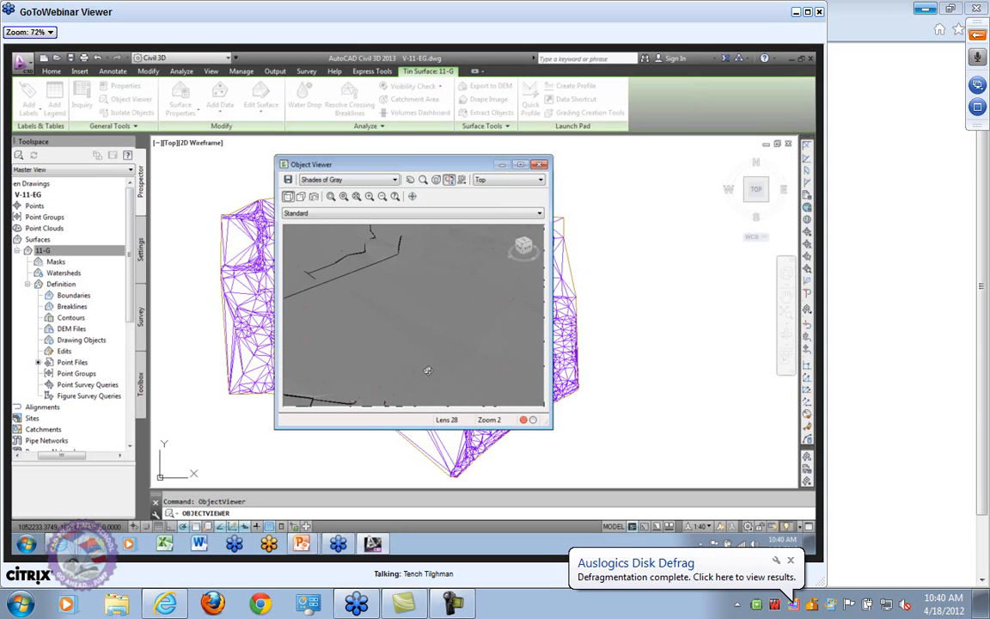
Step: Inspect the dark linear breaks near the surface's front edge up close and from farther out, and close the Object Viewer
middle_click_drag(348, 273, 367, 336)
scroll(381, 308, "up", 3)
middle_click_drag(404, 296, 391, 355)
scroll(421, 330, "up", 4)
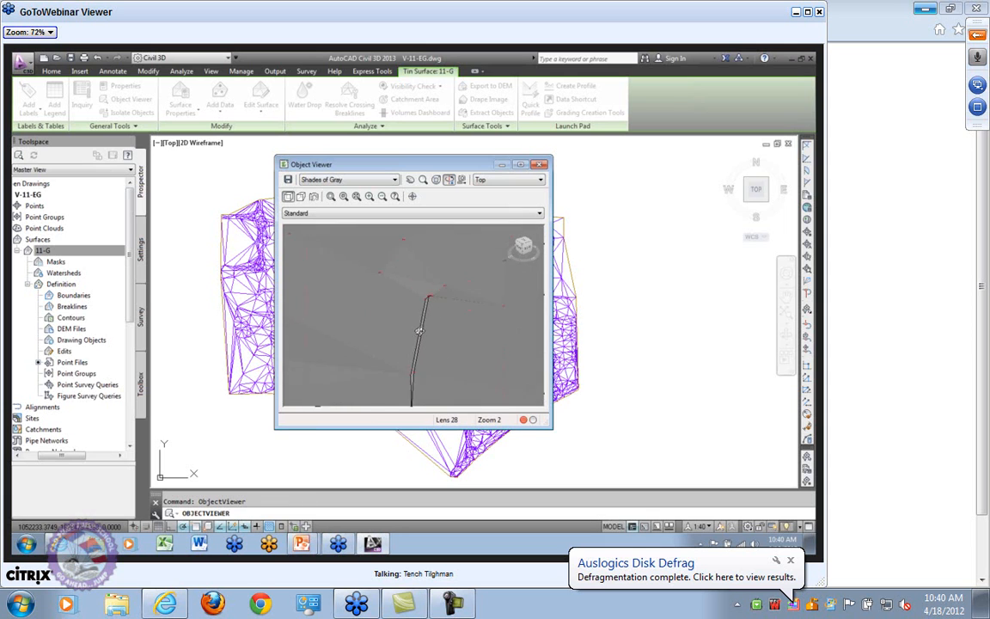
scroll(421, 330, "down", 3)
middle_click_drag(353, 325, 479, 361)
scroll(369, 342, "up", 2)
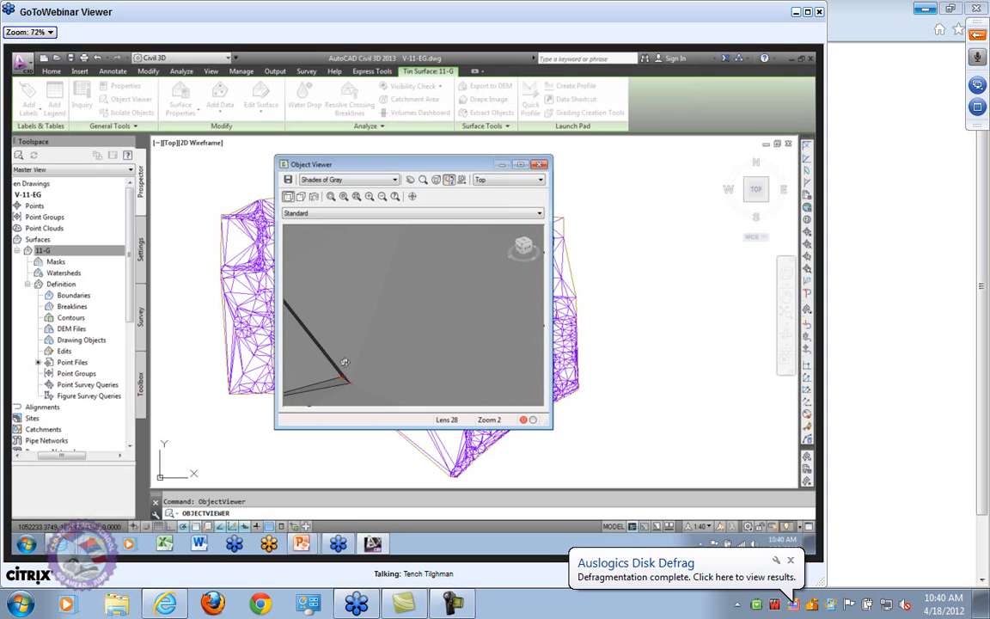
middle_click_drag(342, 381, 381, 298)
scroll(323, 338, "down", 3)
middle_click_drag(317, 390, 384, 306)
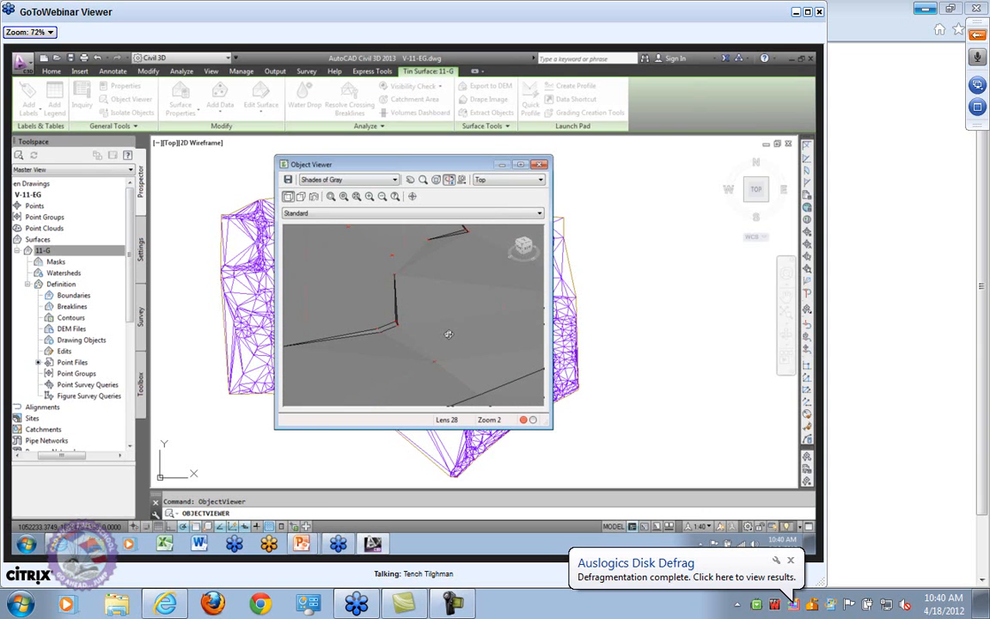
left_click_drag(380, 353, 420, 300)
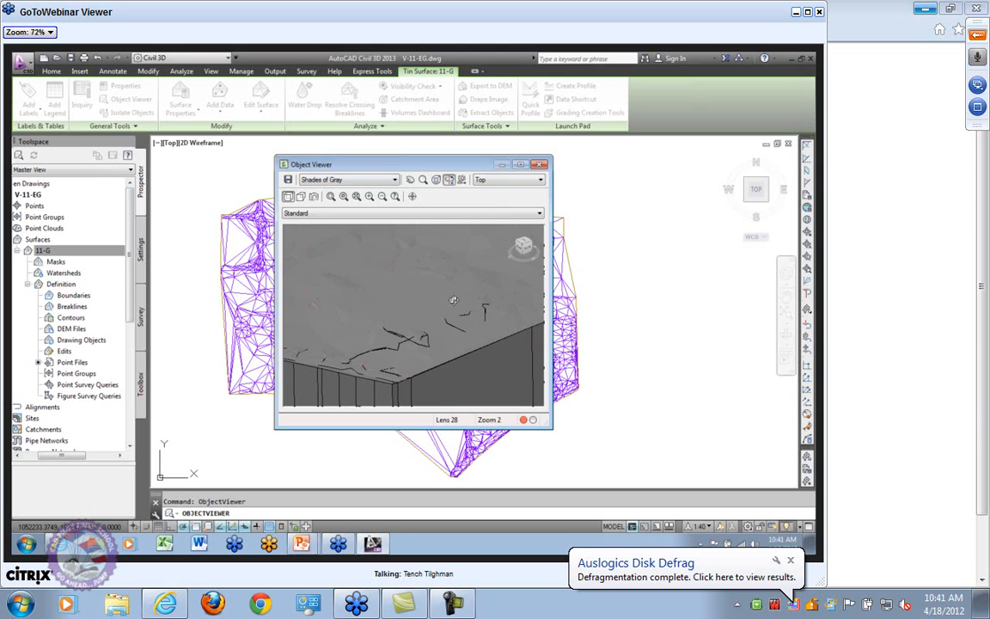
left_click_drag(369, 266, 432, 309)
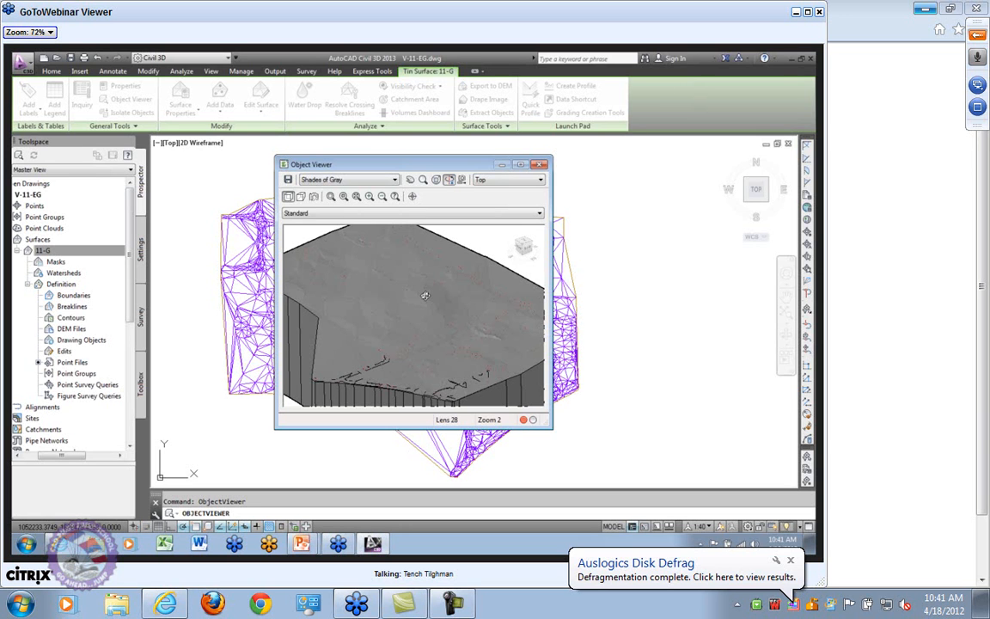
left_click(539, 165)
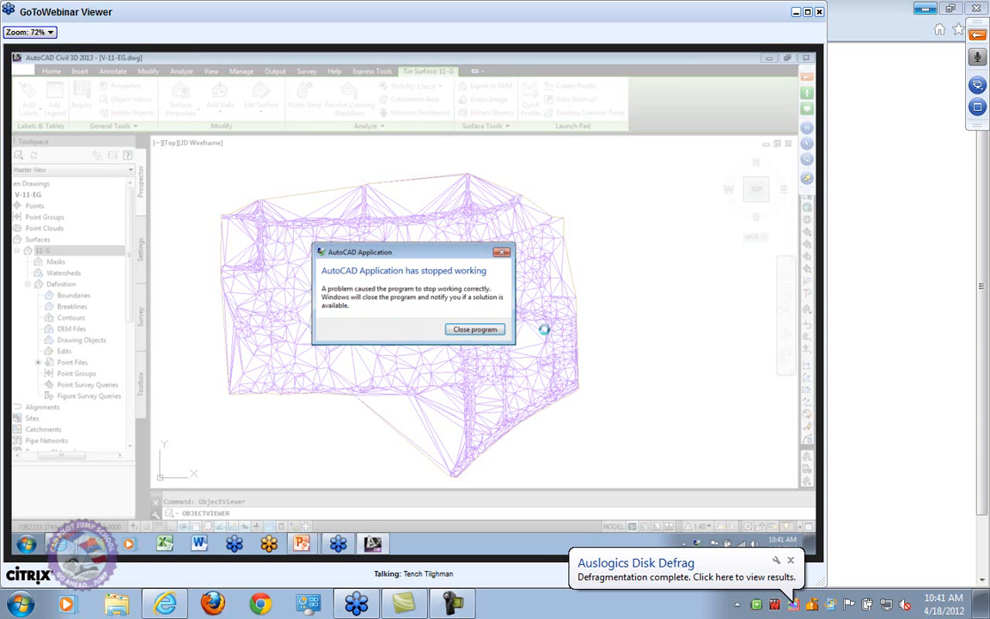
Step: Close the crashed AutoCAD application and restart AutoCAD Civil 3D 2013 - English Imperial from the desktop, dismissing its Welcome Screen
left_click(475, 330)
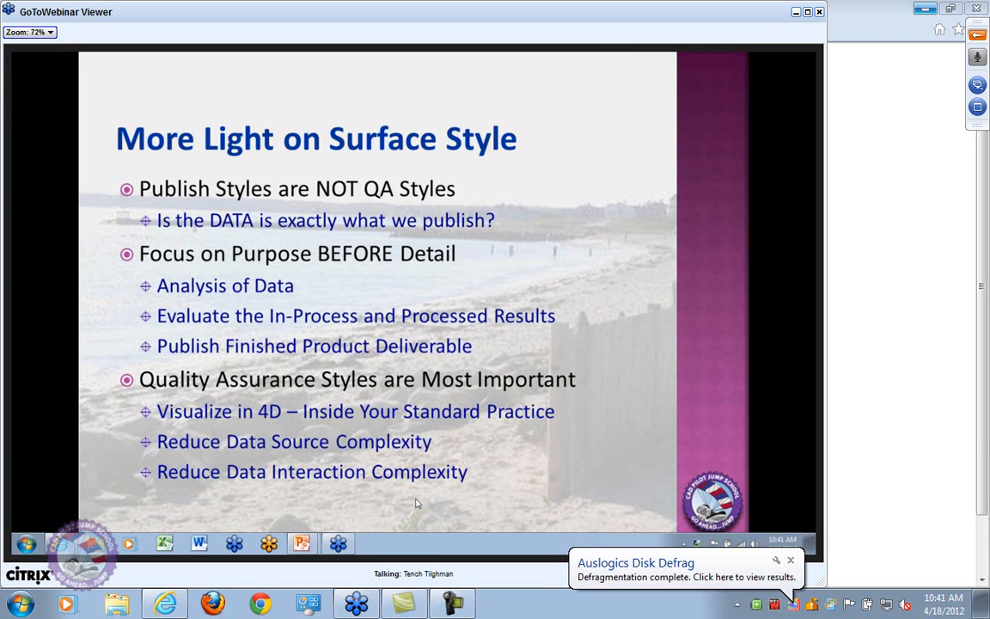
key("alt+Tab")
key("alt+Tab")
key("alt+Tab")
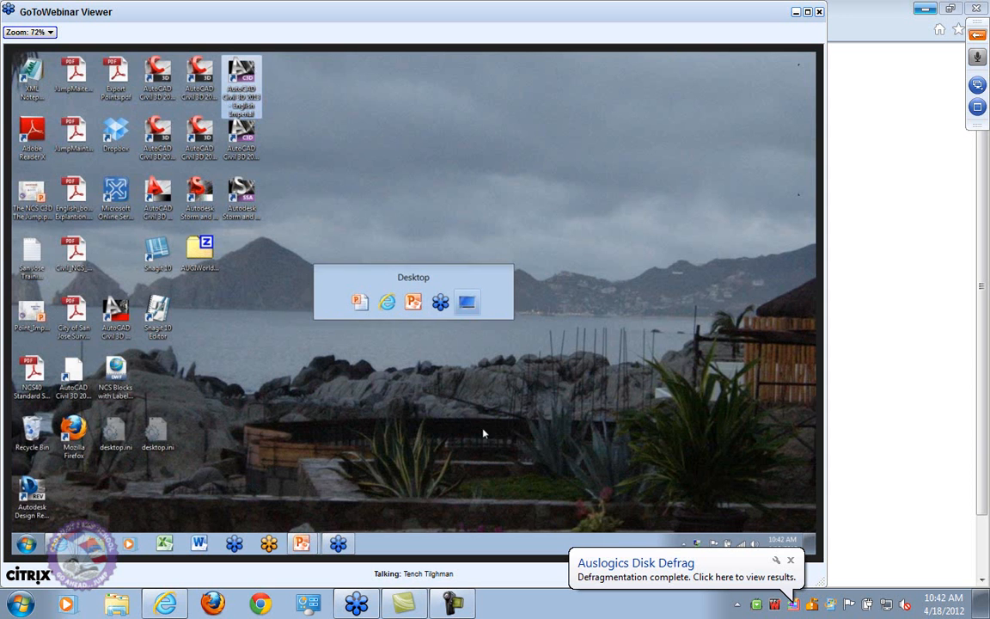
double_click(248, 73)
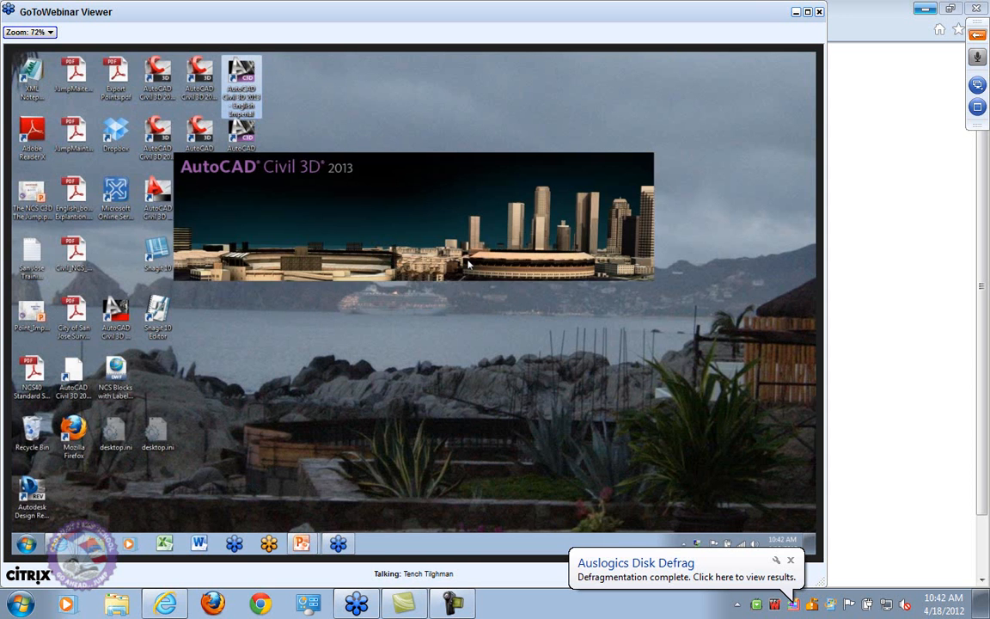
key("alt+Tab")
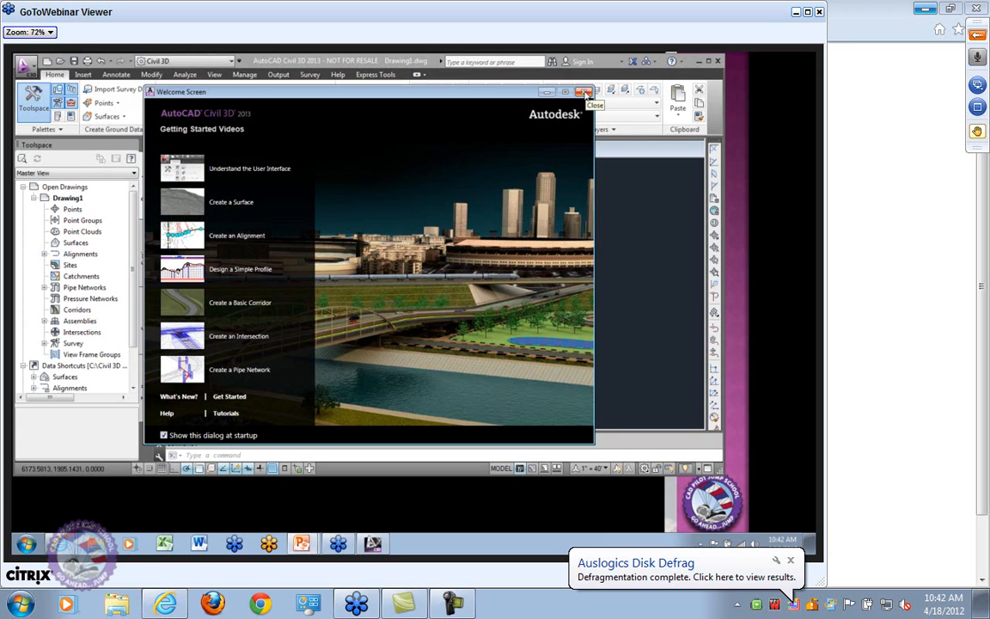
left_click(586, 92)
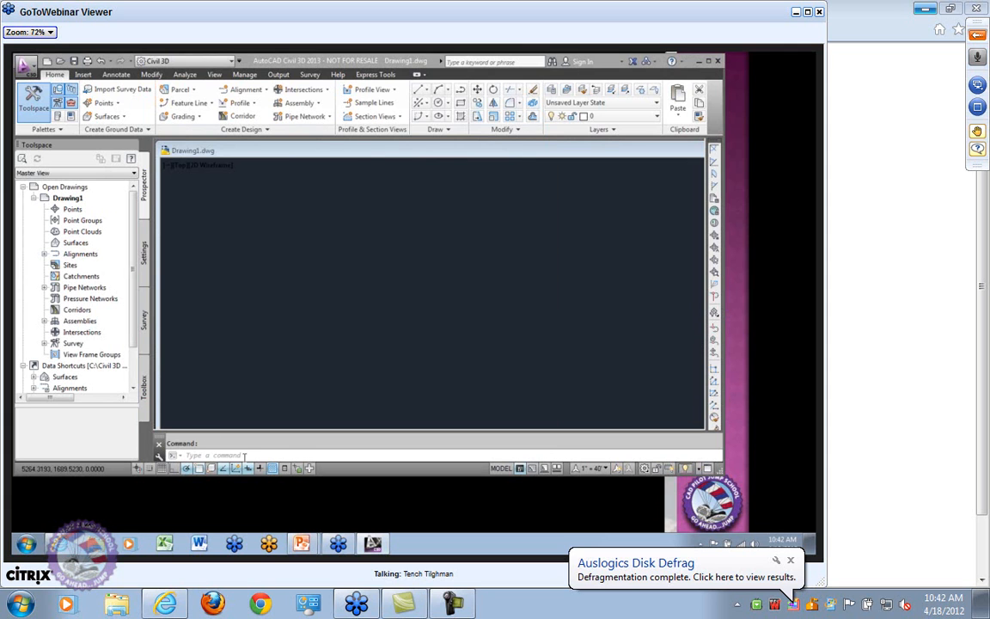
Step: Make IOB-2013 the current profile in the Options and accept the change
right_click(285, 455)
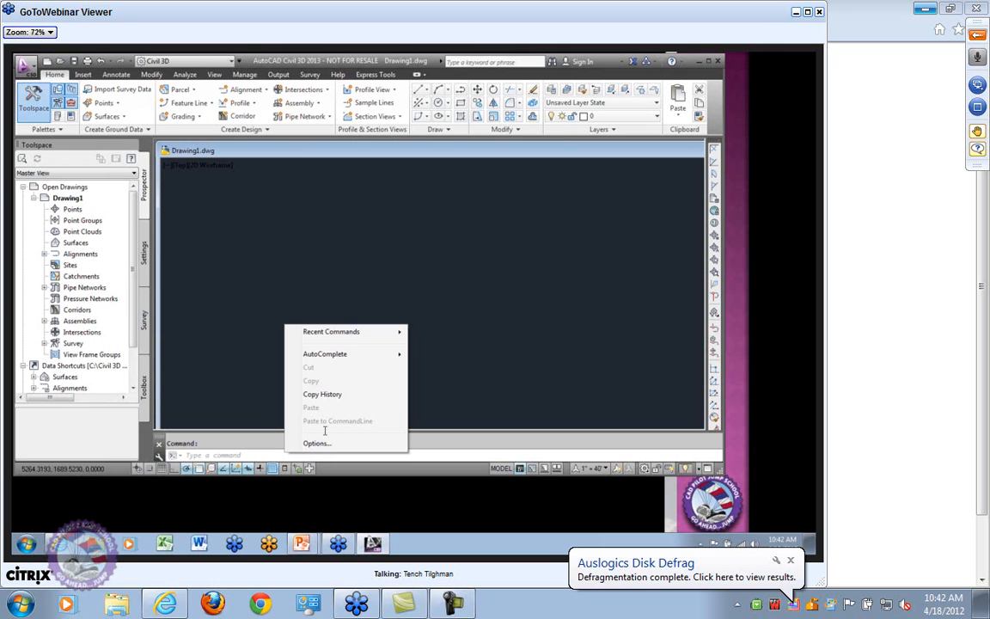
left_click(320, 442)
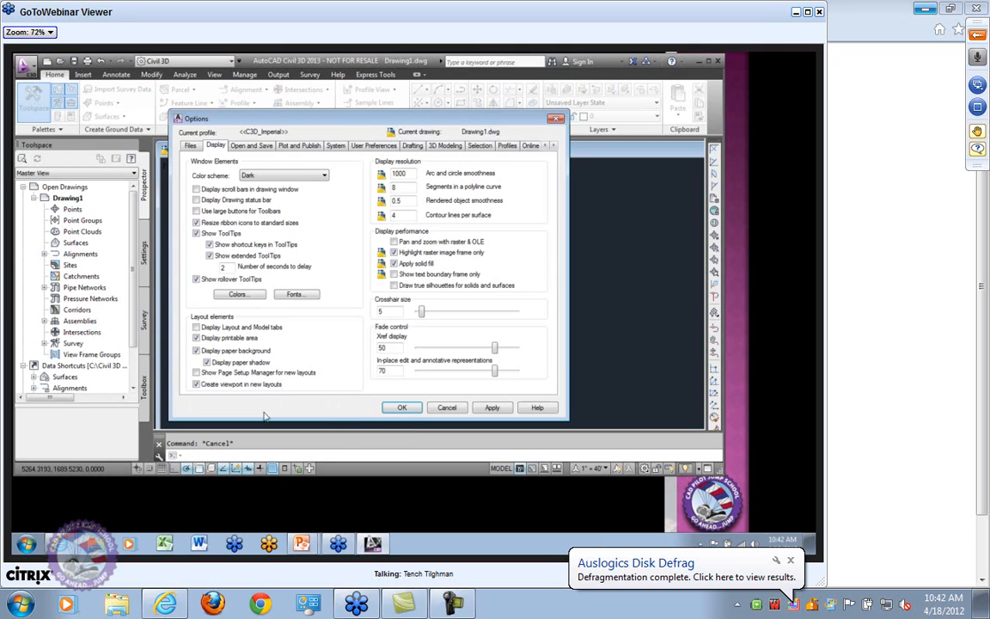
left_click(502, 140)
left_click(258, 202)
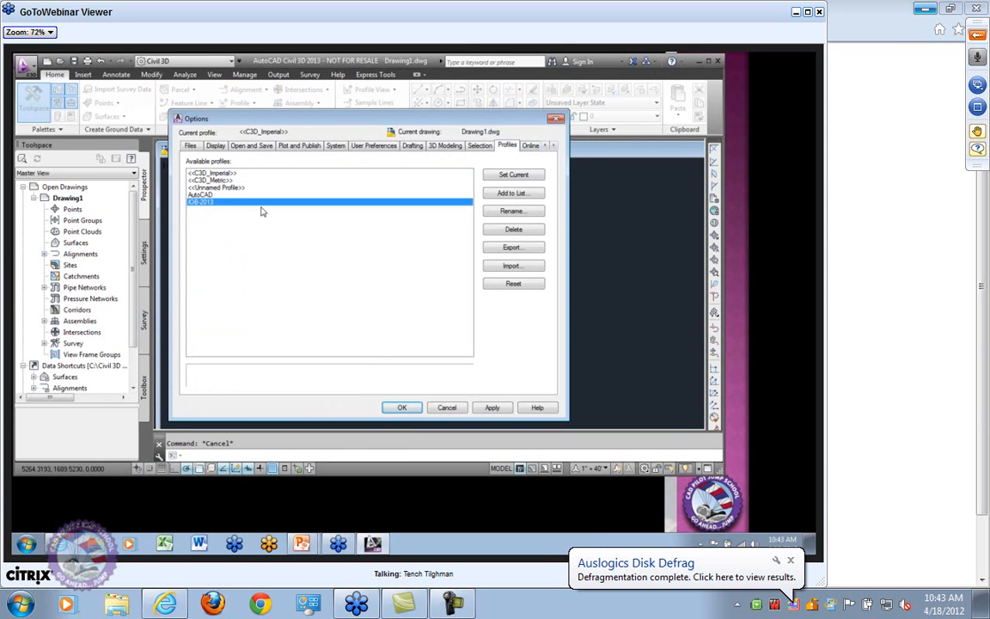
left_click(516, 175)
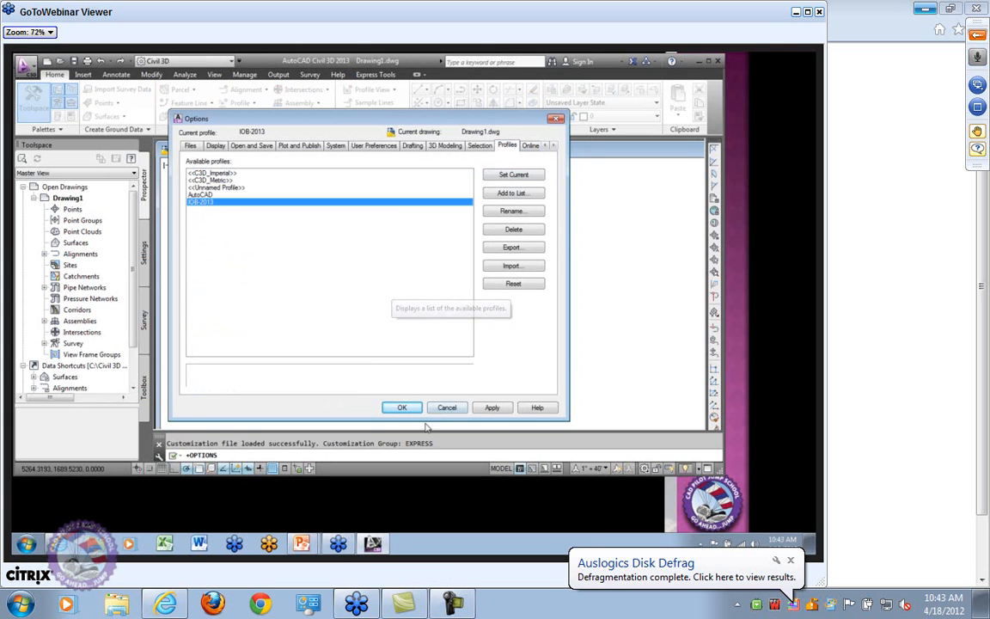
left_click(502, 408)
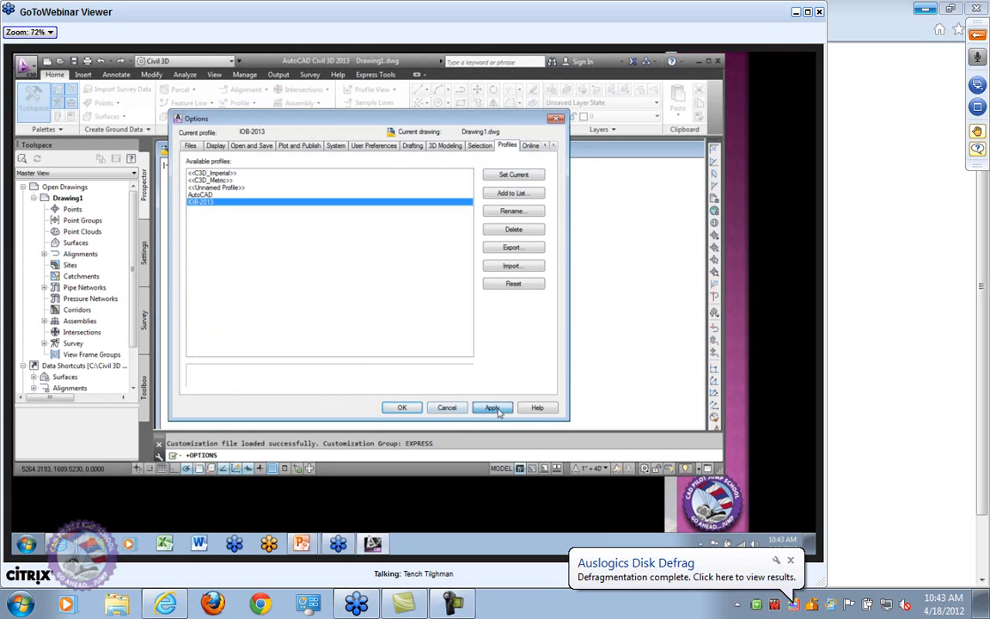
left_click(402, 409)
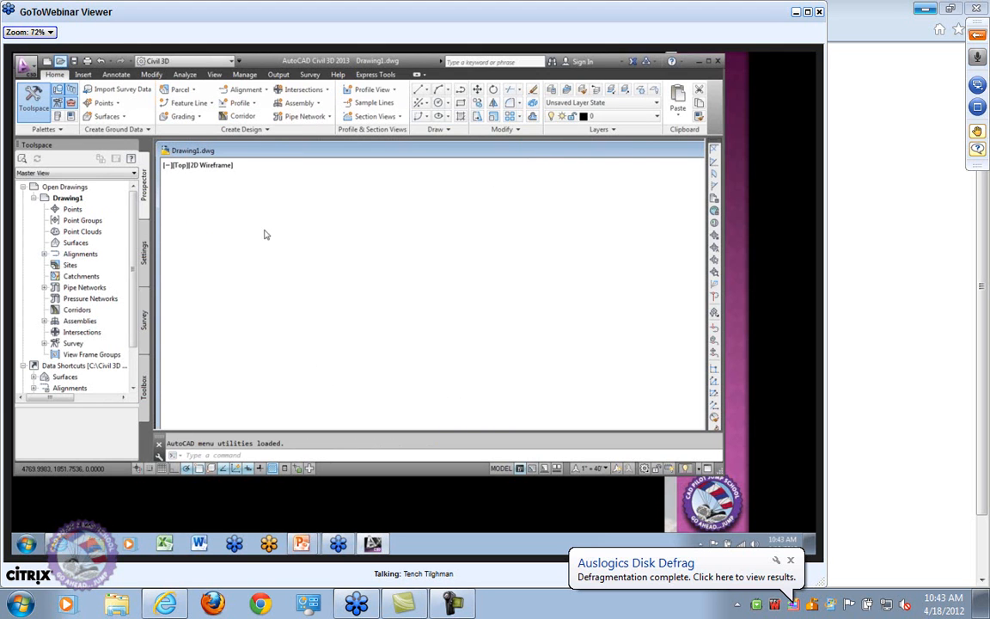
Step: Open the drawing V-11-EG.dwg from the Surfaces_Ex folder
key("ctrl+o")
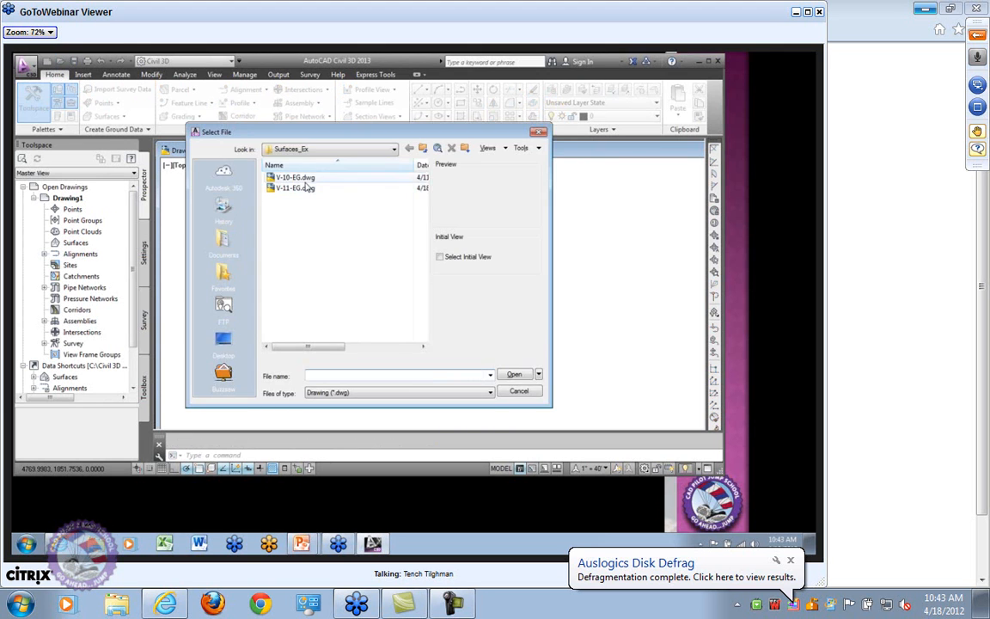
left_click(295, 188)
left_click(514, 374)
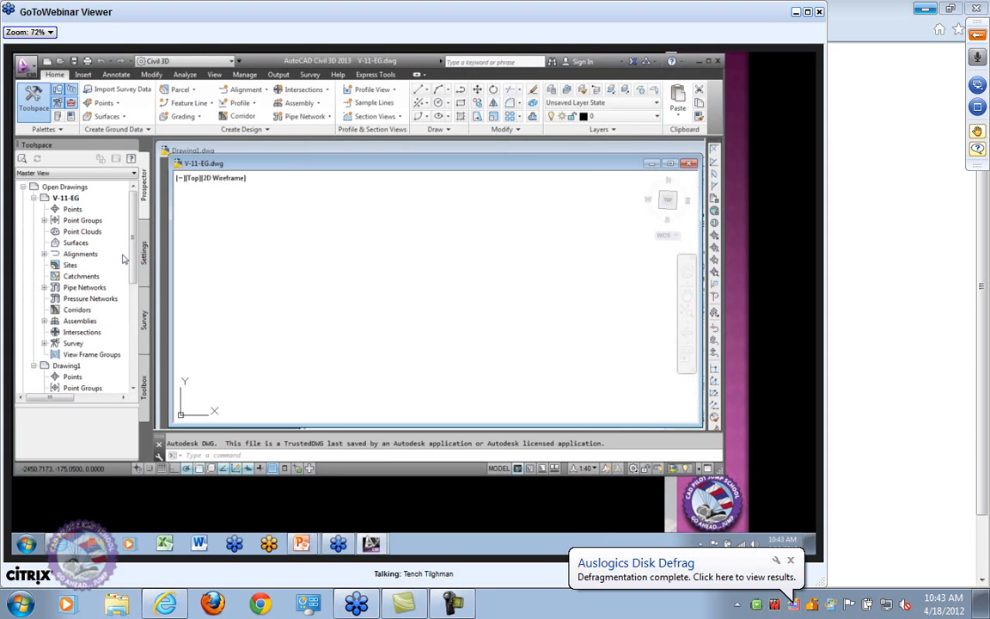
Step: Start a new TIN surface in the V-11-EG drawing and name it 11-EG
left_click(81, 244)
right_click(81, 244)
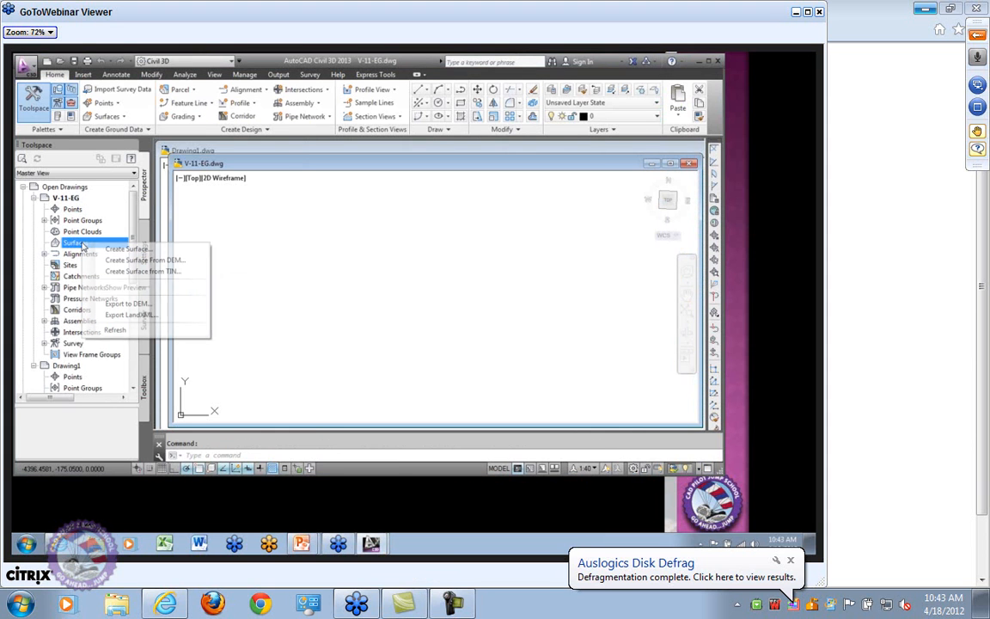
left_click(120, 248)
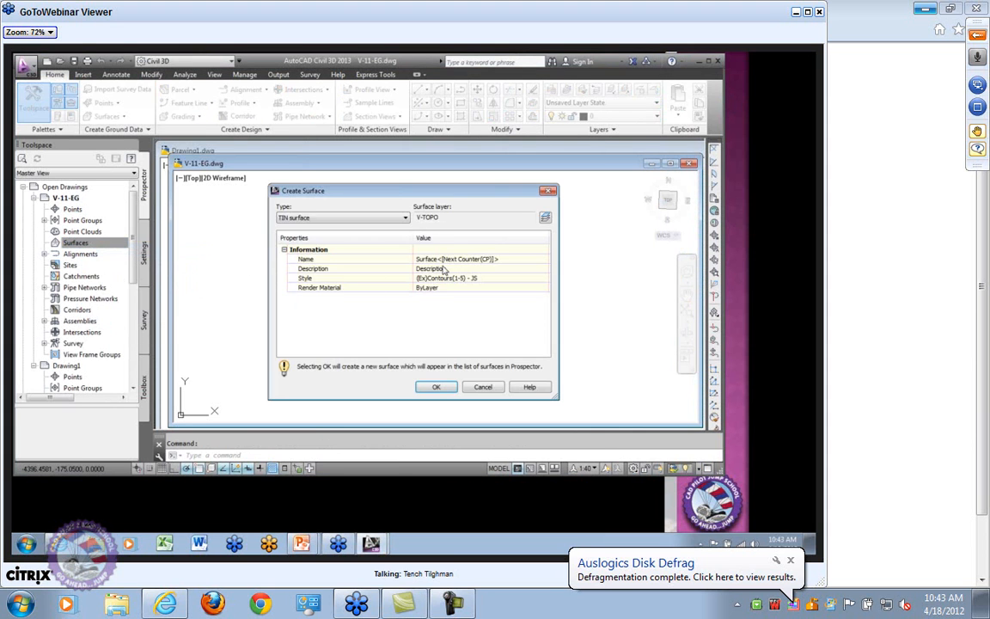
left_click(436, 258)
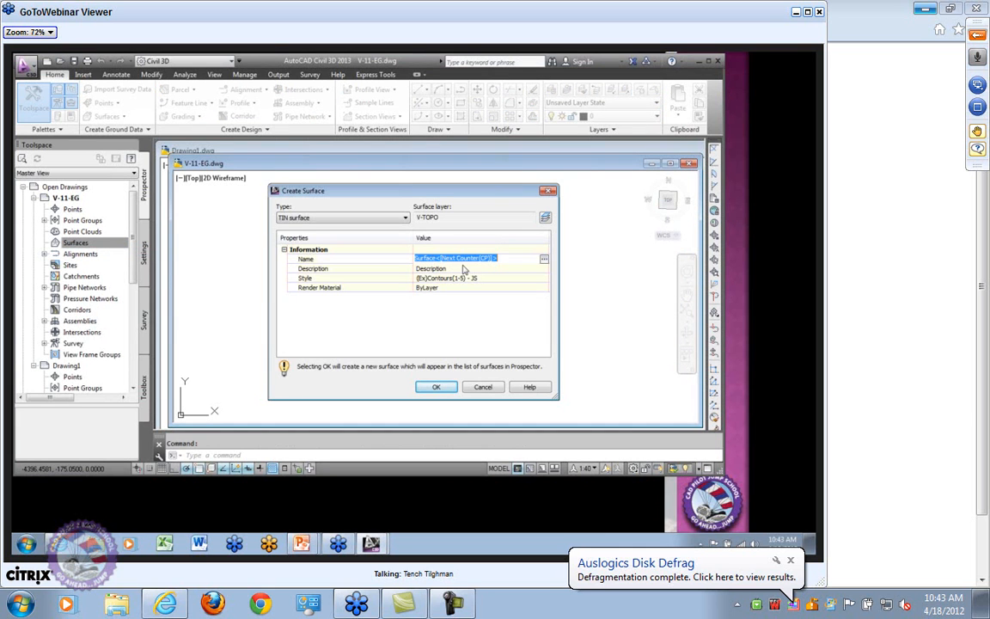
type("11")
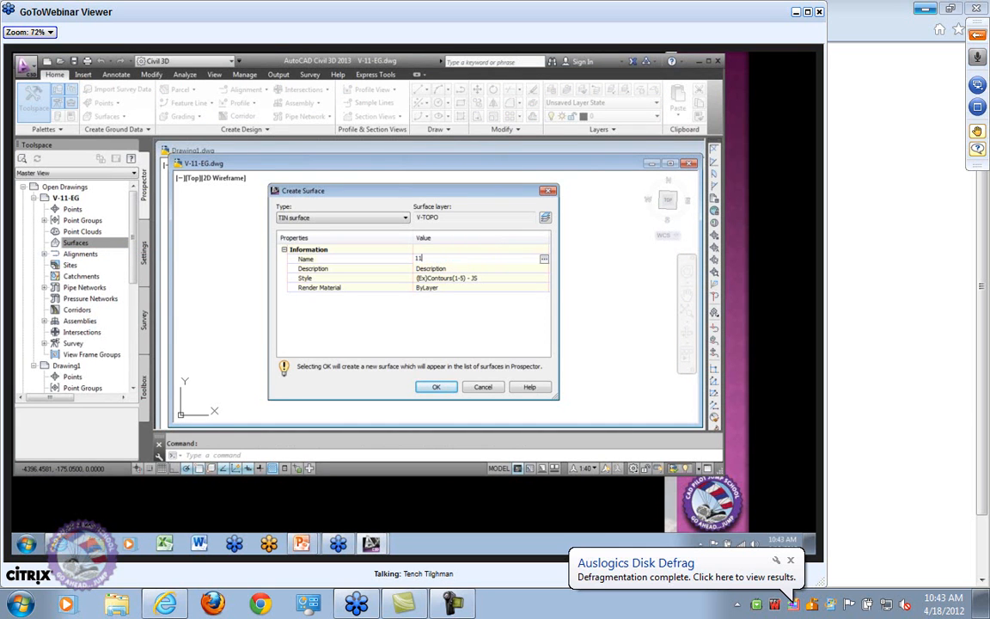
type("-EG")
Step: Assign the surface style (Qa)Border-Triangles-Points - JS and create the surface
left_click(438, 268)
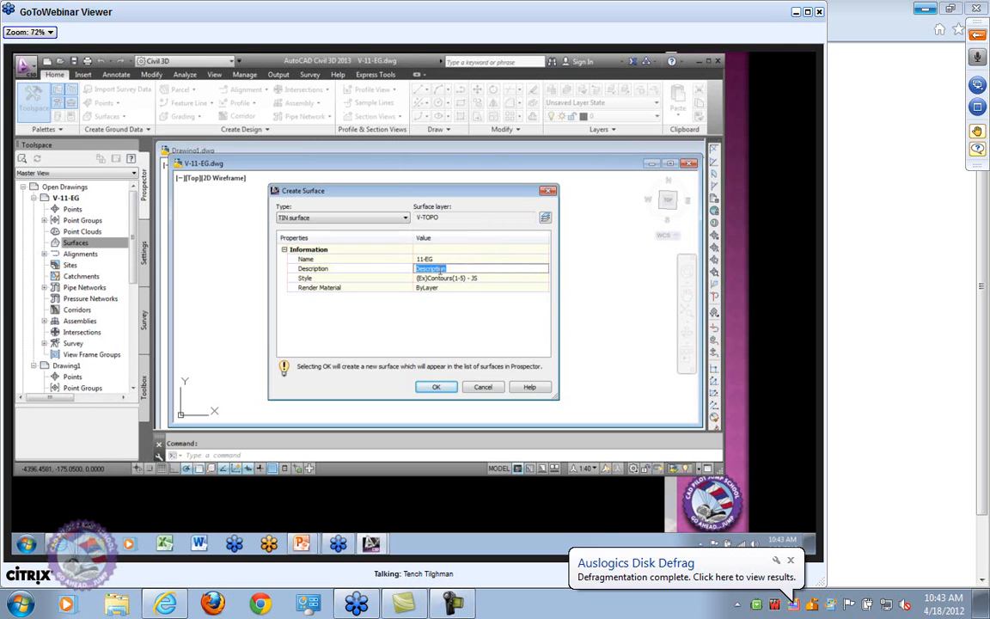
left_click(498, 280)
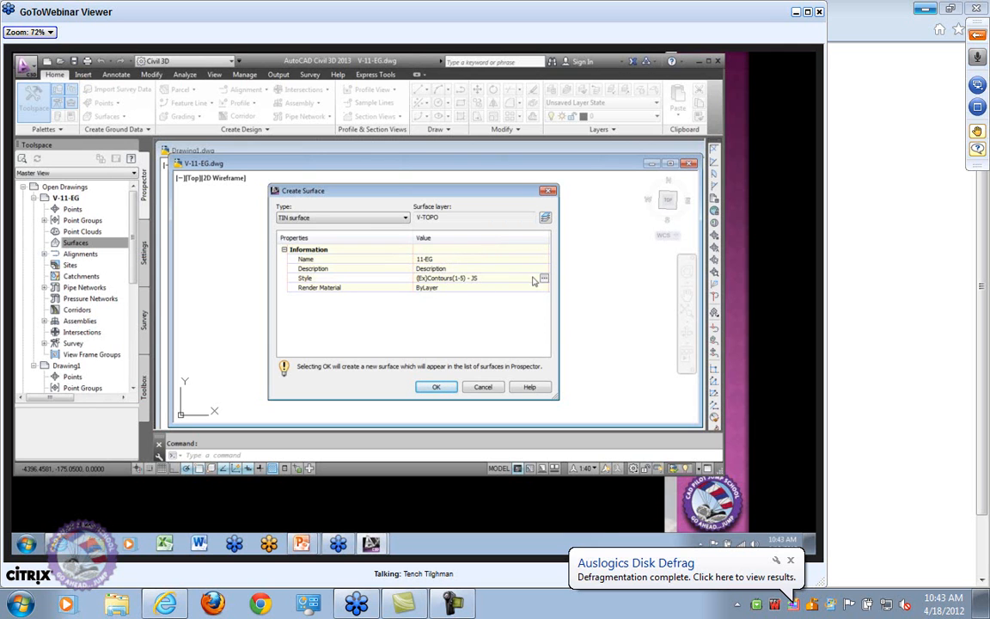
left_click(542, 279)
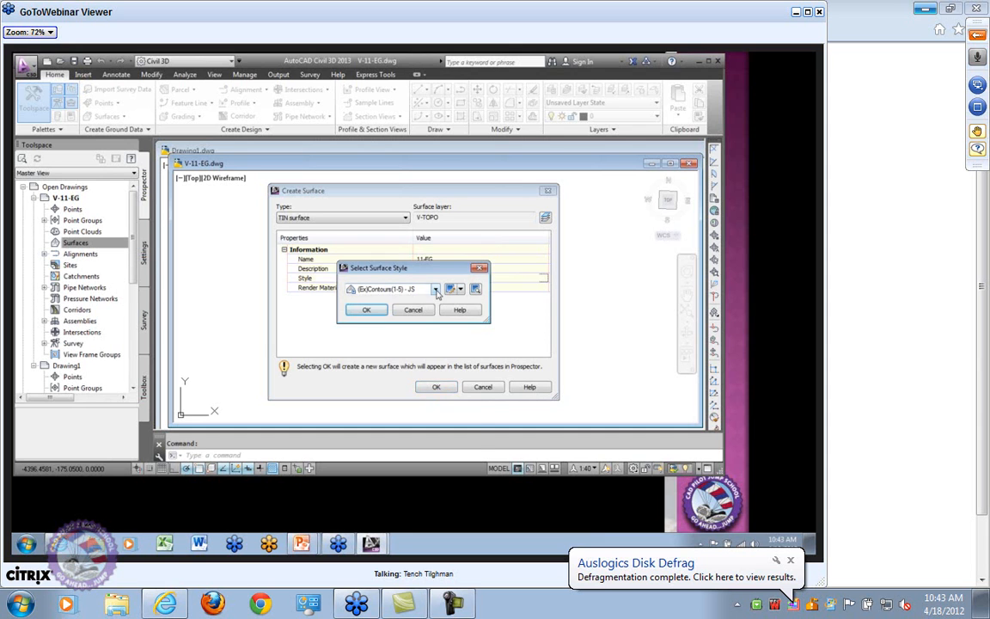
left_click(395, 289)
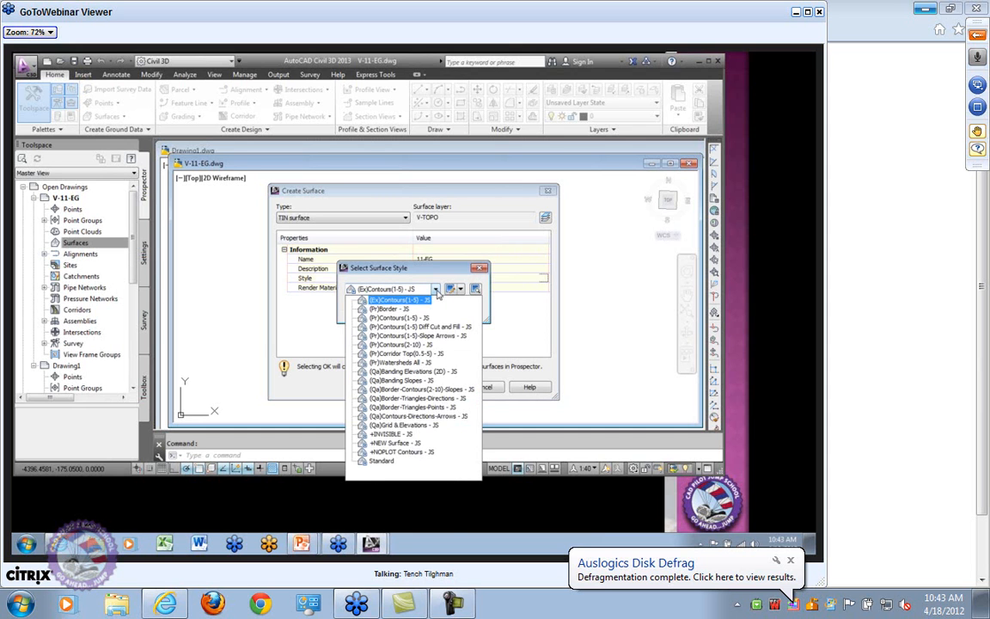
left_click(399, 406)
left_click(374, 312)
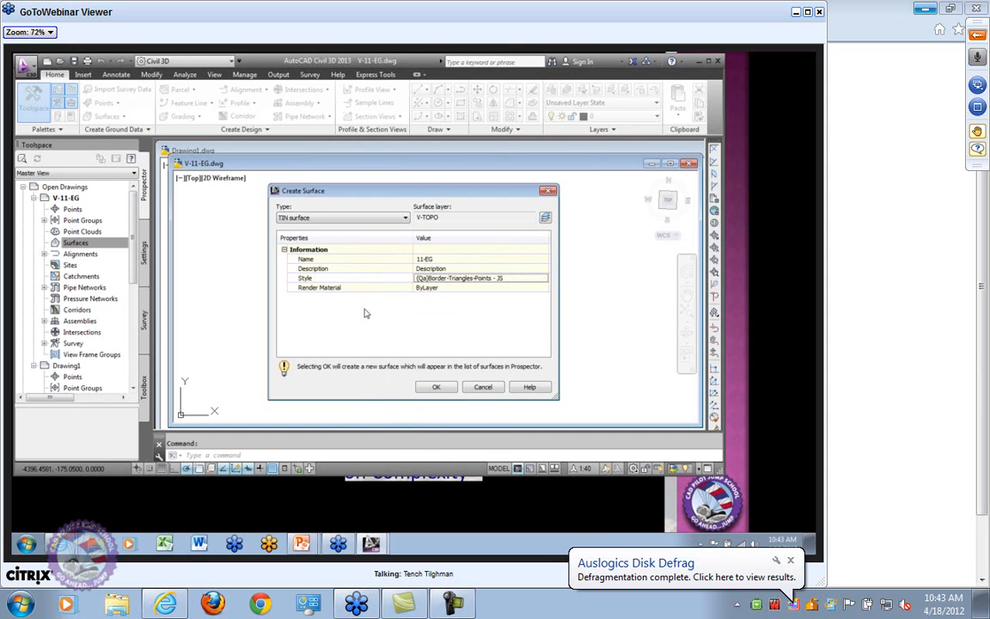
left_click(434, 387)
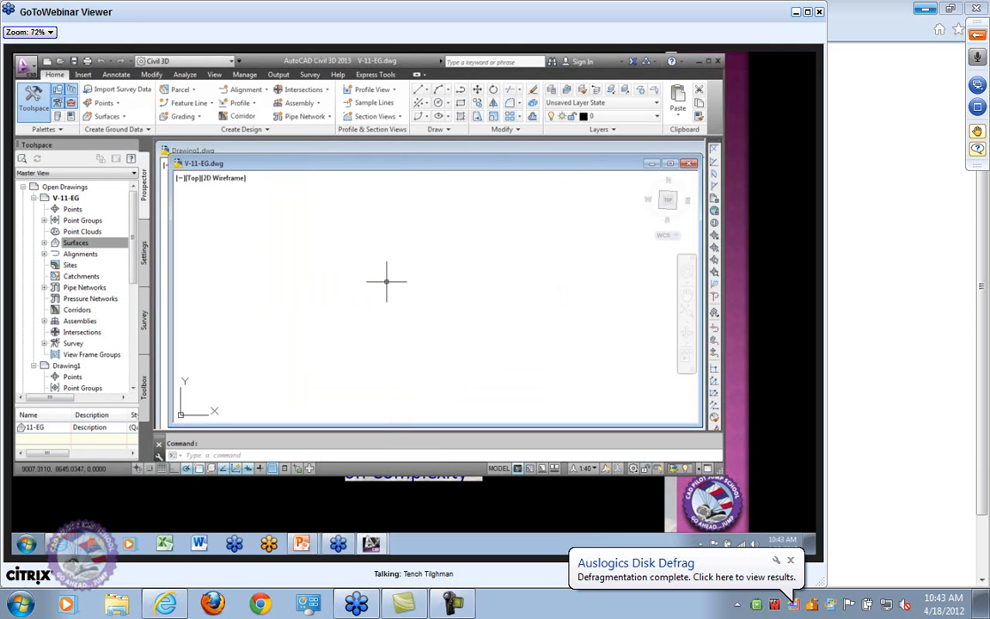
Step: Start adding point files to the 11-EG surface definition, using the PNEZD (comma delimited) format
left_click(45, 244)
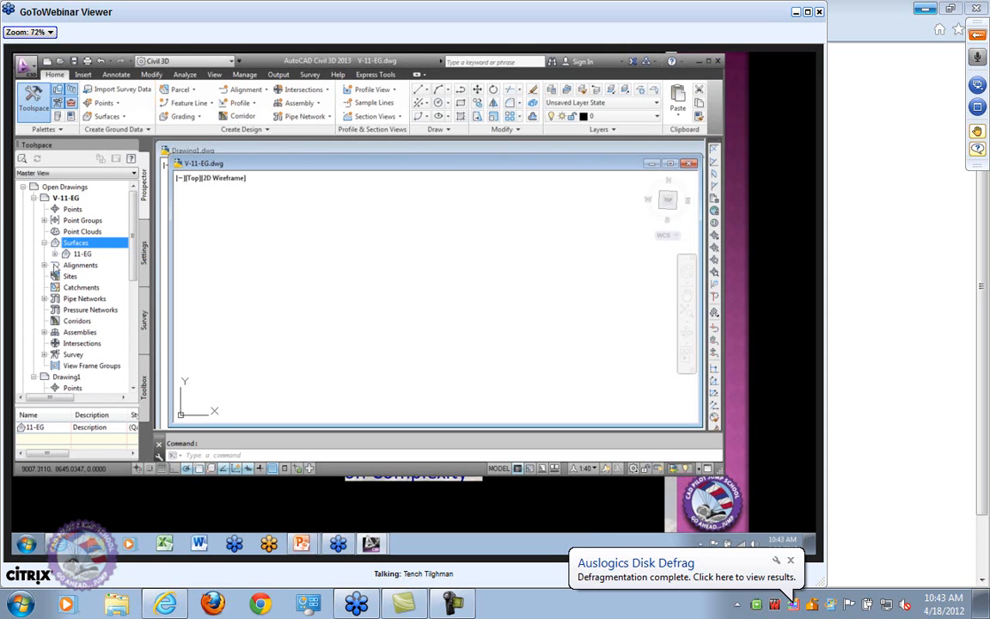
left_click(55, 254)
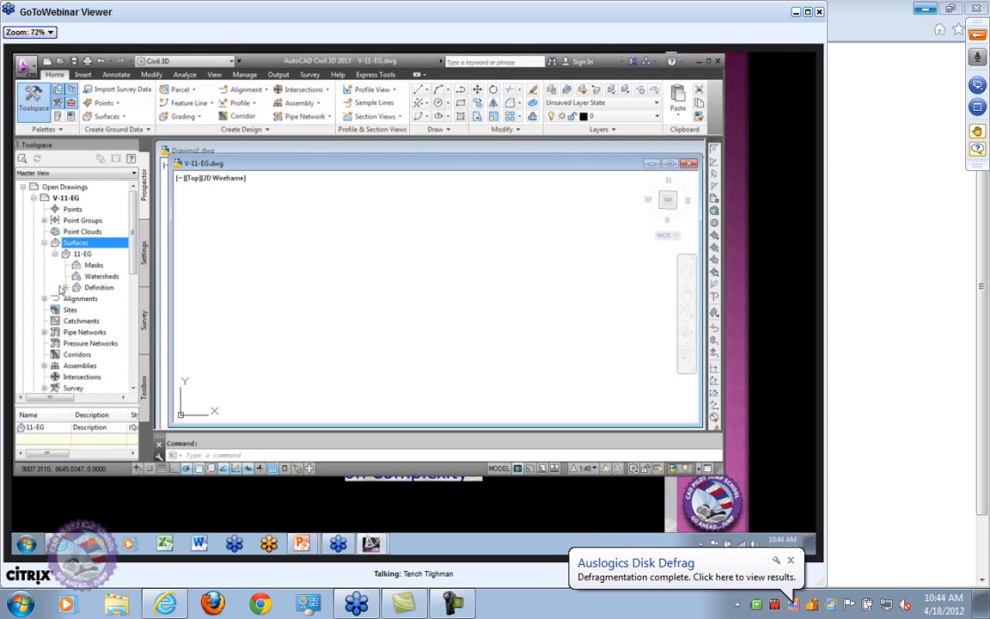
left_click(65, 287)
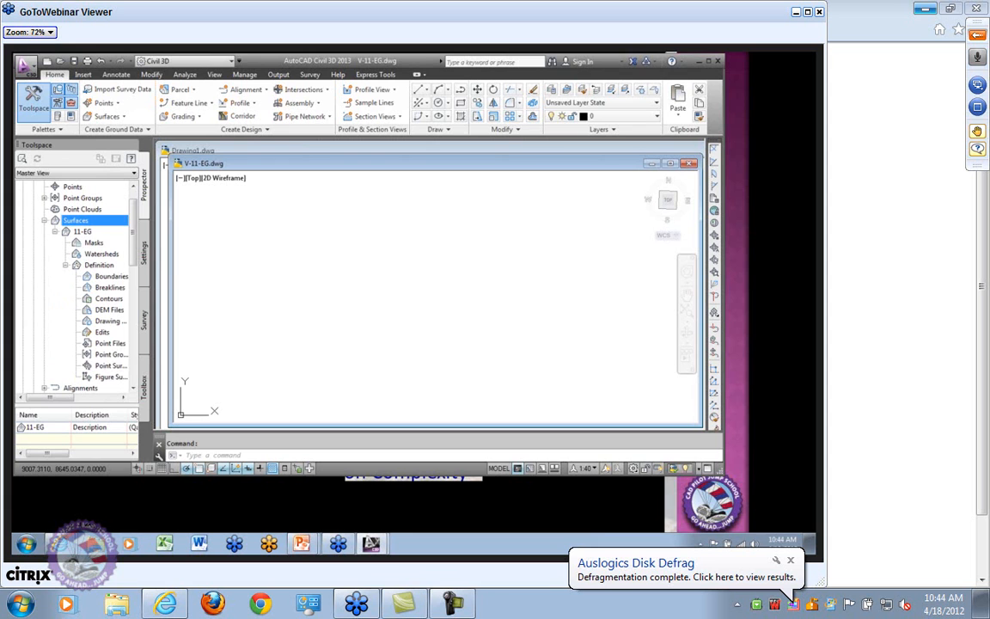
right_click(119, 344)
left_click(148, 353)
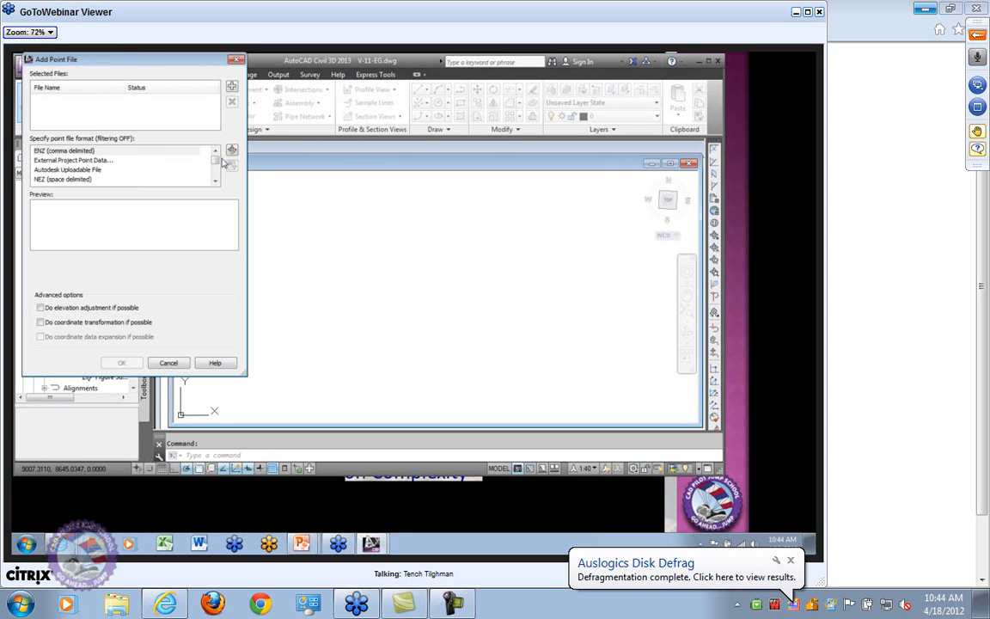
left_click_drag(215, 160, 216, 175)
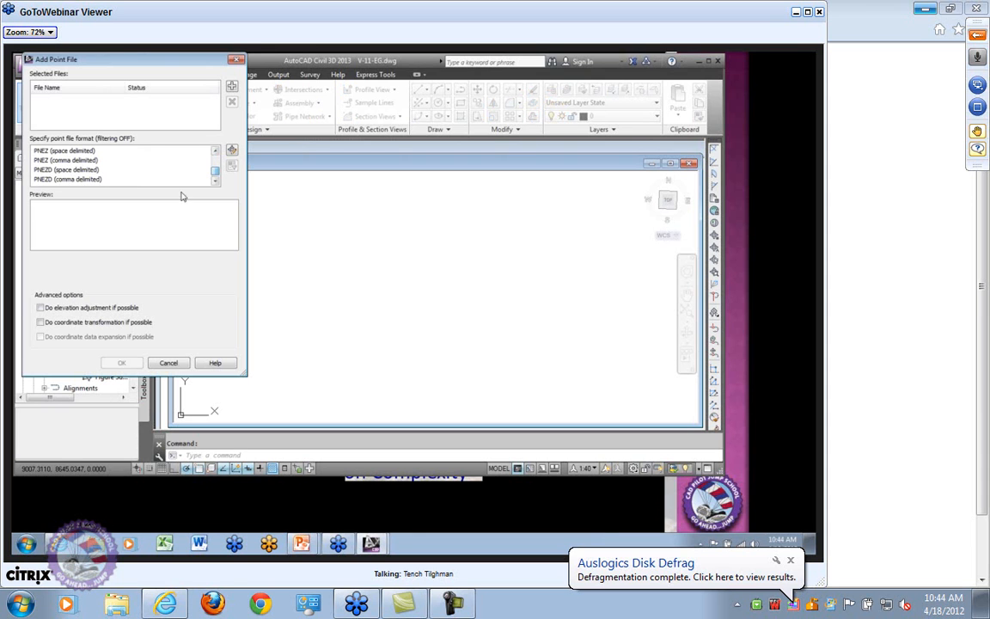
left_click(86, 179)
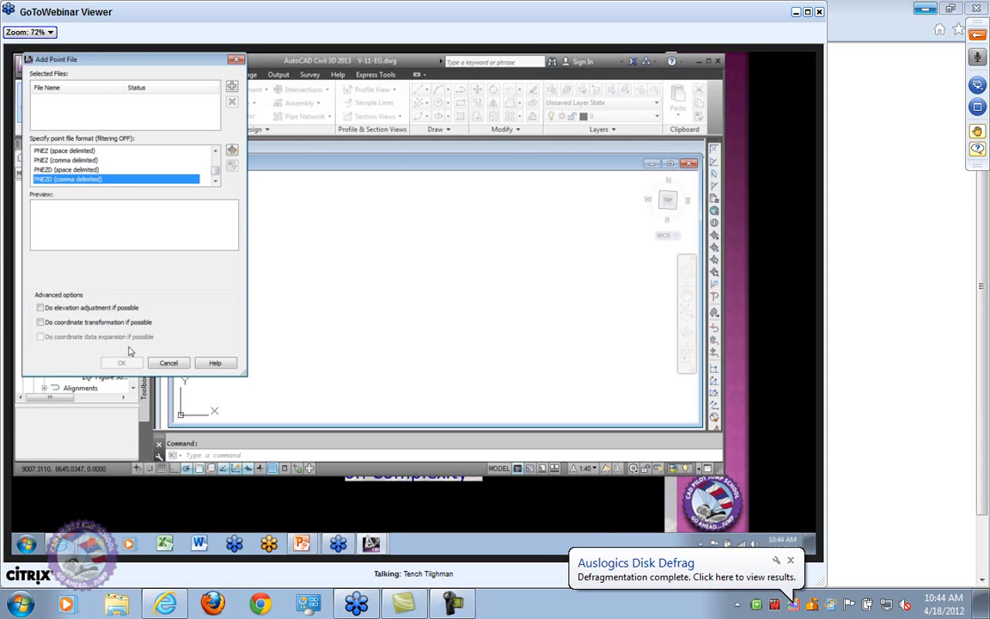
Step: Add 10_Aerial_Points.csv and 10_Topo_Points.csv from the Point Files folder to the surface
left_click(231, 86)
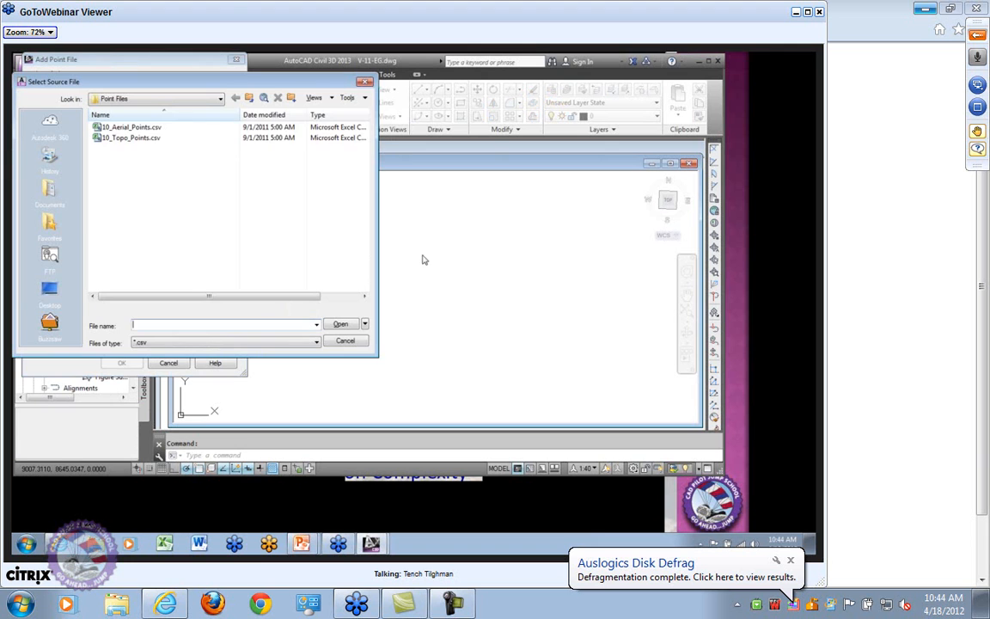
left_click(133, 127)
left_click(130, 137, "shift")
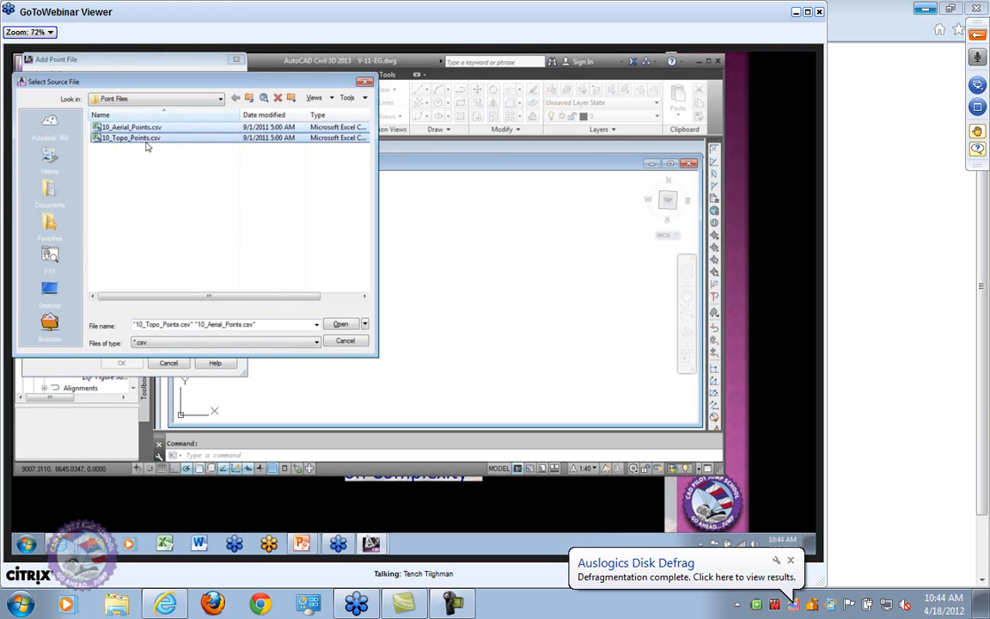
left_click(340, 324)
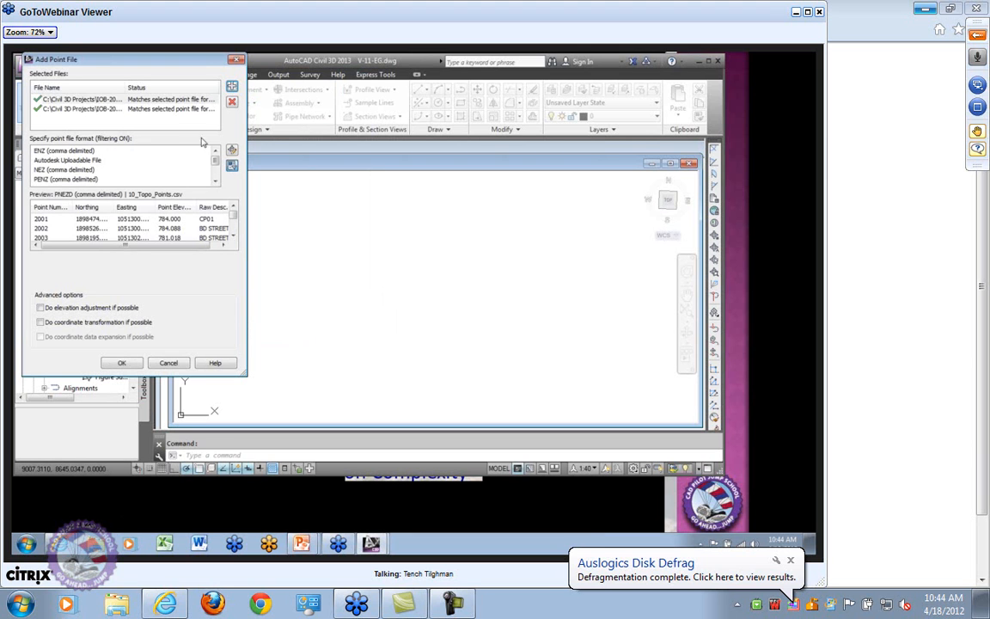
left_click(122, 362)
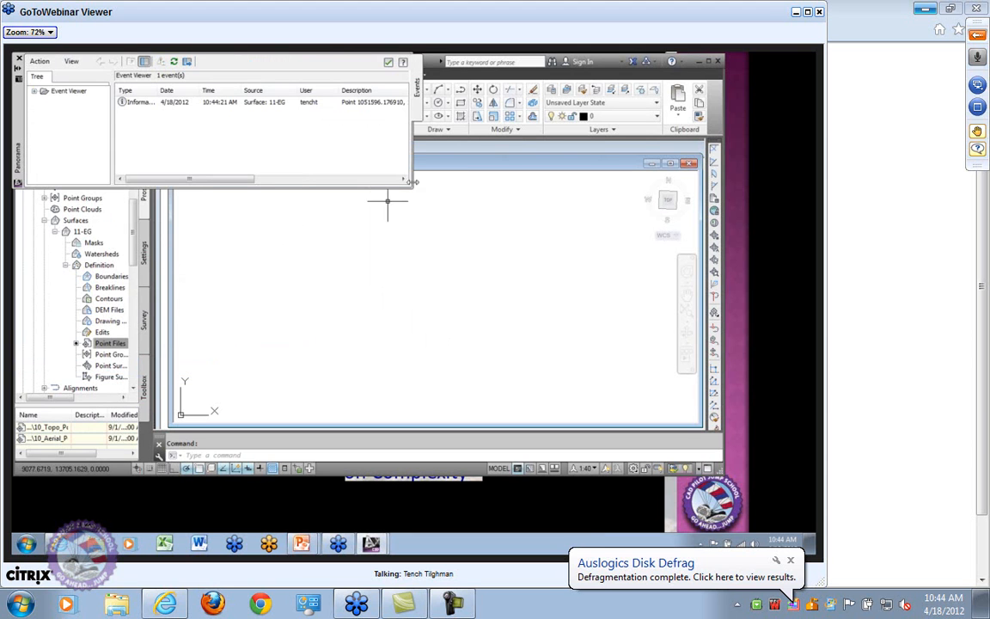
Step: Read the details of the surface's logged event, zoom to the point concerned, and dismiss the Event Viewer
left_click(299, 104)
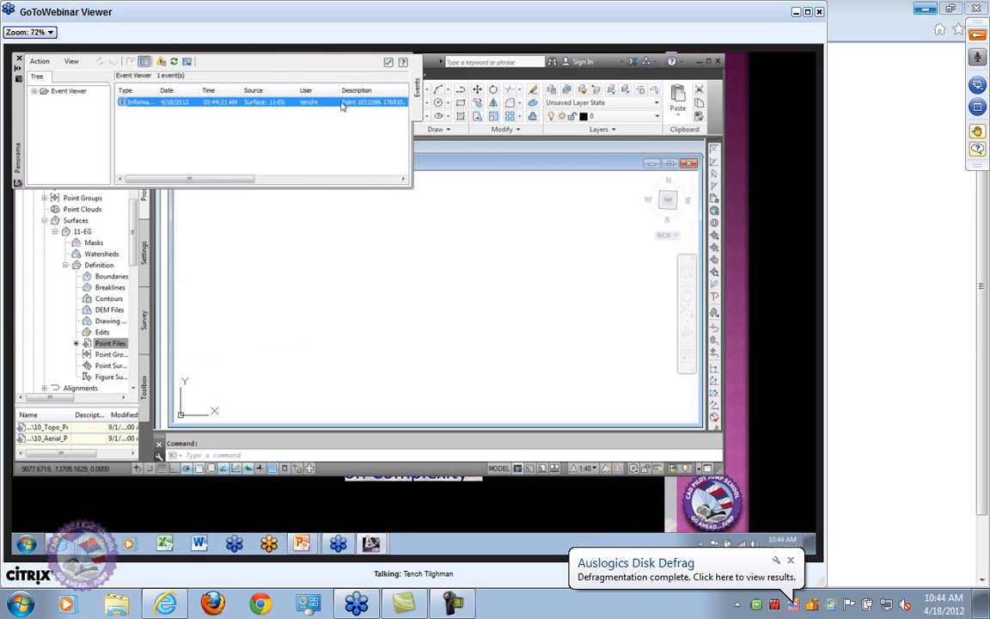
double_click(337, 105)
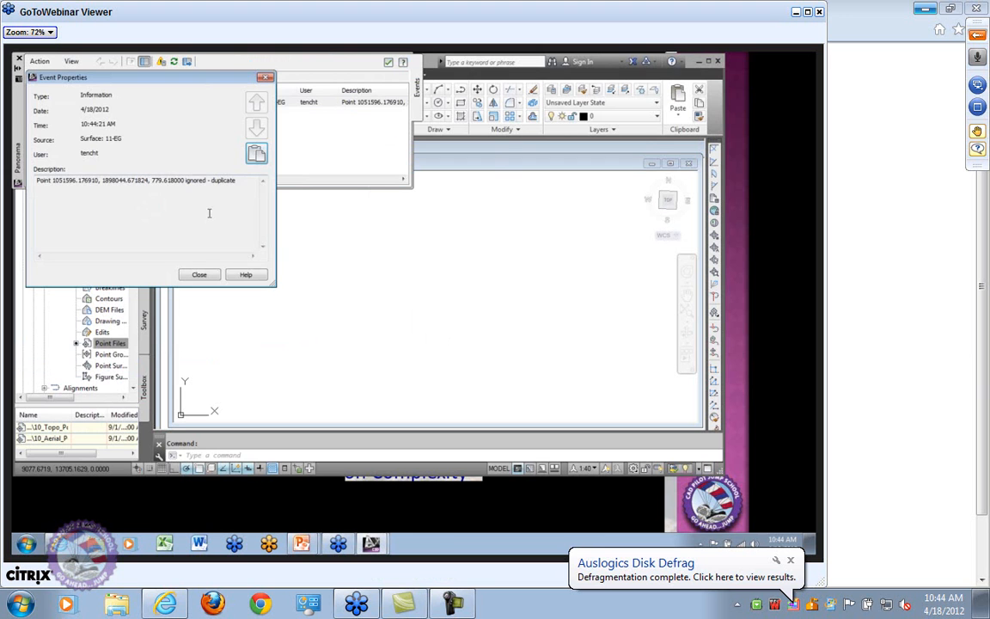
left_click(194, 274)
left_click(260, 183)
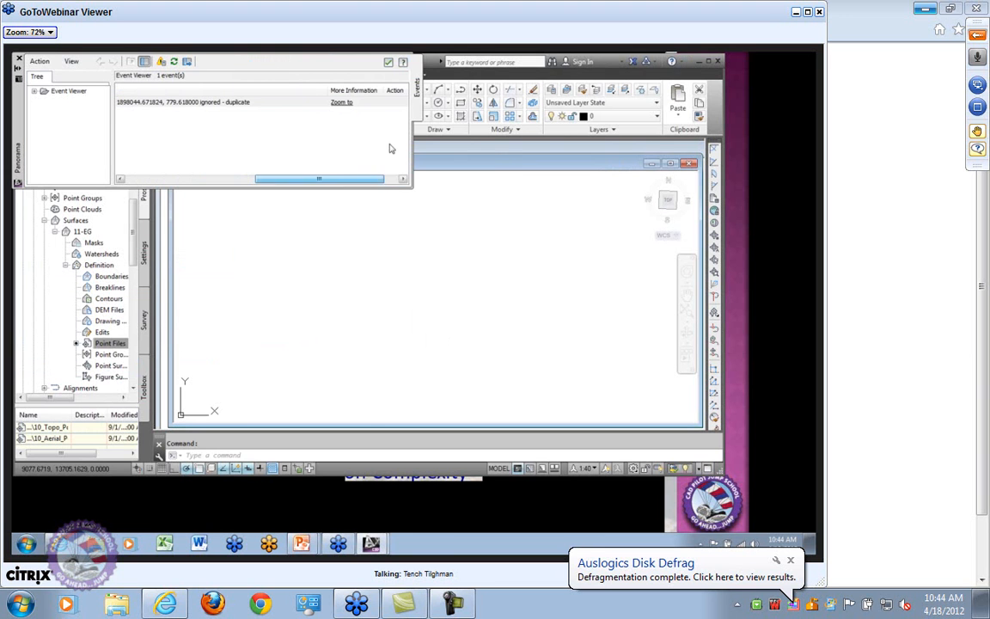
left_click(342, 102)
scroll(486, 321, "down", 5)
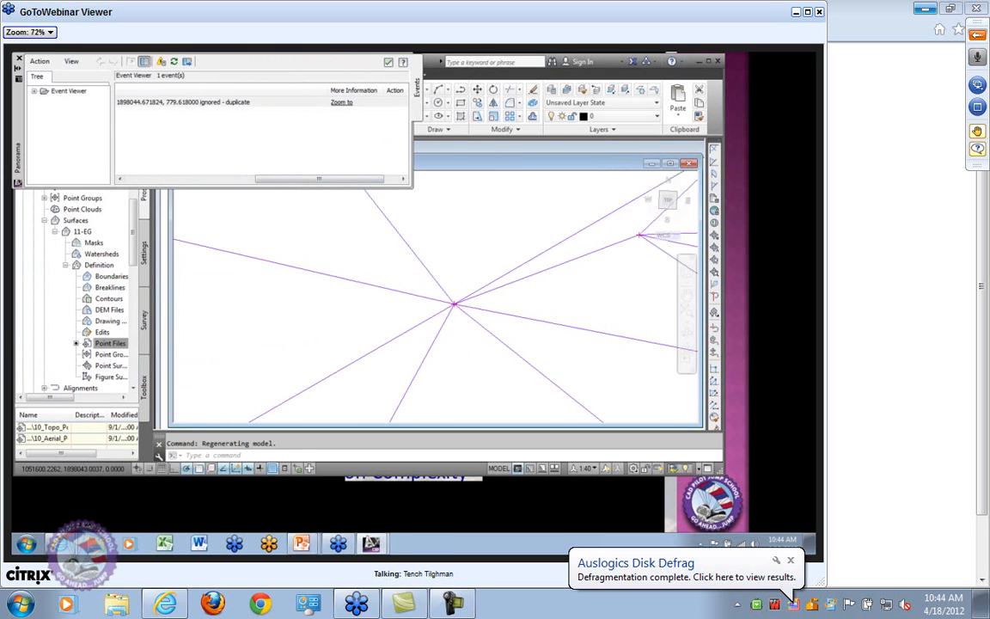
scroll(486, 320, "down", 6)
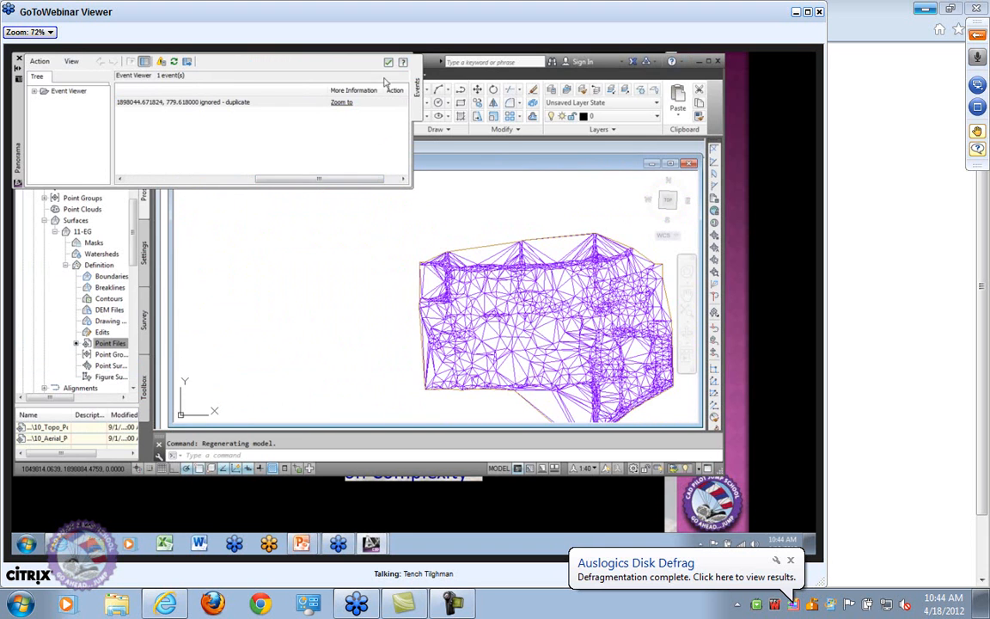
left_click(388, 62)
Step: Bring the whole 11-EG surface into view and open its surface style for editing
scroll(545, 274, "down", 3)
middle_click_drag(544, 274, 290, 296)
scroll(290, 296, "up", 2)
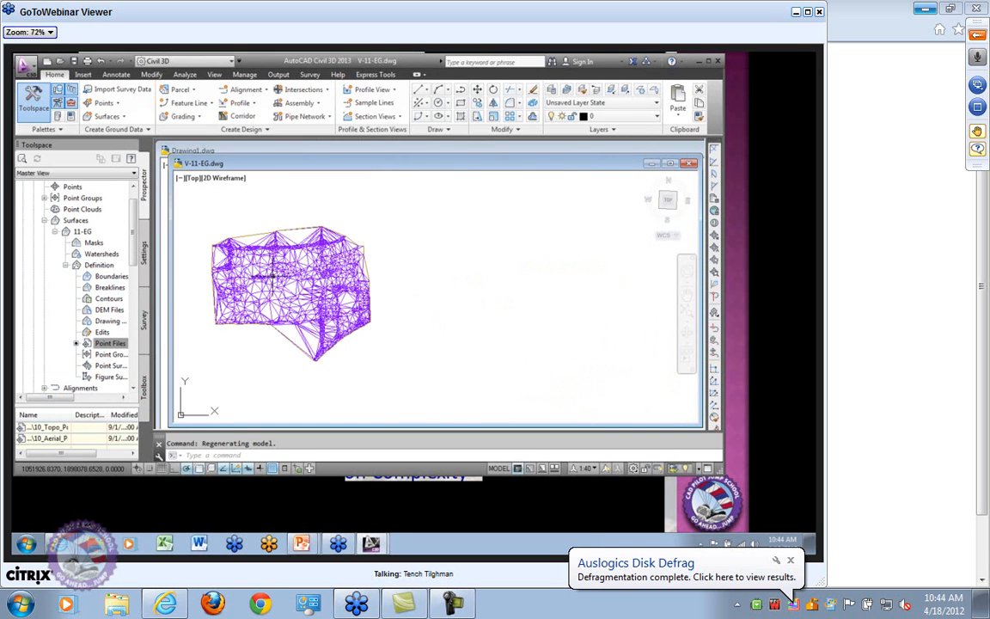
mouse_move(271, 275)
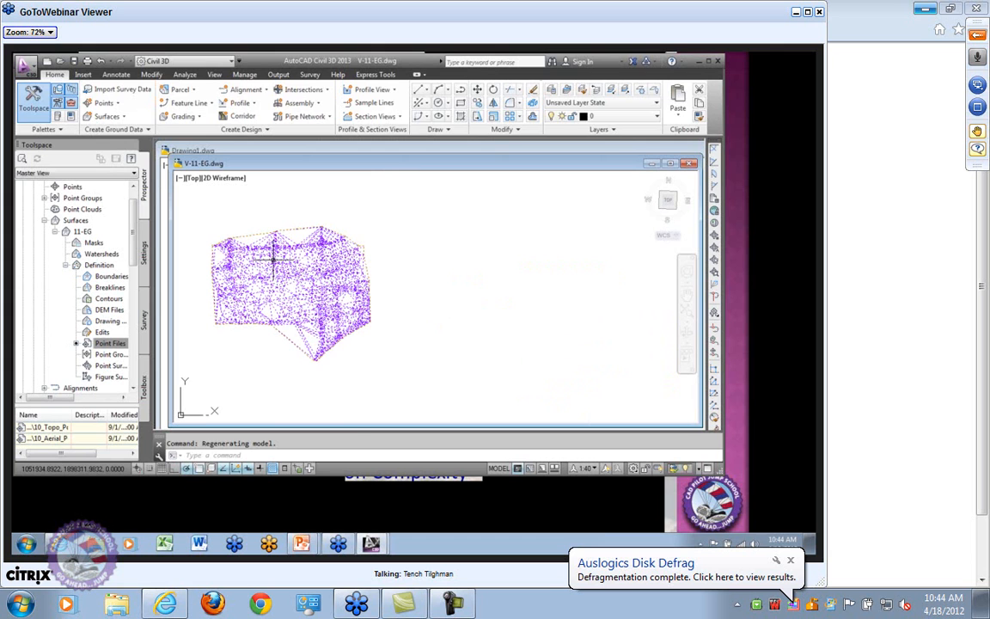
left_click(274, 257)
right_click(274, 261)
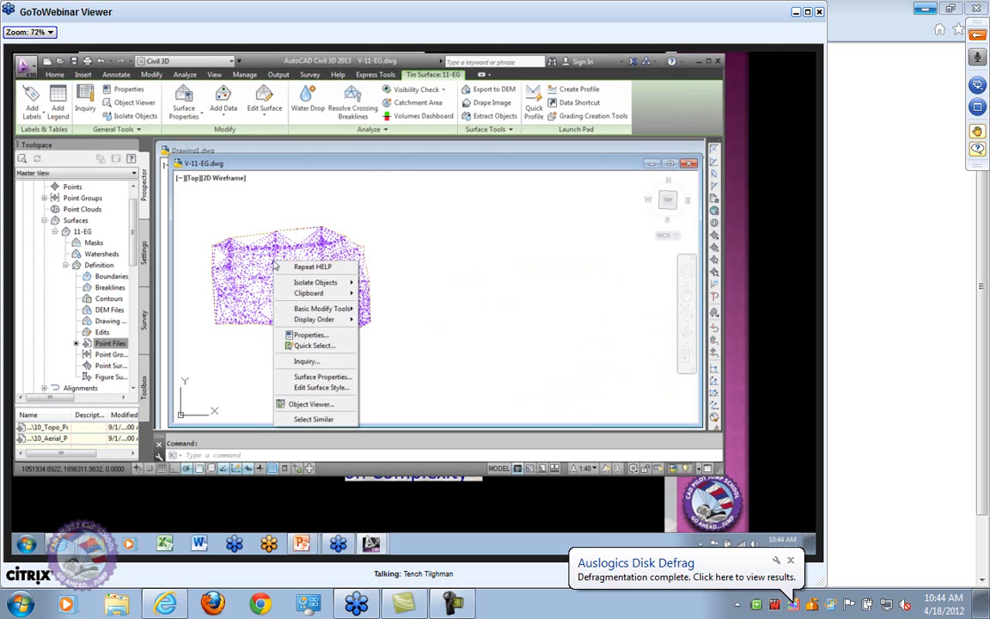
left_click(340, 388)
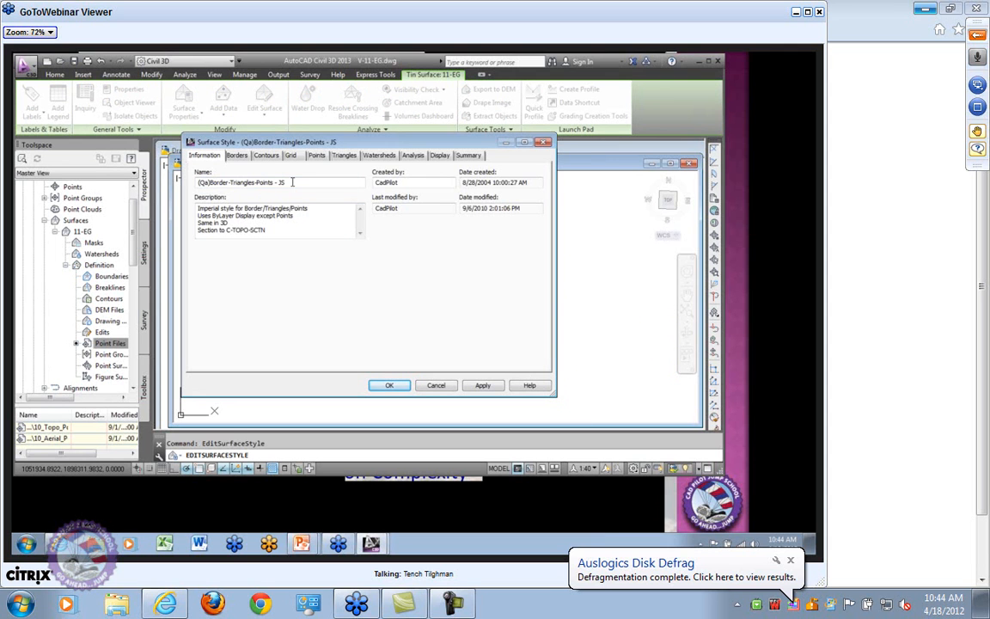
Step: Review the surface style's plan component display settings, including layers and visibility, and the available view directions
left_click(439, 156)
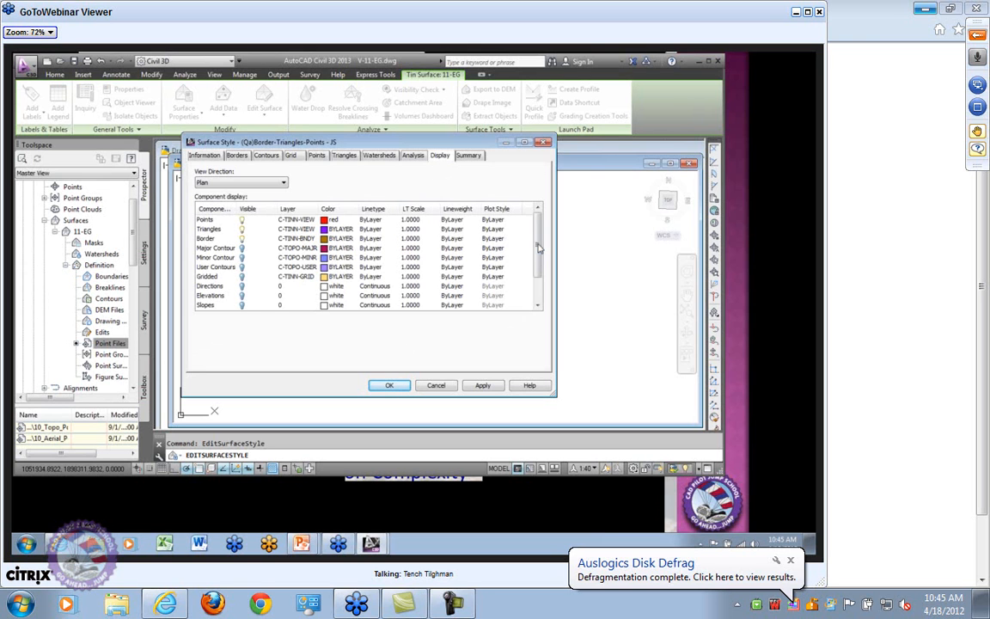
scroll(538, 298, "down", 1)
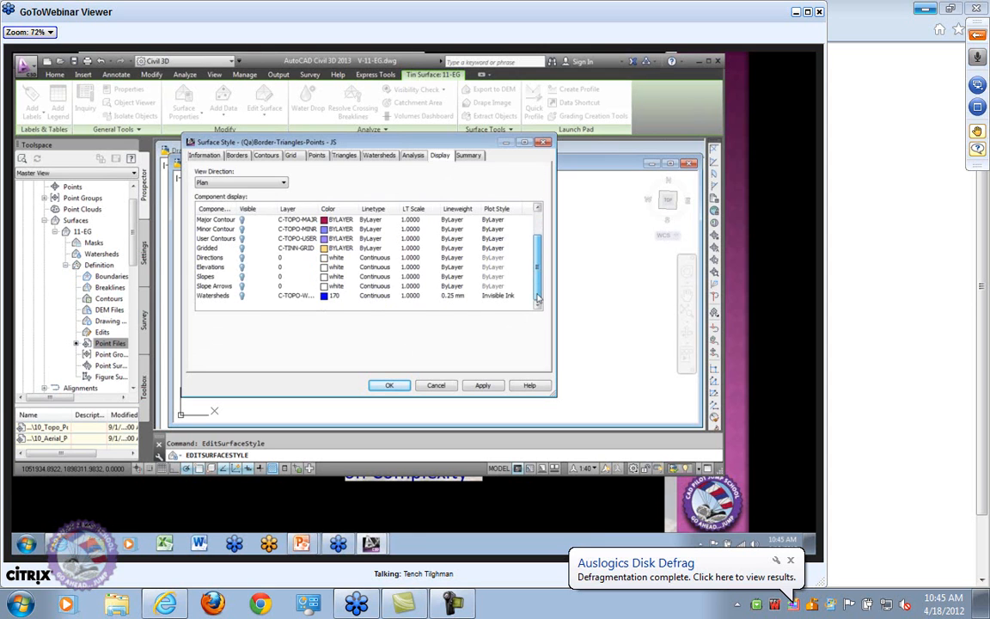
left_click_drag(537, 299, 544, 239)
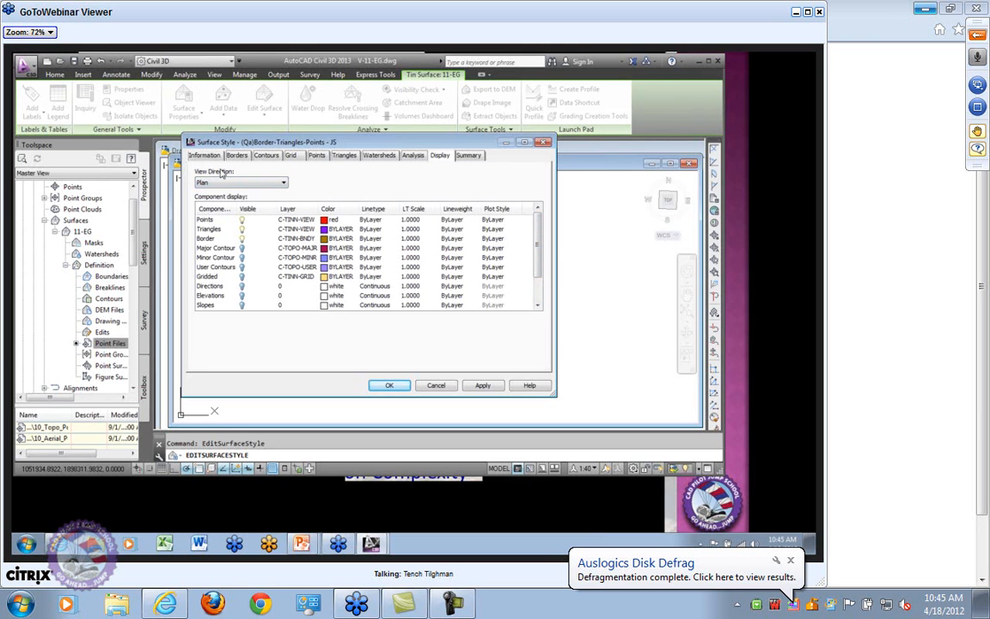
left_click(285, 184)
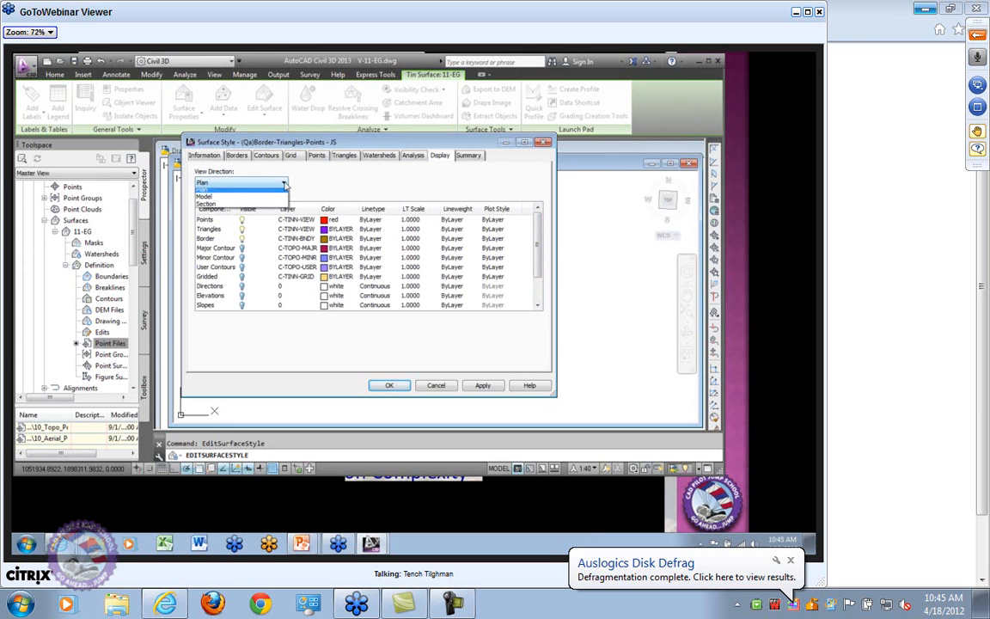
left_click(284, 185)
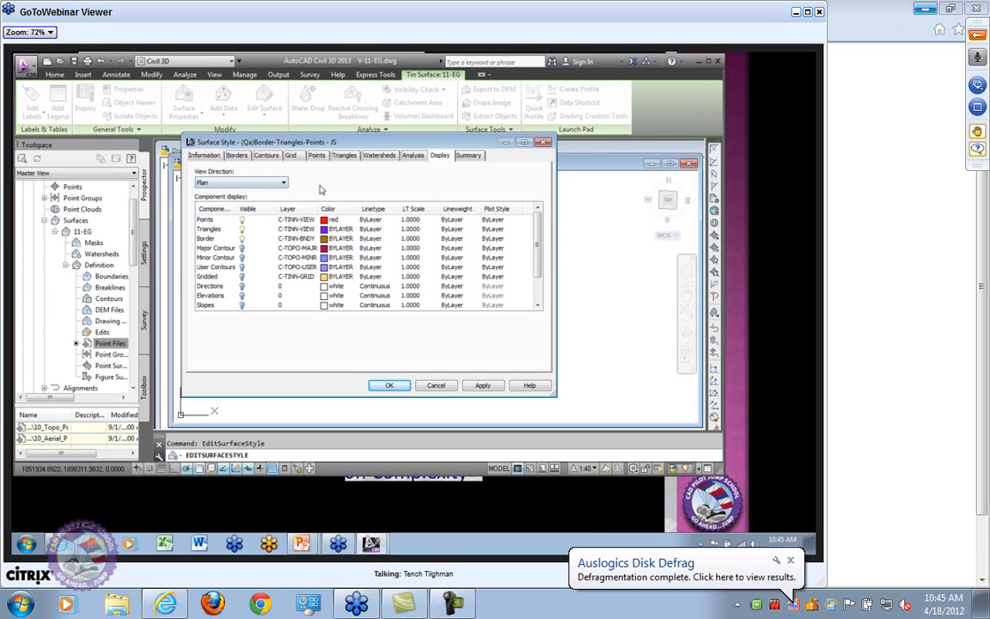
left_click(284, 185)
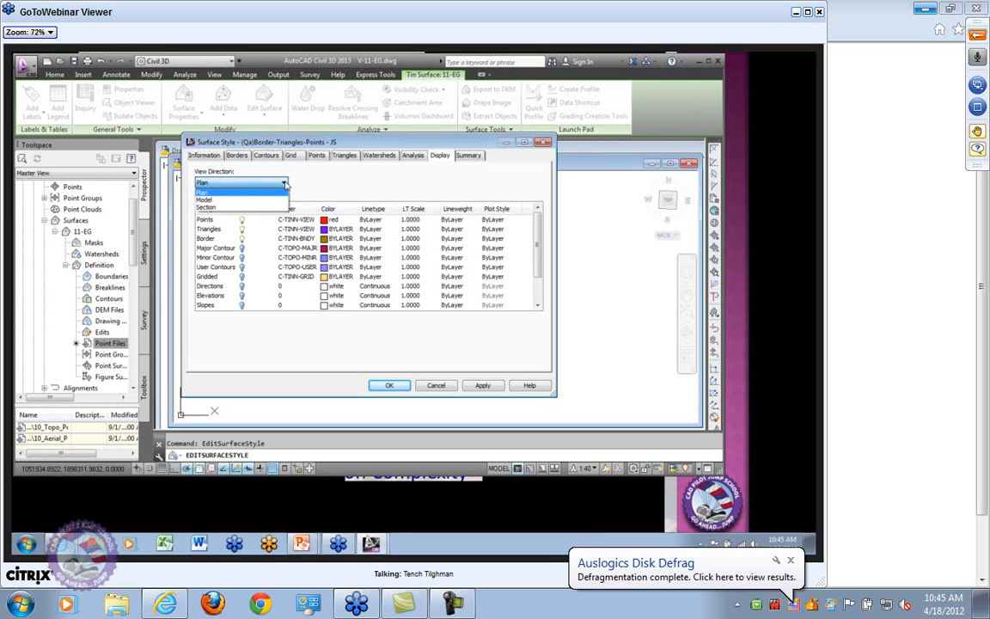
left_click(285, 184)
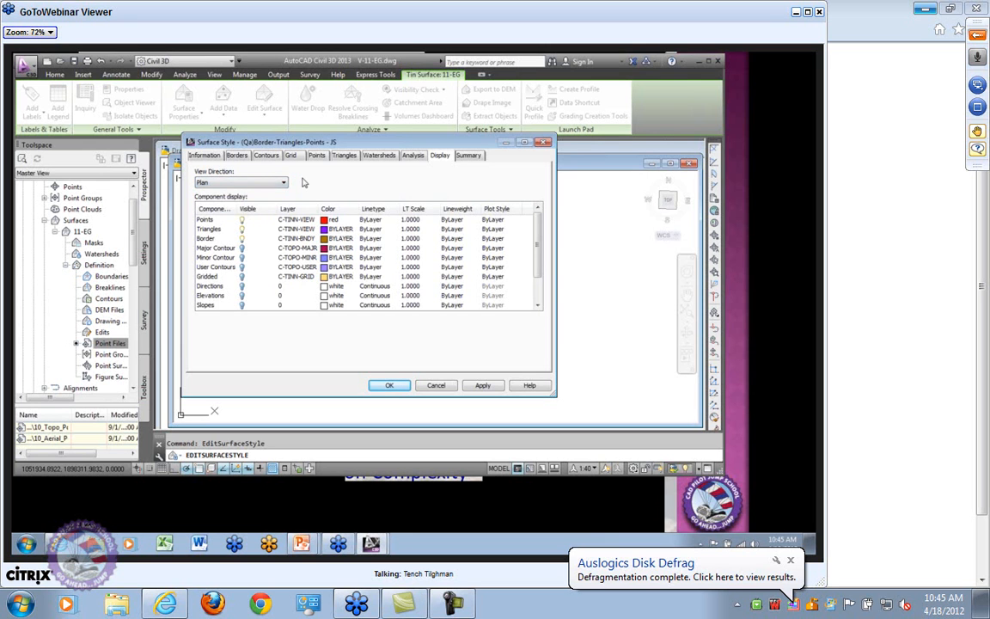
Step: Turn off the Border component for the Model view direction and save the surface style
left_click(286, 186)
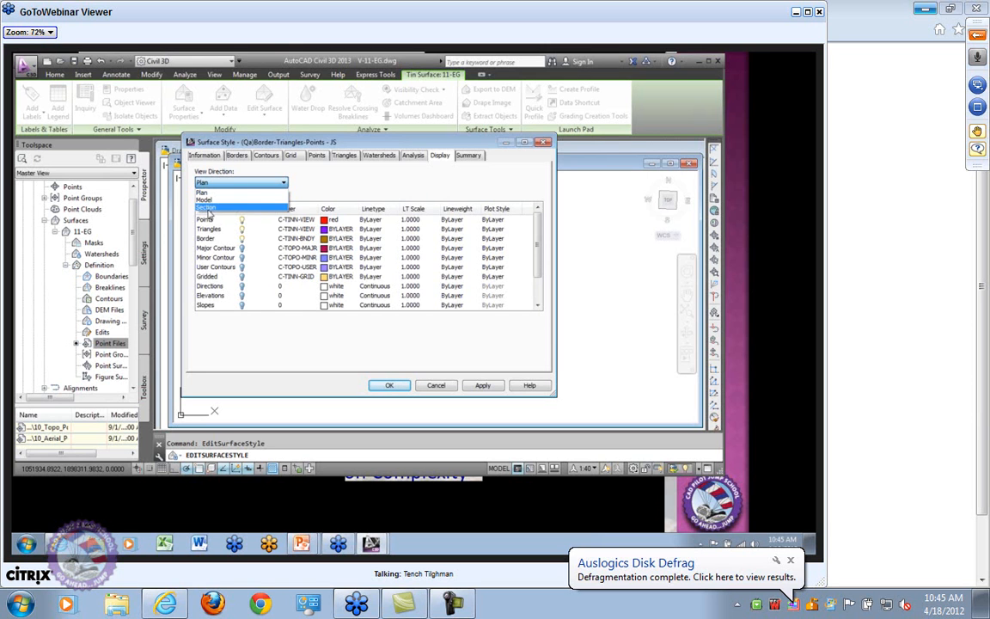
left_click(205, 200)
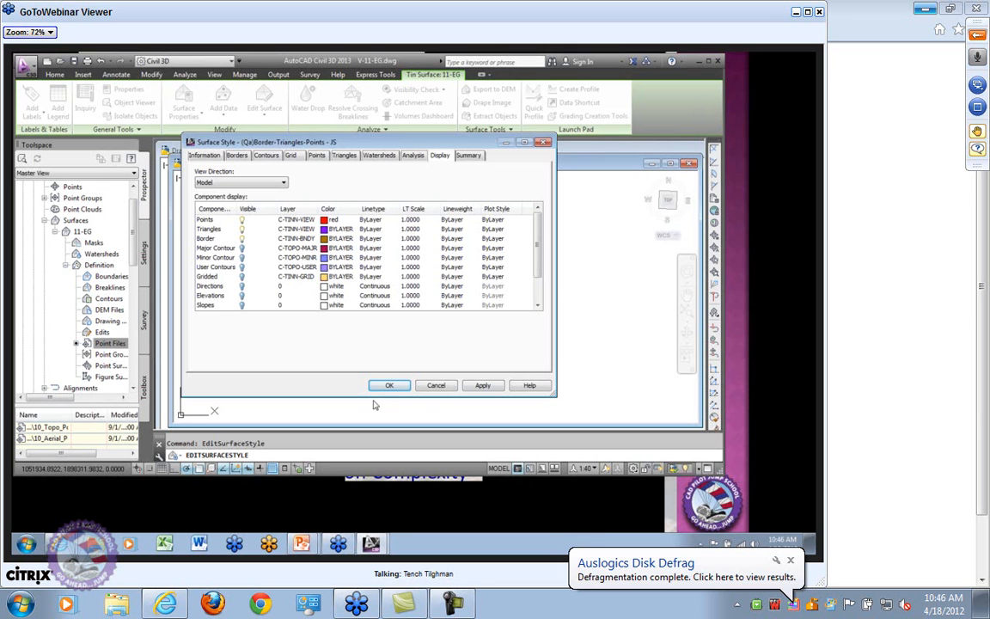
mouse_move(363, 146)
left_mouse_down()
mouse_move(423, 410)
mouse_move(413, 379)
mouse_move(340, 369)
left_mouse_up()
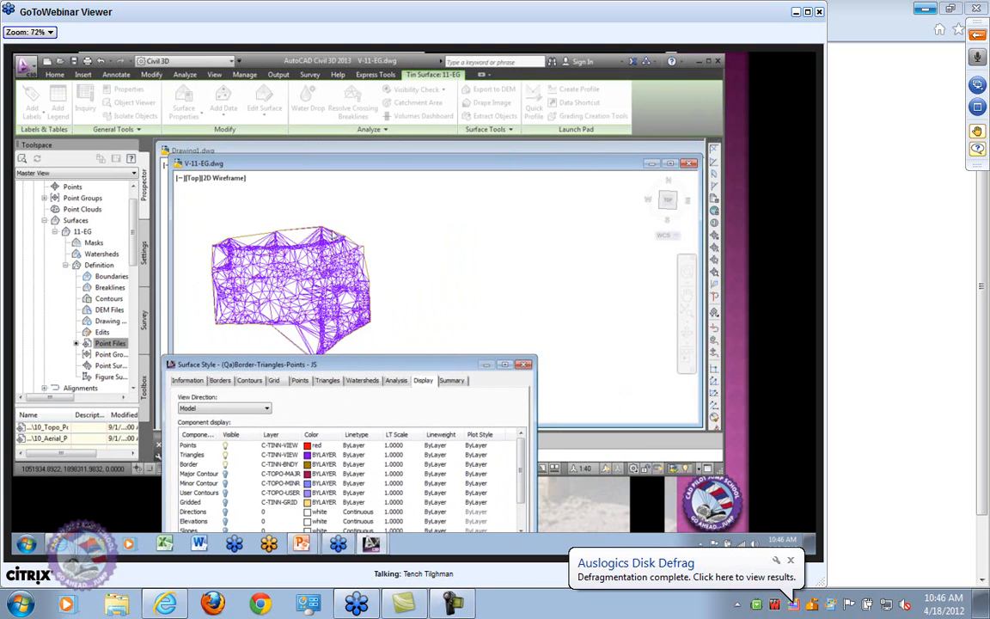
left_click_drag(309, 365, 357, 158)
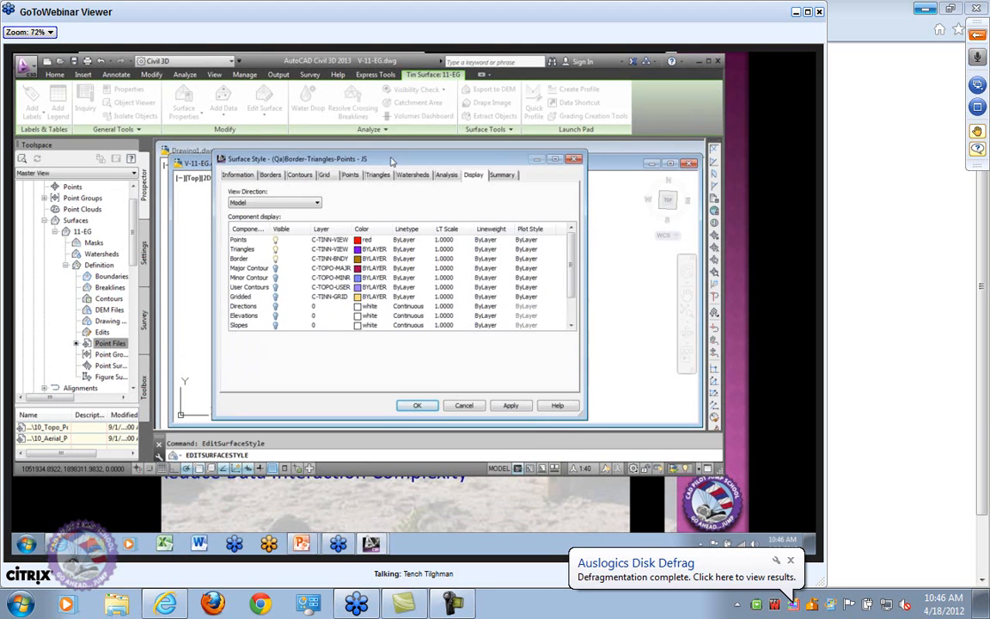
left_click(274, 258)
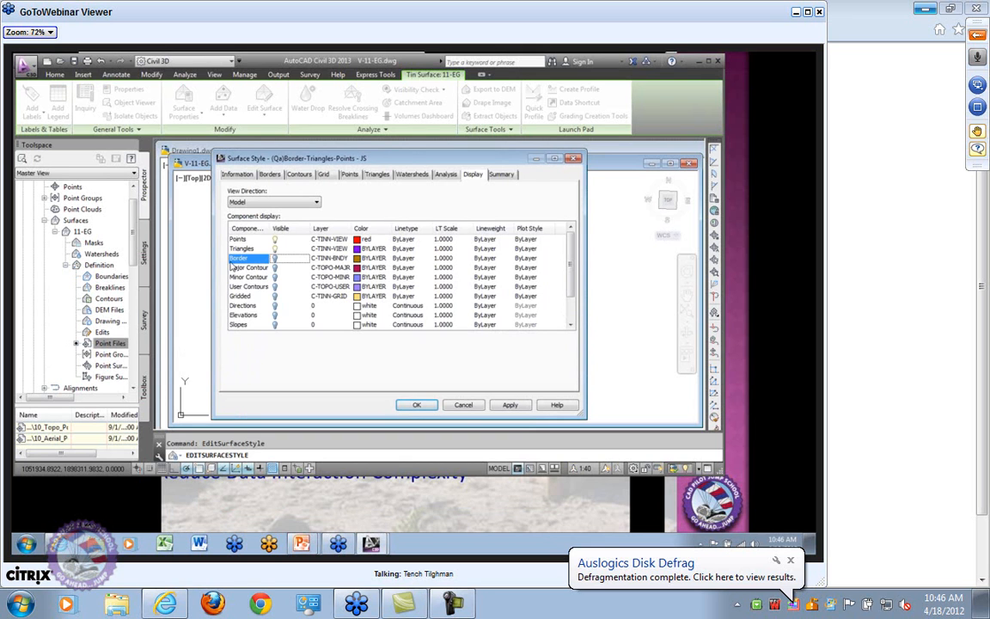
left_click(509, 404)
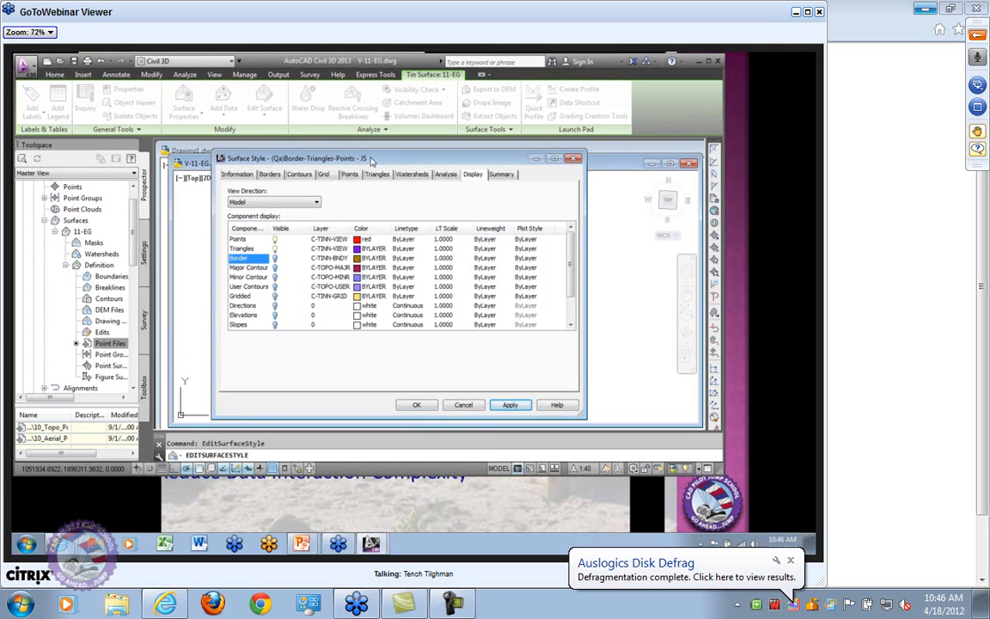
left_click(416, 404)
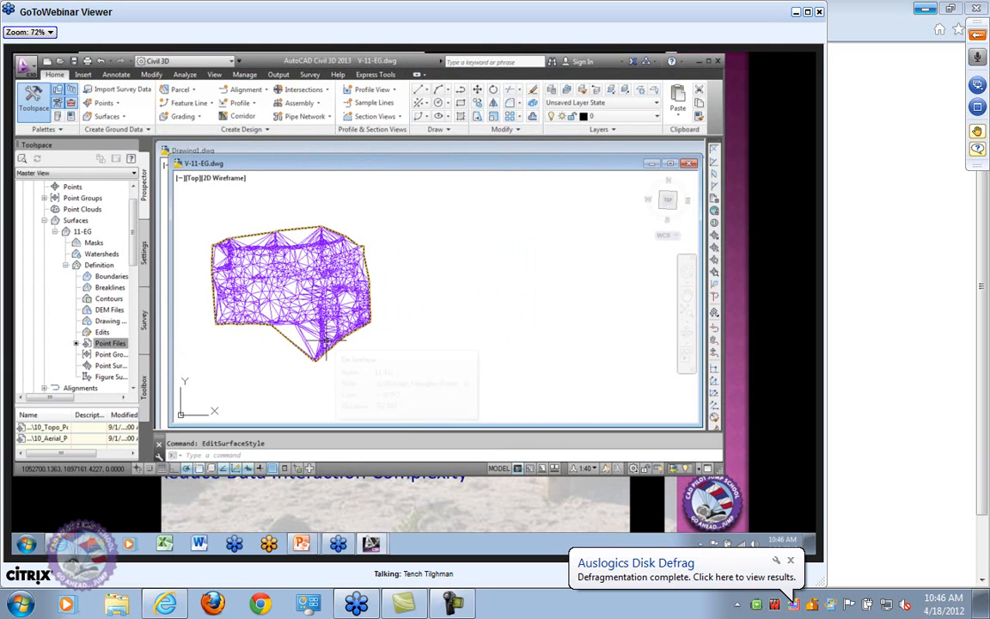
Step: Open the 11-EG surface in the Object Viewer and view it from the Front
left_click(297, 273)
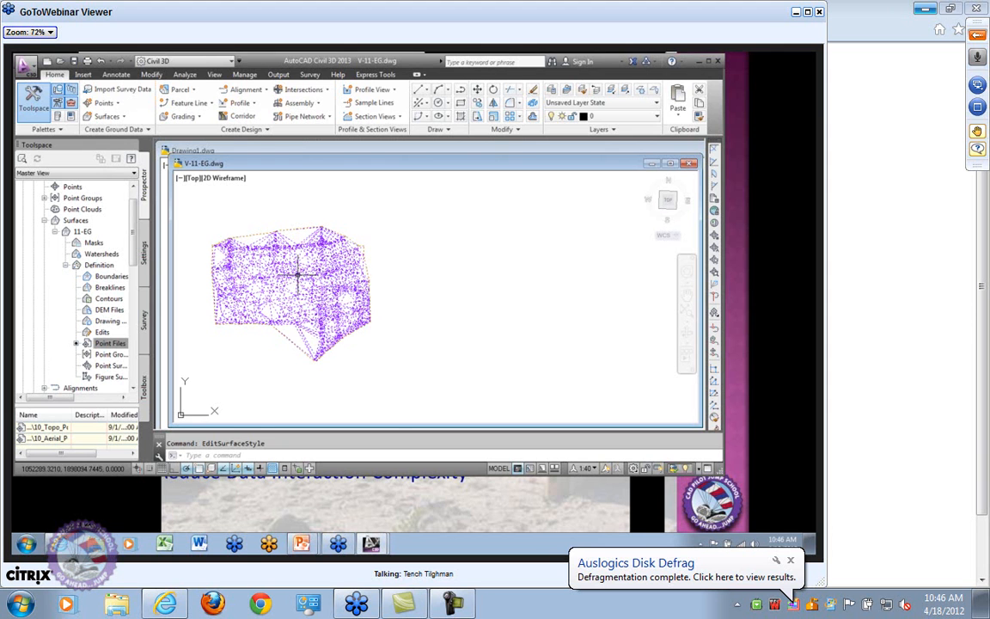
right_click(298, 277)
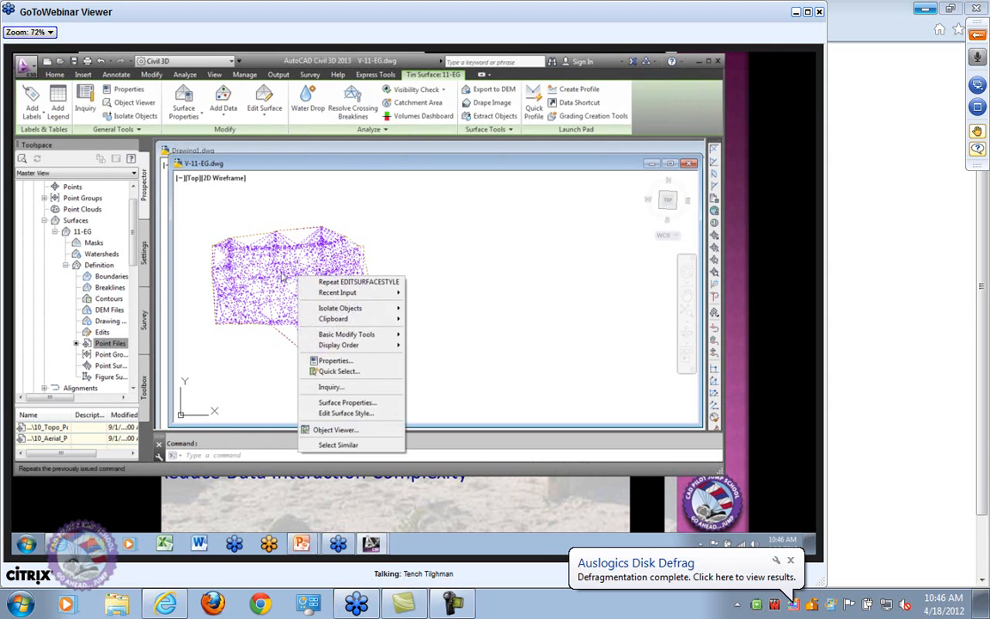
left_click(349, 429)
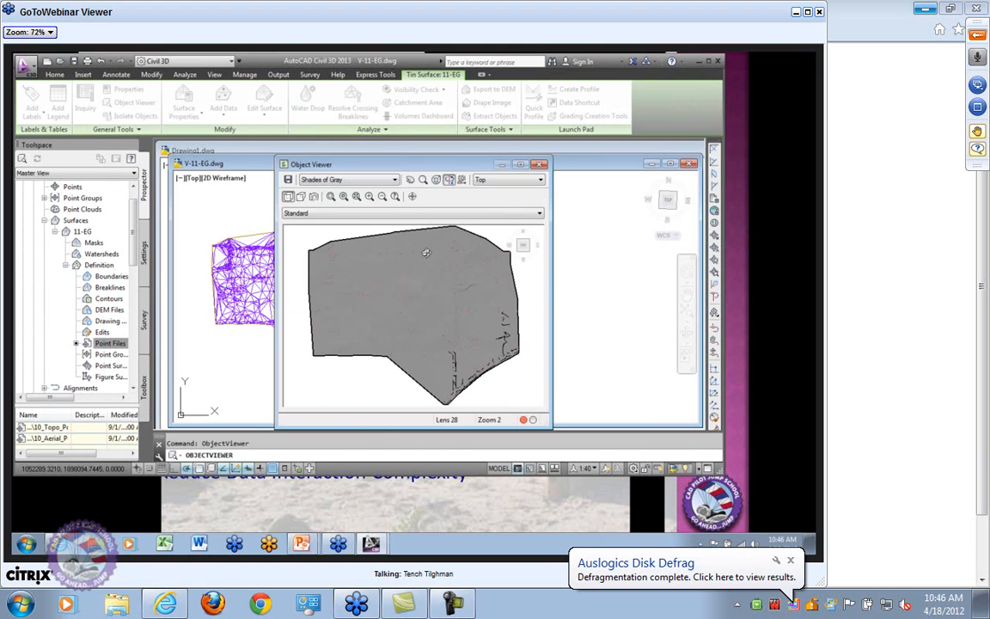
left_click(542, 180)
left_click(492, 220)
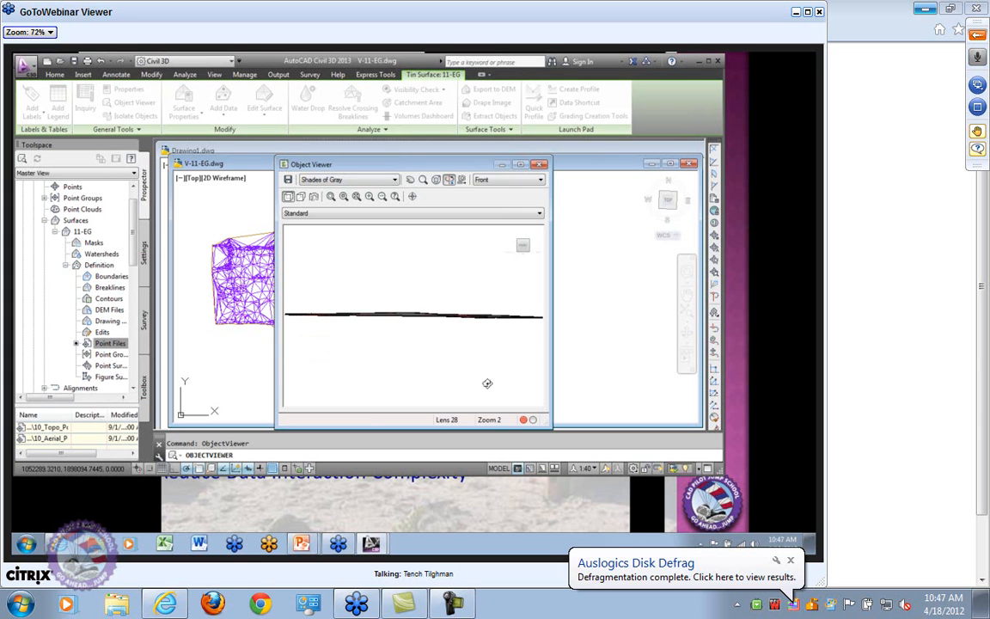
Step: Inspect the surface from the Bottom, Left and Back preset views, and close the Object Viewer
scroll(387, 331, "up", 1)
scroll(397, 327, "down", 2)
scroll(397, 326, "up", 4)
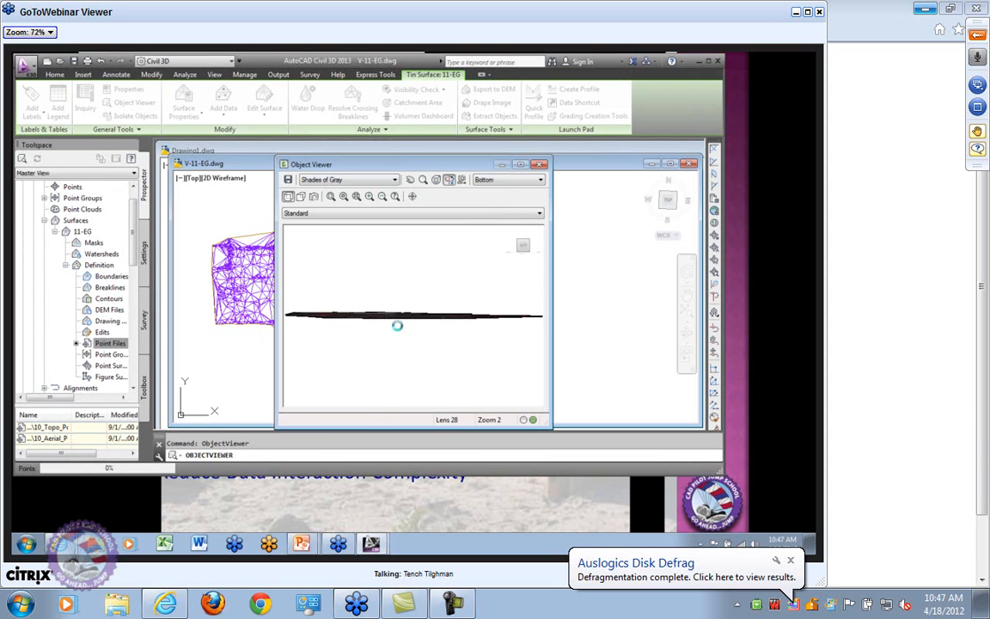
scroll(397, 326, "up", 1)
scroll(397, 325, "down", 4)
scroll(397, 325, "down", 3)
scroll(397, 326, "up", 5)
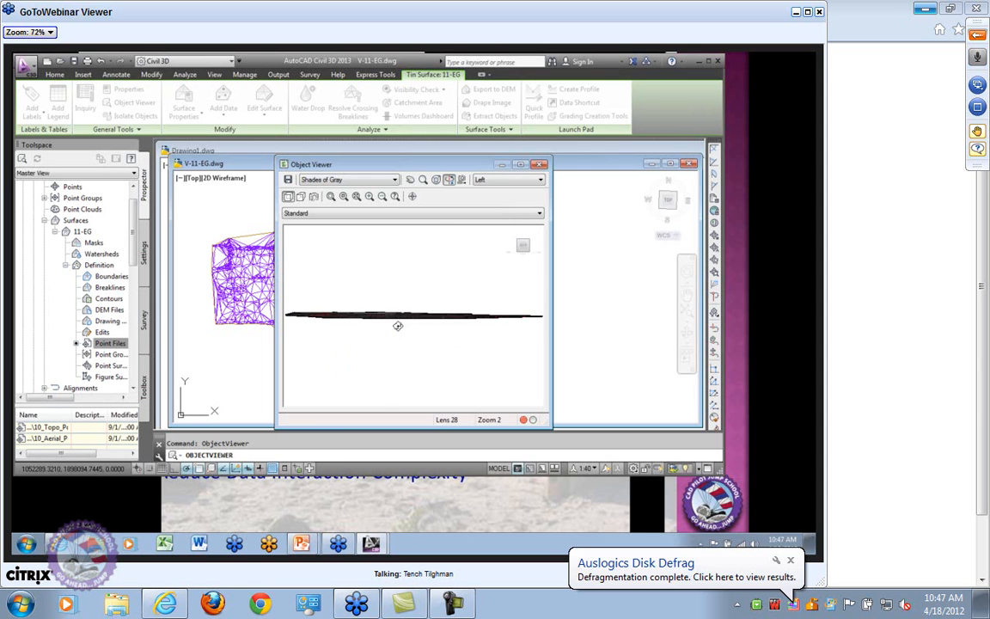
scroll(397, 326, "up", 1)
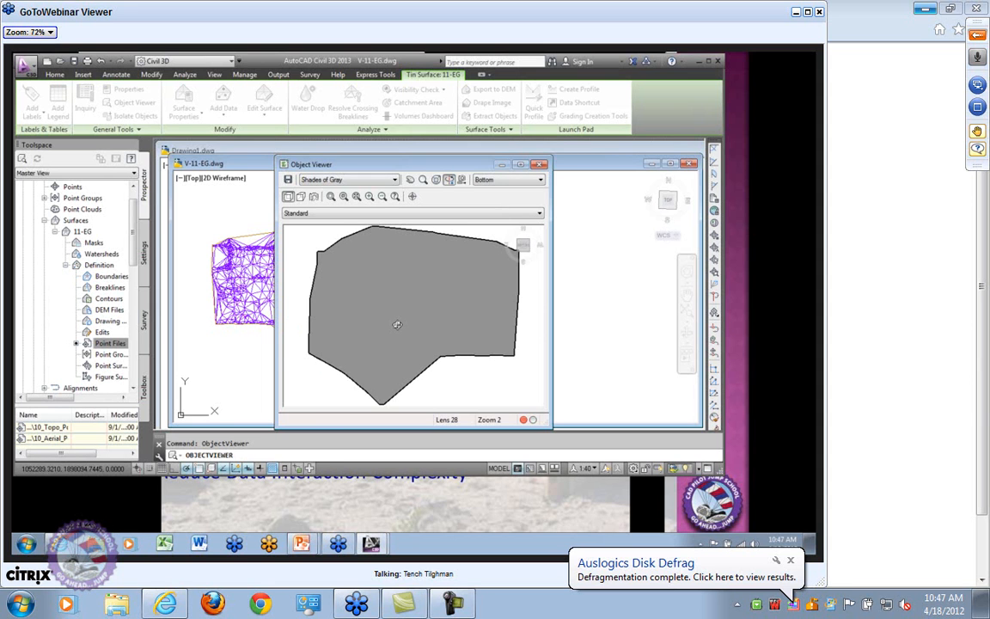
scroll(397, 322, "down", 5)
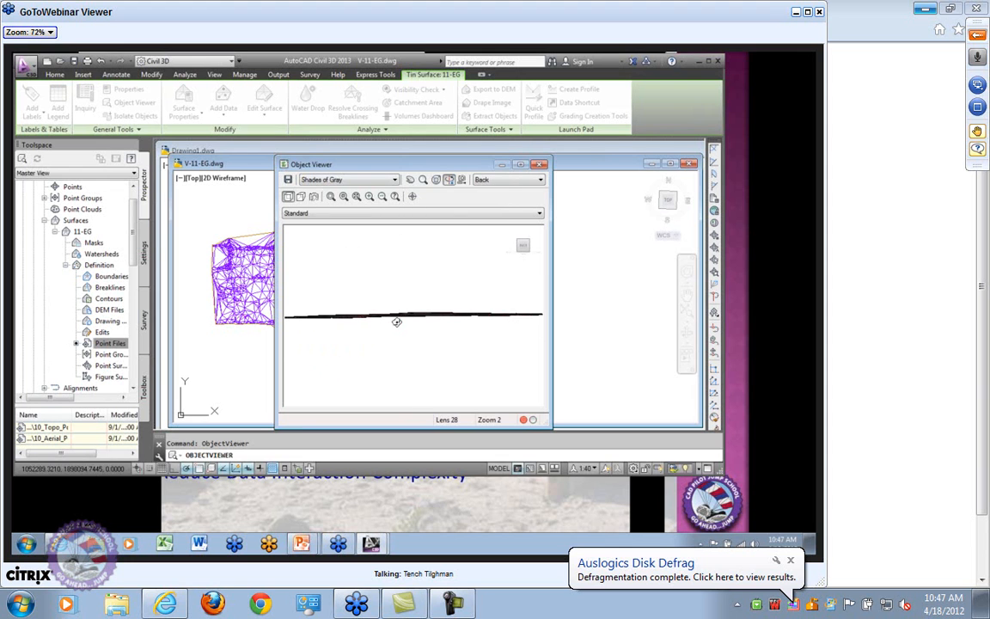
left_click(541, 165)
Step: Examine the 11-EG surface's triangulation in the plan view at closer range
scroll(383, 282, "up", 4)
scroll(344, 292, "down", 4)
middle_click_drag(299, 296, 333, 262)
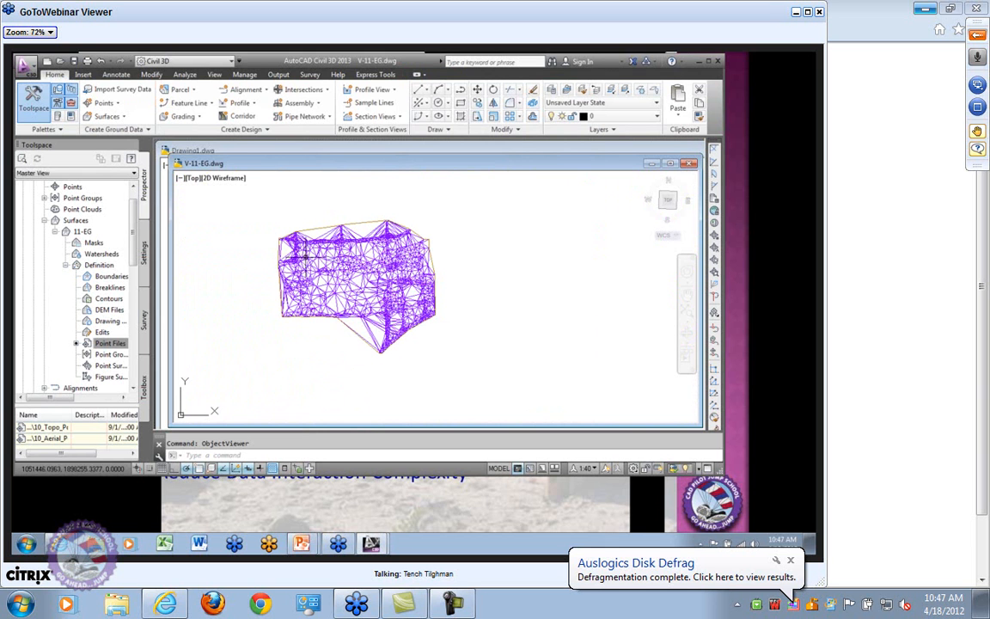
middle_click_drag(308, 251, 309, 268)
scroll(302, 269, "up", 6)
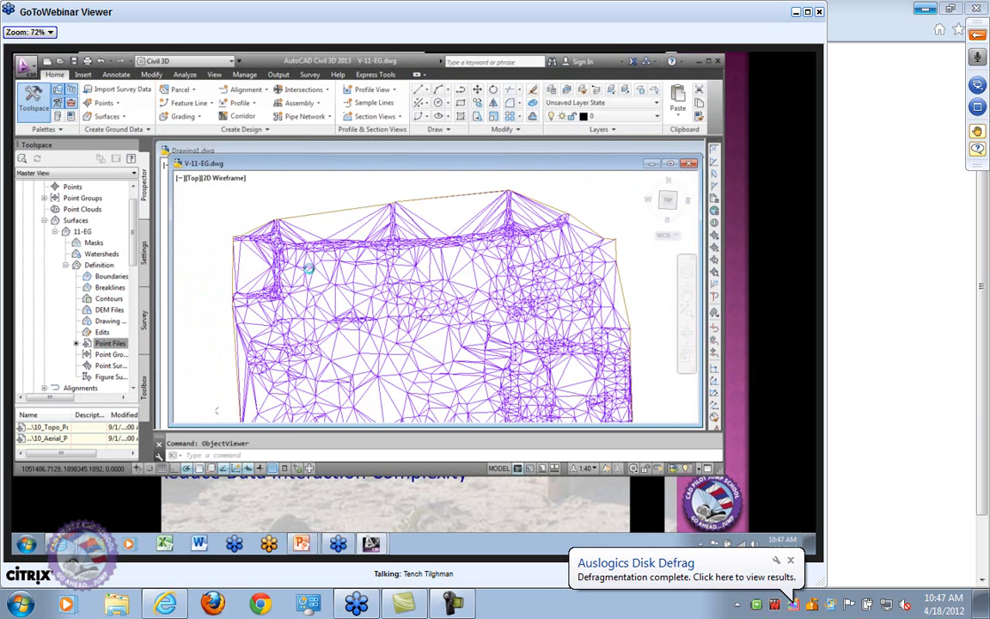
scroll(301, 275, "down", 2)
middle_click_drag(301, 281, 278, 239)
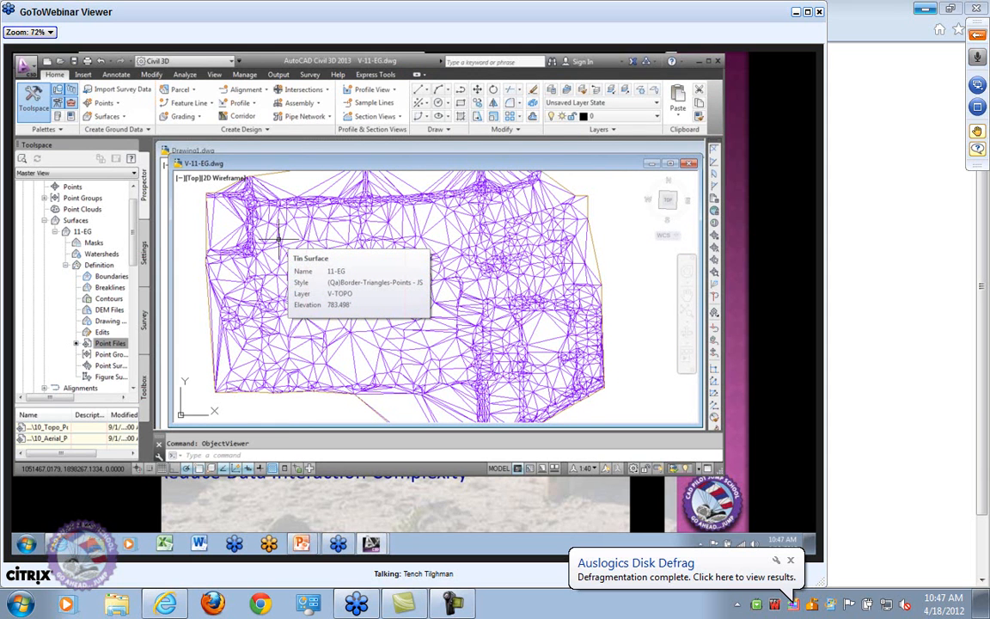
left_click(333, 307)
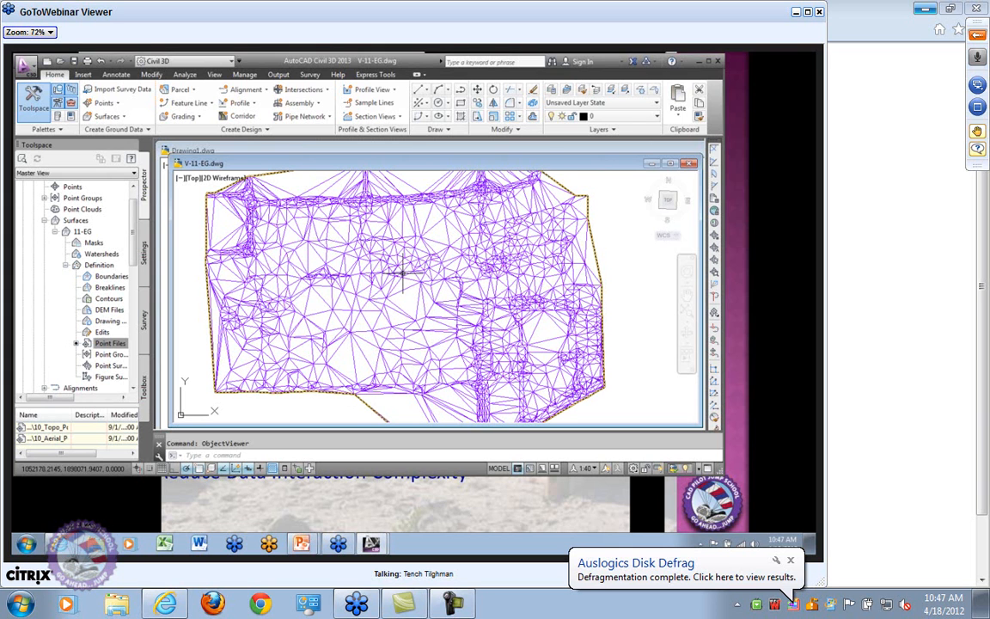
mouse_move(334, 249)
left_mouse_down()
mouse_move(329, 283)
mouse_move(351, 239)
left_mouse_up()
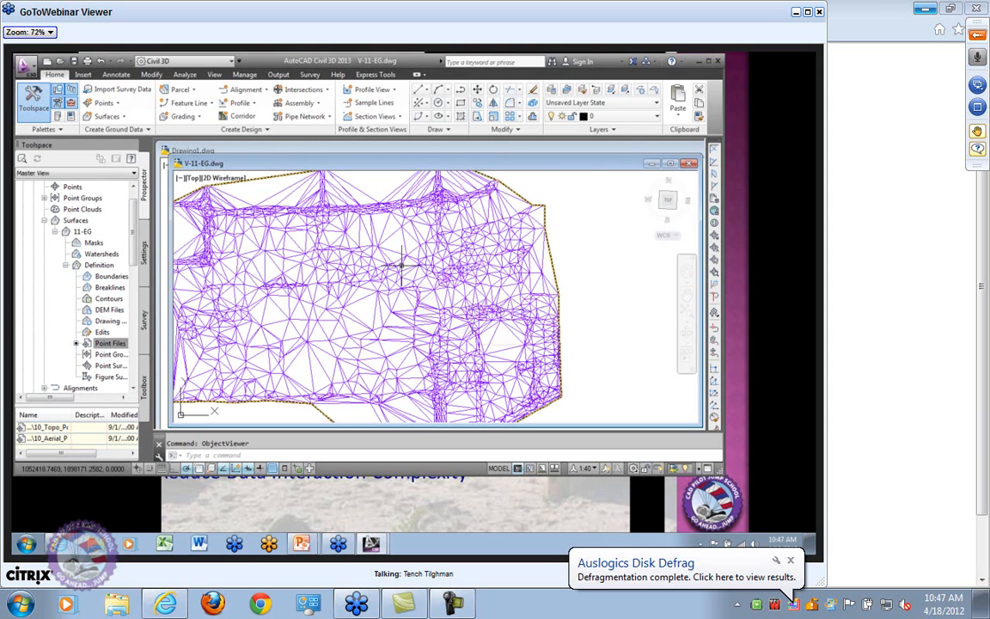
mouse_move(401, 264)
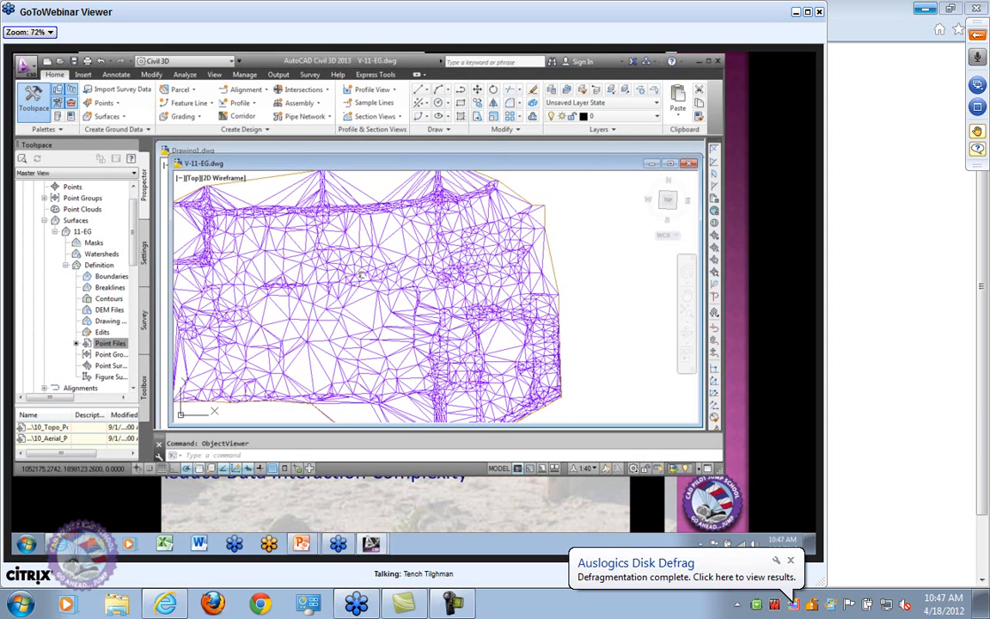
middle_click_drag(325, 248, 368, 246)
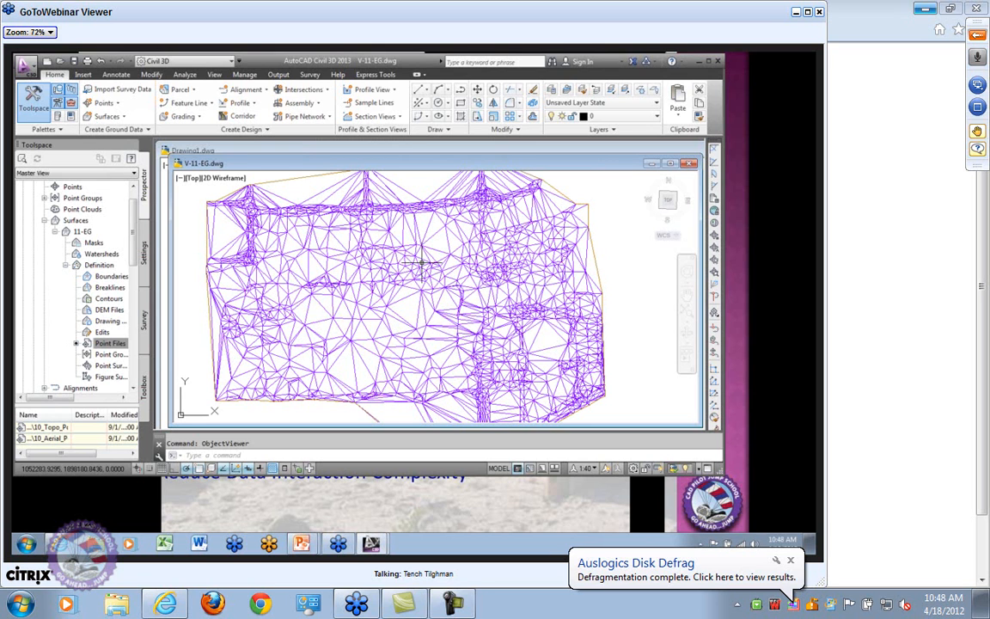
Step: Review the weeding, supplementing and flat-area options for adding contour data to the 11-EG surface, and cancel without adding any
left_click(115, 299)
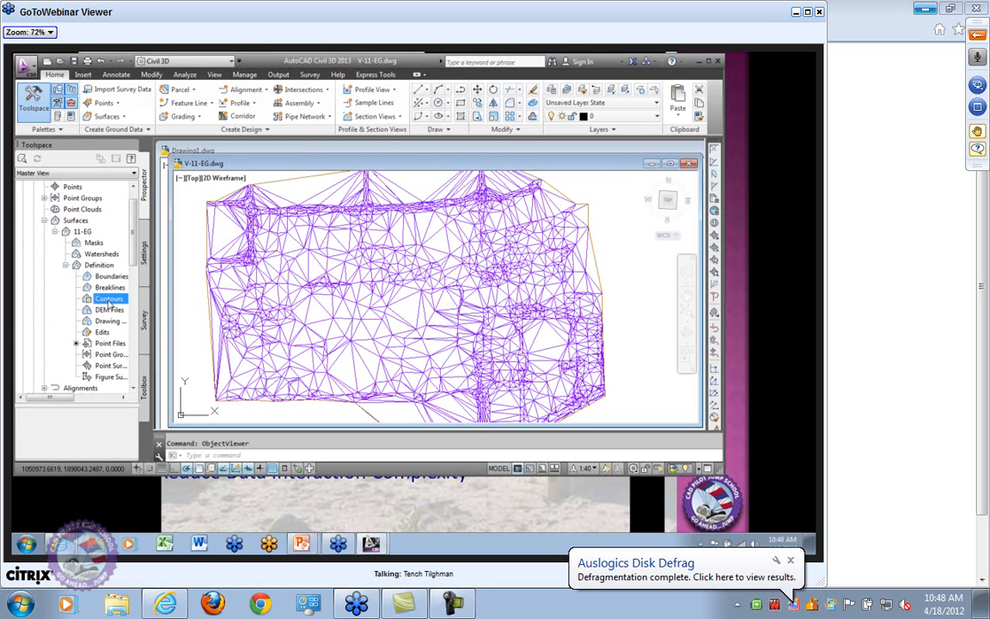
right_click(119, 300)
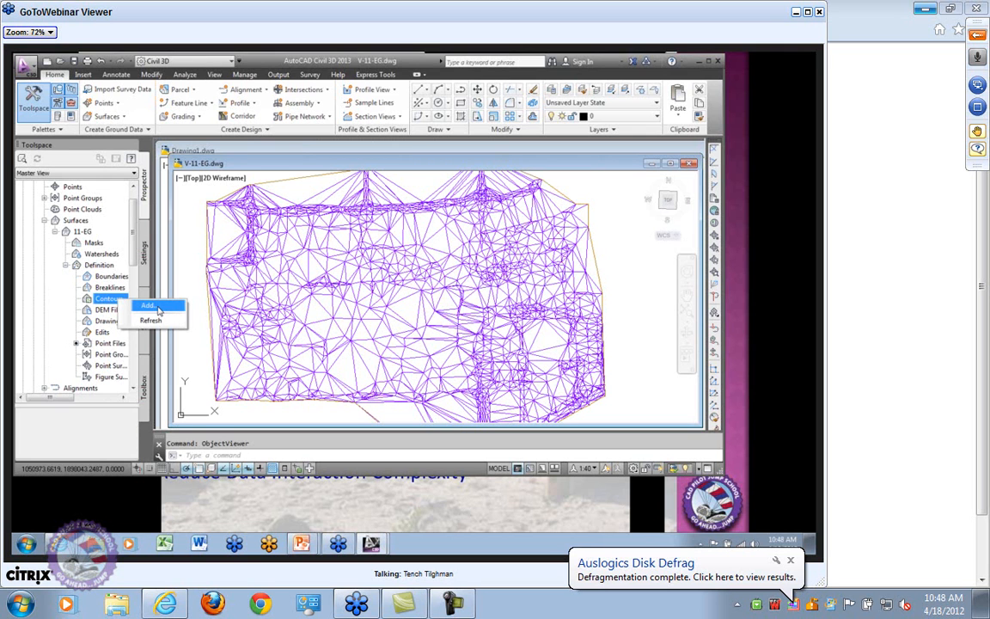
left_click(158, 310)
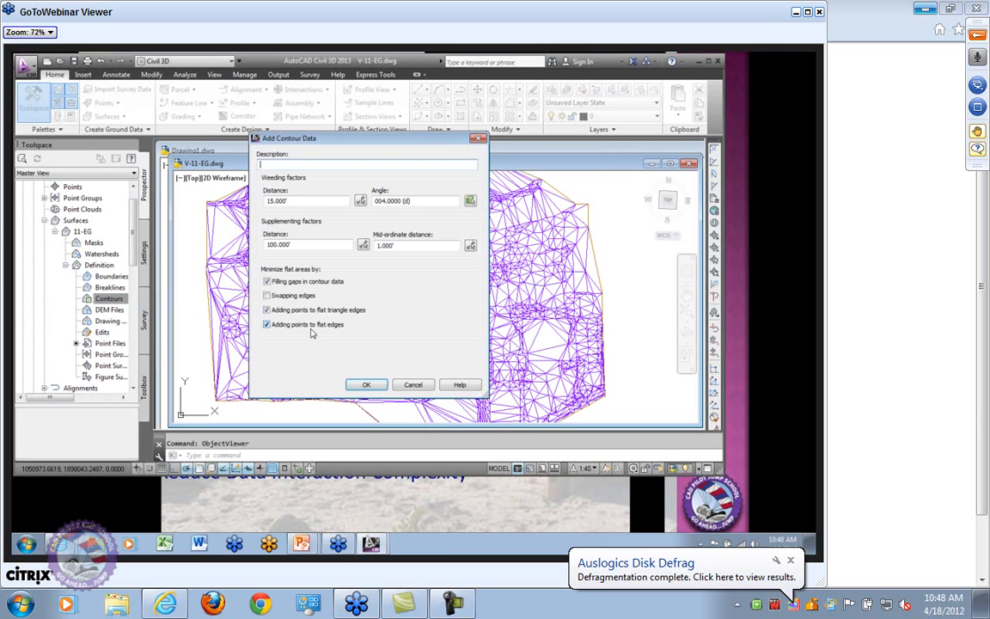
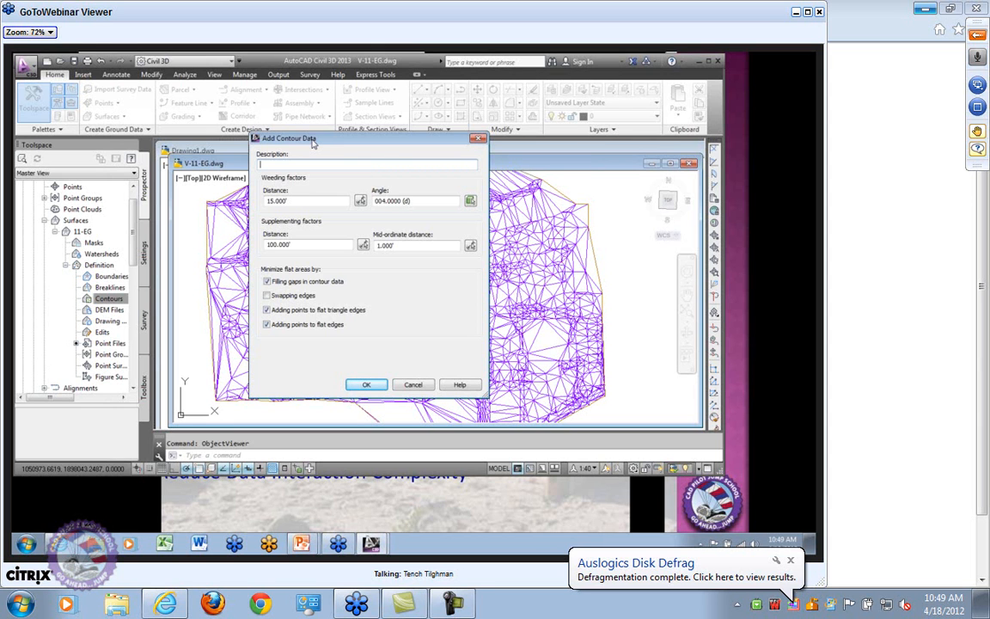
left_click(415, 385)
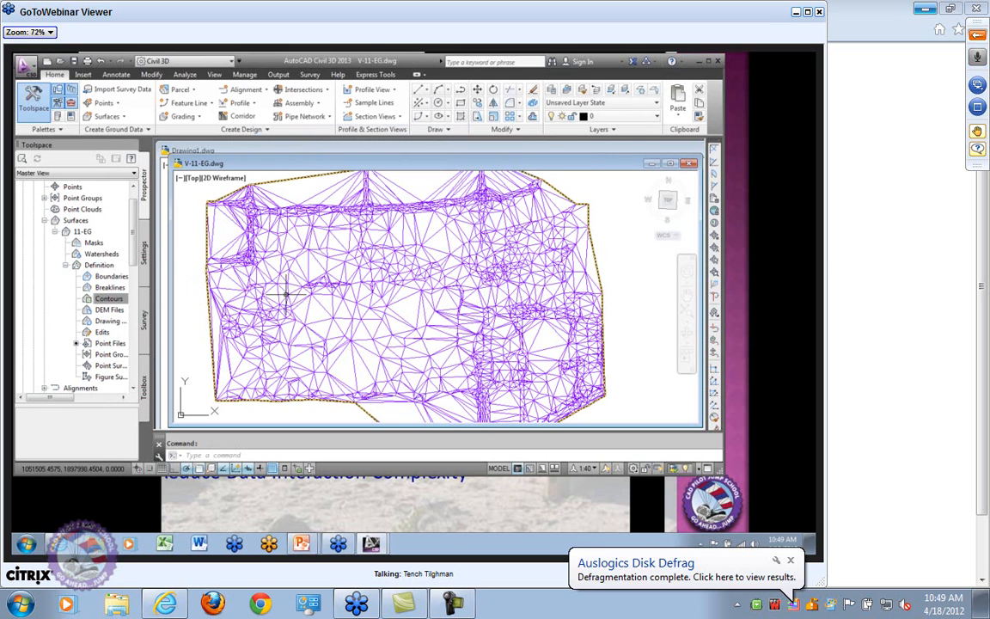
Step: Start inserting an external drawing as a block and browse to the Civil 3D Projects folder on the C: drive
mouse_move(285, 295)
type("insert")
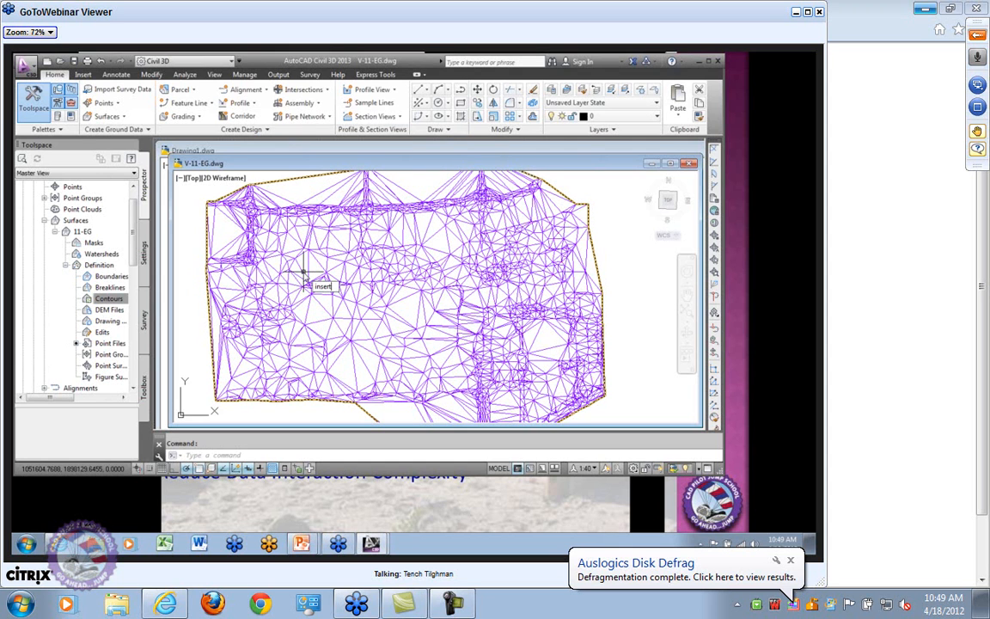
key("Return")
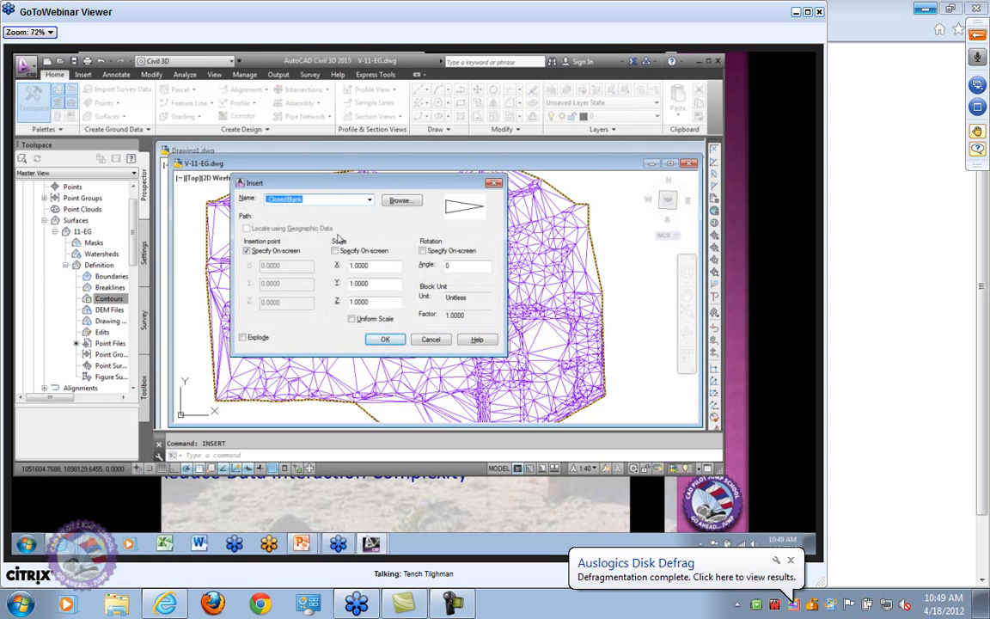
left_click(368, 200)
left_click(369, 201)
left_click(399, 200)
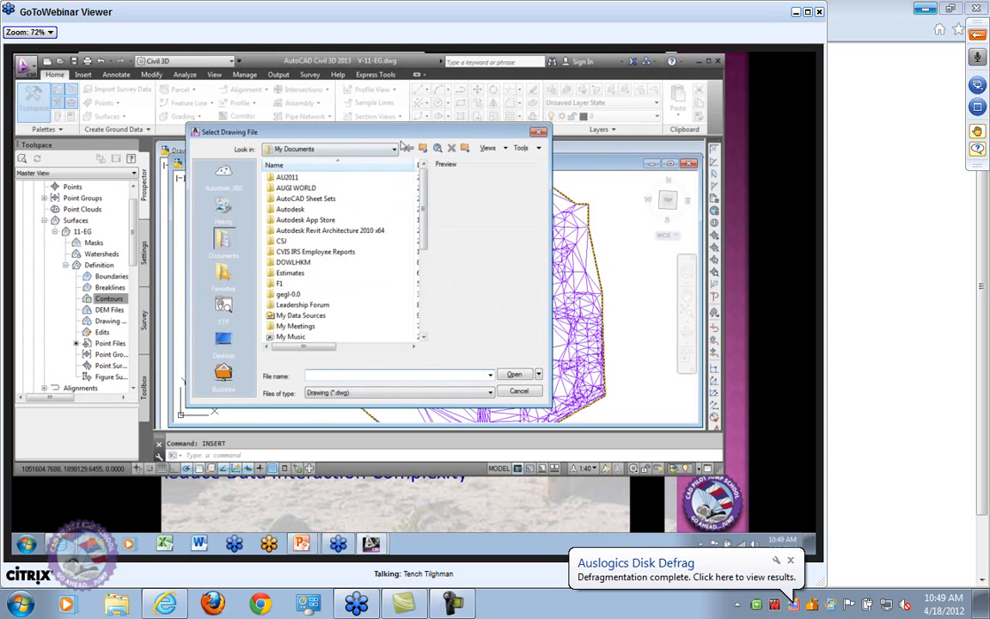
left_click(356, 149)
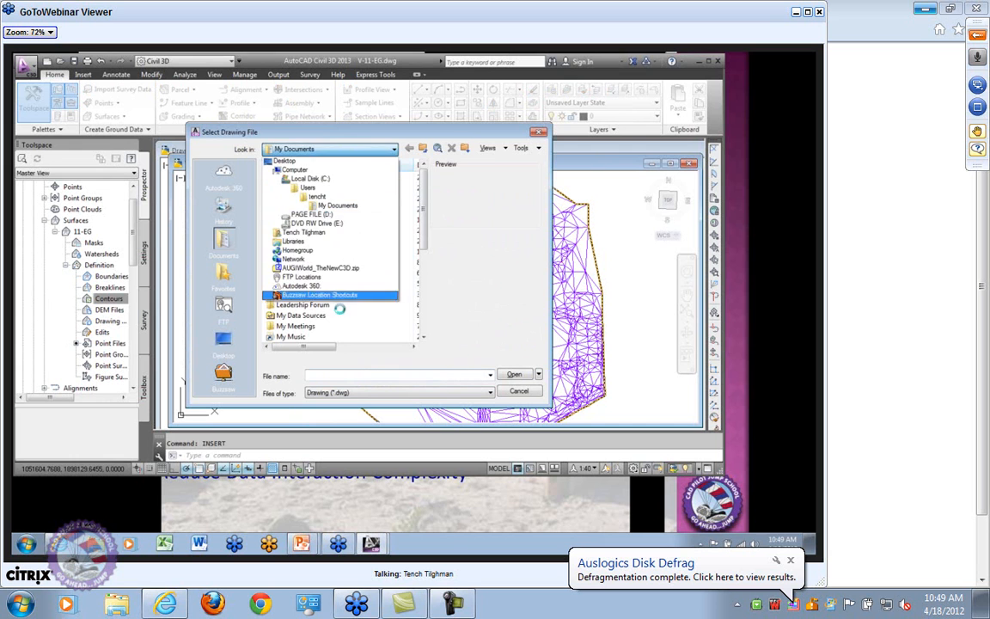
left_click(324, 179)
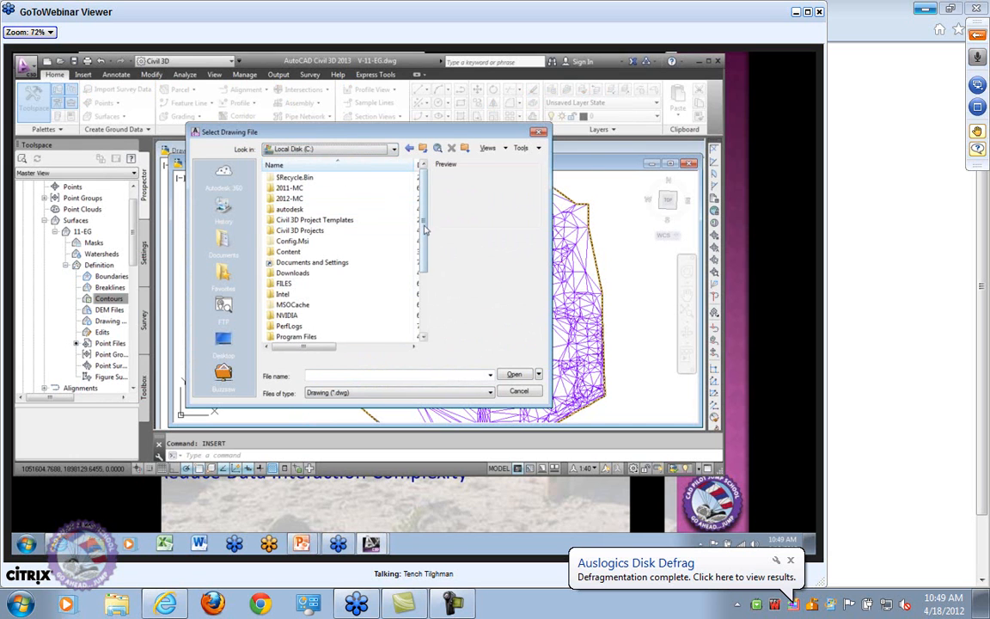
scroll(424, 228, "down", 1)
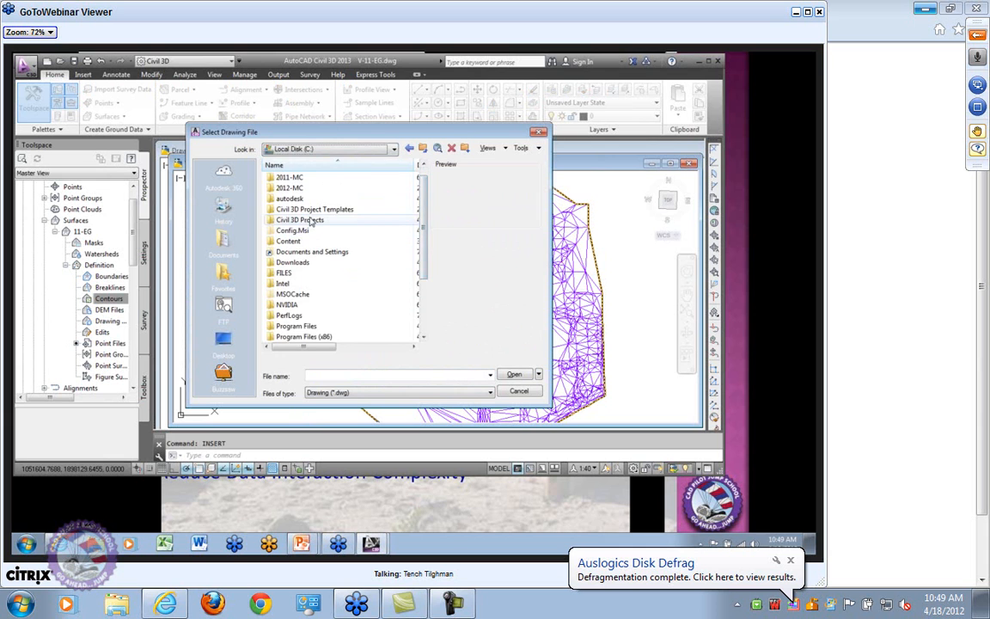
double_click(311, 222)
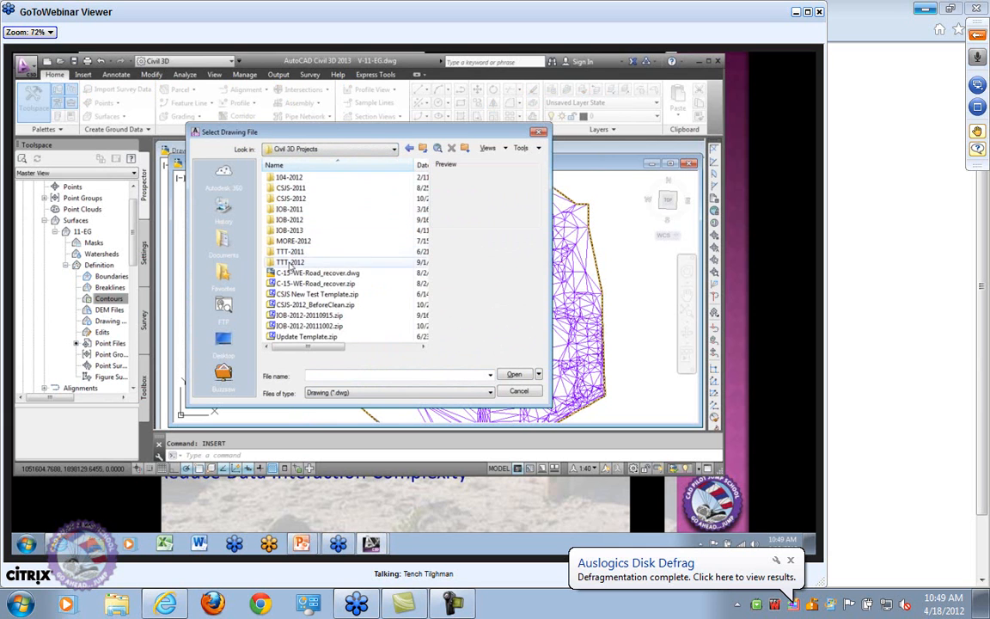
Step: Choose 12_Contours.dwg from IOB-2013\70_Existing_Conditions\Aerials_Ex as the drawing to insert
double_click(288, 231)
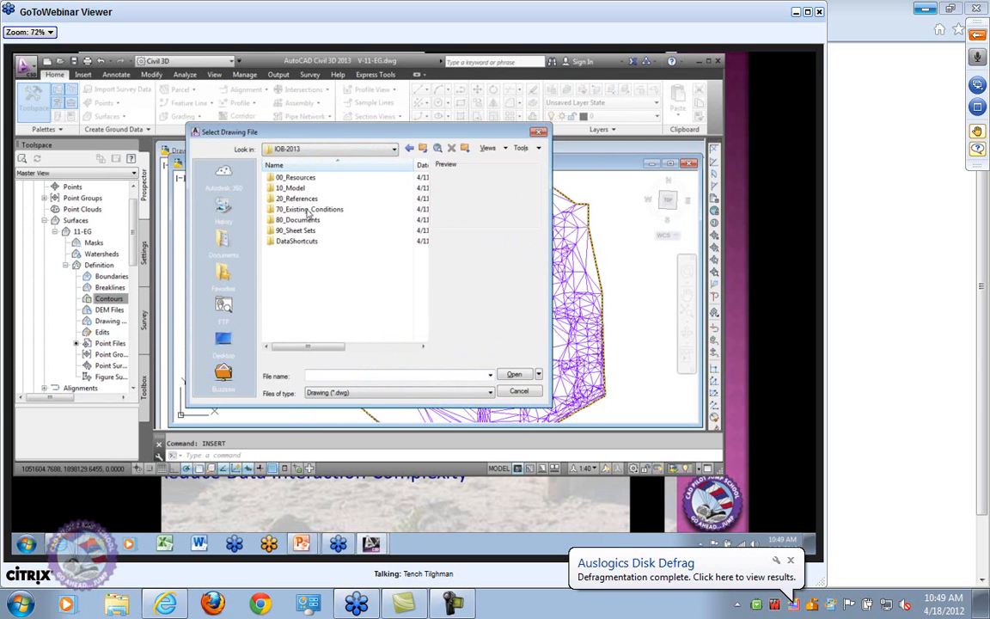
double_click(308, 211)
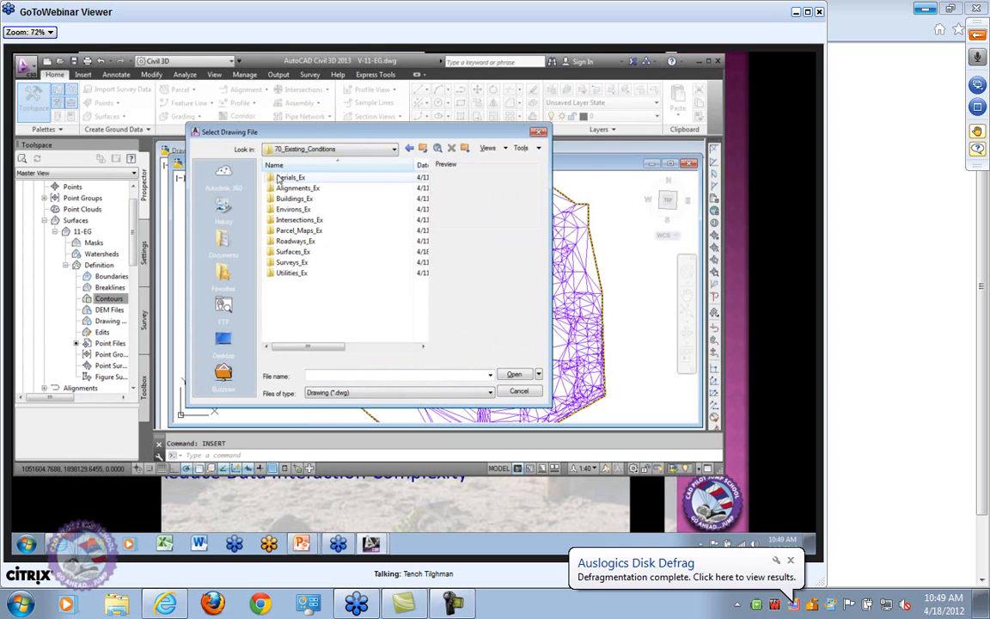
double_click(280, 178)
left_click(298, 177)
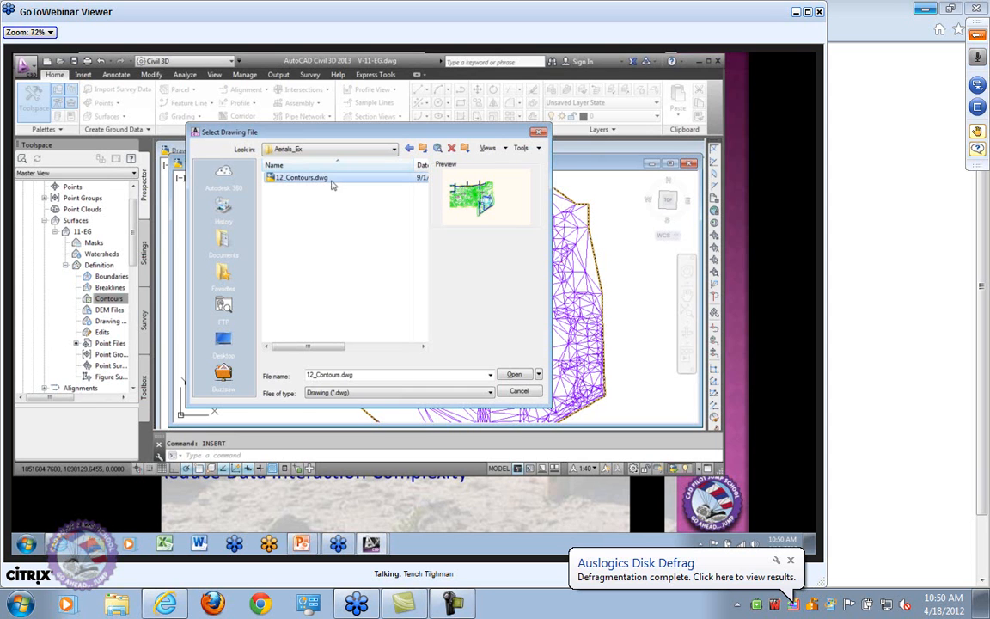
left_click(514, 375)
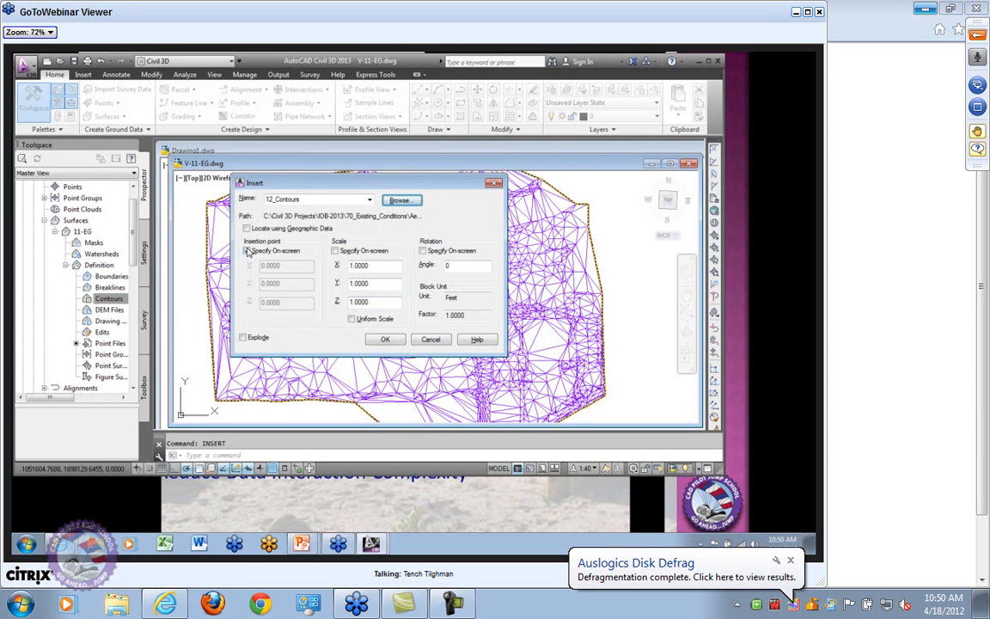
Step: Insert 12_Contours into V-11-EG.dwg, located using geographic data and exploded
left_click(266, 230)
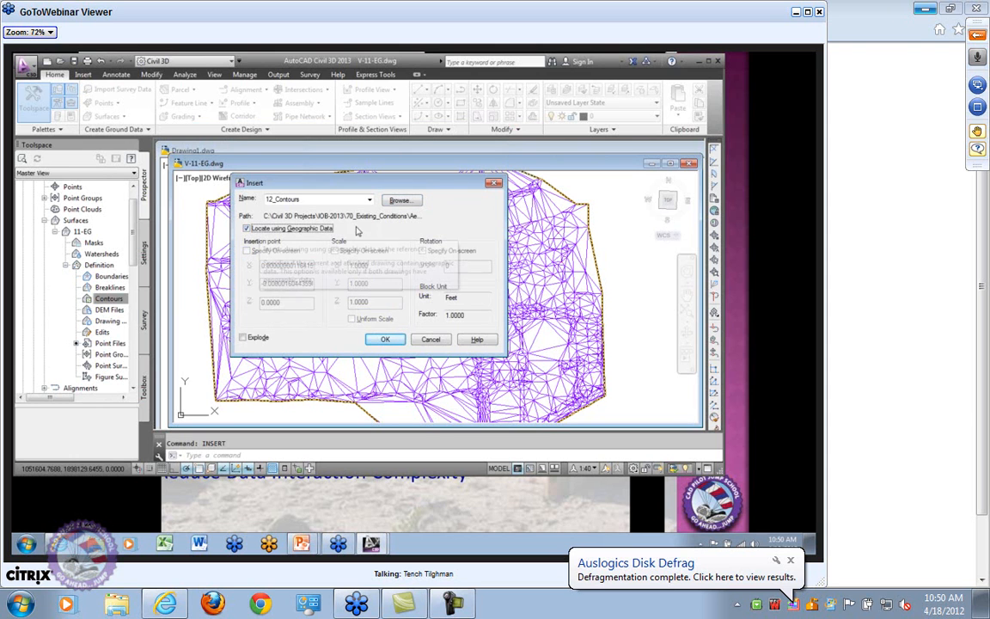
left_click(247, 337)
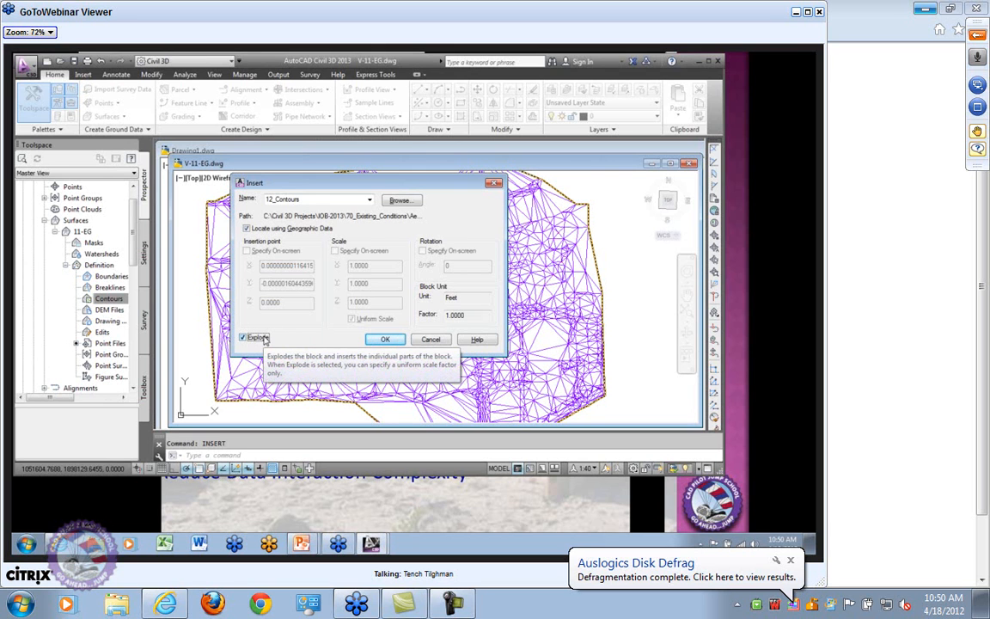
left_click(387, 340)
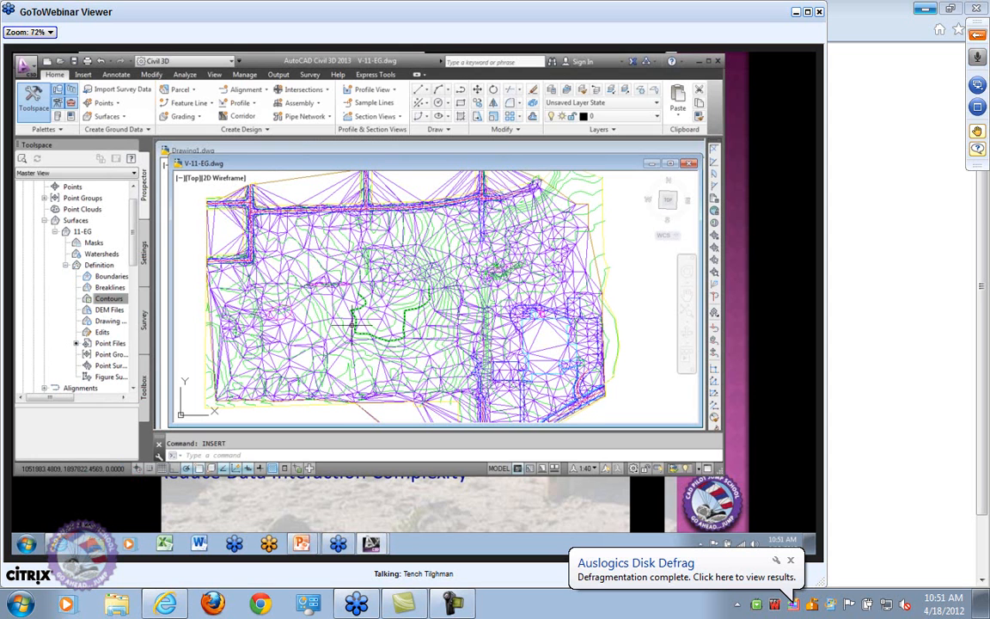
mouse_move(389, 337)
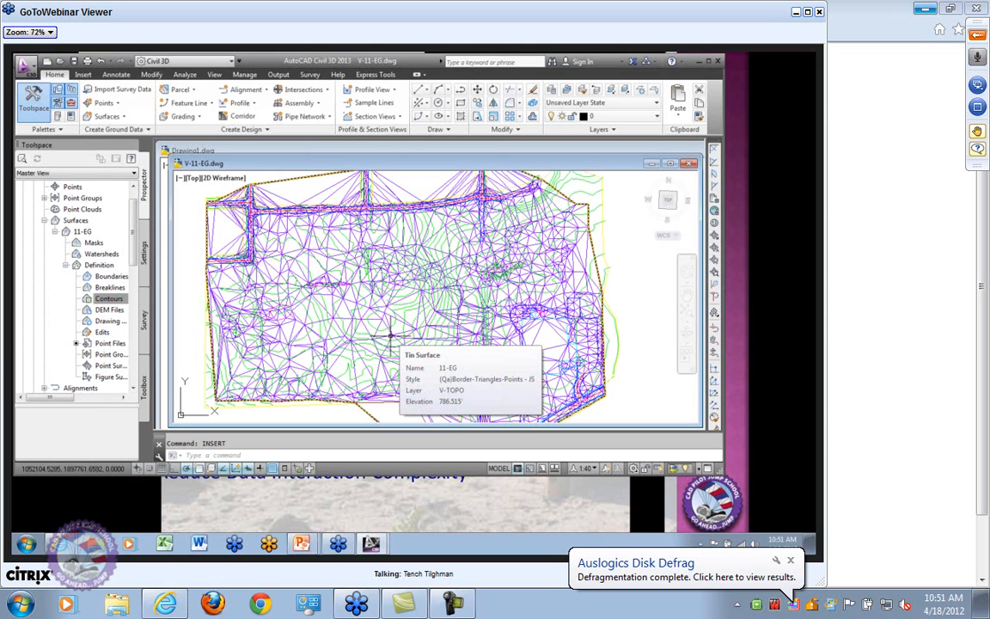
Step: Select one of the inserted green contour polylines and extend the selection to all similar contours
scroll(494, 300, "down", 3)
scroll(368, 296, "up", 5)
scroll(368, 295, "down", 4)
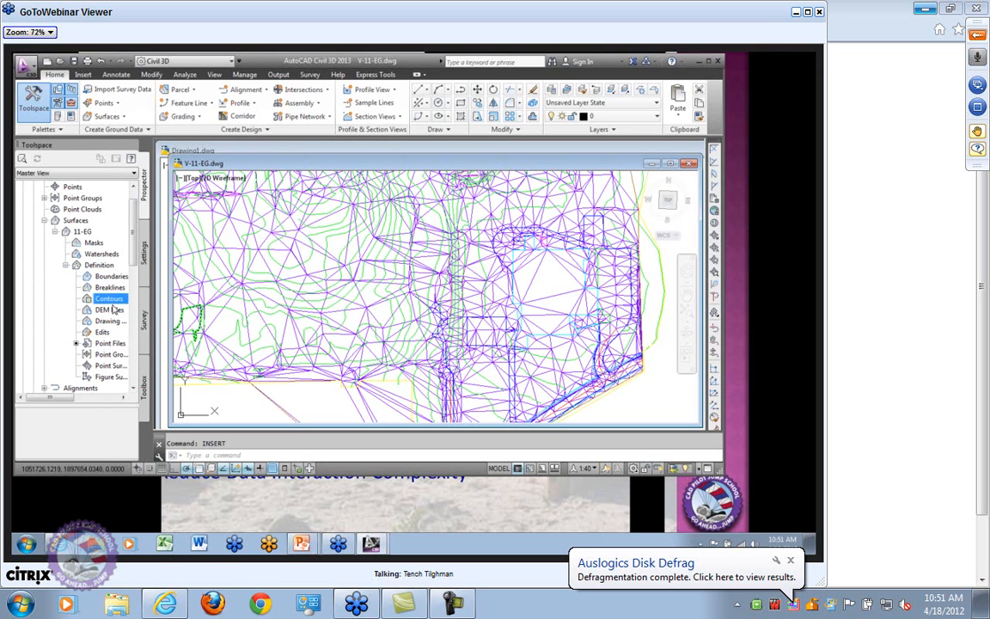
left_click_drag(109, 298, 115, 304)
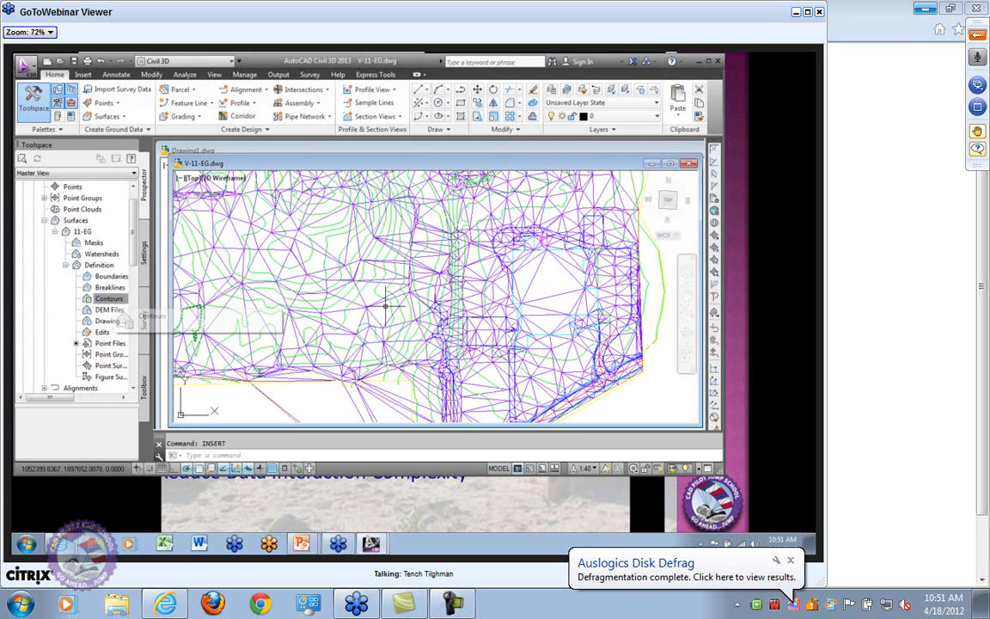
left_click(403, 271)
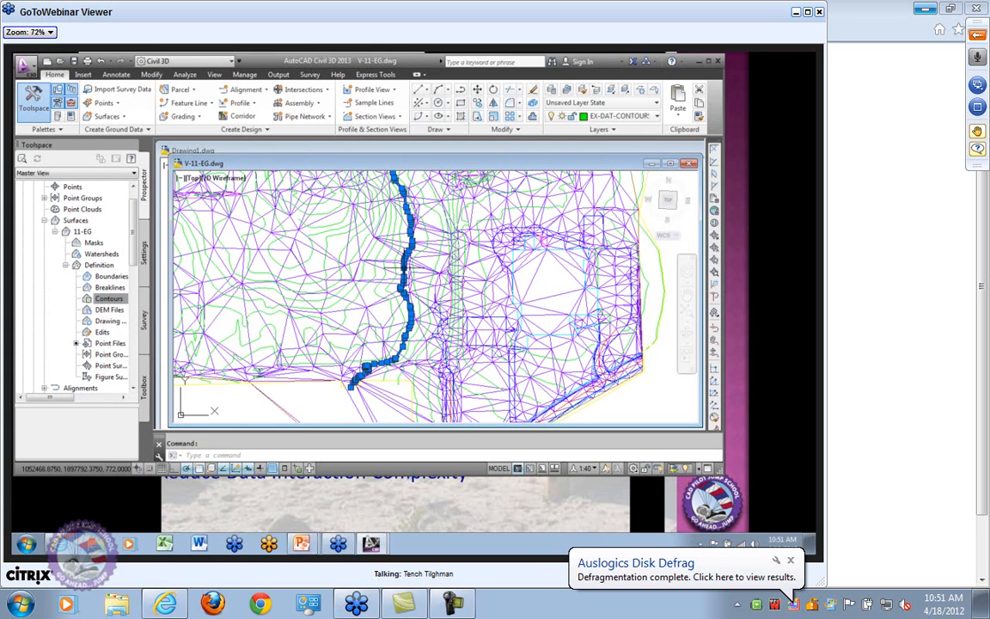
mouse_move(404, 268)
right_click(399, 269)
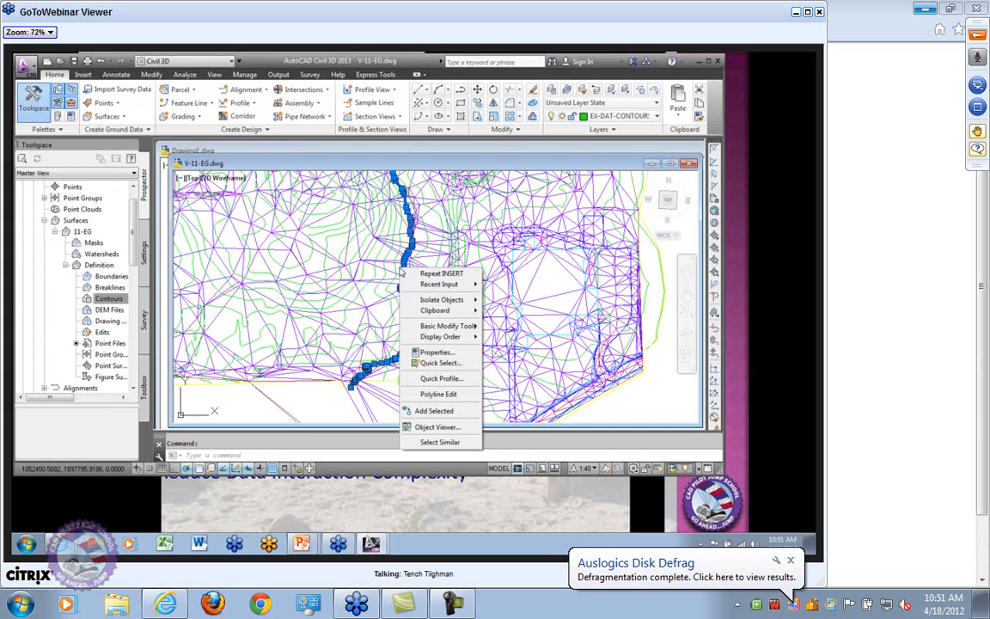
left_click(436, 443)
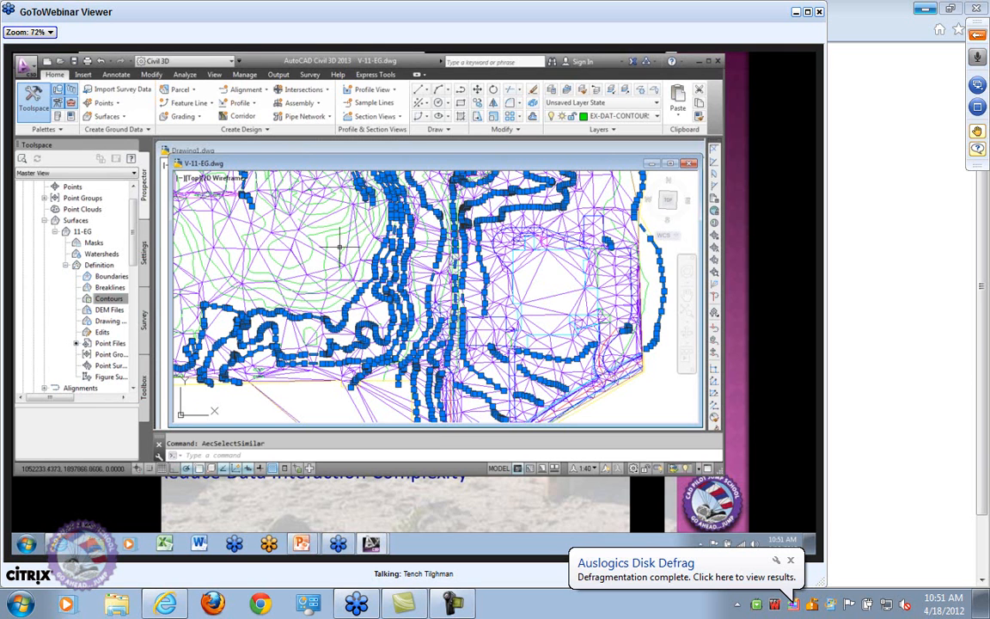
Step: Try to add a contour of the second type and its similar contours to the selection
mouse_move(306, 260)
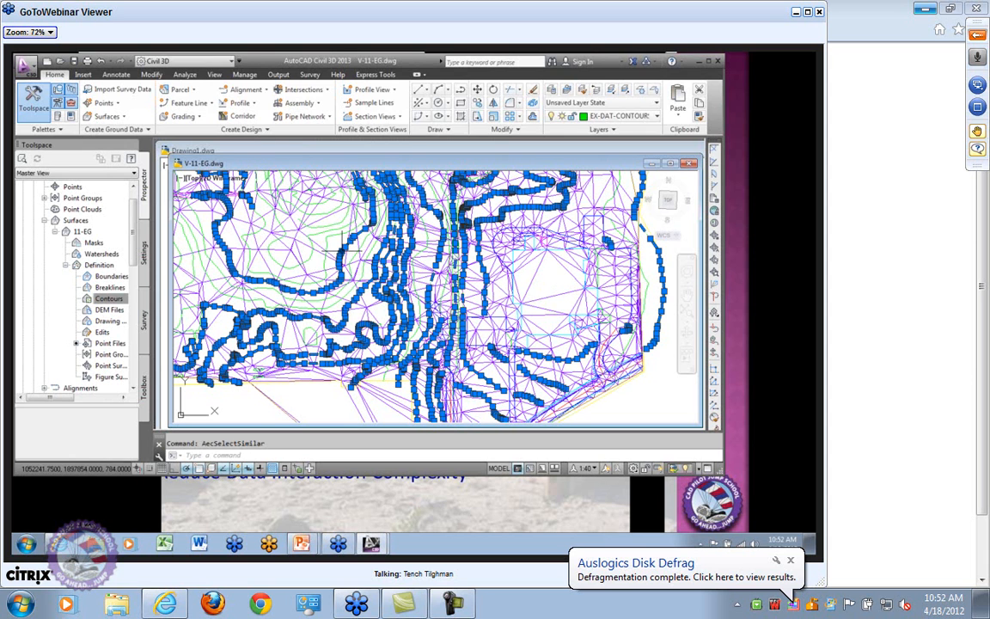
left_click(345, 250)
right_click(338, 244, "shift")
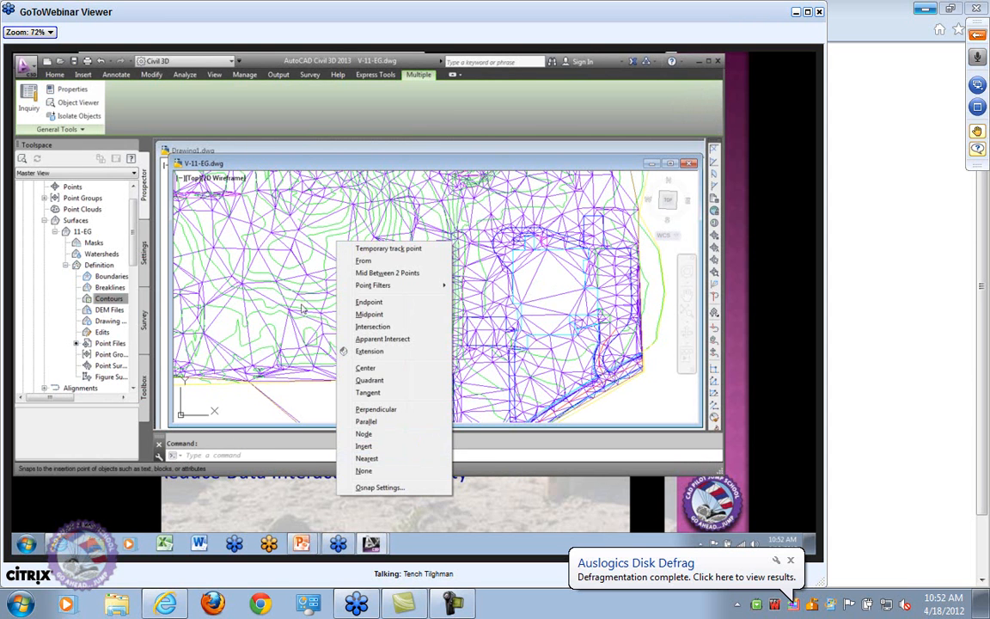
left_click(322, 237)
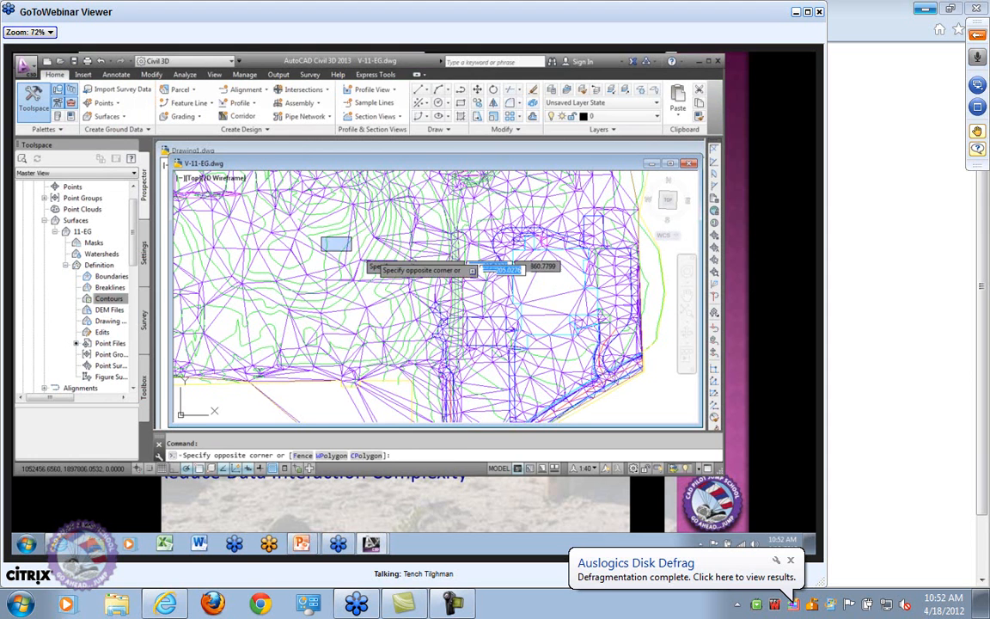
left_click(327, 241)
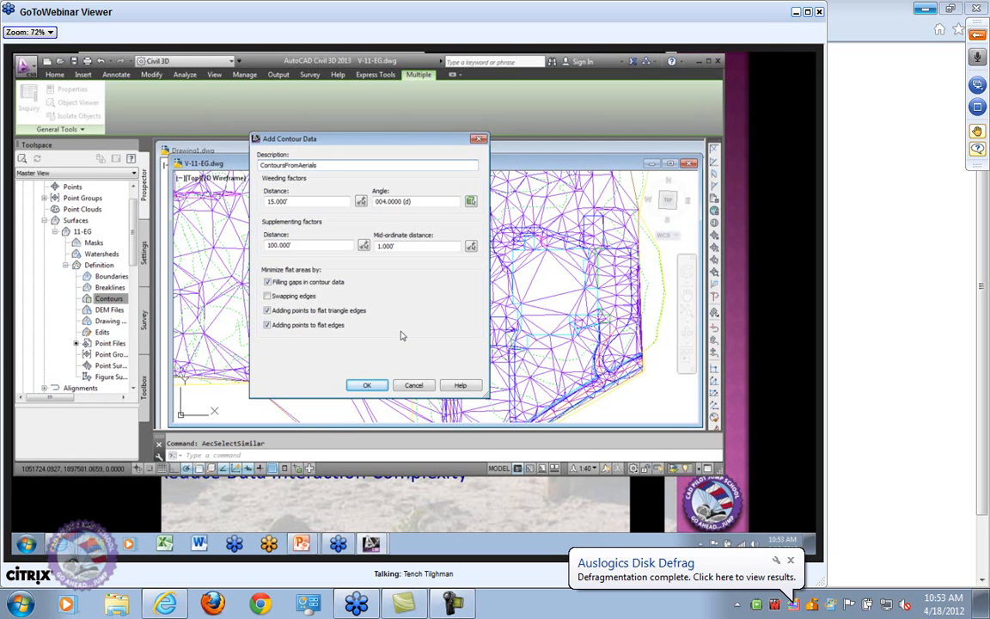
Step: Set the weeding distance to 24 feet and the supplementing distance to 25 feet for the ContoursFromAerials contour data
key("Tab")
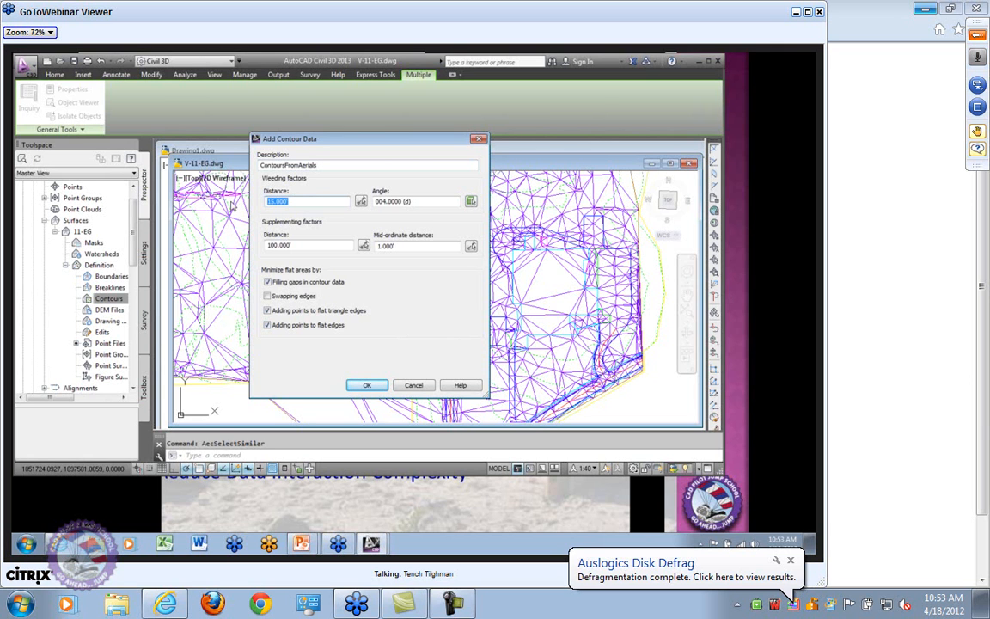
type("24")
key("Tab")
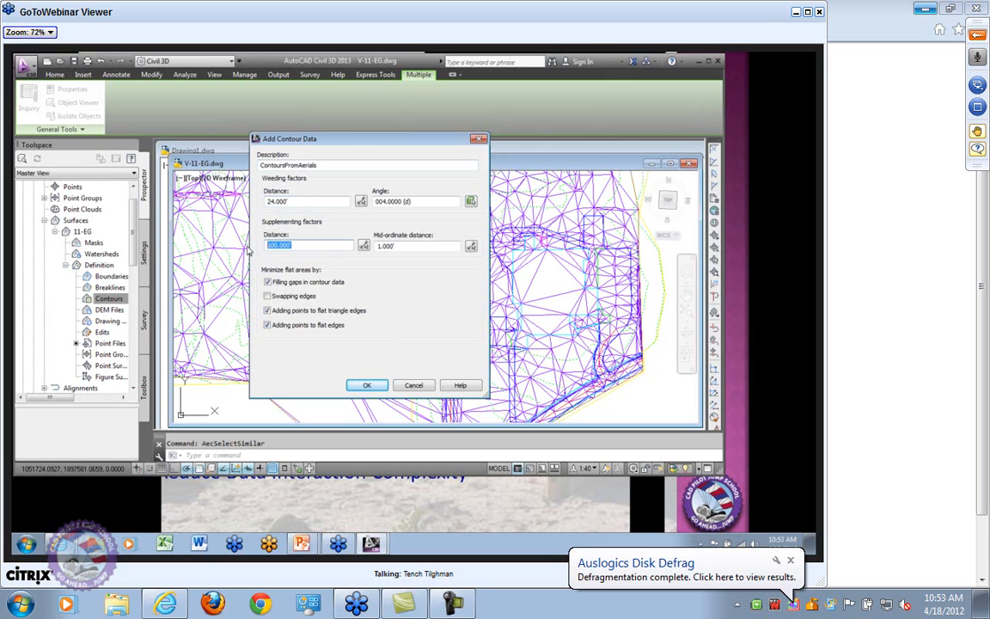
type("25")
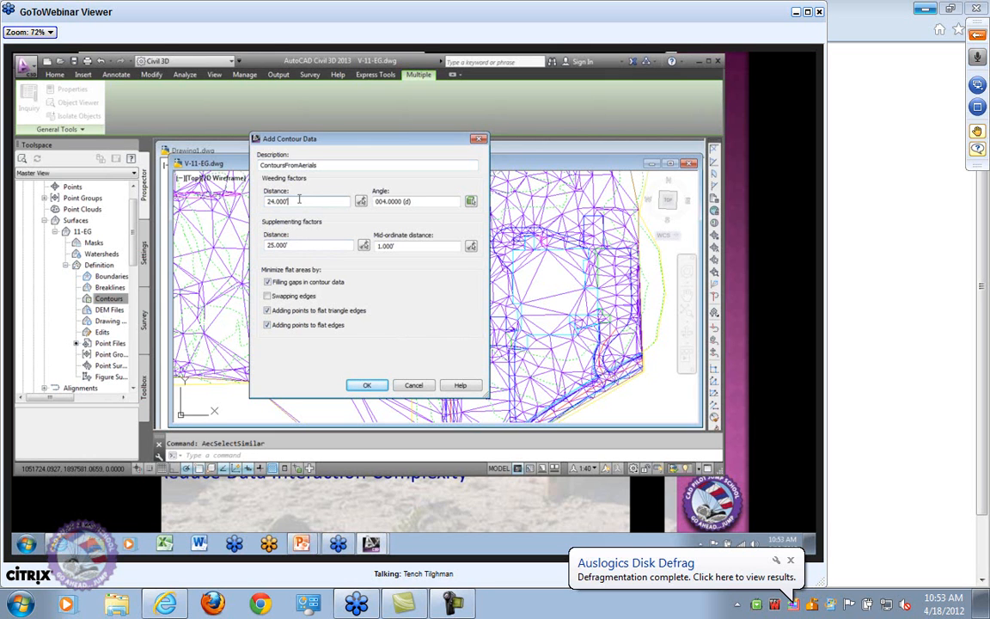
left_click(299, 244)
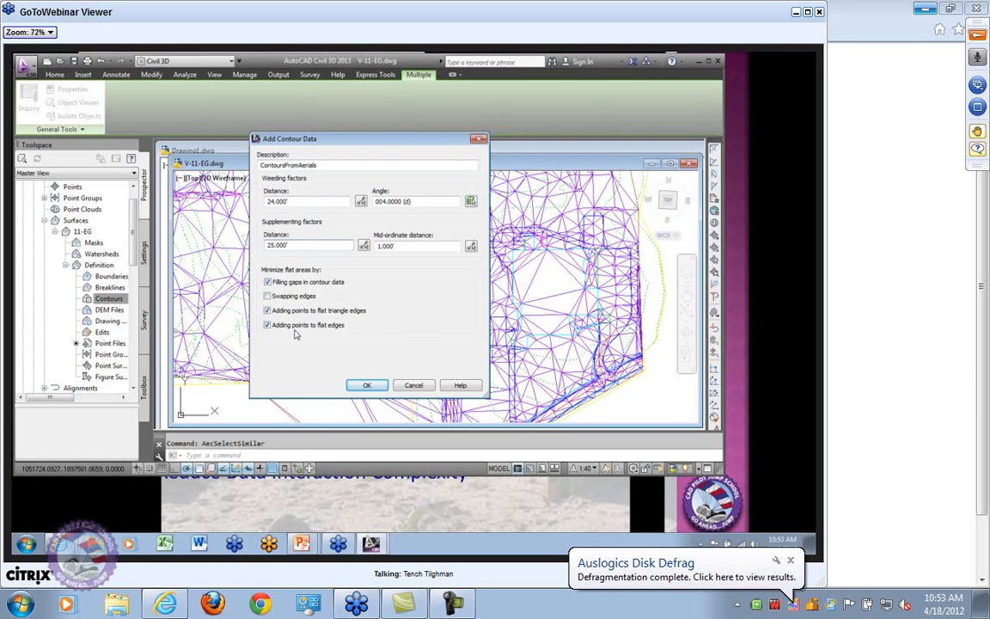
Step: Enable gap filling, edge swapping and both point-adding options for flat areas, add the contour data to 11-EG, and dismiss the event list
left_click(267, 282)
left_click(268, 310)
left_click(267, 324)
left_click(267, 311)
left_click(267, 295)
left_click(267, 281)
left_click(267, 325)
left_click(366, 386)
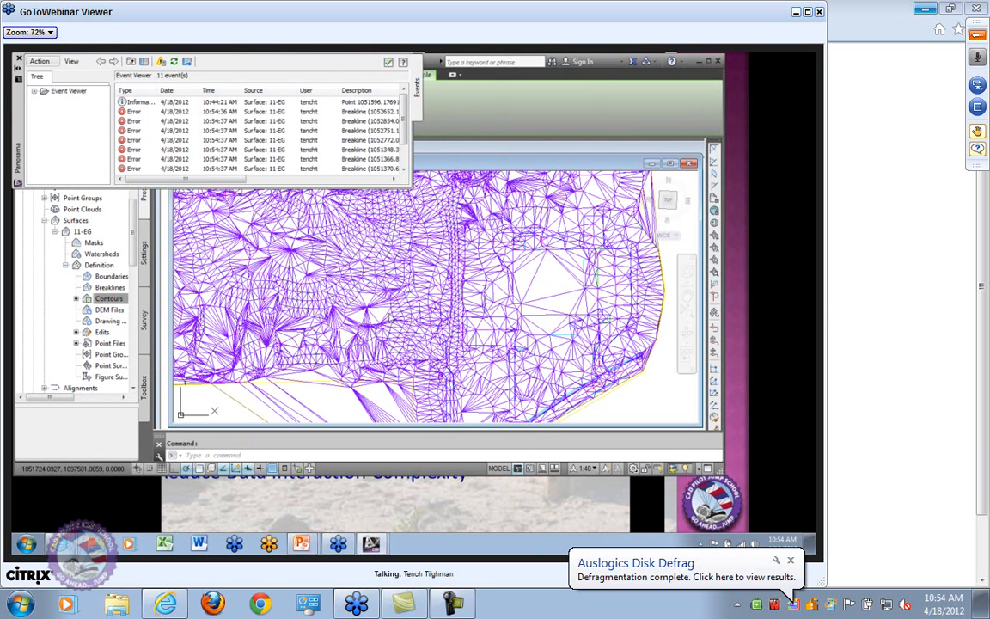
left_click(388, 63)
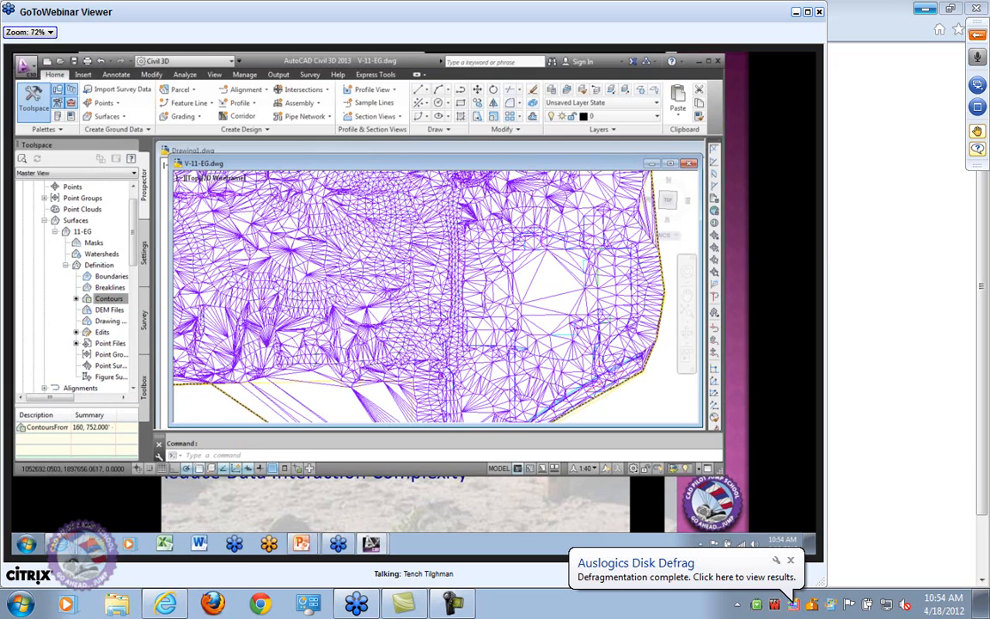
Step: Examine the rebuilt 11-EG triangulation across the site, along the roads and at the surface's outer edges
scroll(434, 297, "down", 5)
scroll(433, 296, "up", 8)
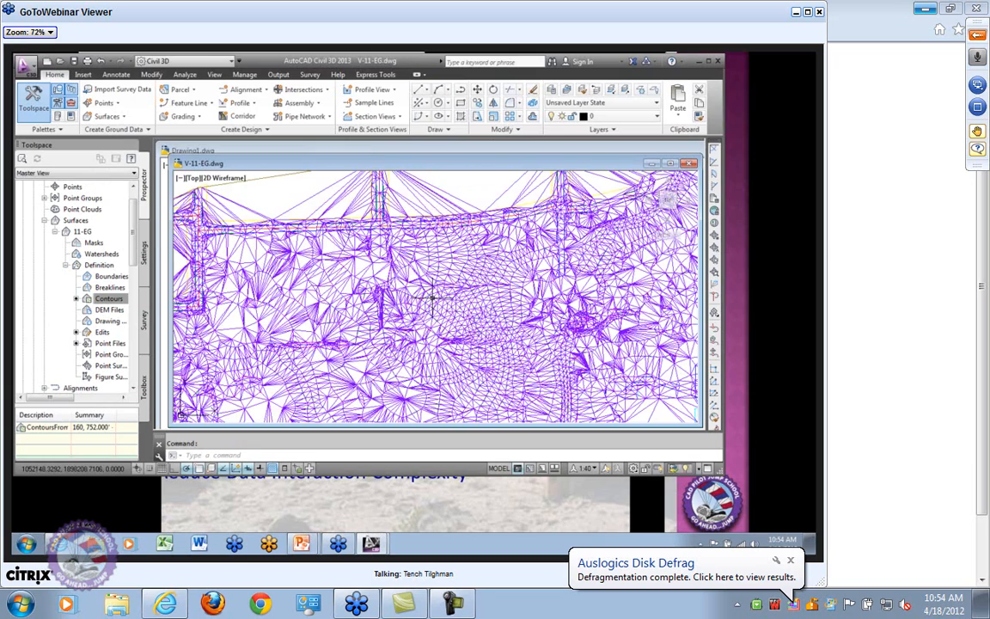
scroll(453, 309, "up", 3)
scroll(556, 380, "down", 3)
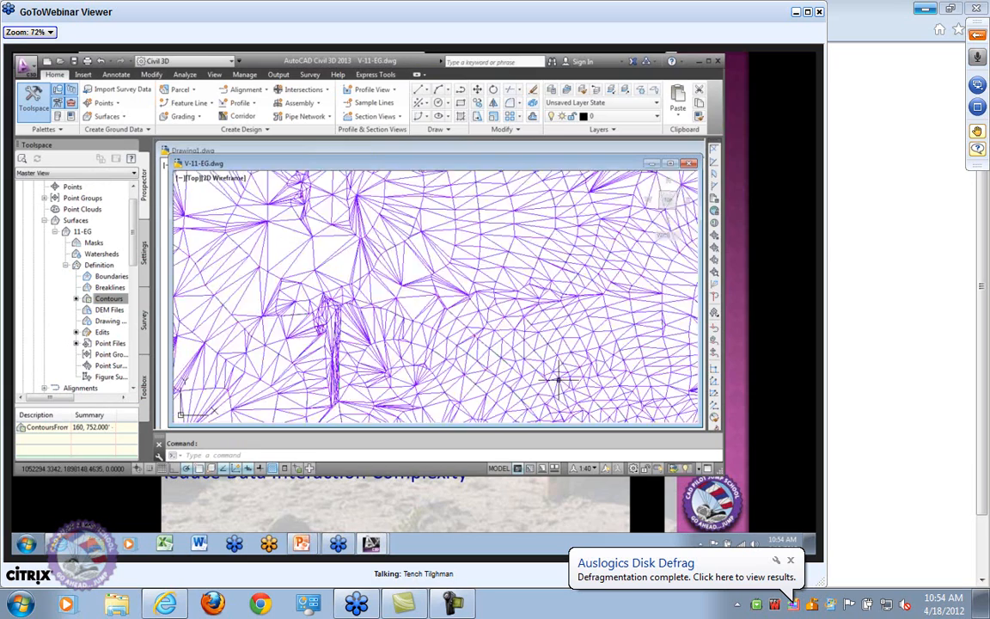
mouse_move(561, 420)
middle_mouse_down()
mouse_move(552, 370)
mouse_move(383, 278)
mouse_move(270, 242)
middle_mouse_up()
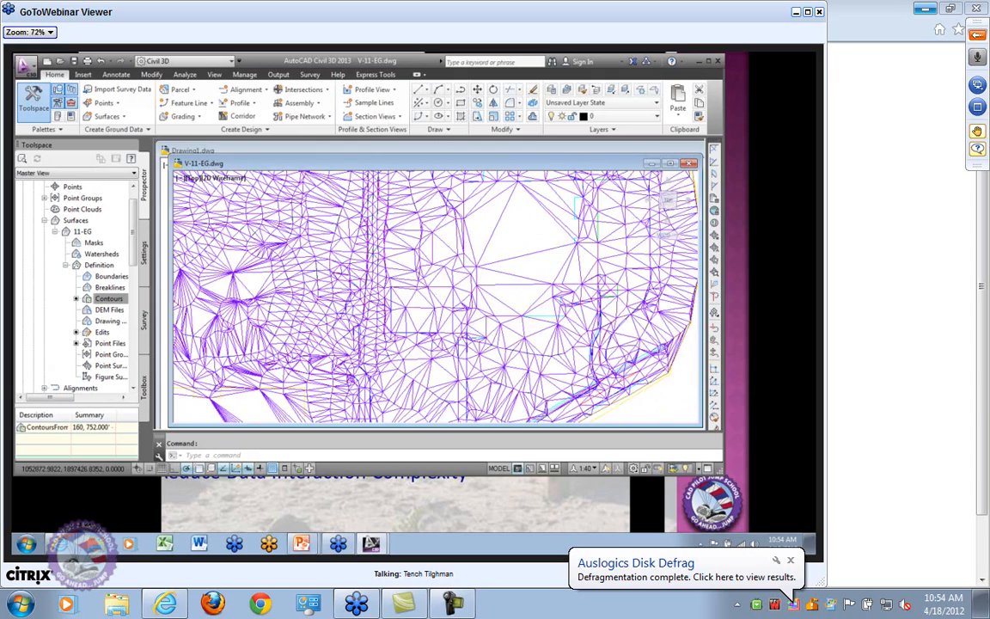
scroll(513, 359, "down", 5)
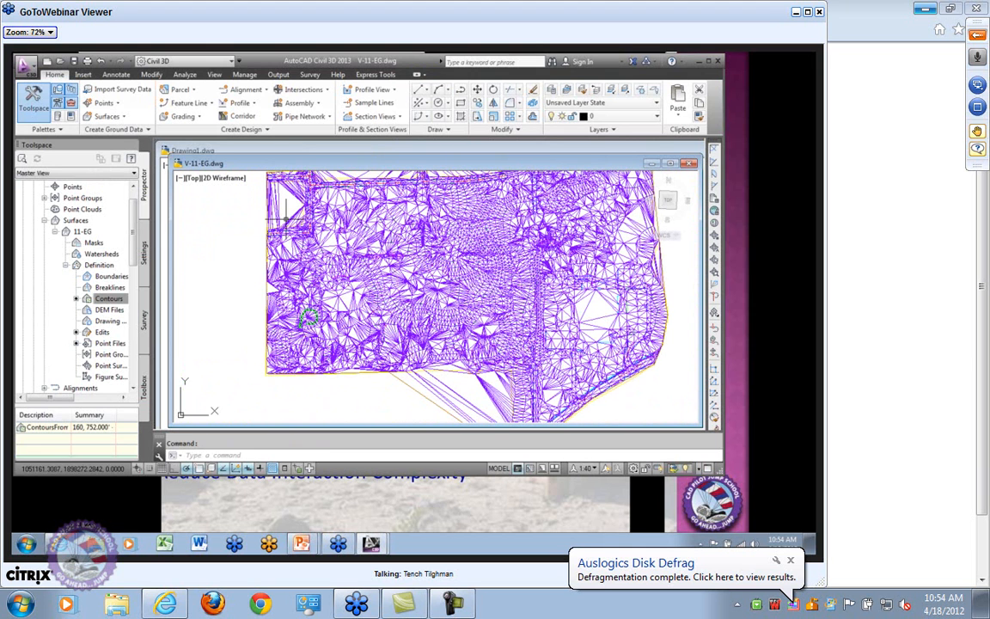
scroll(285, 219, "up", 3)
scroll(322, 249, "up", 3)
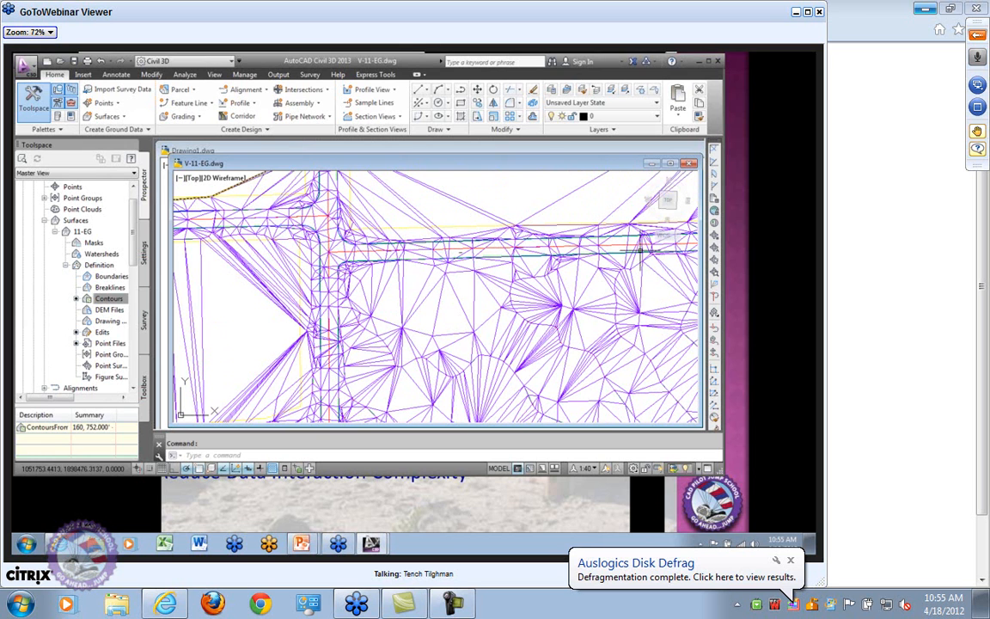
Step: Inspect the 11-EG triangulation around the road intersection and interior areas, and compare it with the surface's overall extent
scroll(348, 271, "down", 3)
scroll(488, 365, "up", 4)
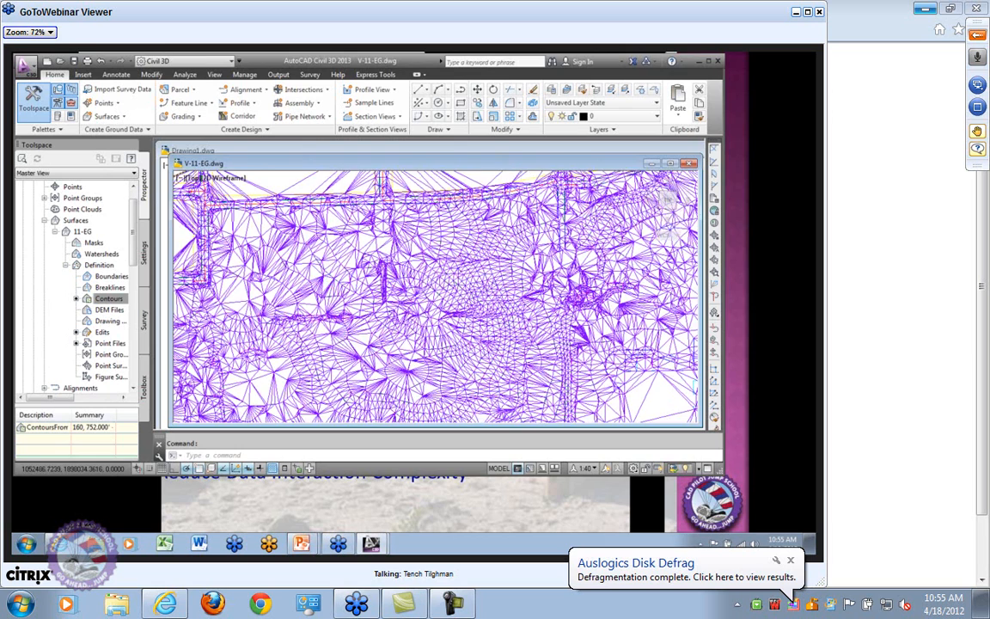
scroll(524, 321, "down", 2)
middle_click_drag(524, 321, 460, 269)
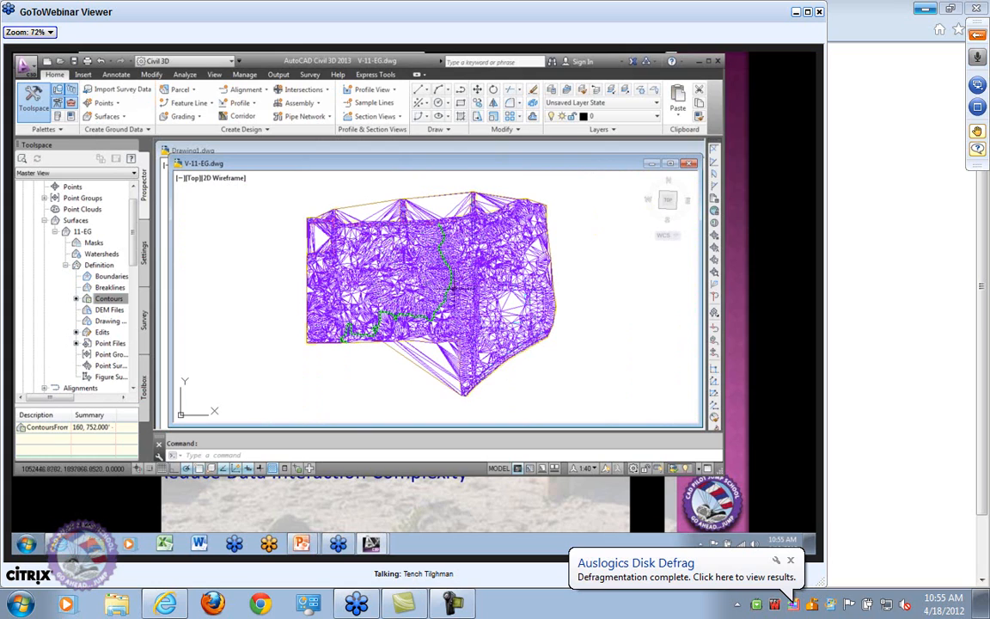
scroll(412, 297, "up", 2)
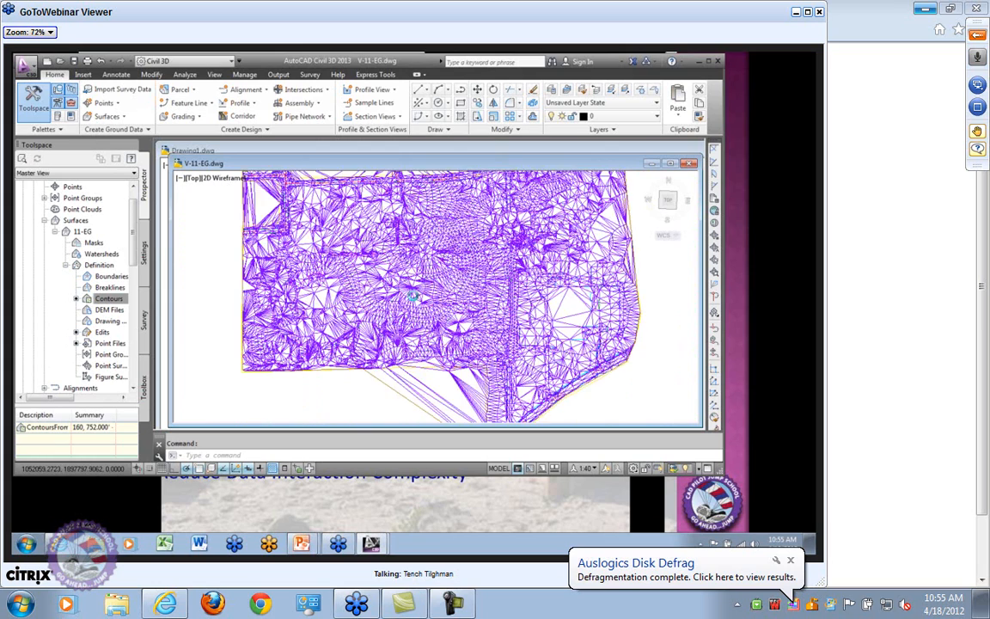
scroll(413, 298, "up", 4)
scroll(454, 292, "down", 2)
scroll(455, 289, "down", 4)
middle_click_drag(454, 289, 379, 268)
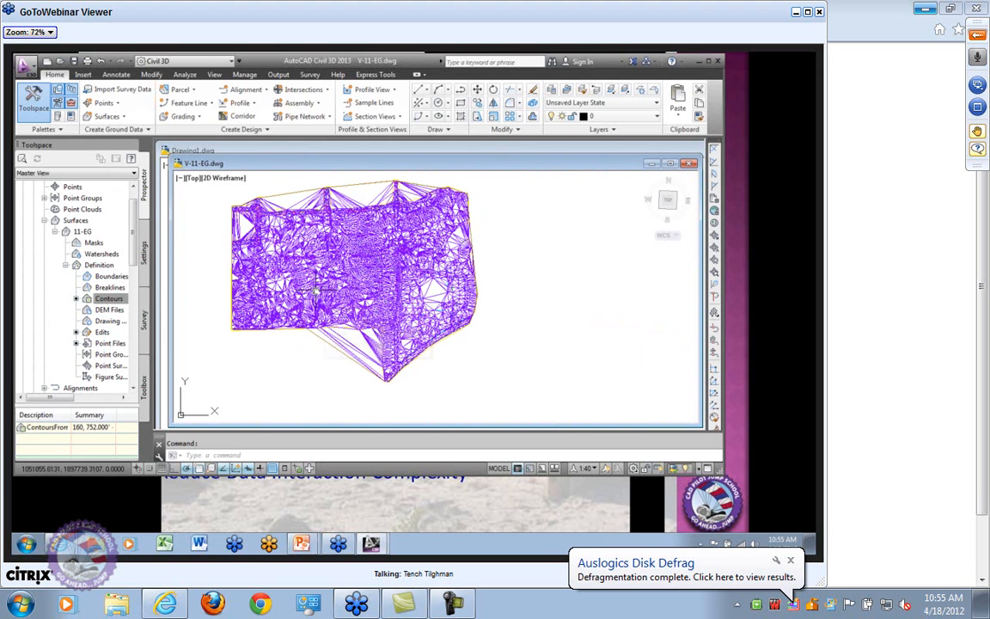
middle_click_drag(275, 256, 272, 276)
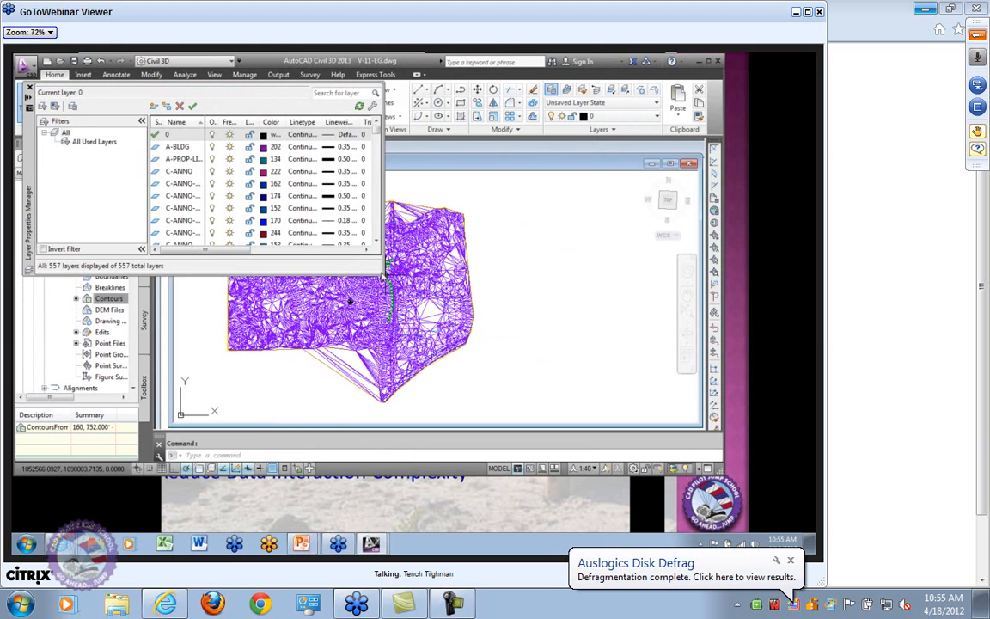
Step: Enlarge the layer manager, widen its layer names, and review the EX-DAT layers from EX-DAT-BRKL through EX-DAT-TFC
left_click_drag(384, 275, 519, 349)
left_click_drag(512, 135, 504, 250)
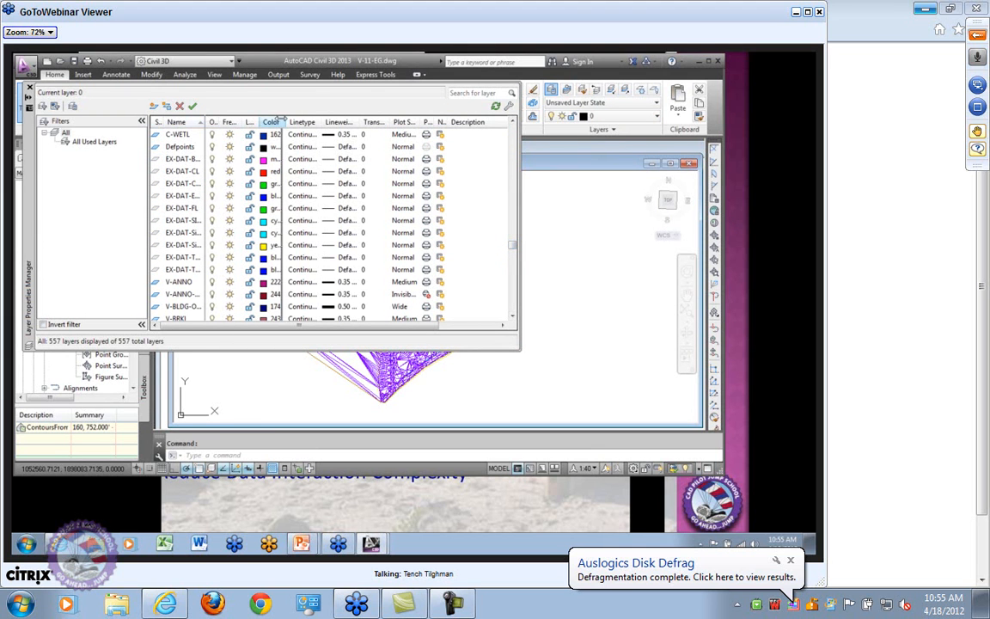
left_click_drag(281, 118, 282, 120)
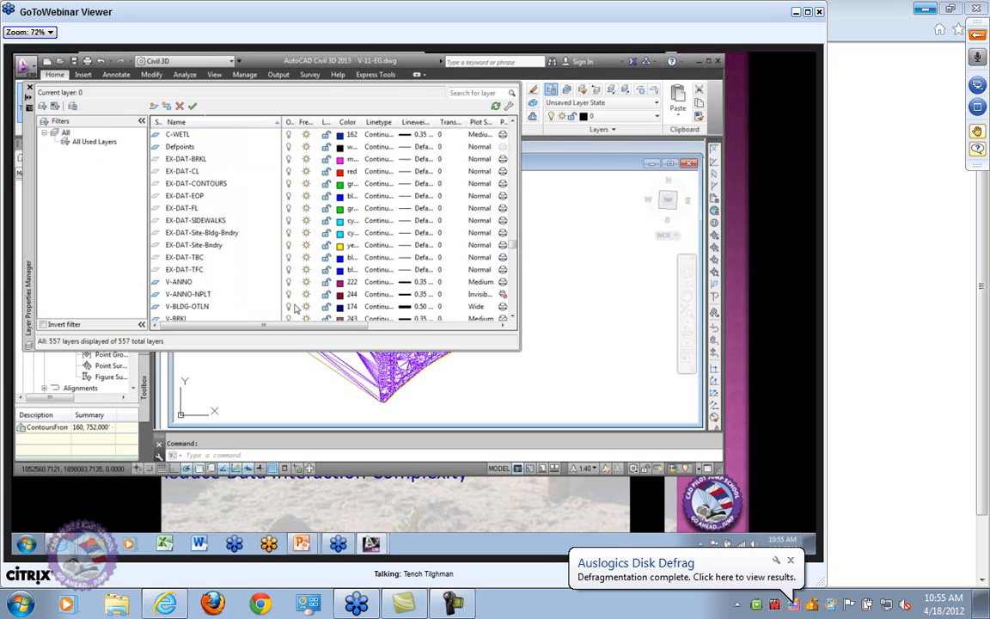
left_click(188, 161)
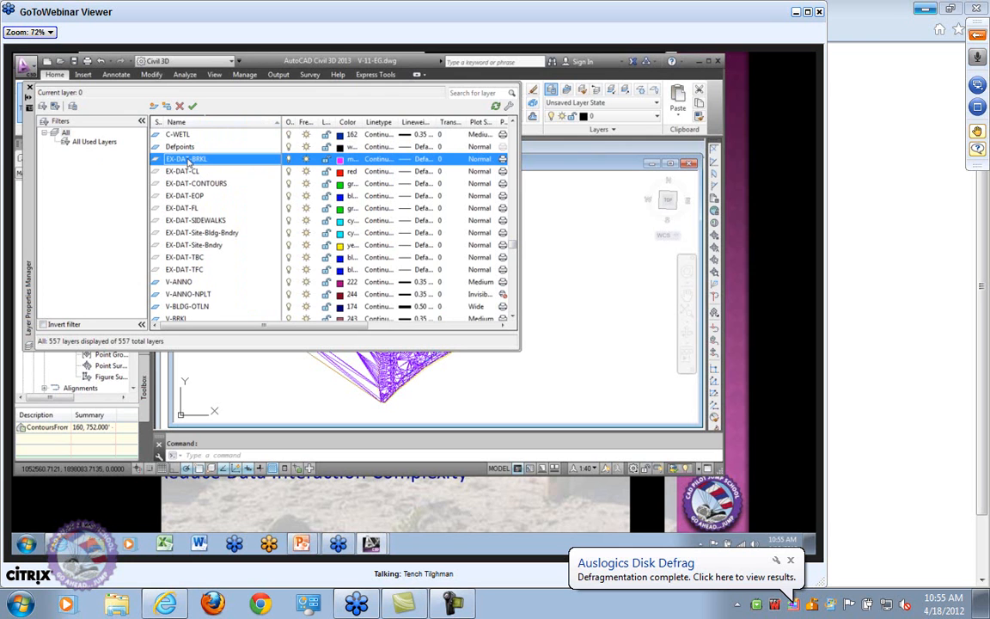
left_click(186, 184)
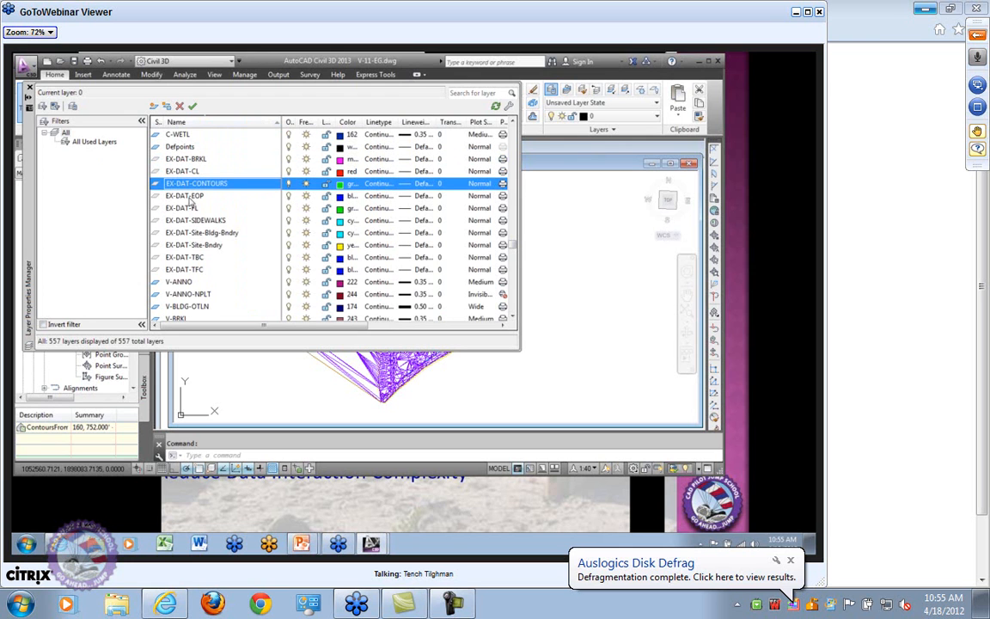
left_click(189, 196)
left_click(187, 208)
left_click(199, 221)
left_click(207, 233)
left_click(205, 245)
left_click(203, 258)
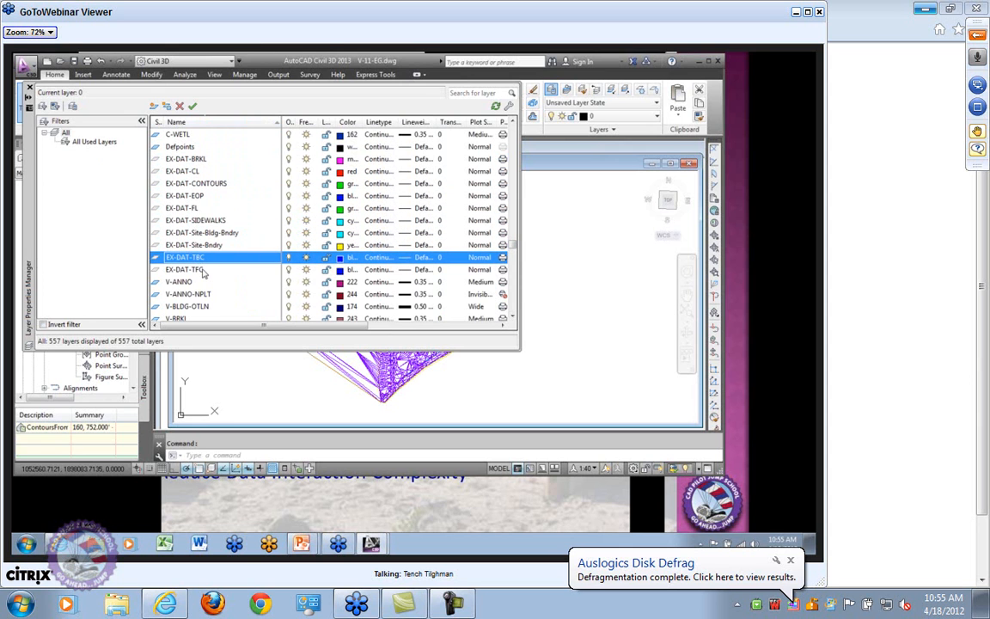
left_click(204, 270)
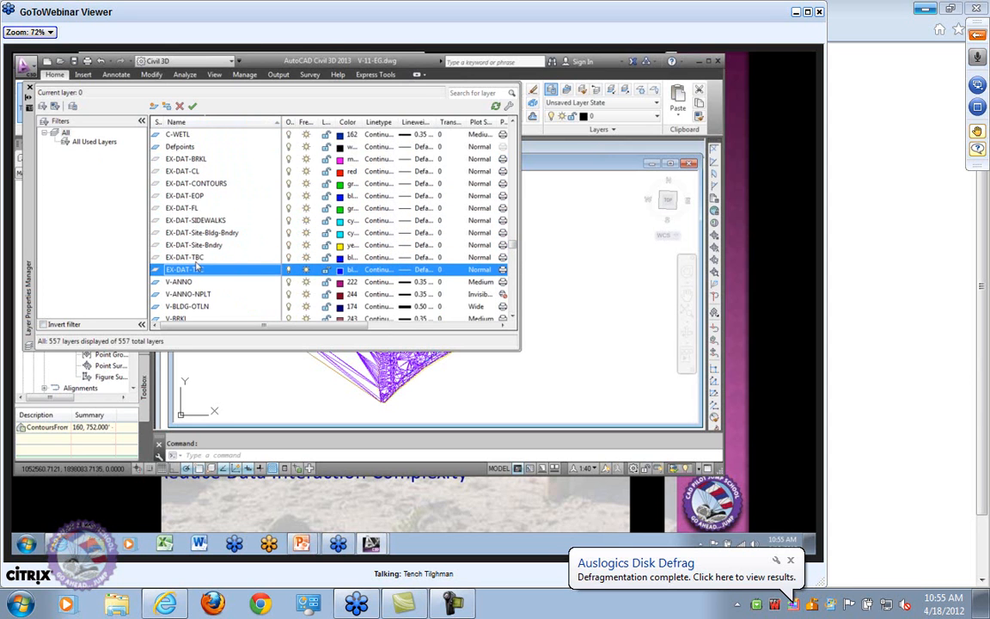
Step: Freeze the EX-DAT-CONTOURS layer and close the layer manager
left_click(206, 184)
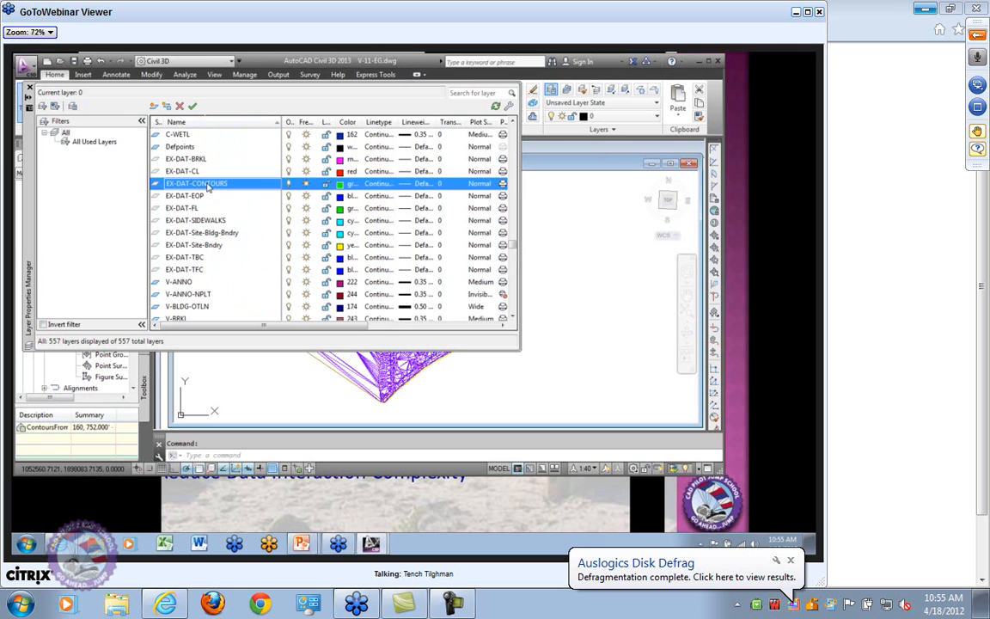
left_click(306, 184)
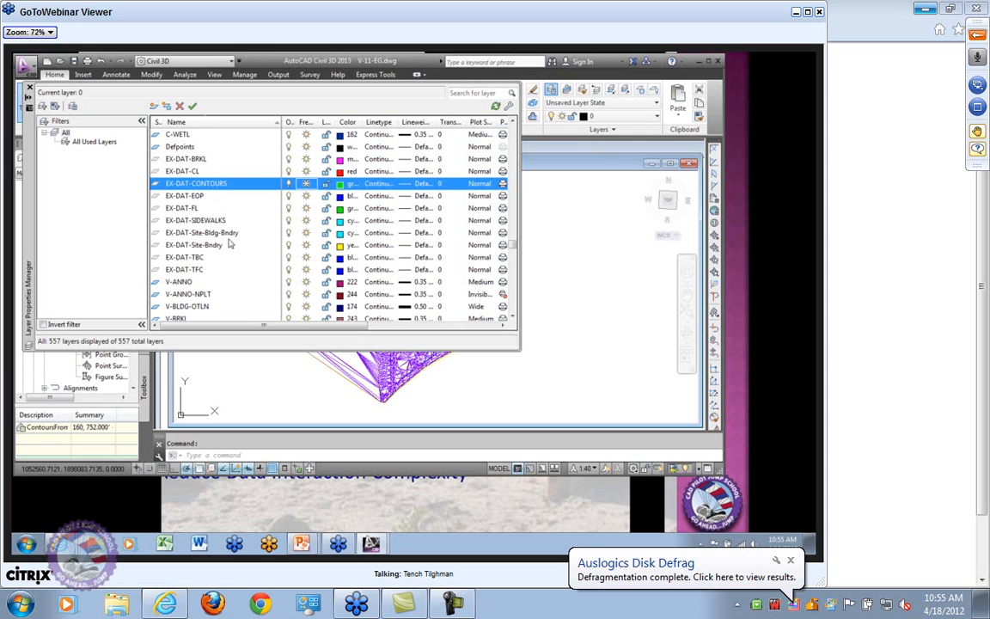
left_click(287, 376)
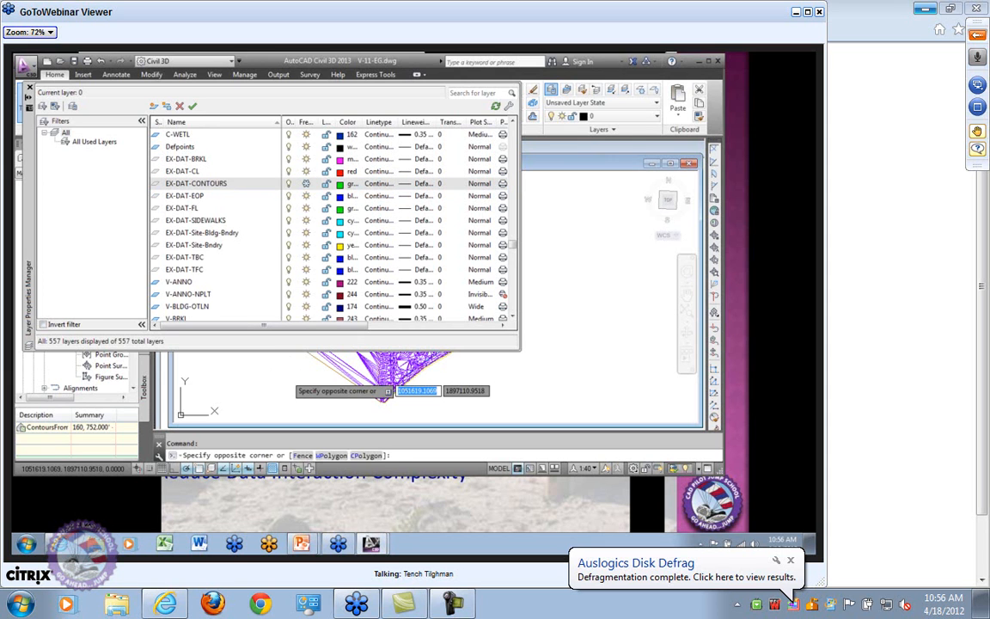
left_click(279, 375)
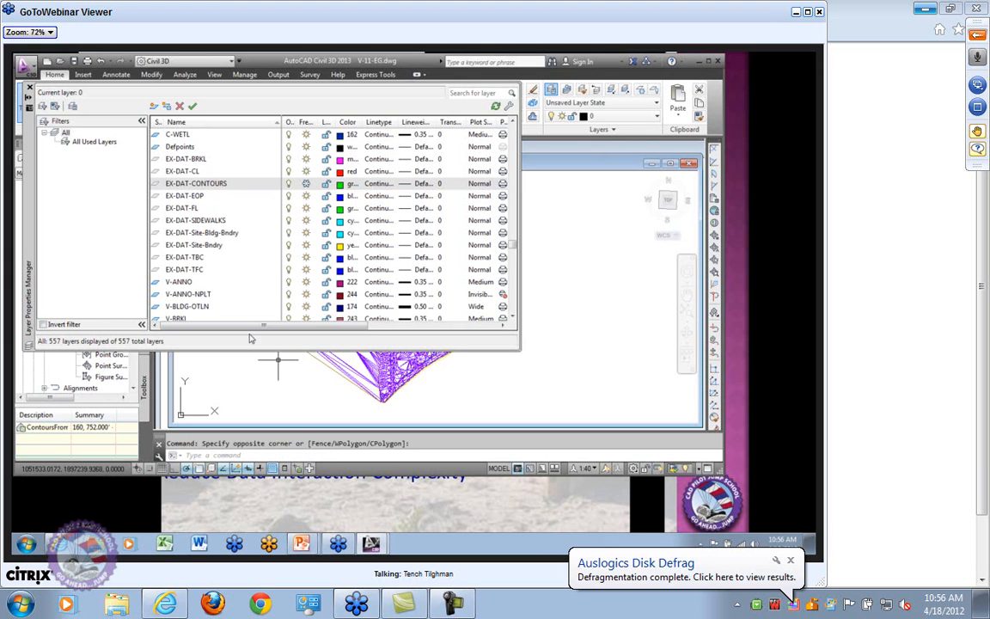
left_click(29, 89)
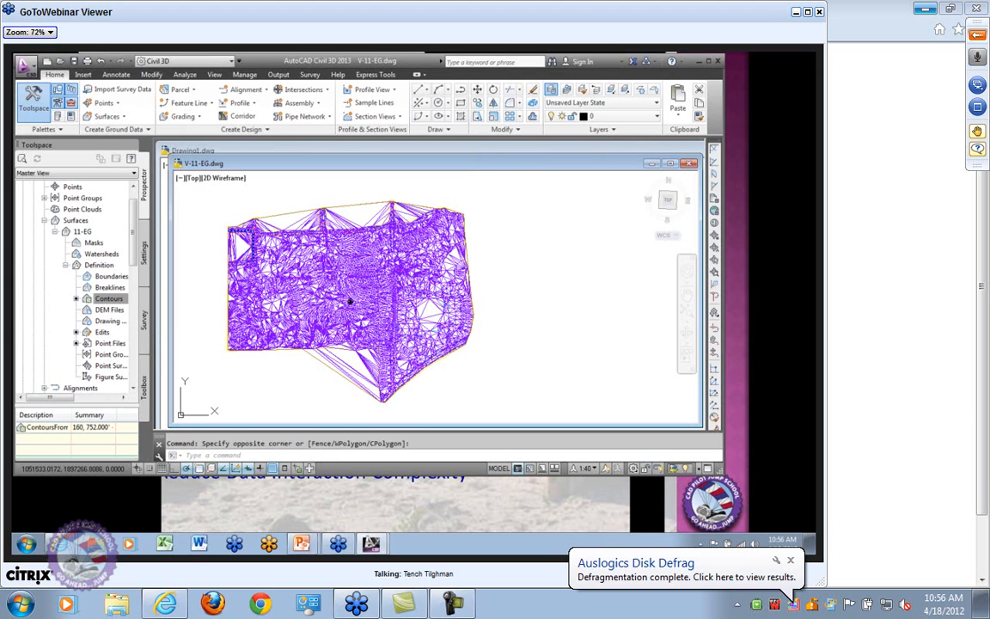
Step: Rebuild the 11-EG surface from its current definition
right_click(121, 303)
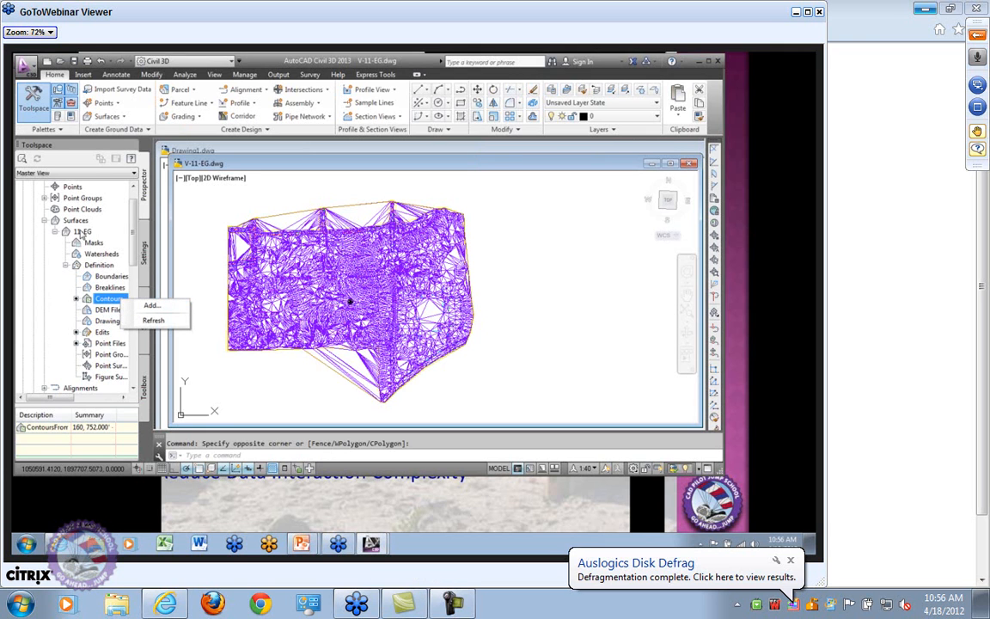
right_click(85, 231)
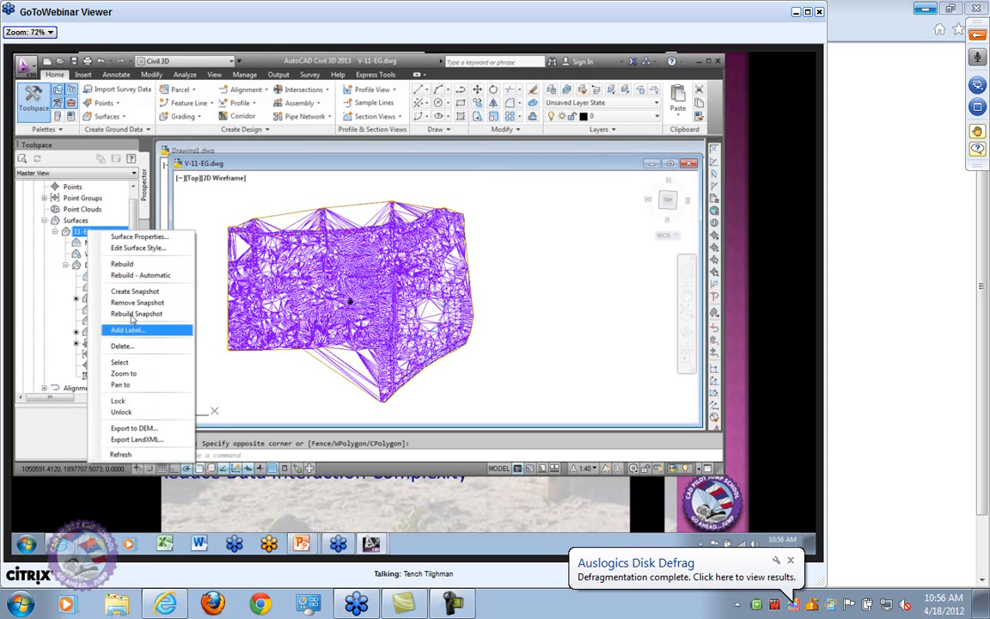
left_click(122, 264)
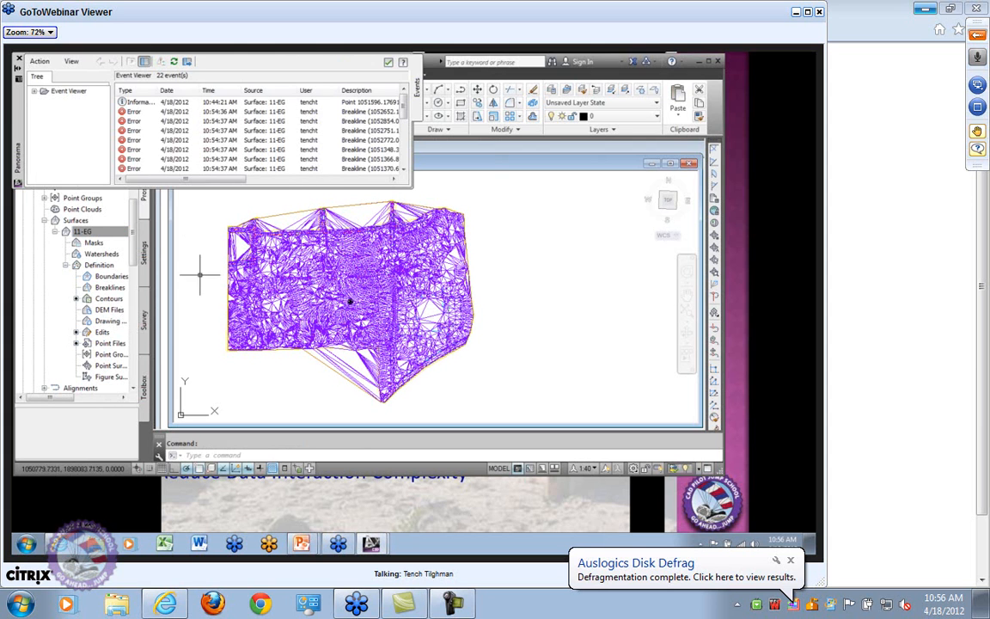
Step: List the surface events newest first, read the details of the top event, and dismiss the event list
left_click_drag(238, 178, 190, 186)
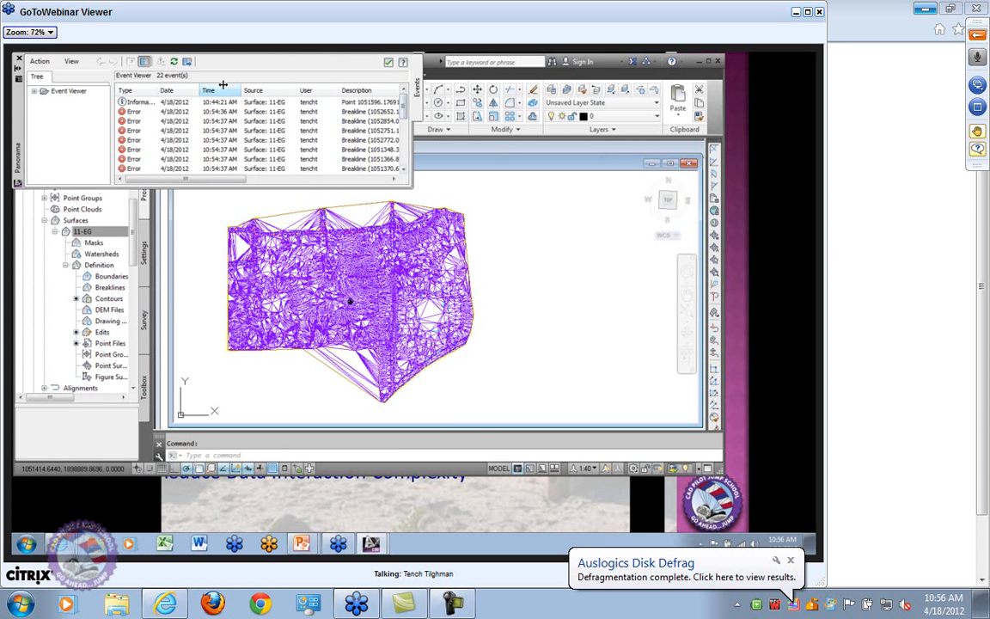
left_click(71, 62)
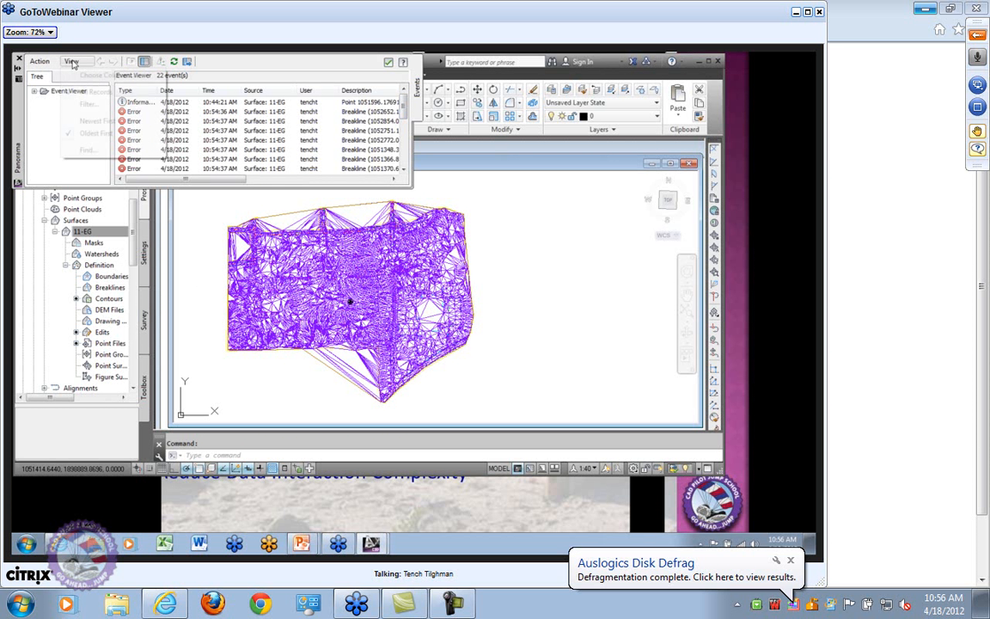
left_click(87, 120)
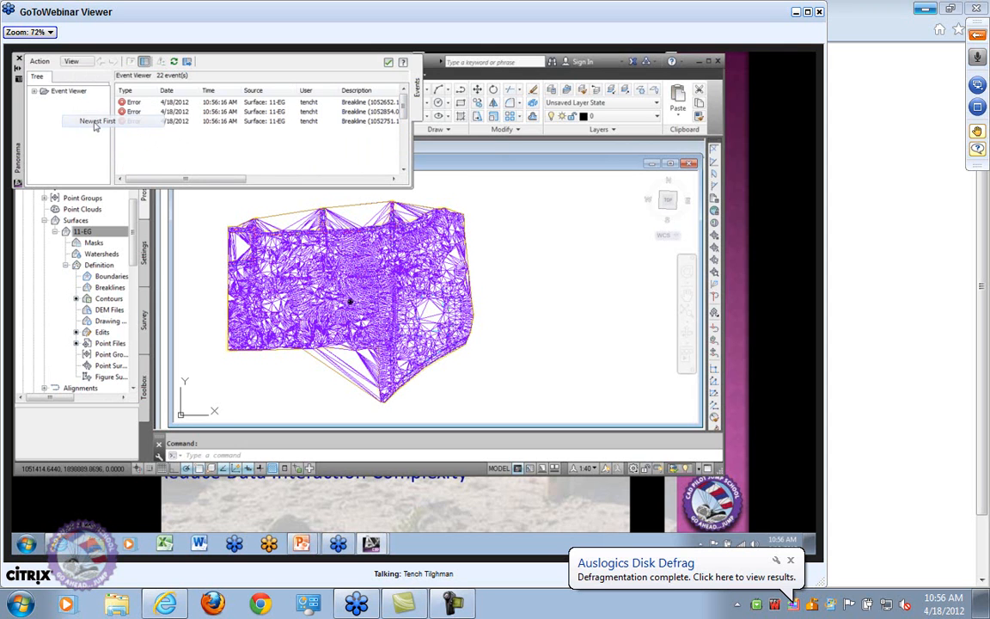
mouse_move(402, 112)
left_mouse_down()
mouse_move(402, 157)
mouse_move(401, 103)
left_mouse_up()
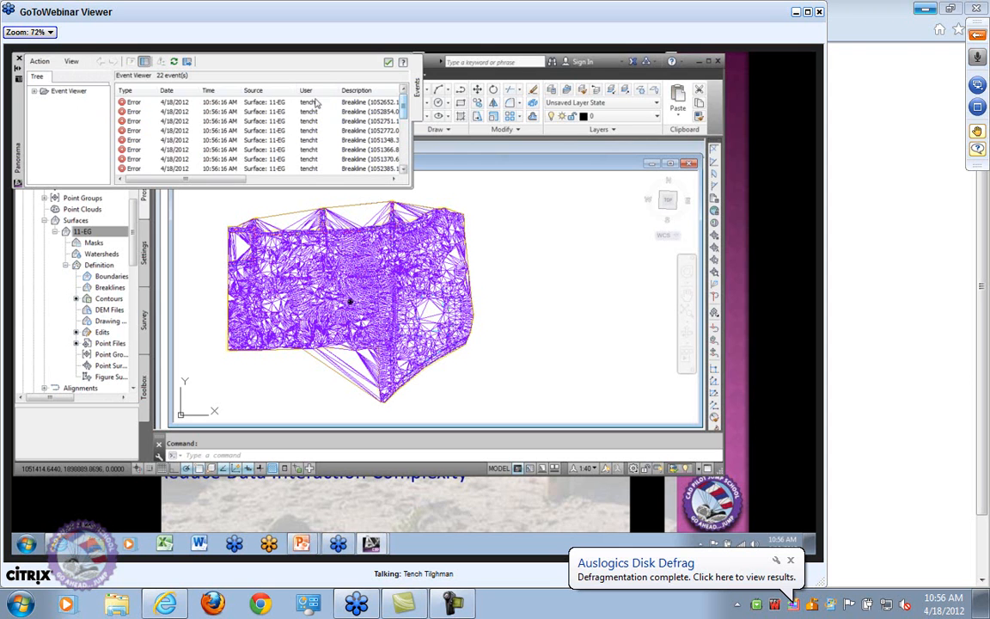
double_click(153, 104)
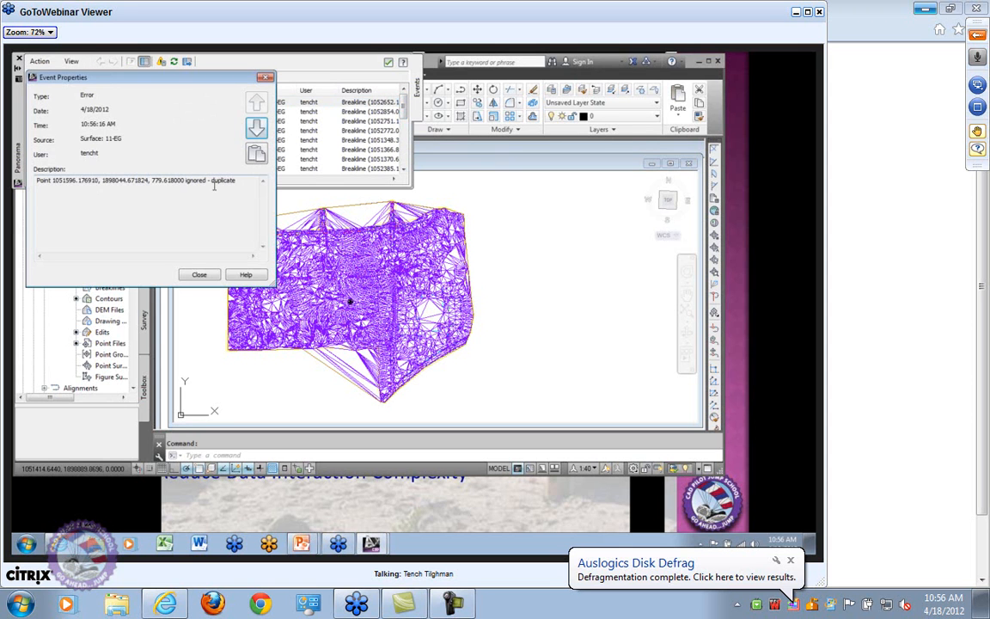
left_click(200, 274)
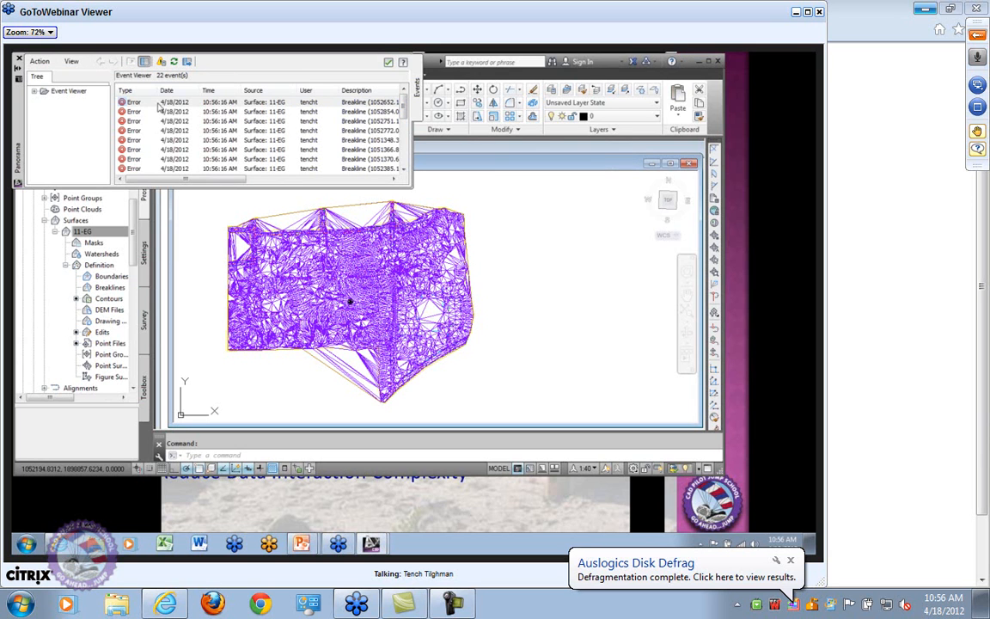
left_click(388, 65)
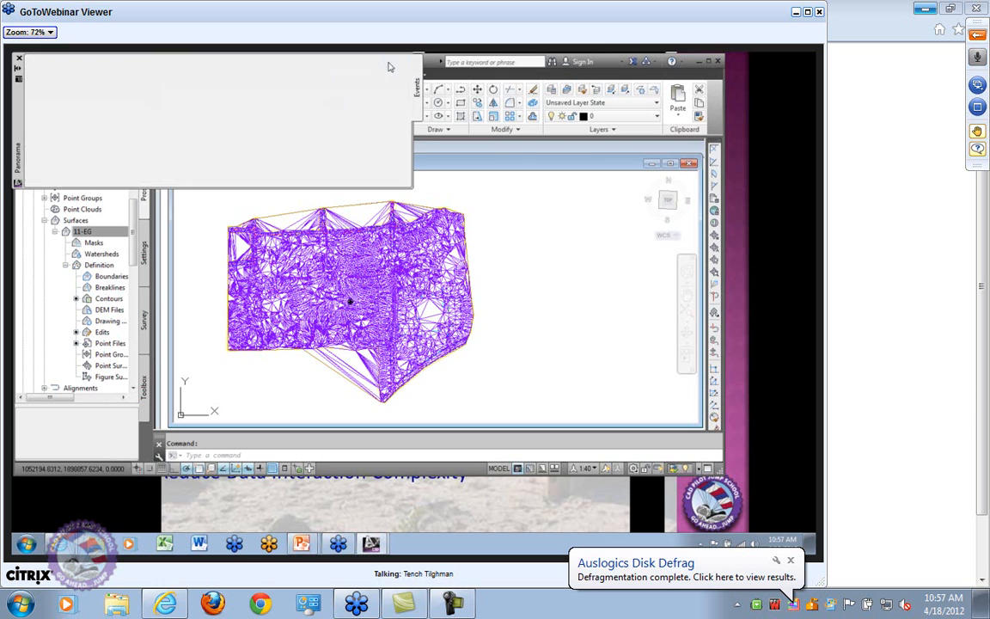
Step: Thaw the EX-DAT-CONTOURS layer and return to the drawing
scroll(350, 302, "up", 5)
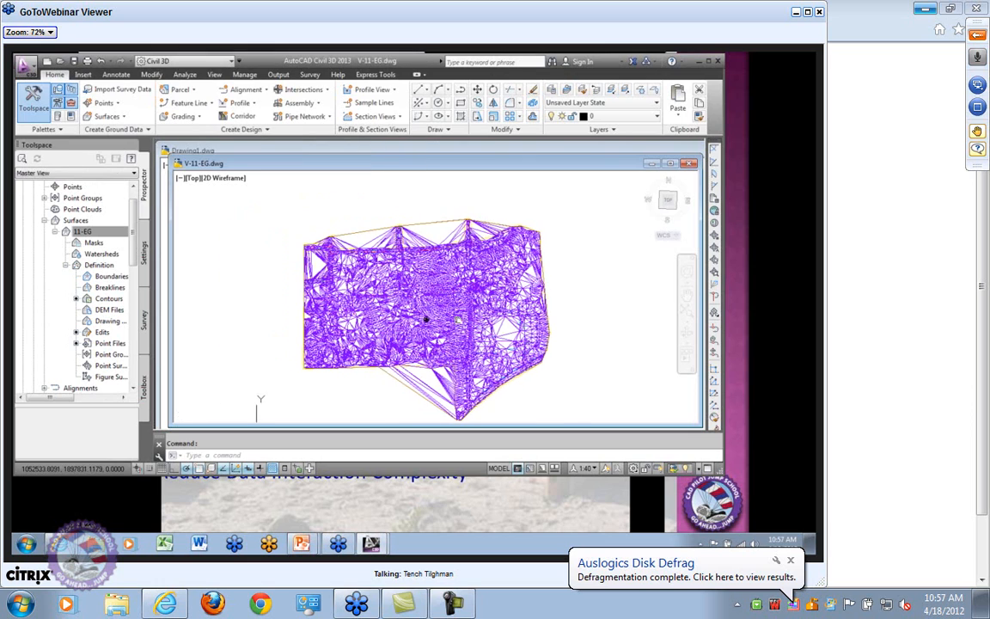
scroll(440, 333, "up", 2)
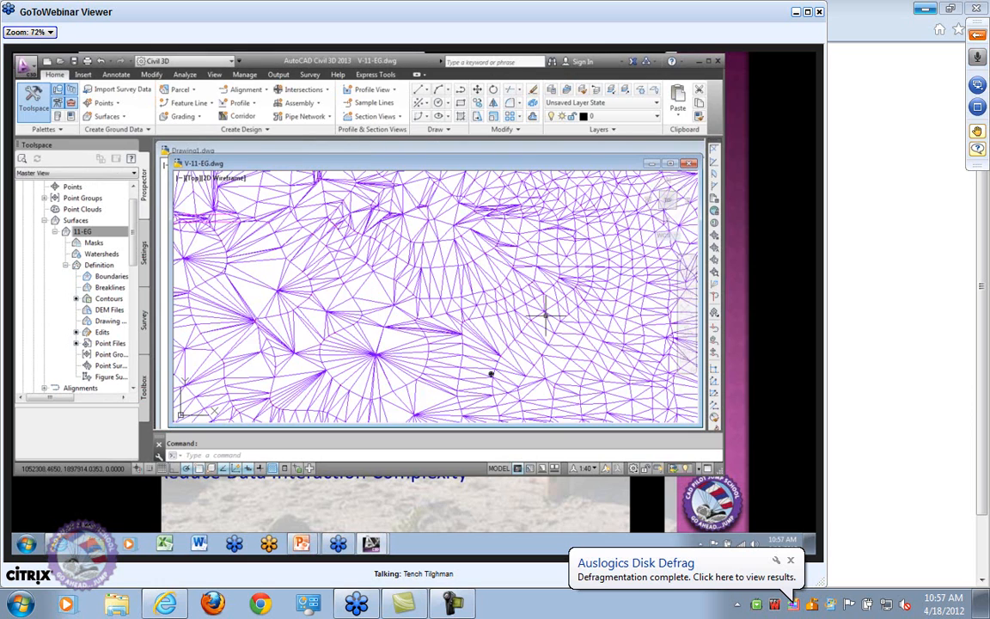
scroll(530, 329, "down", 5)
middle_click_drag(531, 329, 368, 289)
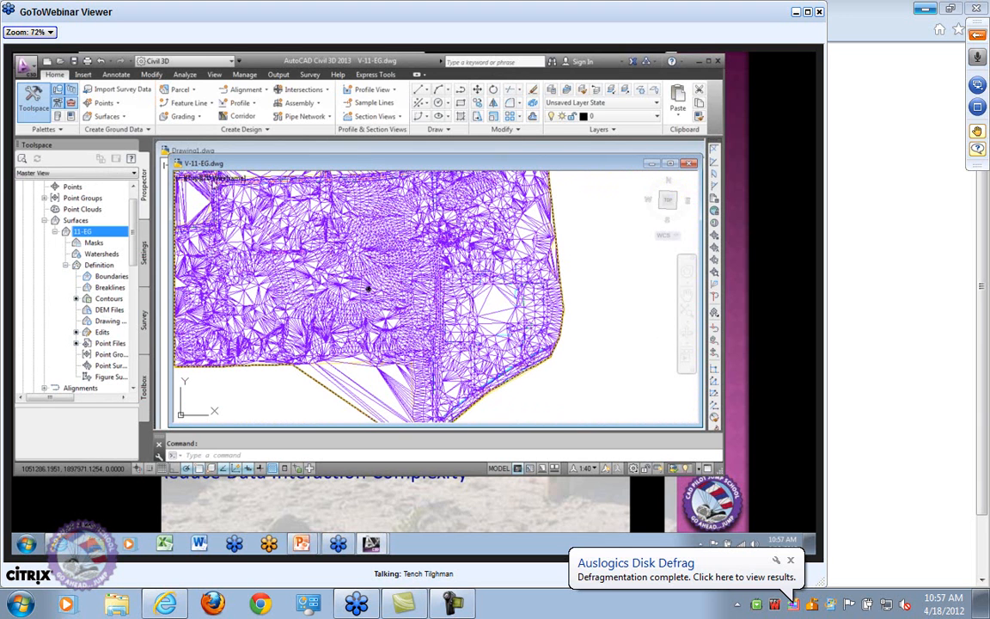
left_click(551, 89)
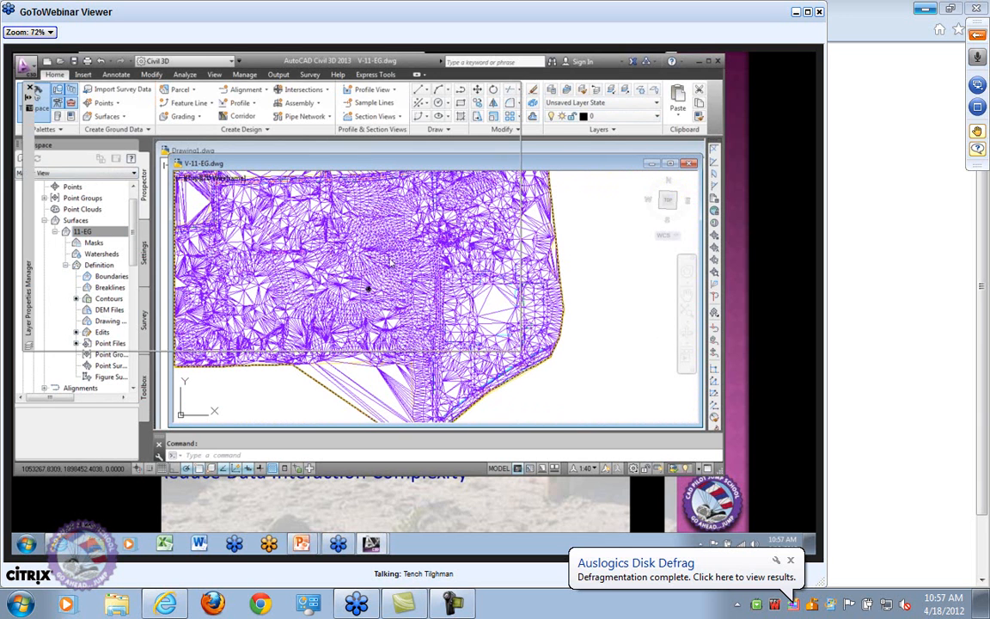
left_click_drag(514, 128, 508, 246)
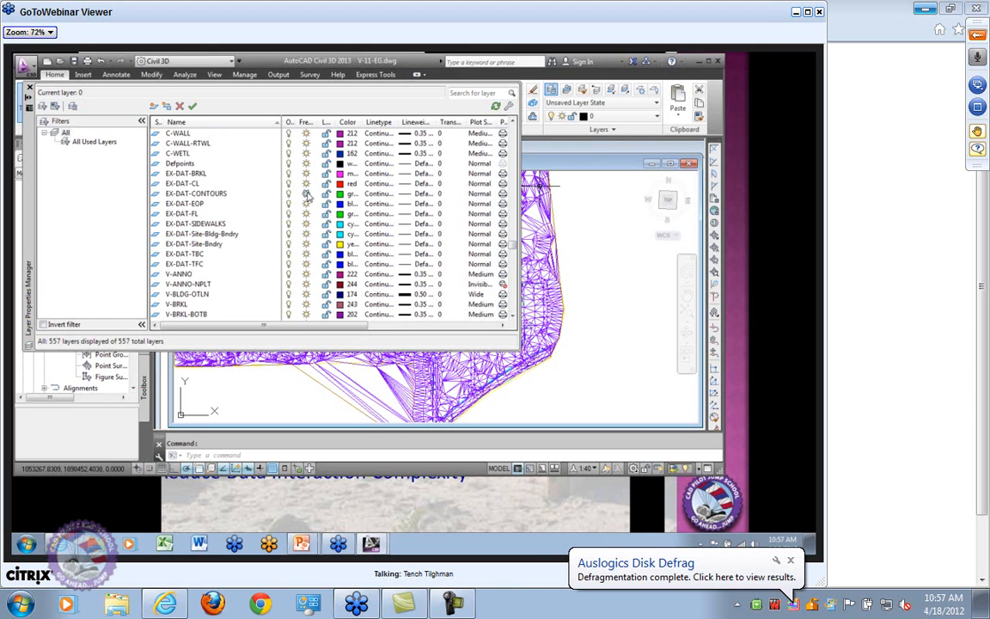
left_click(306, 195)
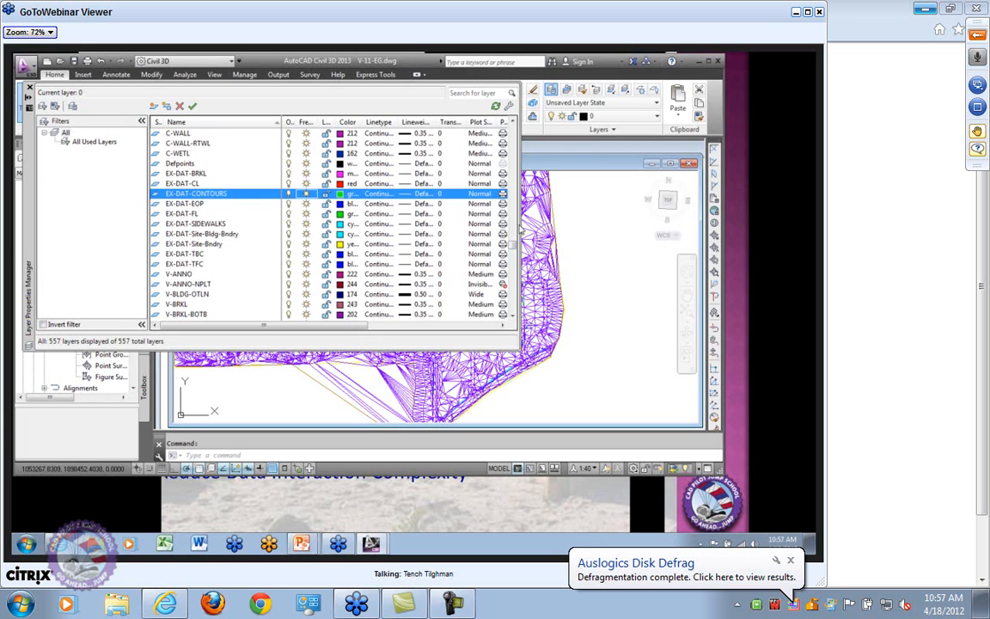
left_click(586, 231)
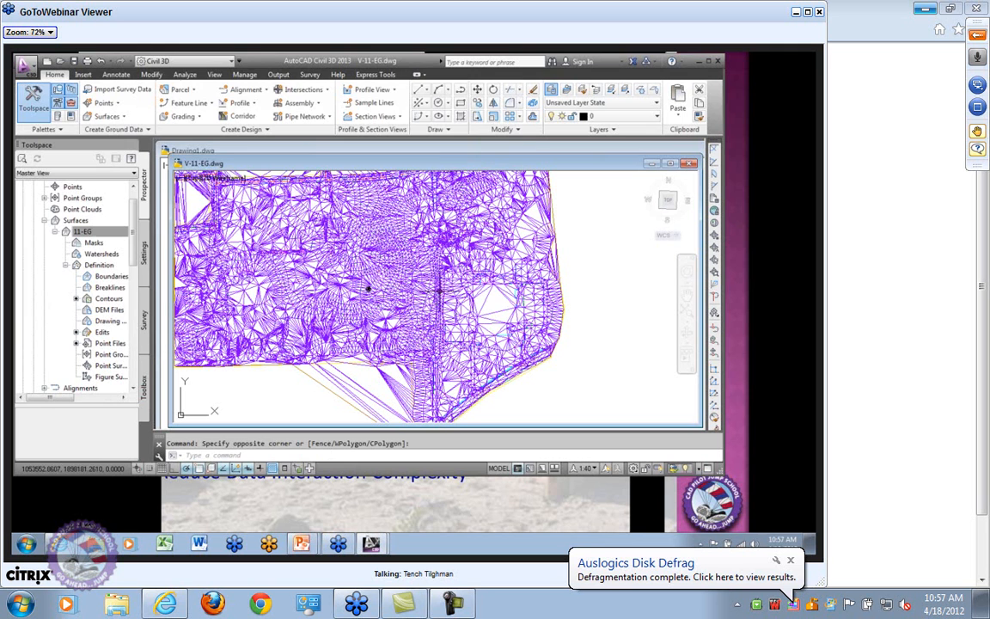
Step: Start a Quick Select over the entire drawing and try the 2D Polyline and Multiple object types
scroll(368, 289, "down", 5)
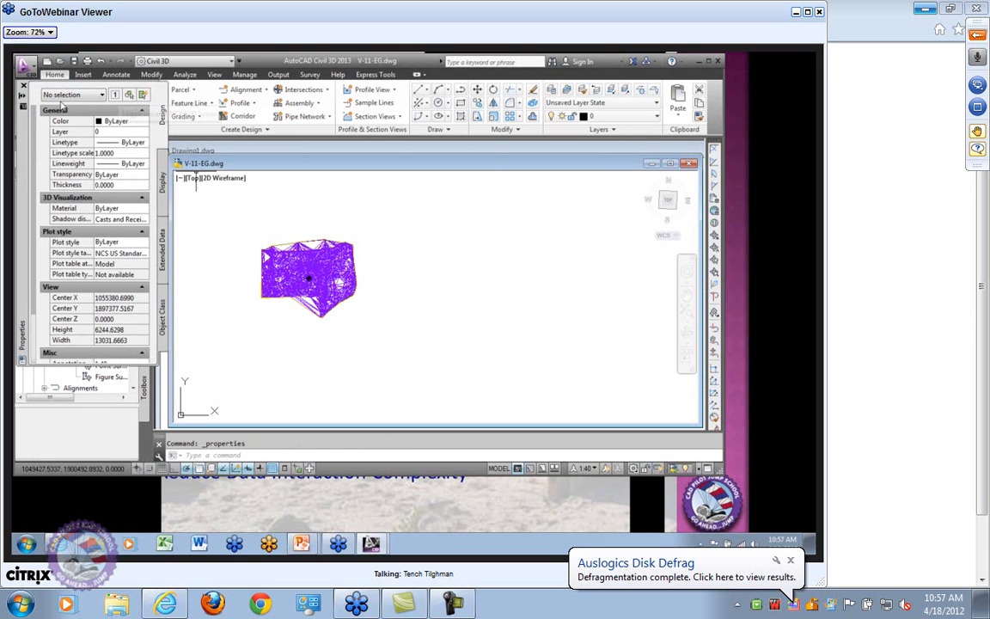
left_click(144, 94)
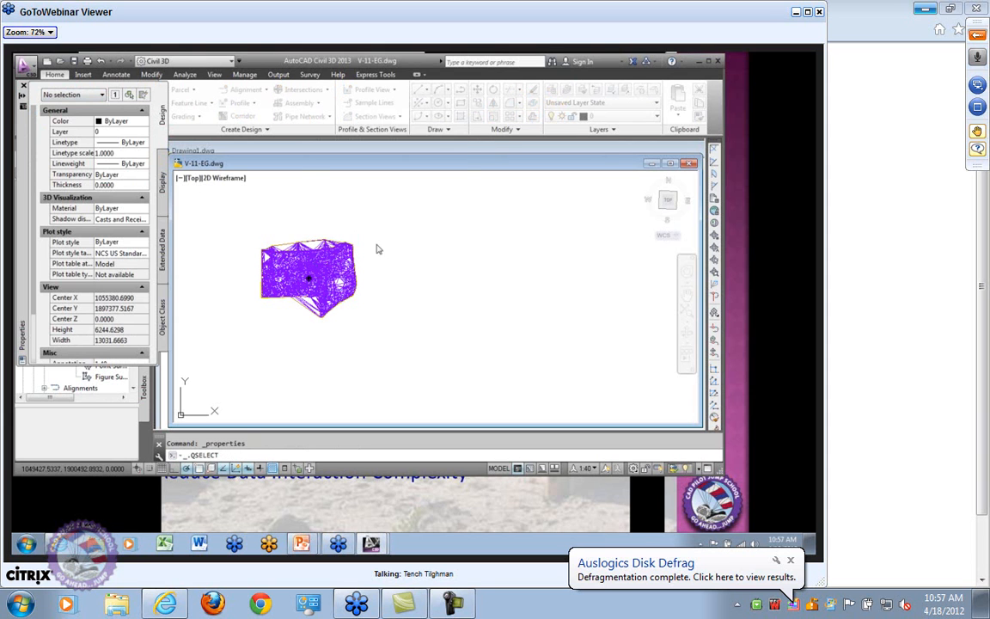
left_click(432, 177)
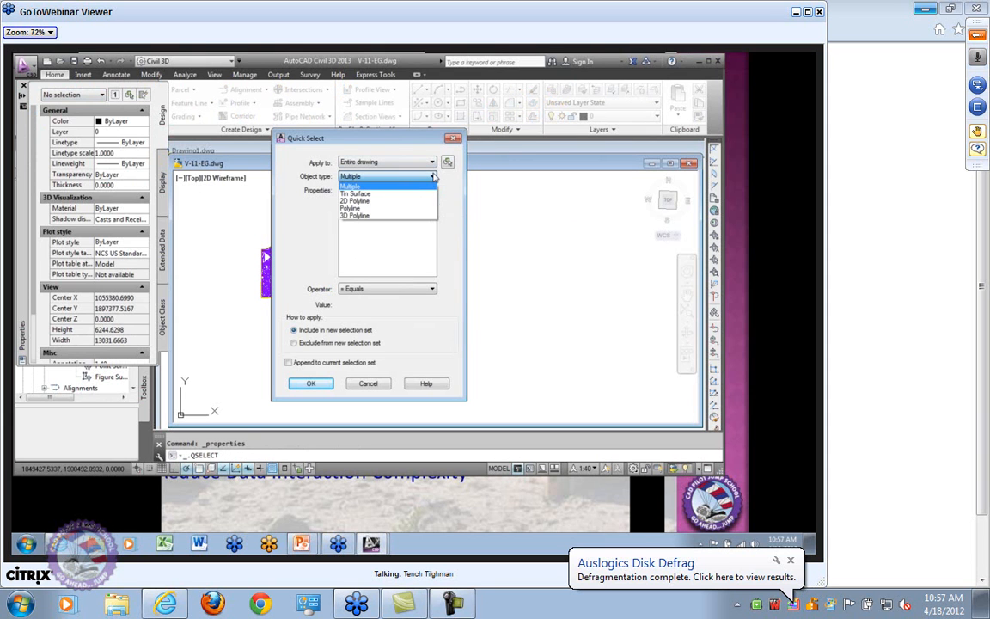
left_click(354, 201)
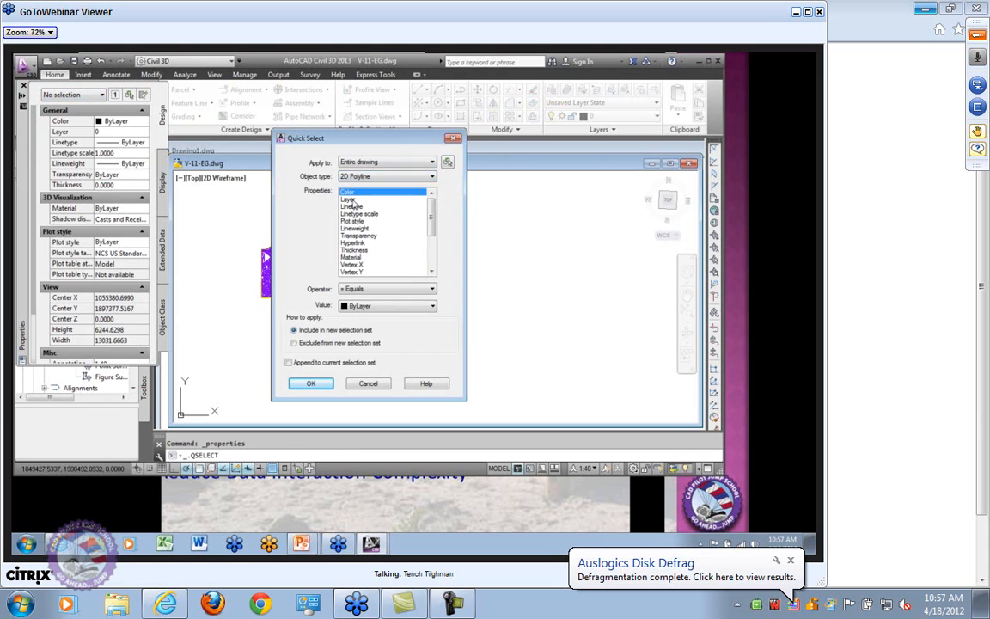
left_click(432, 176)
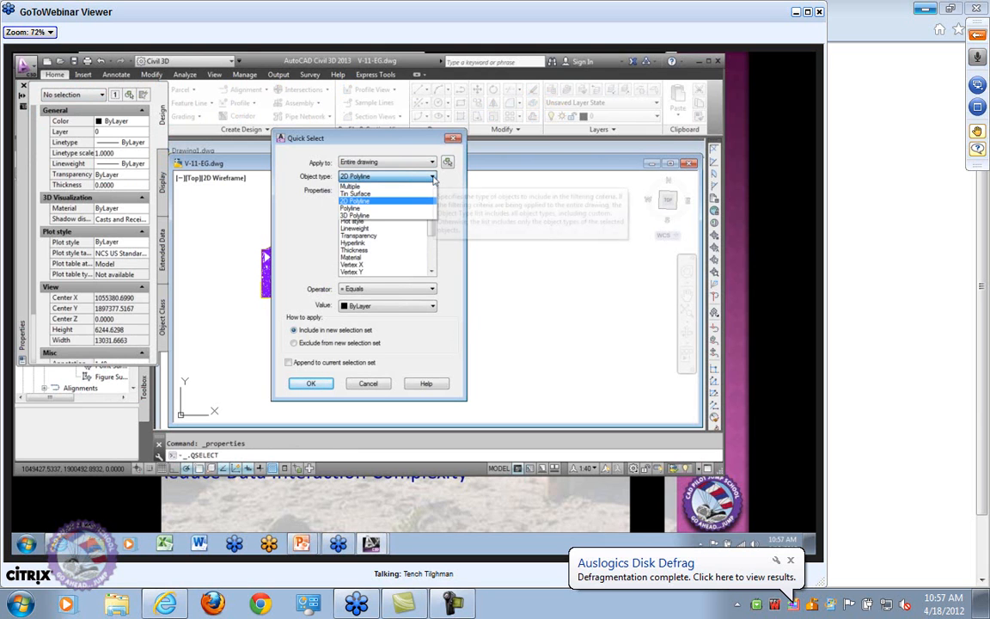
left_click(433, 177)
left_click(434, 164)
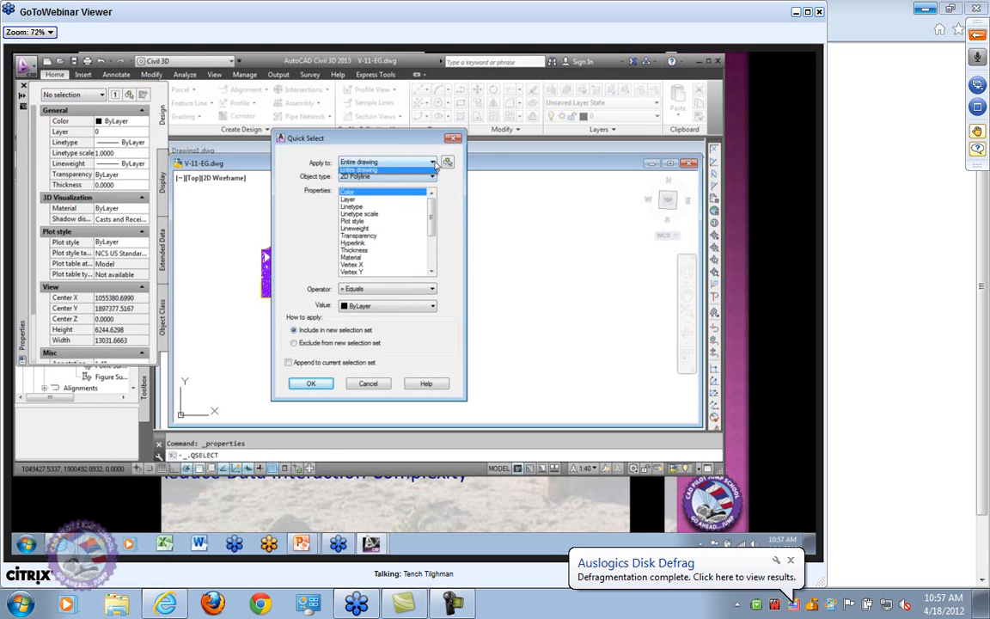
left_click(393, 157)
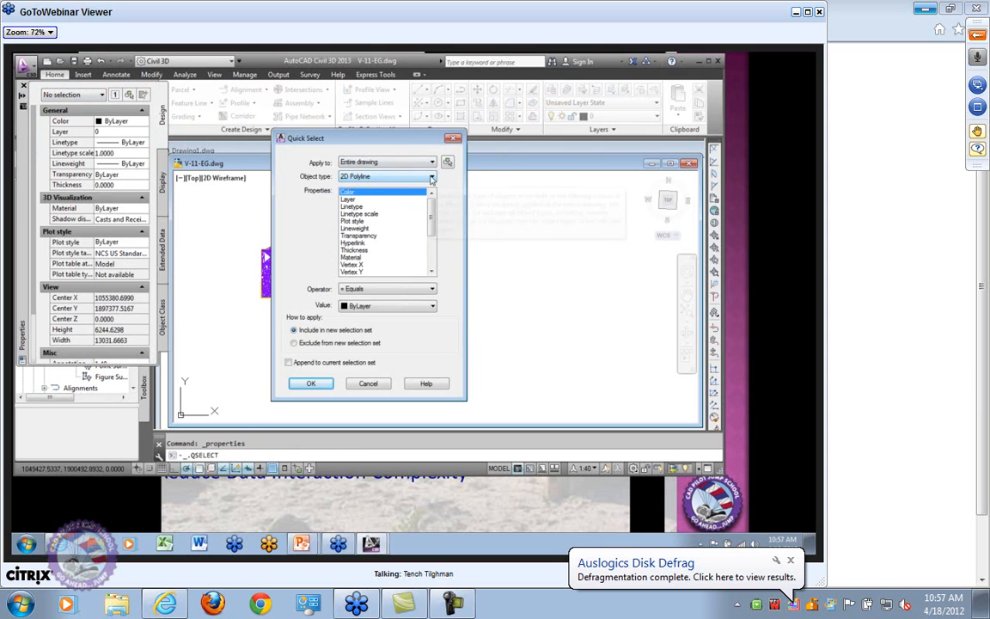
left_click(395, 176)
left_click(391, 186)
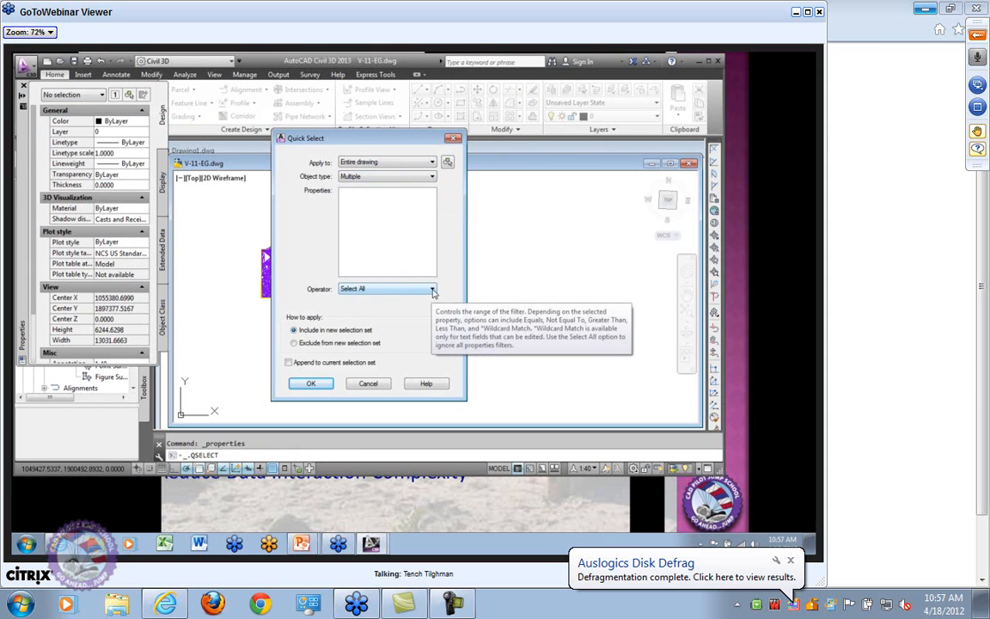
left_click(432, 290)
left_click(432, 295)
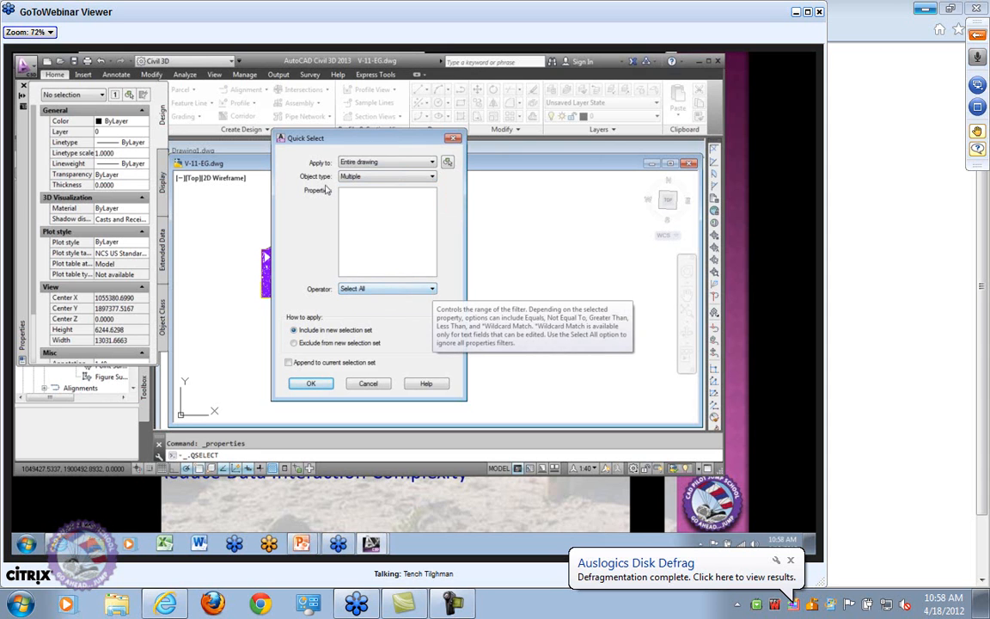
Step: Select every 2D polyline on the EX-DAT-CONTOURS layer with Quick Select and erase them
left_click(433, 177)
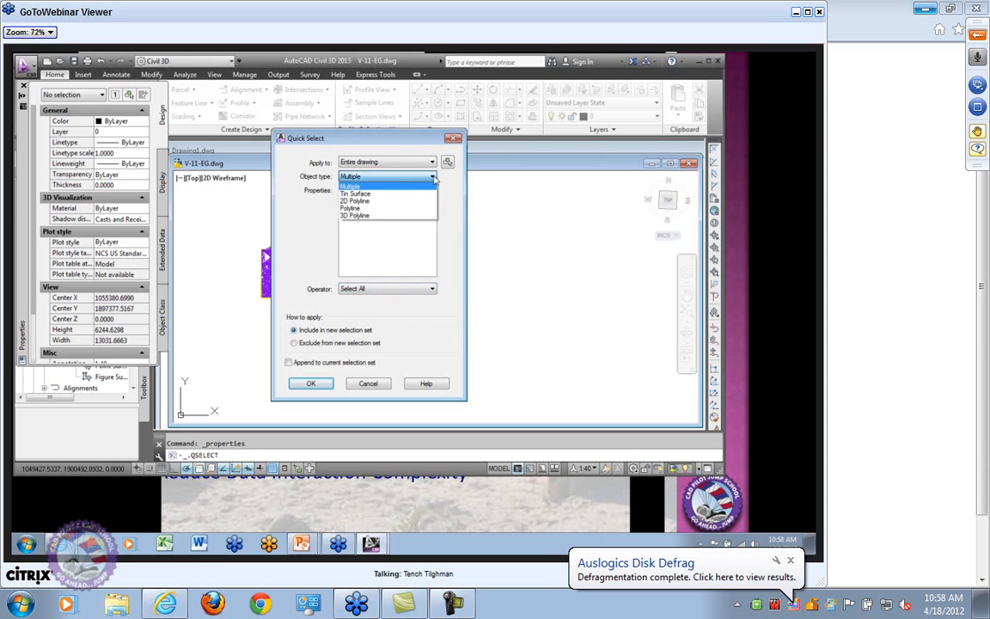
left_click(359, 201)
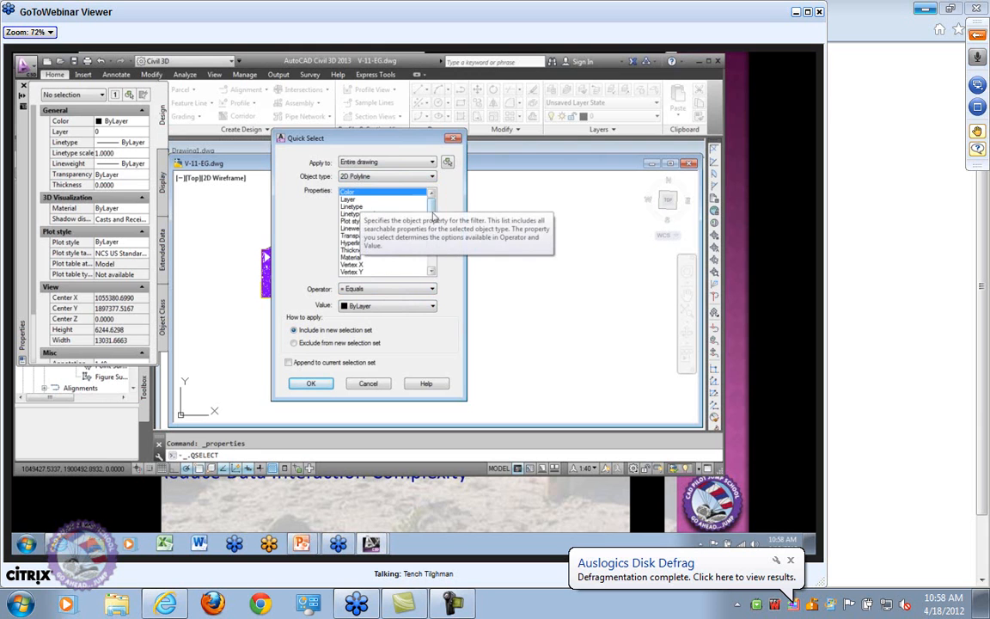
left_click(346, 198)
left_click(433, 306)
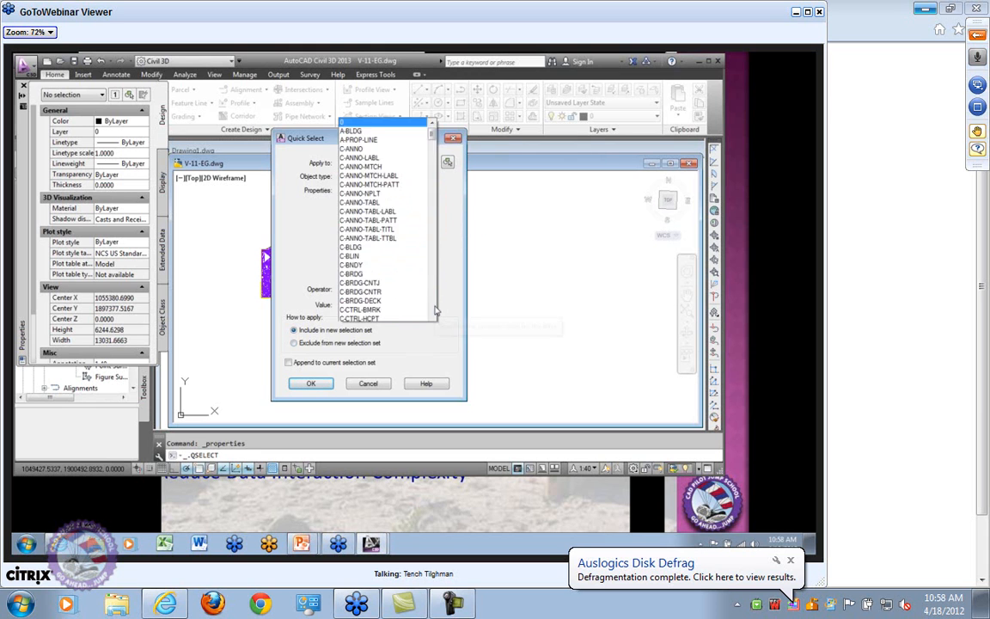
left_click_drag(432, 69, 434, 223)
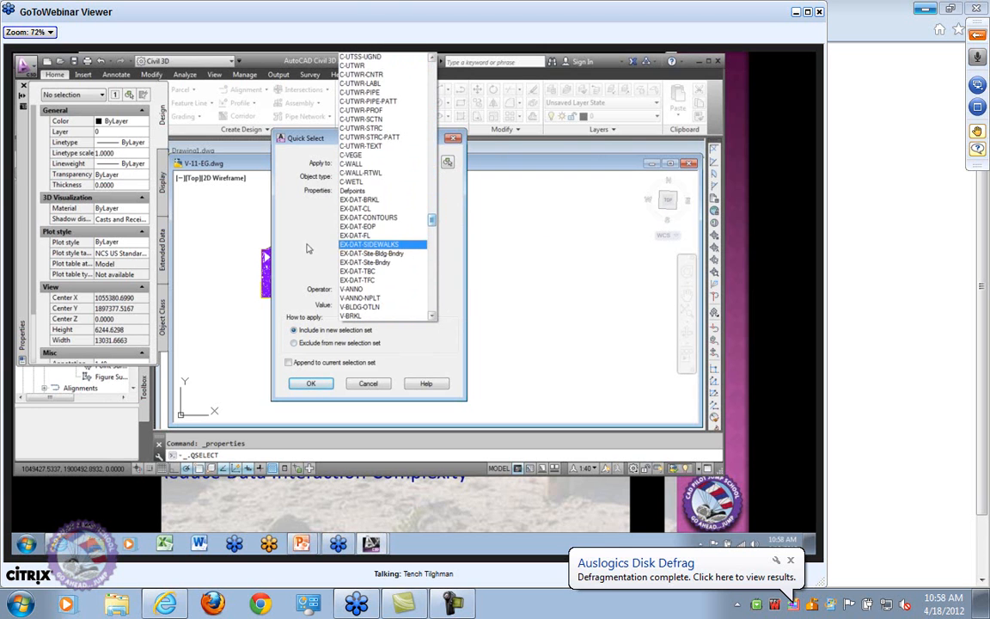
left_click(357, 218)
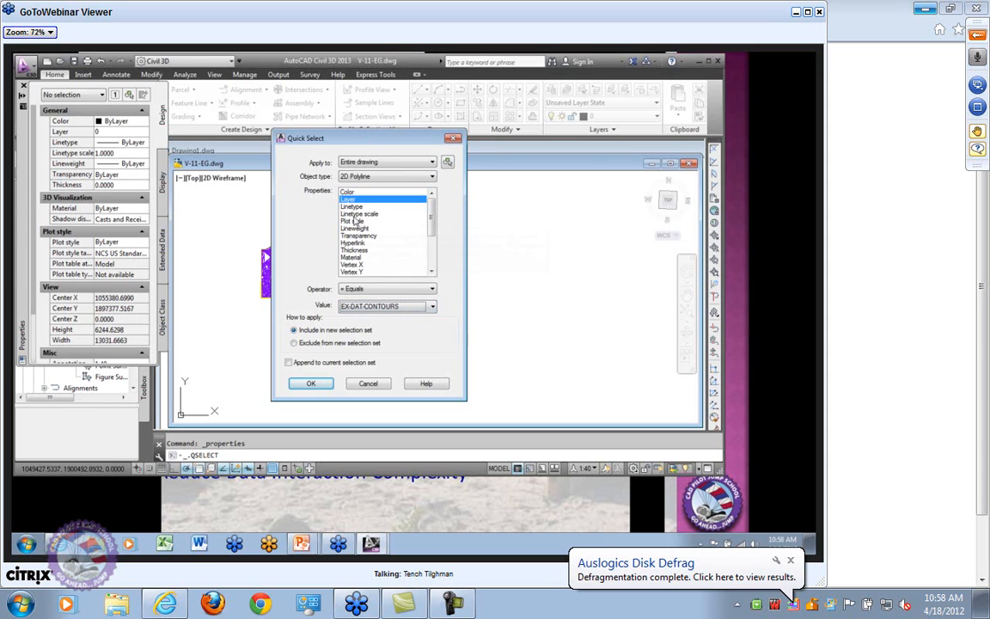
left_click(311, 384)
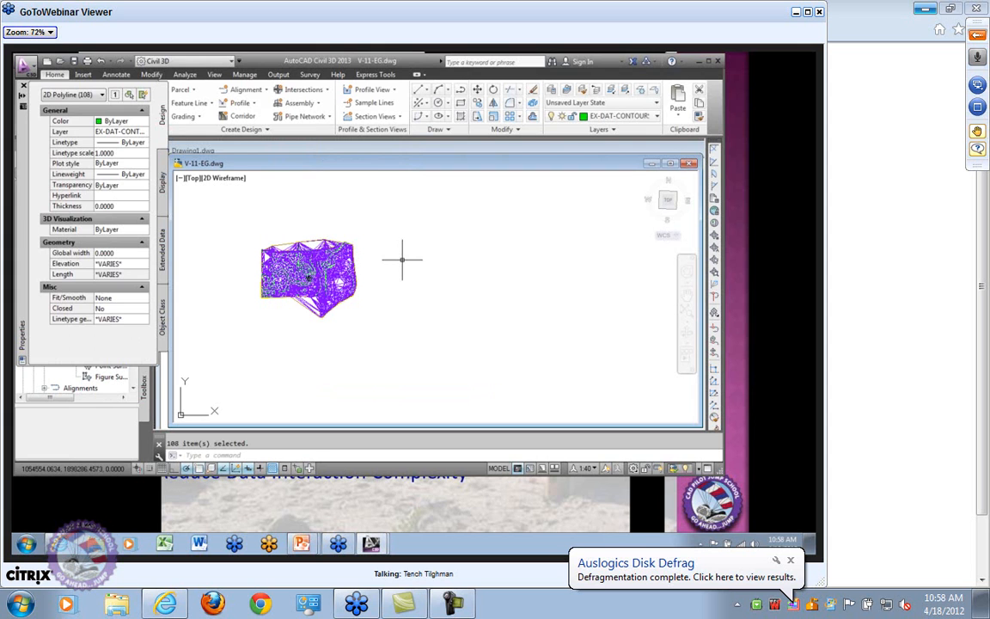
key("Delete")
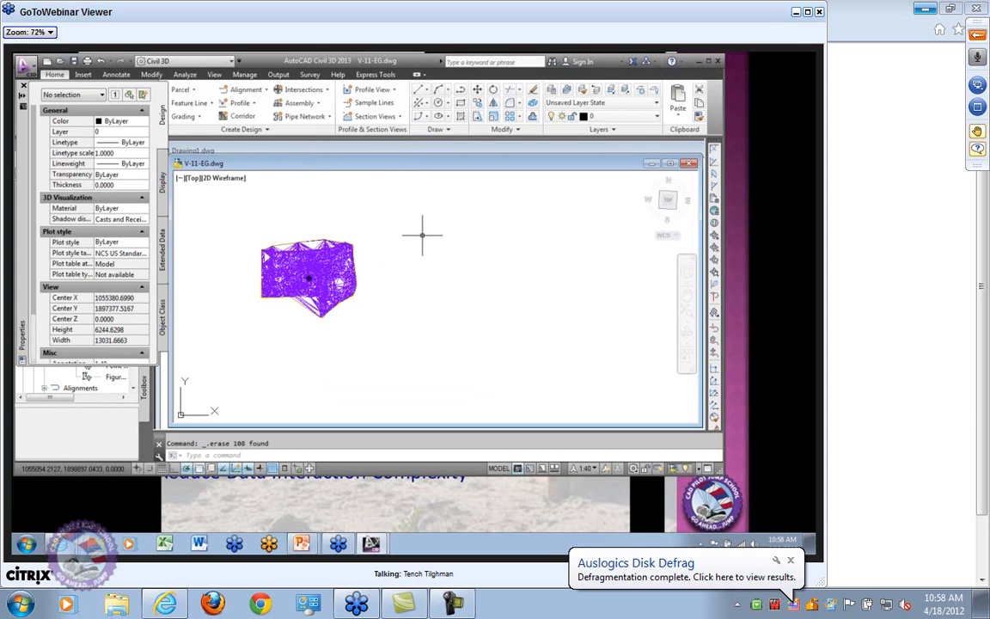
Step: Select every object of type Polyline on the EX-DAT-CONTOURS layer with Quick Select, erase them, and close the object properties
left_click(143, 94)
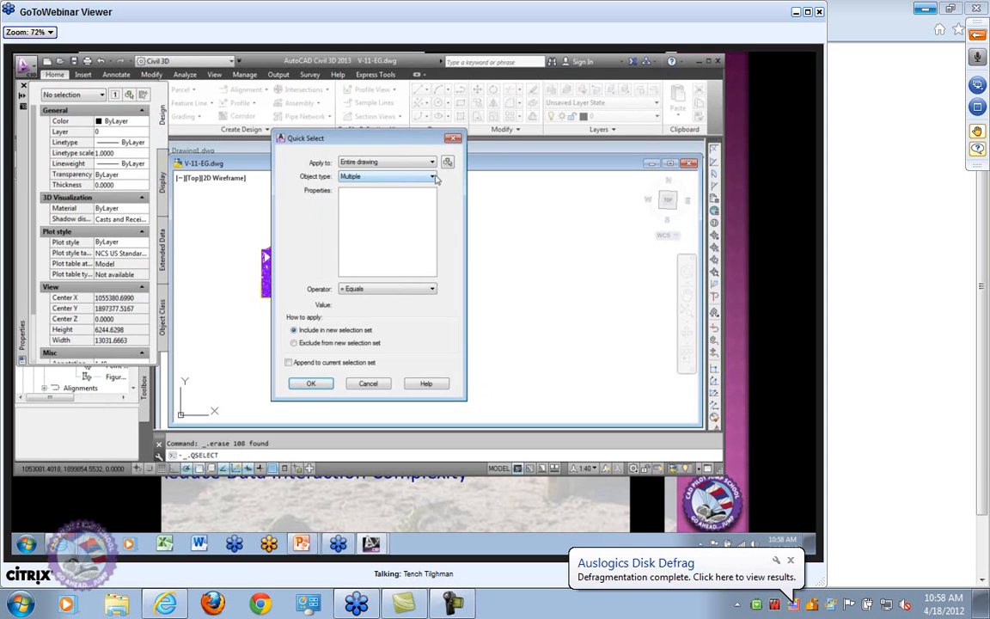
left_click(433, 176)
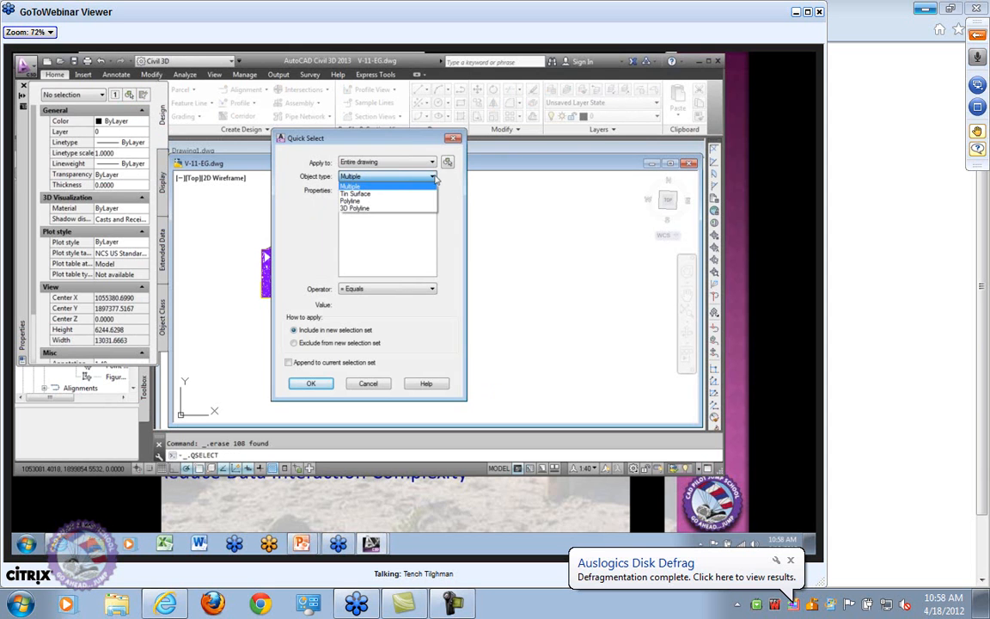
left_click(371, 200)
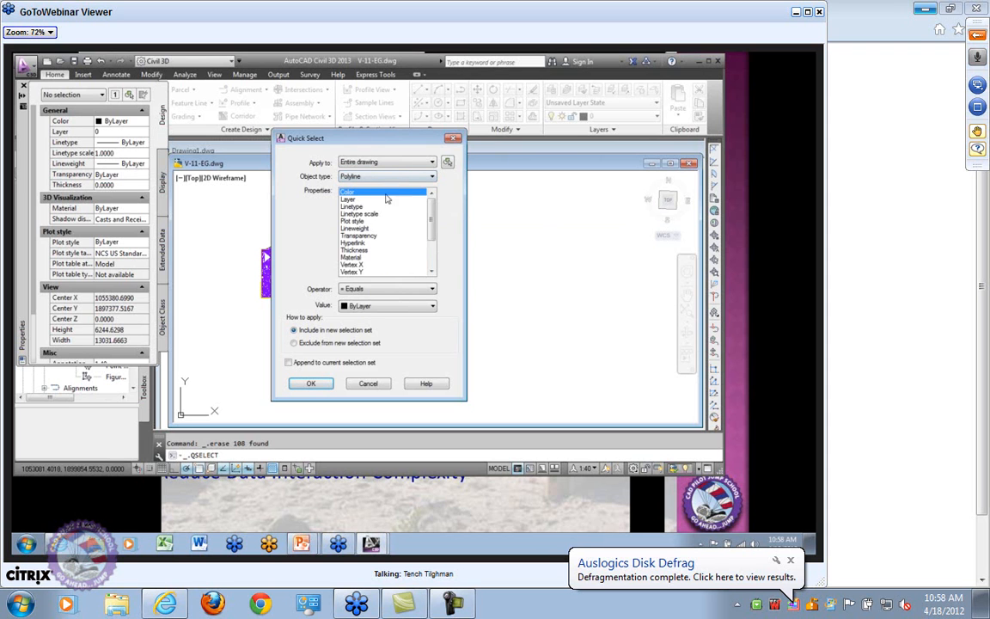
left_click(396, 305)
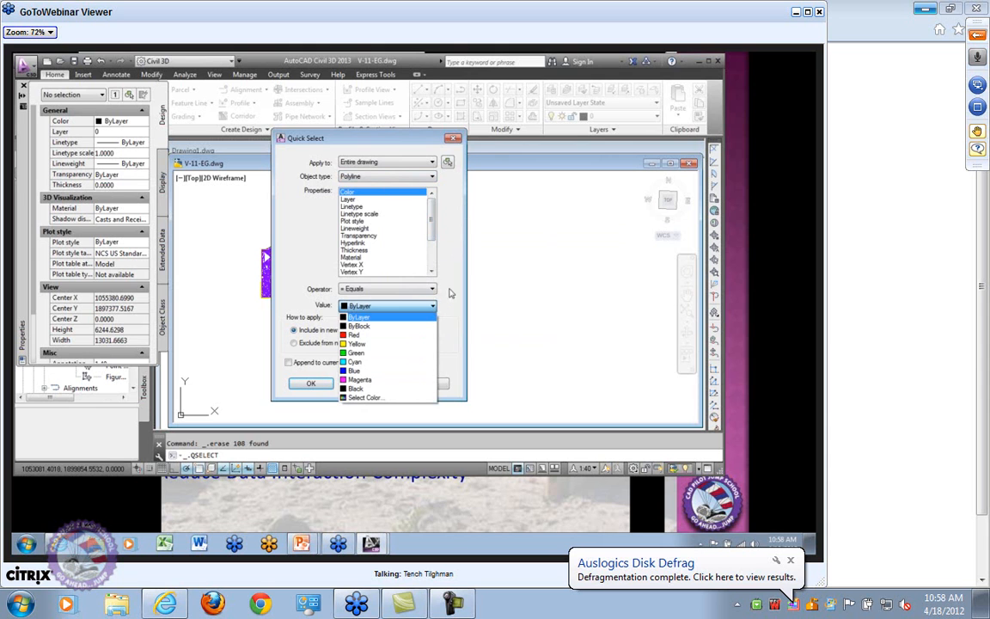
left_click(432, 288)
left_click(433, 289)
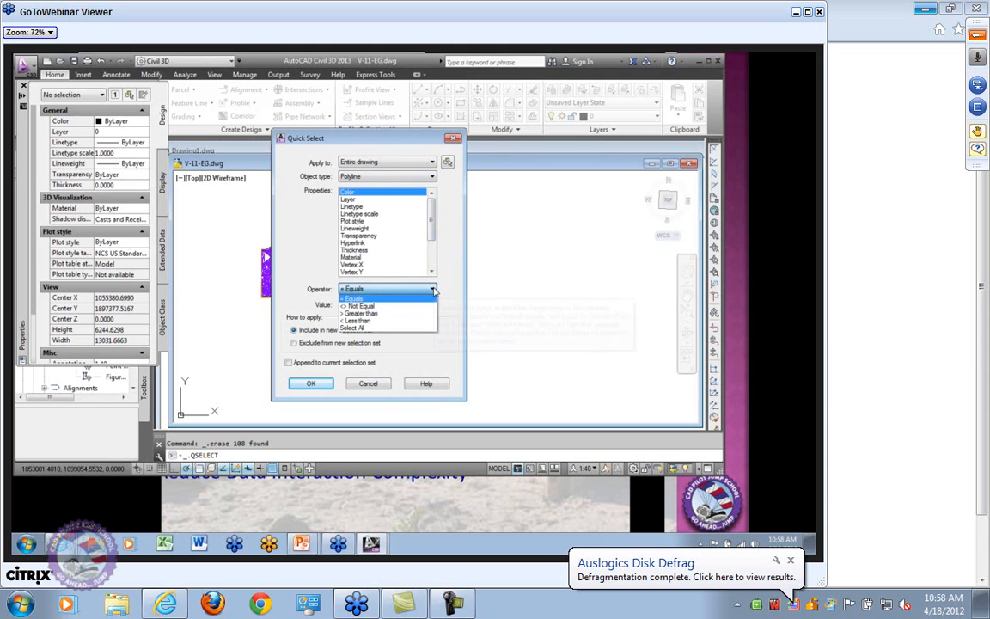
left_click(433, 290)
left_click(350, 198)
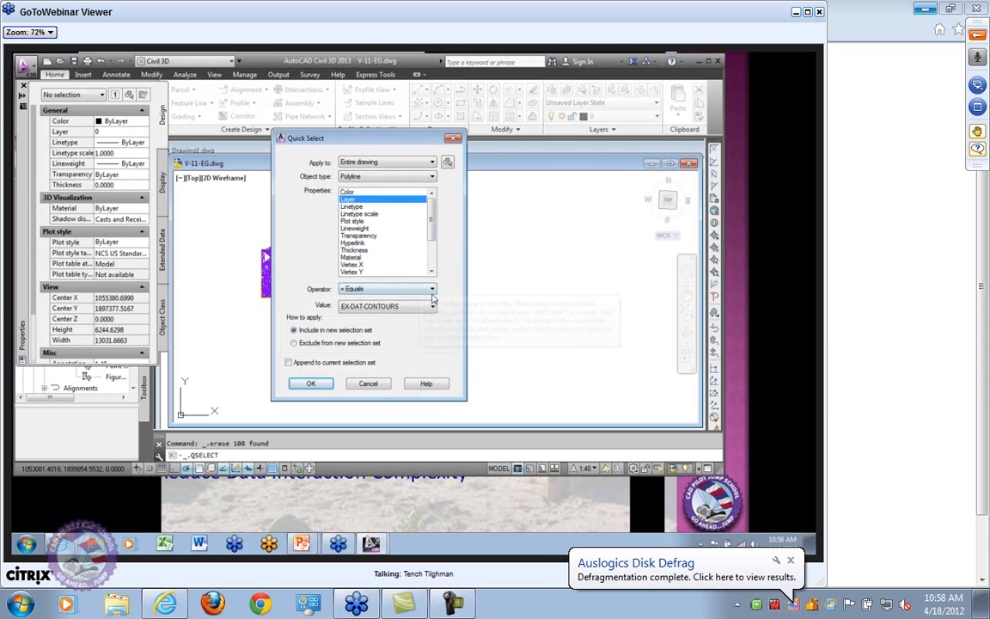
left_click(432, 306)
left_click(449, 296)
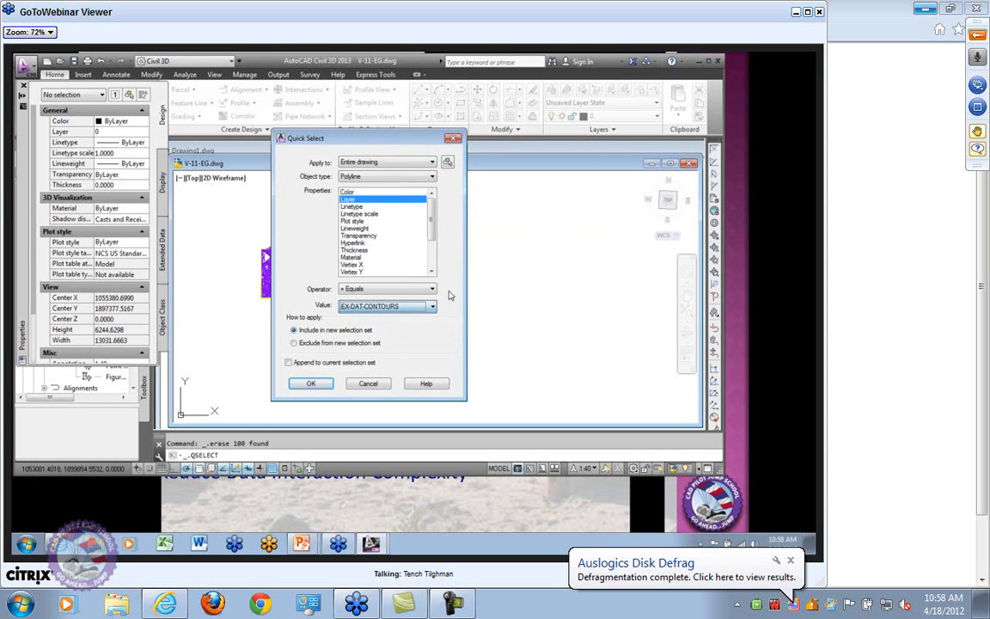
left_click(311, 383)
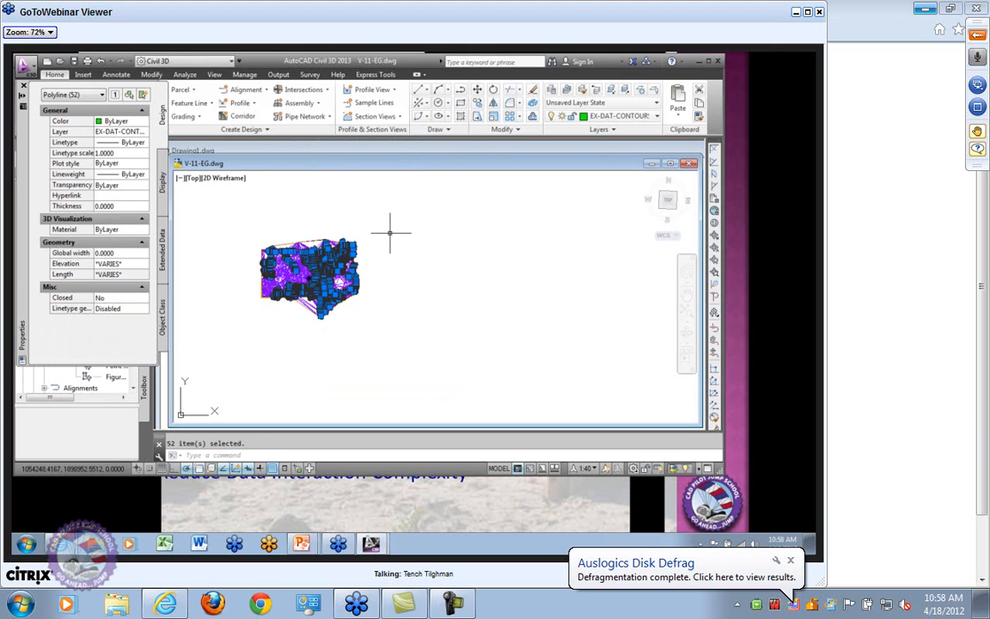
key("Delete")
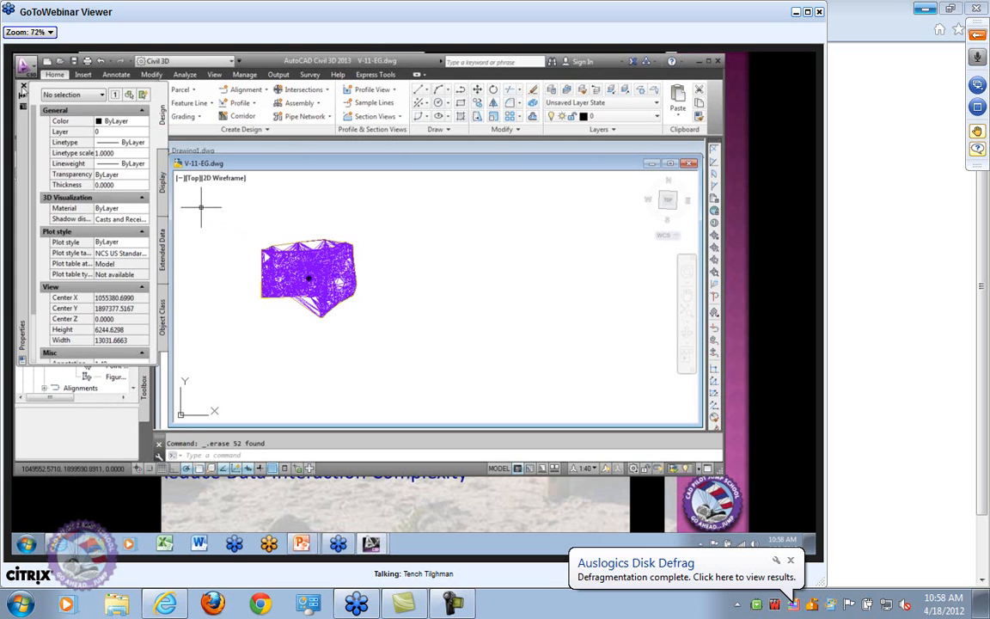
left_click(24, 86)
Step: Rebuild the 11-EG surface without the erased contour objects and dismiss the event list
left_click(93, 231)
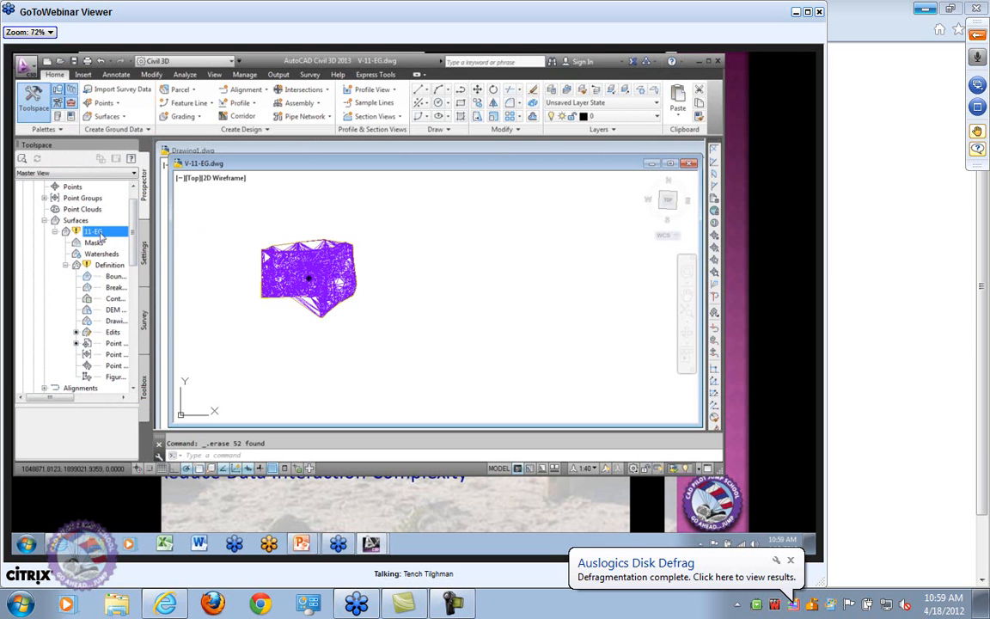
scroll(341, 296, "up", 4)
scroll(342, 297, "up", 4)
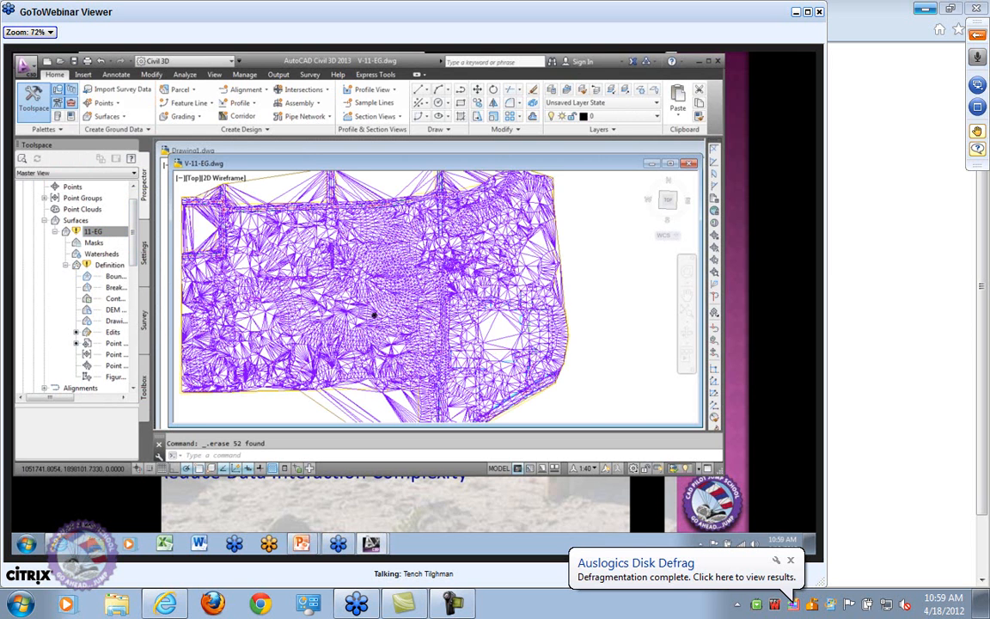
left_click(95, 232)
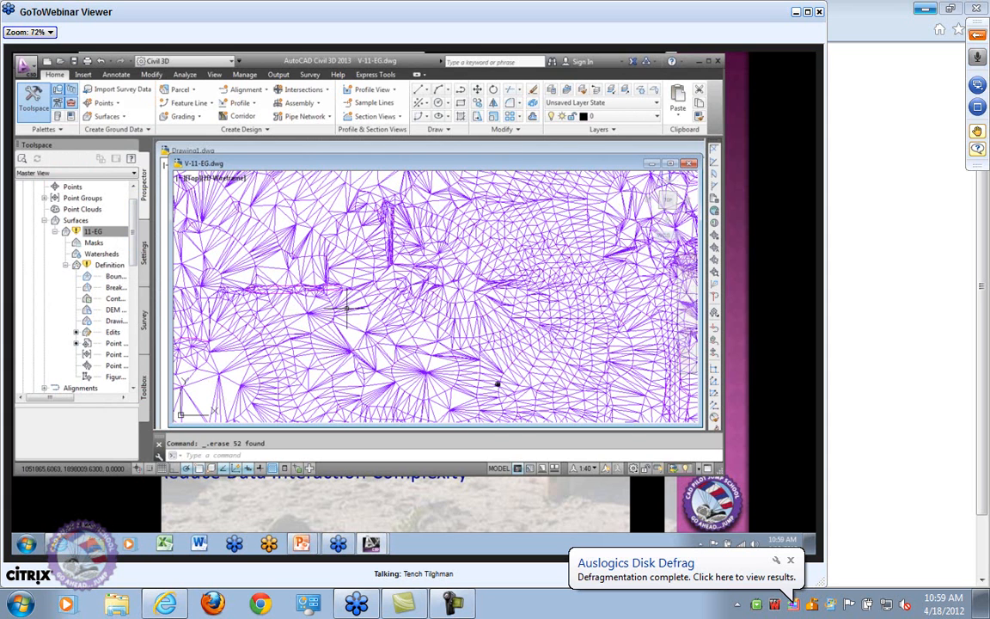
right_click(103, 231)
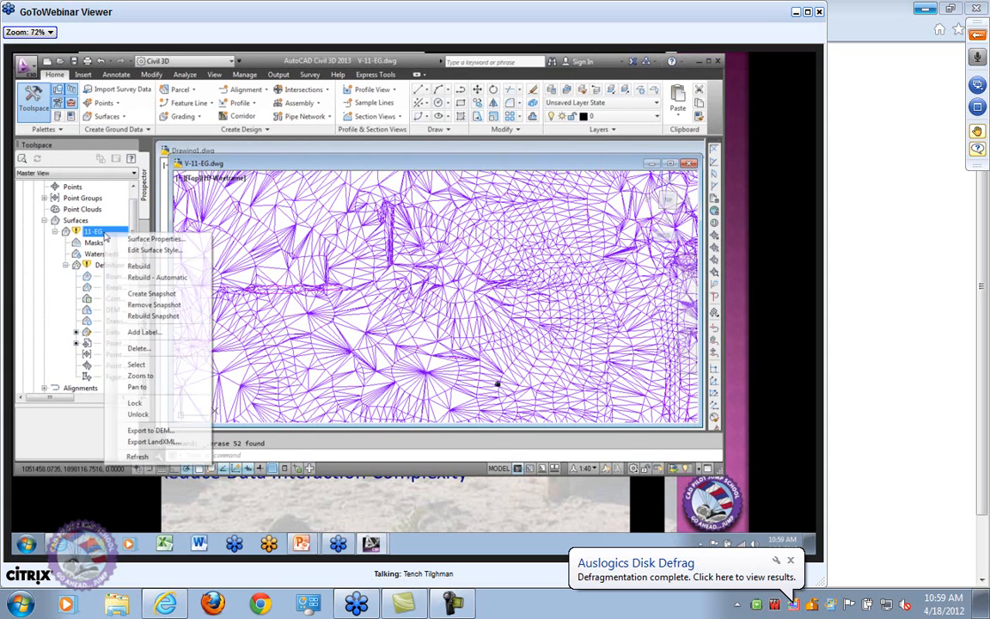
left_click(150, 268)
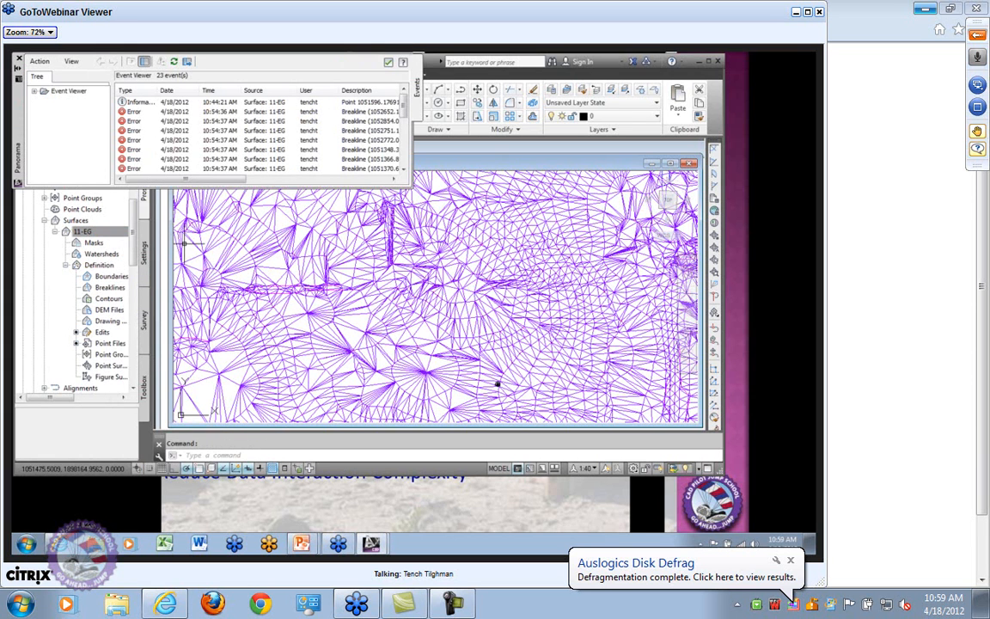
left_click(387, 66)
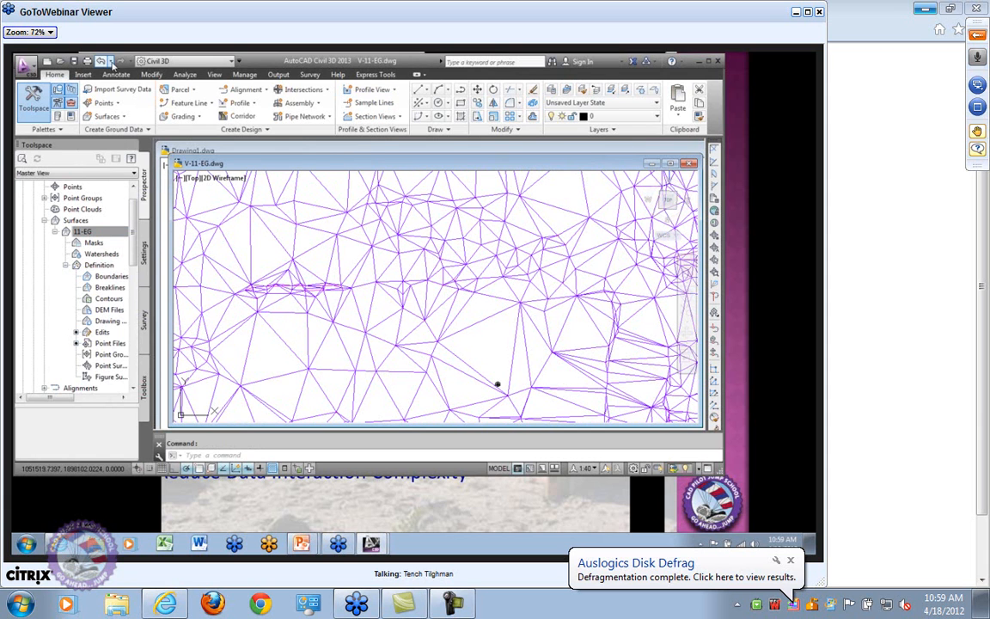
Step: Undo the last seven commands, back through the first Quick Select, to restore the erased contours
left_click(110, 62)
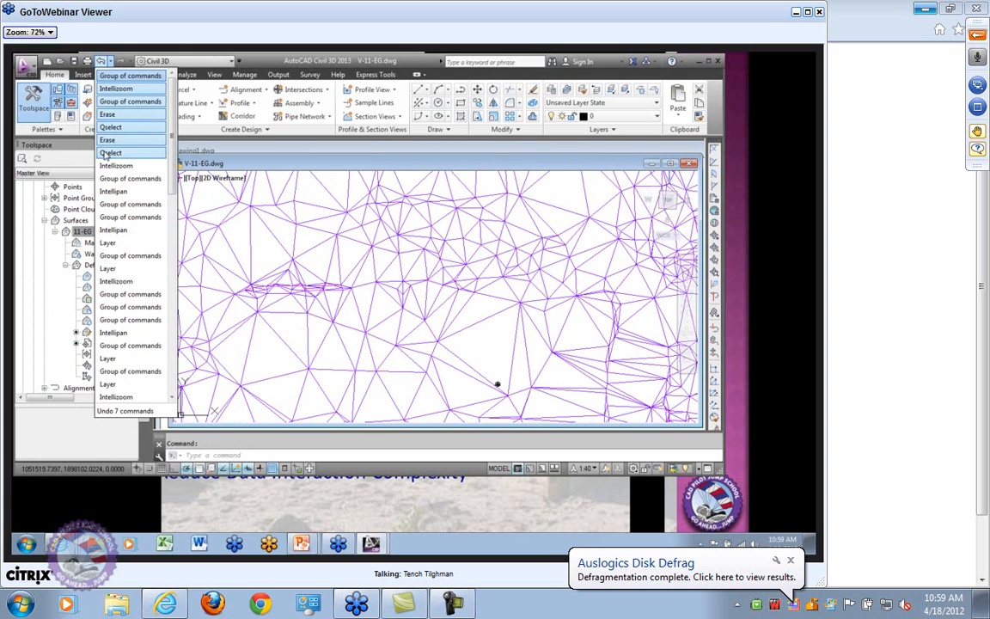
left_click(105, 153)
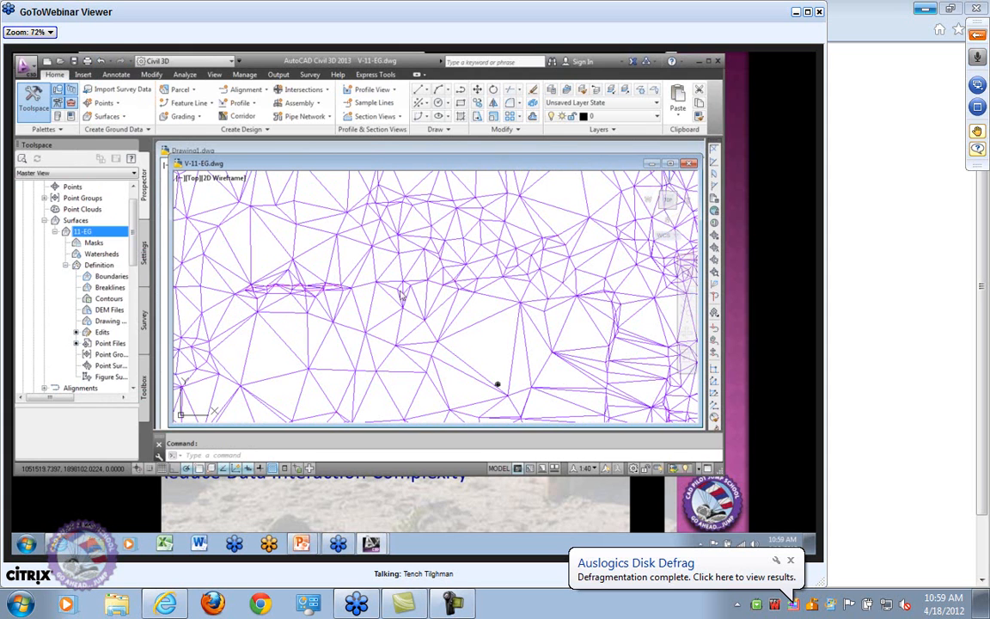
Step: Rebuild the 11-EG surface with the restored contour data and dismiss the event list
right_click(94, 233)
left_click(127, 264)
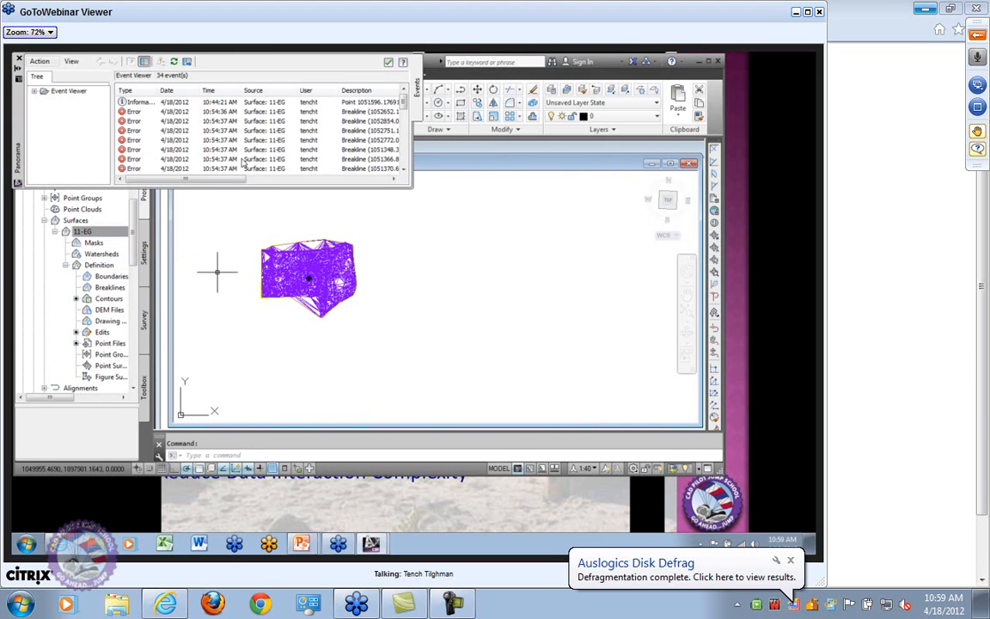
left_click(388, 62)
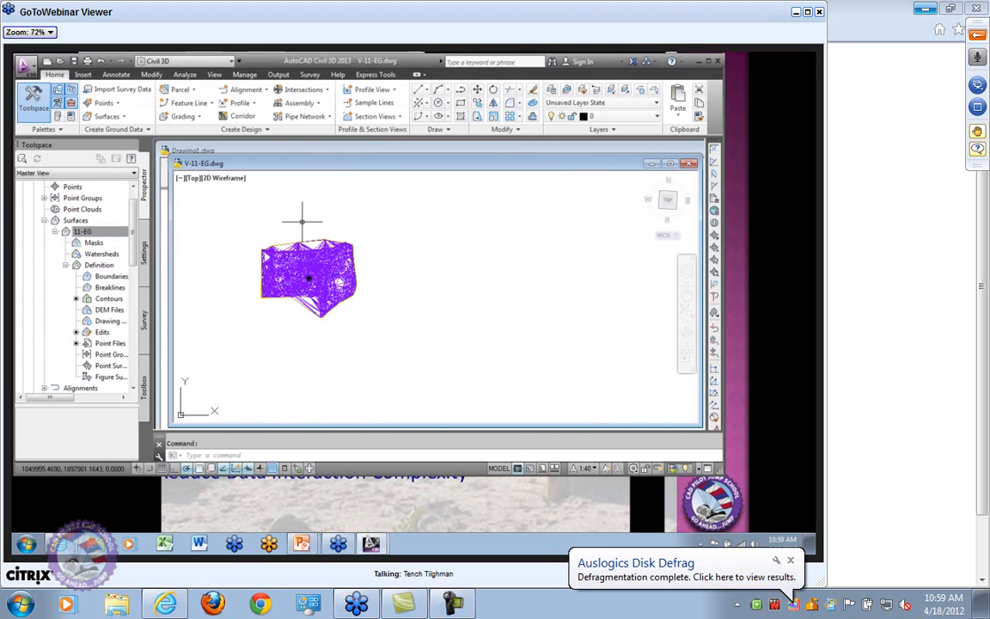
Step: Save the V-11-EG drawing and clear the selection of the 11-EG surface
left_click(74, 61)
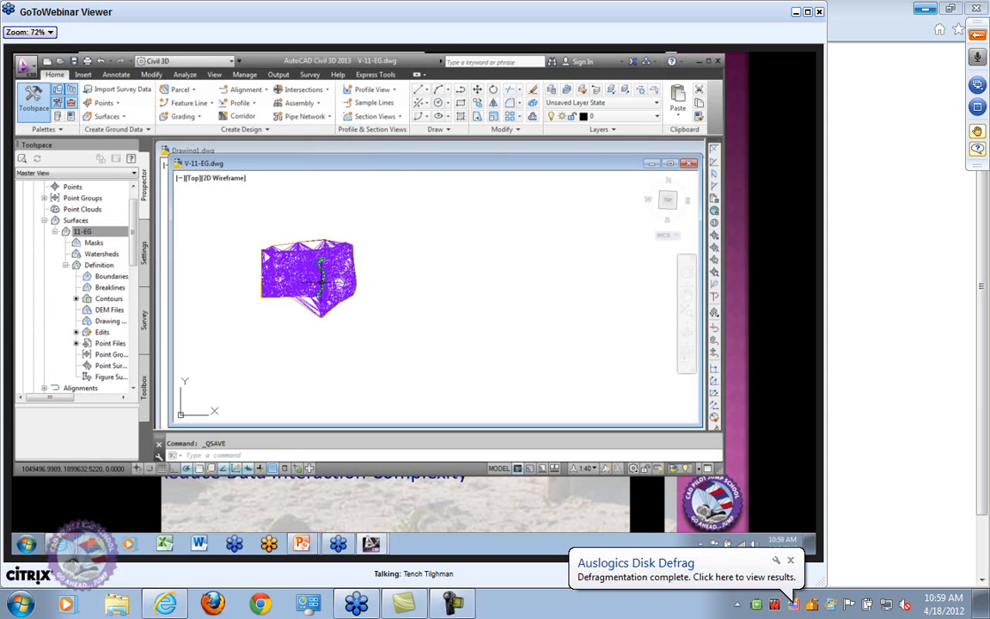
scroll(263, 258, "up", 6)
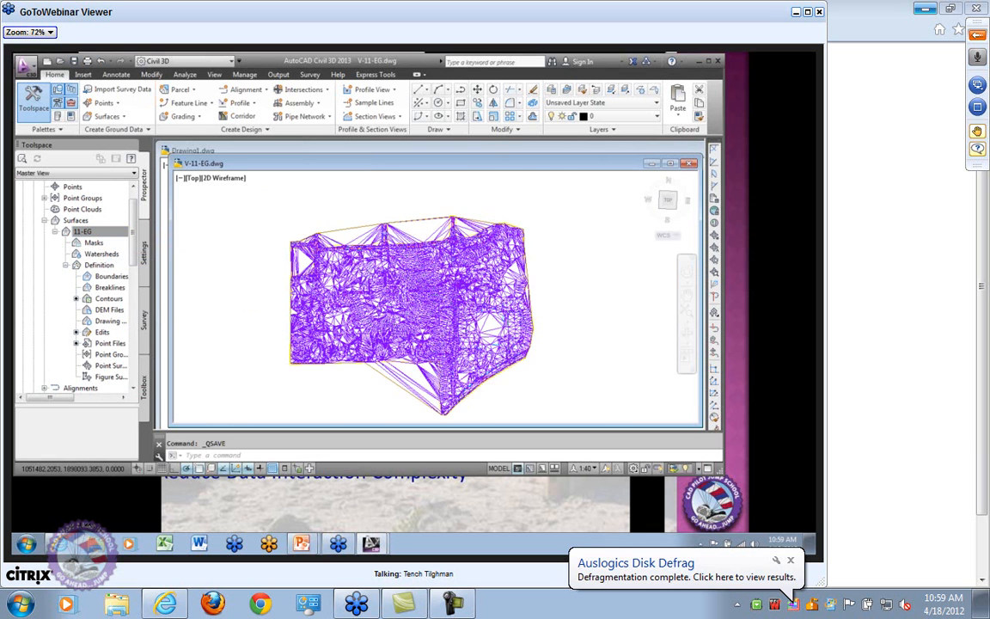
scroll(371, 292, "up", 5)
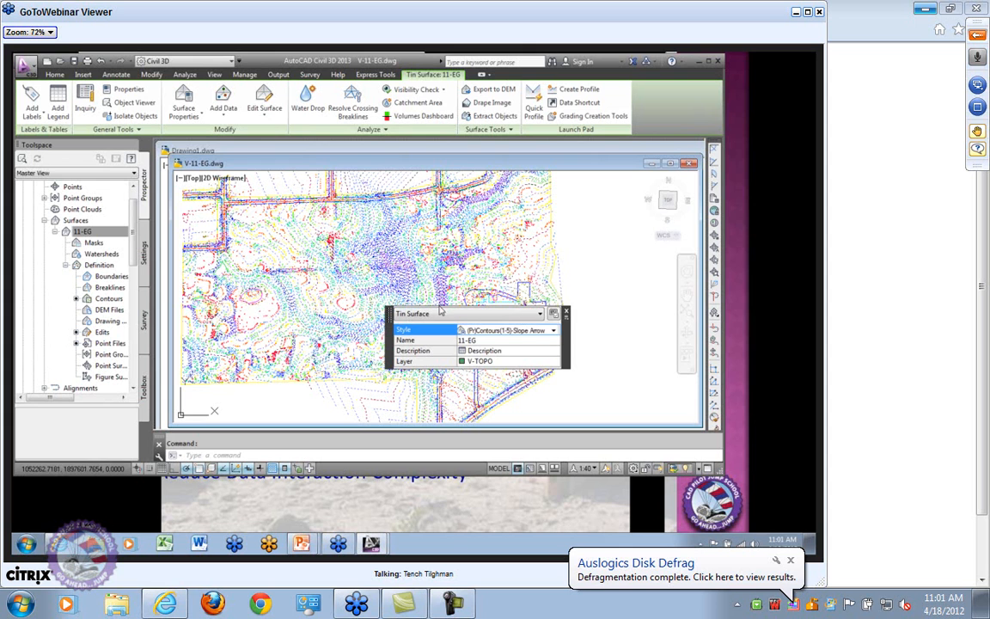
left_click(595, 284)
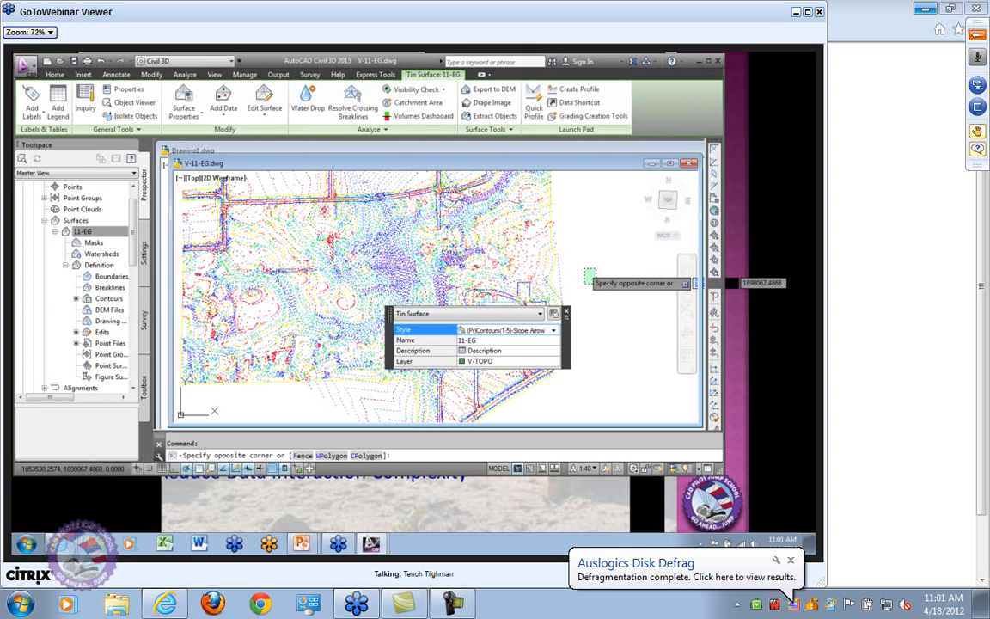
key("Escape")
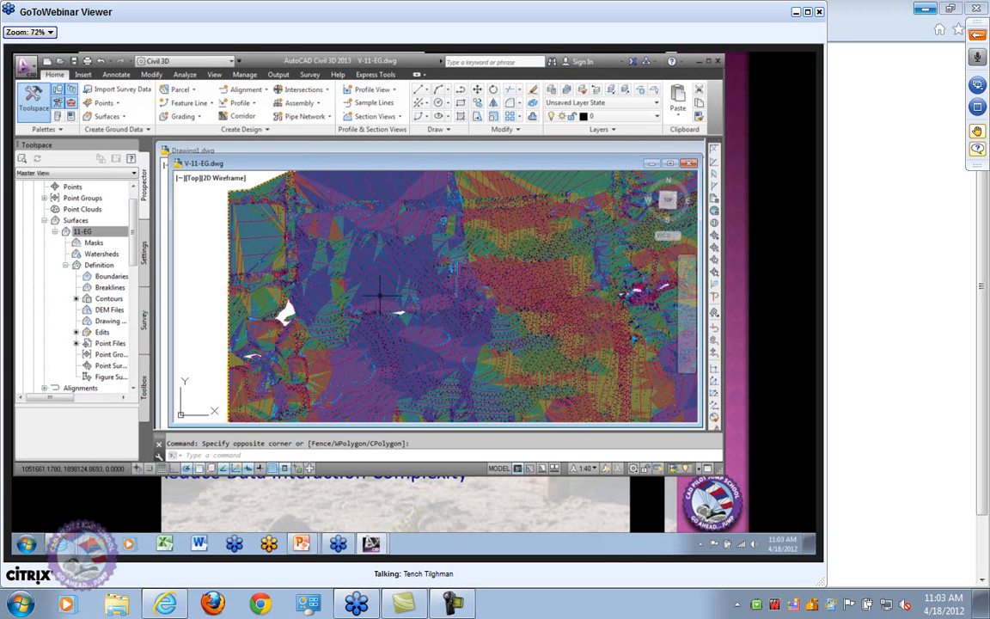
Step: Examine the direction color bands, contours and slope arrows across the northwestern part of the 11-EG surface
scroll(356, 297, "down", 4)
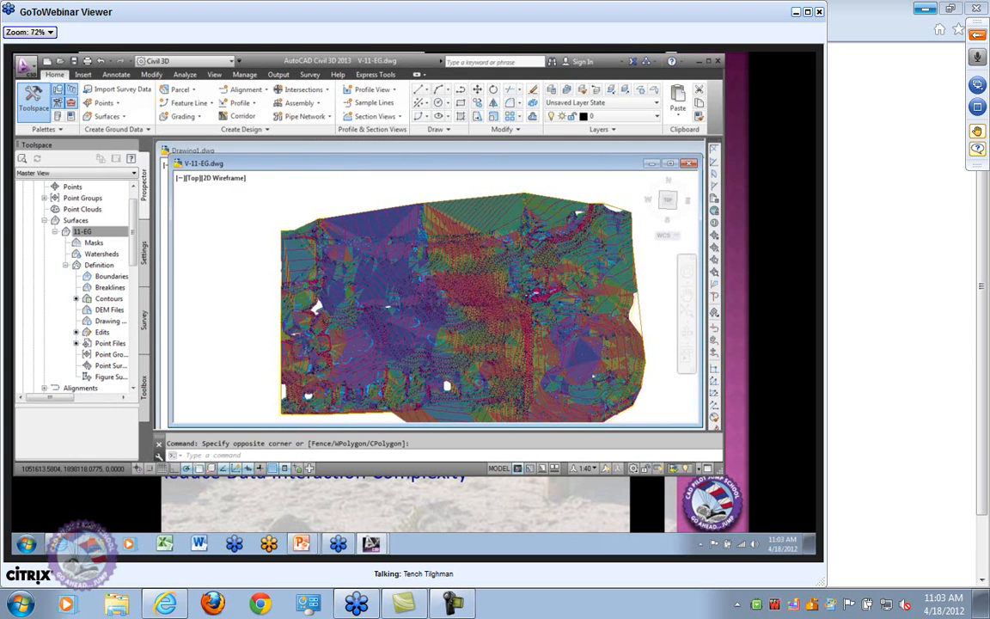
scroll(322, 303, "up", 5)
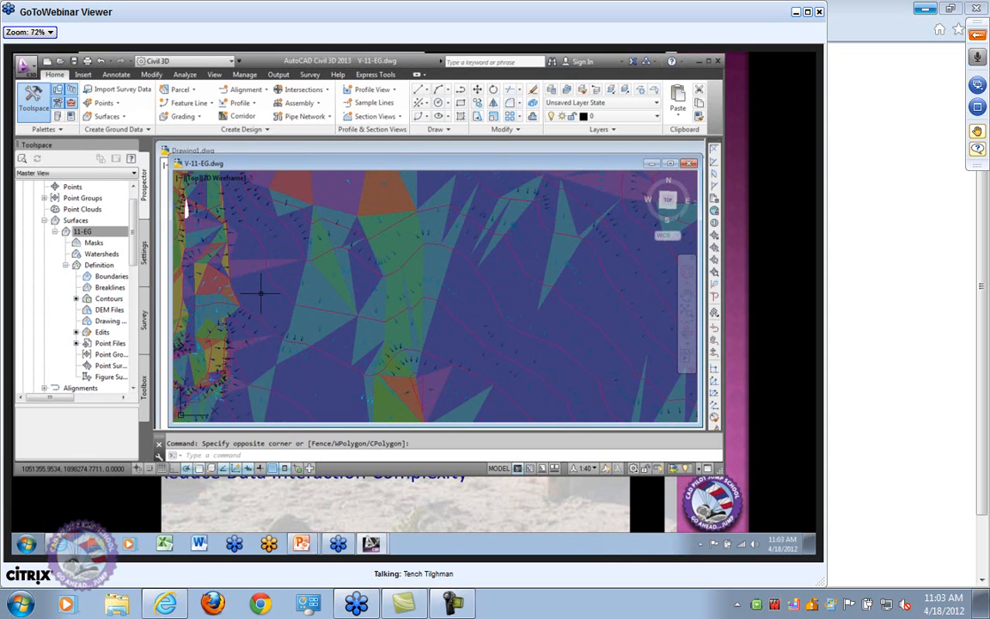
mouse_move(262, 295)
scroll(364, 305, "down", 1)
scroll(434, 258, "down", 4)
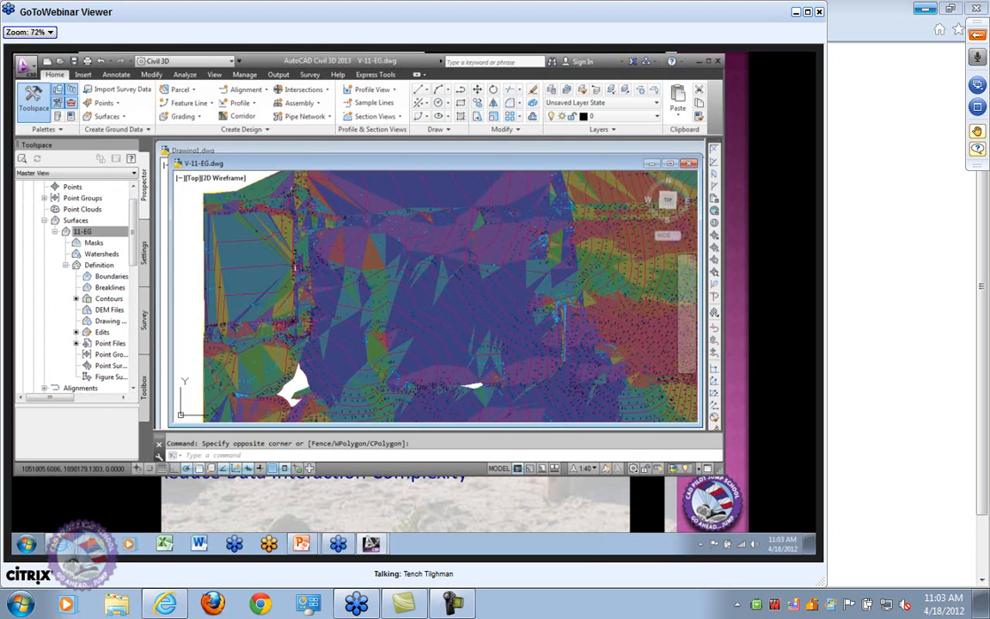
mouse_move(509, 364)
middle_mouse_down()
mouse_move(331, 324)
mouse_move(229, 283)
middle_mouse_up()
middle_click_drag(303, 294, 398, 305)
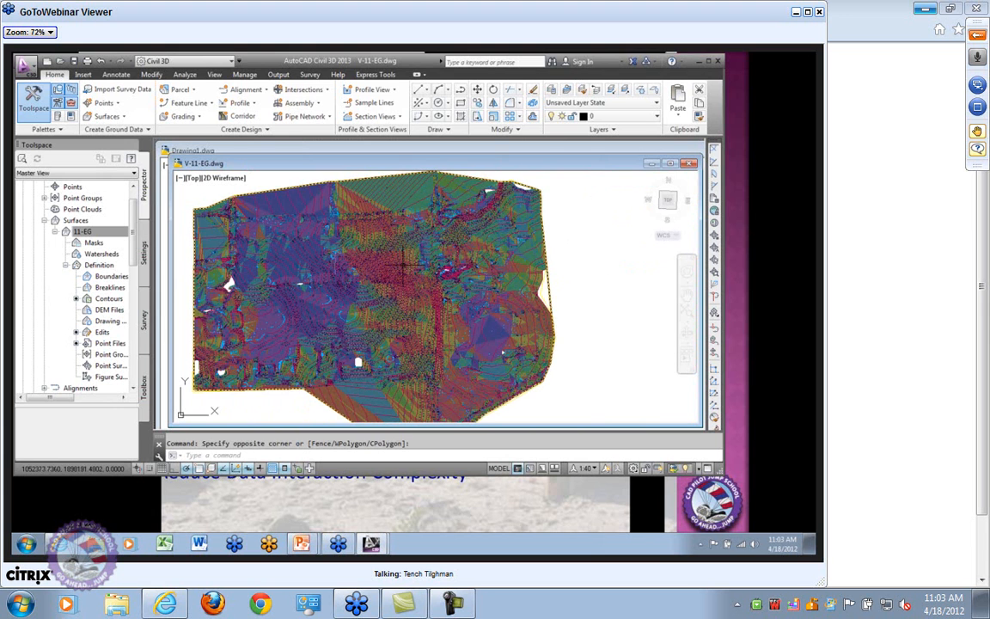
scroll(368, 275, "up", 1)
scroll(368, 274, "up", 3)
scroll(387, 309, "up", 6)
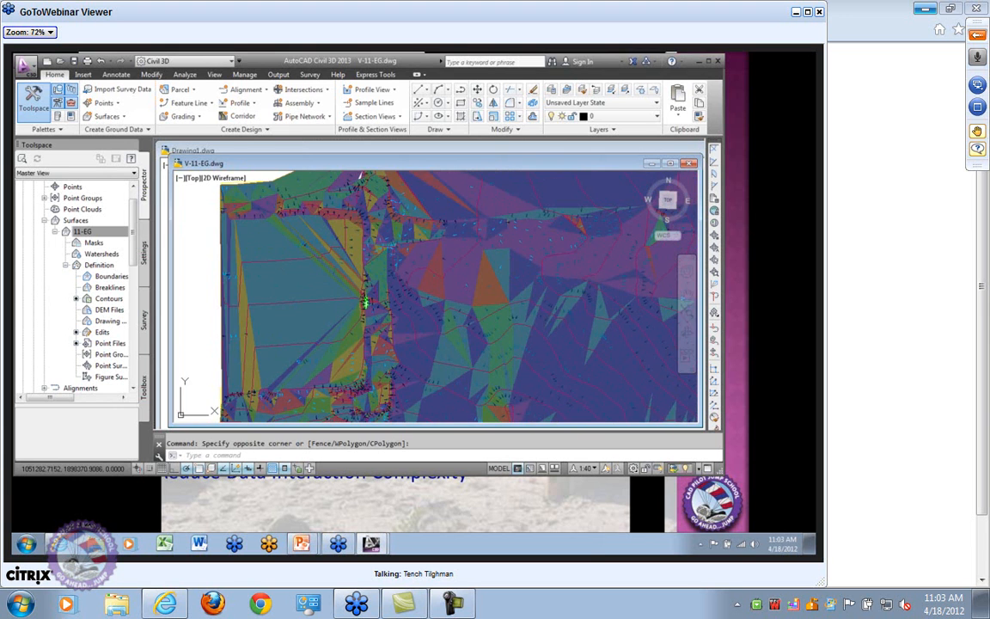
scroll(386, 275, "down", 5)
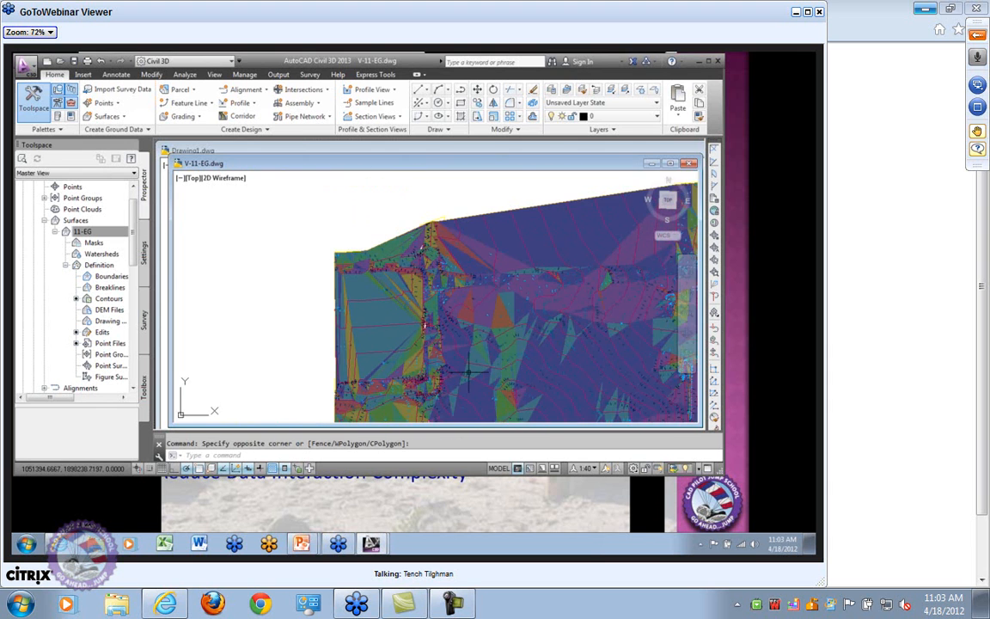
Step: Inspect individual contour lines and slope arrows up close in the gently sloping area of the surface
scroll(421, 295, "up", 6)
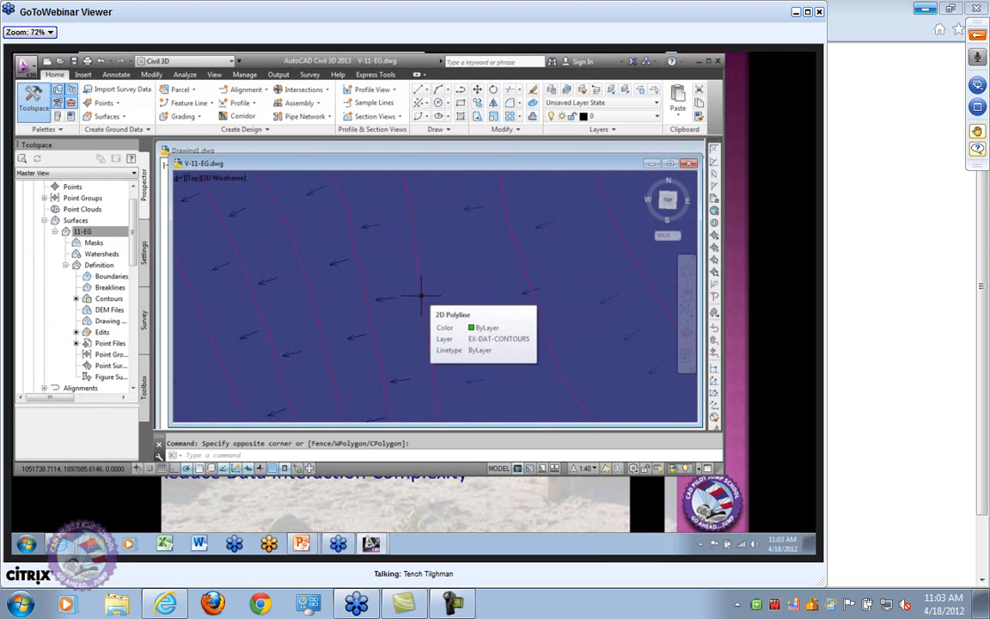
scroll(421, 318, "down", 3)
scroll(421, 329, "down", 4)
middle_click_drag(437, 384, 347, 275)
scroll(381, 308, "up", 4)
scroll(382, 308, "down", 2)
middle_click_drag(359, 338, 511, 339)
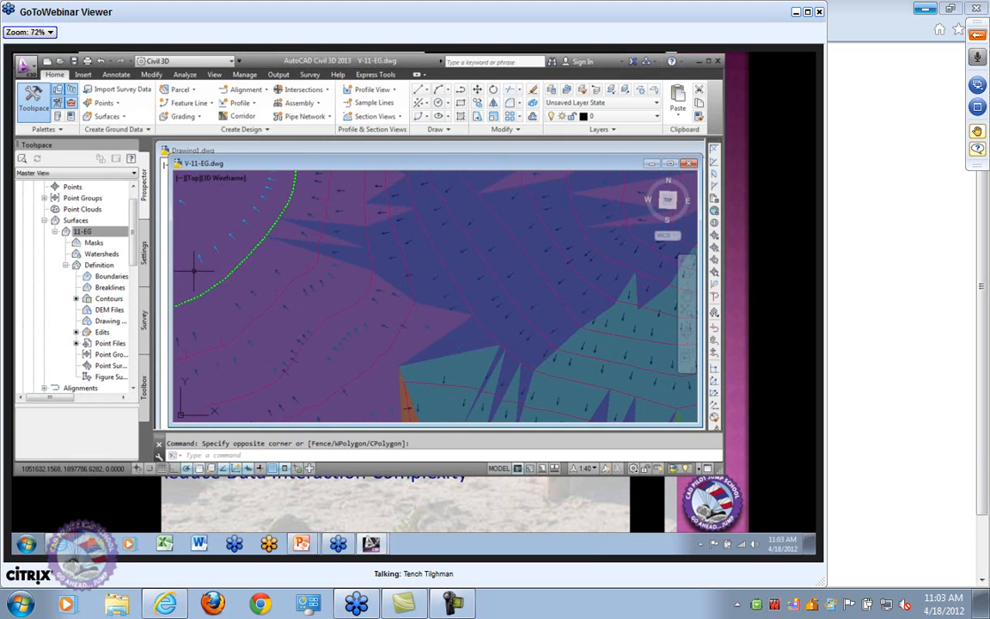
scroll(487, 340, "down", 5)
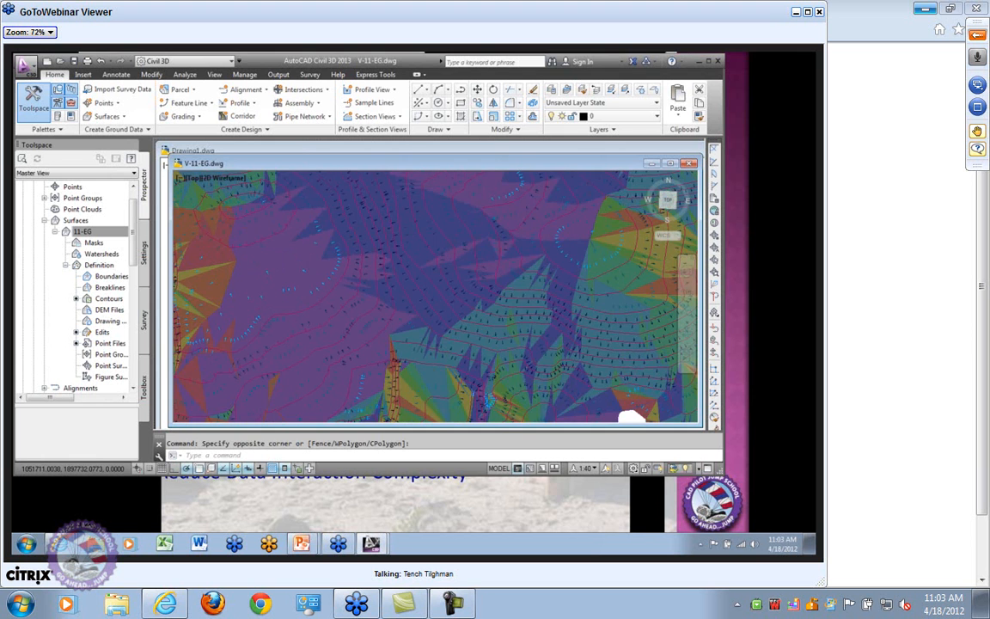
Step: Examine the large triangles in the southeastern part of the surface, the northern slopes, and the overall surface extents
scroll(490, 346, "up", 3)
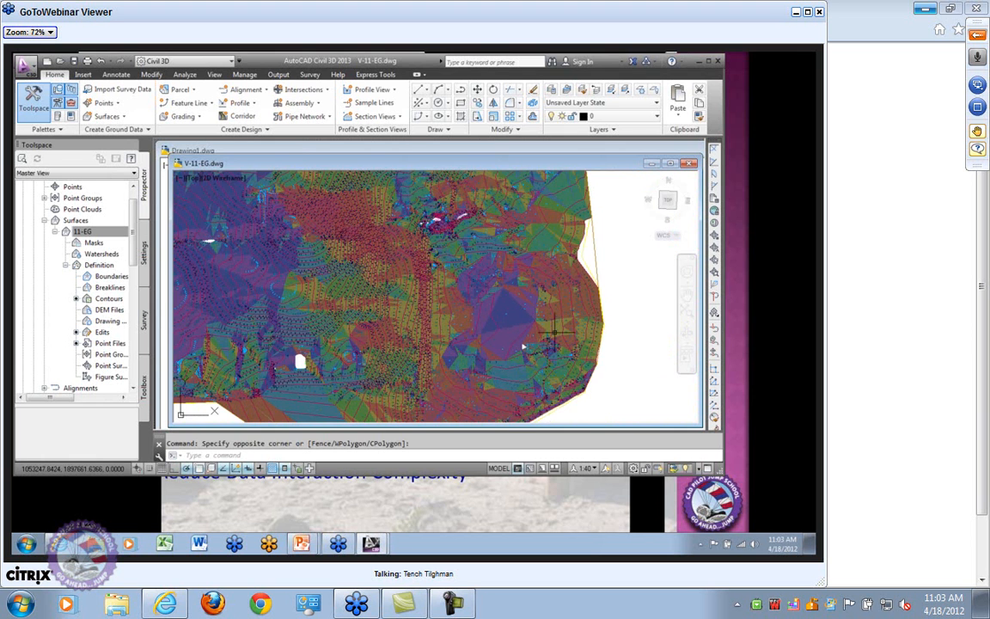
scroll(312, 332, "up", 2)
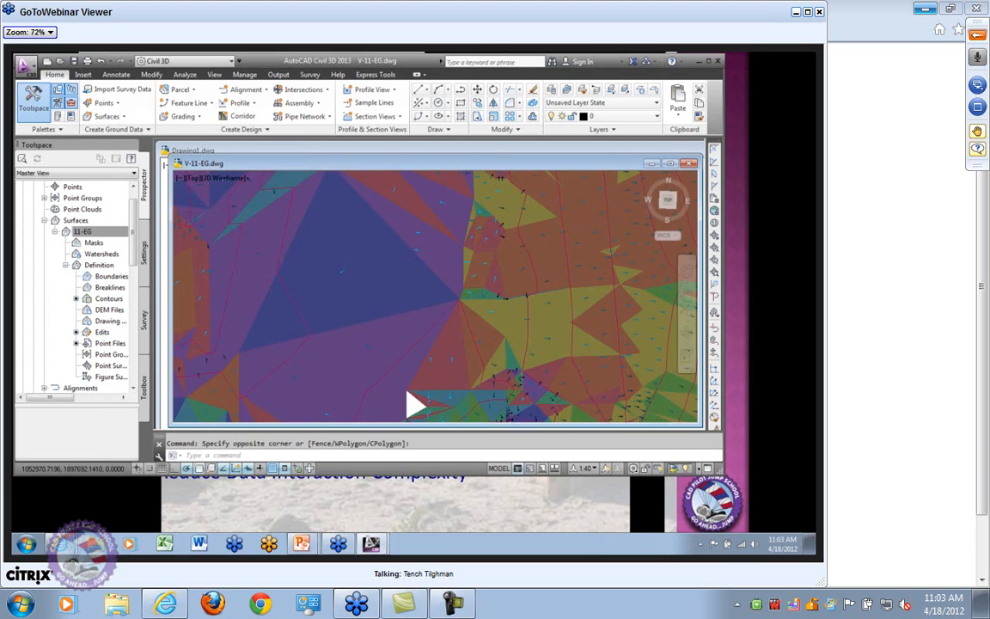
scroll(338, 342, "down", 2)
middle_click_drag(338, 342, 395, 299, "shift")
scroll(395, 300, "up", 5)
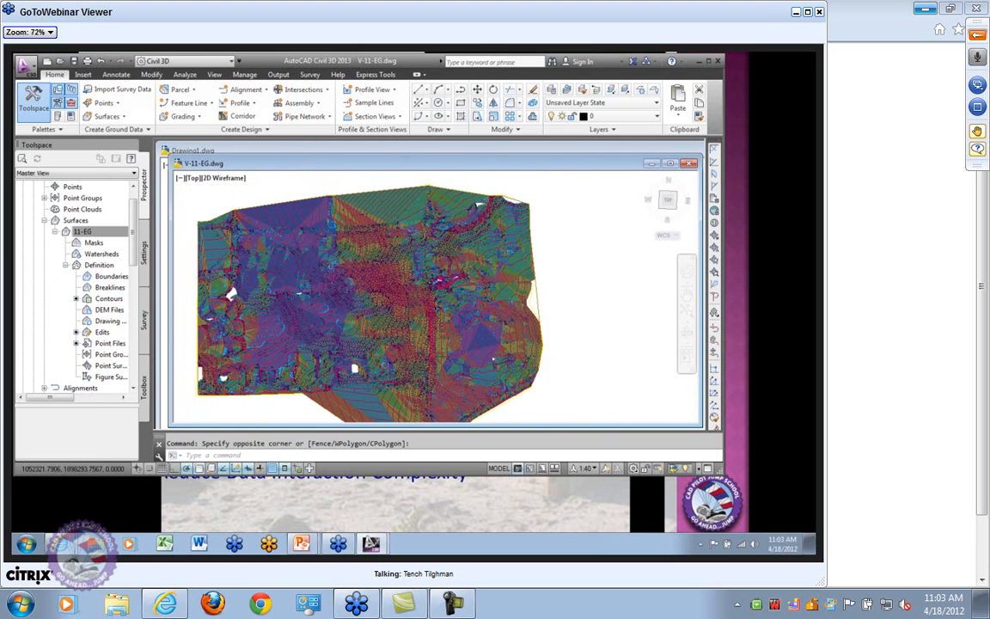
scroll(369, 233, "up", 2)
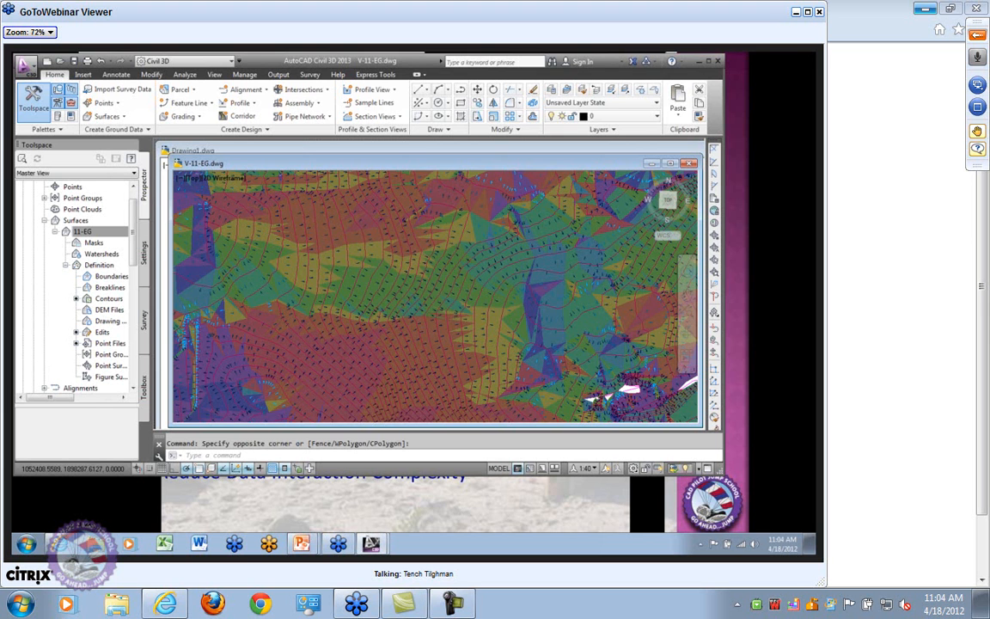
scroll(461, 295, "down", 2)
scroll(418, 326, "down", 3)
mouse_move(378, 344)
middle_mouse_down()
mouse_move(391, 276)
mouse_move(387, 262)
mouse_move(362, 263)
middle_mouse_up()
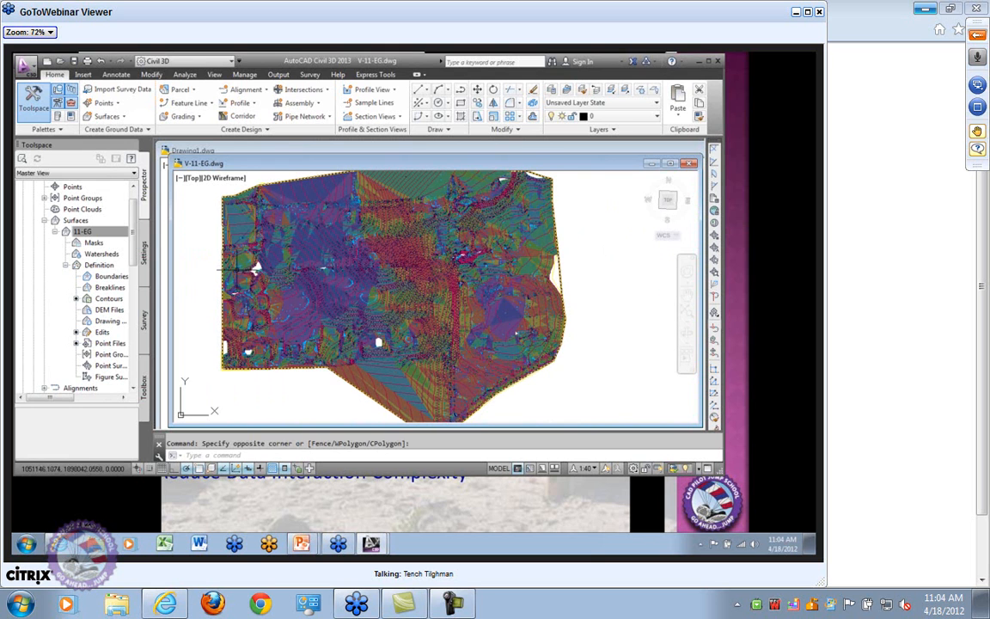
left_click(348, 381)
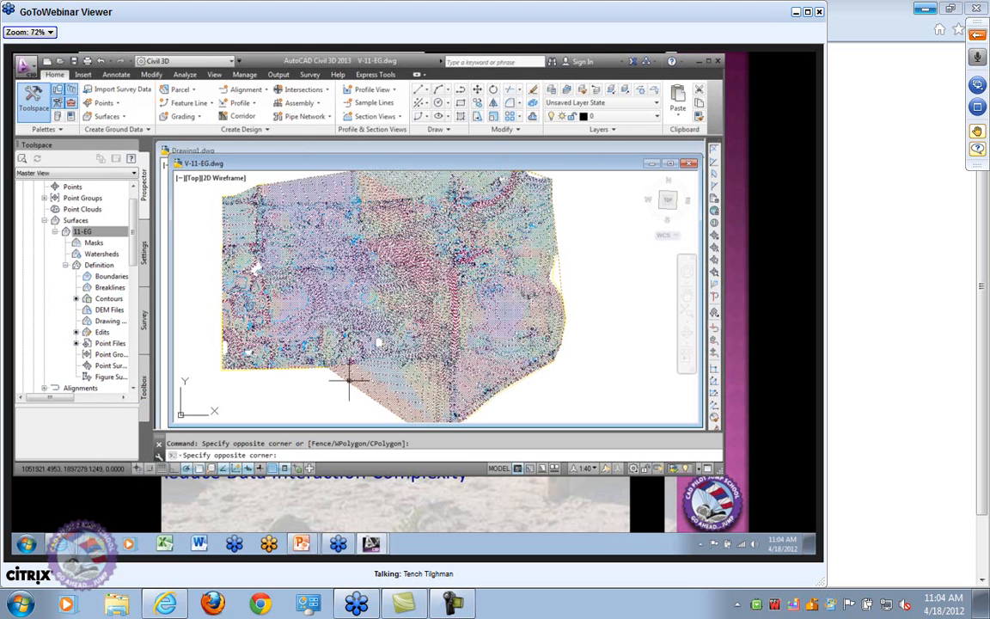
right_click(348, 380)
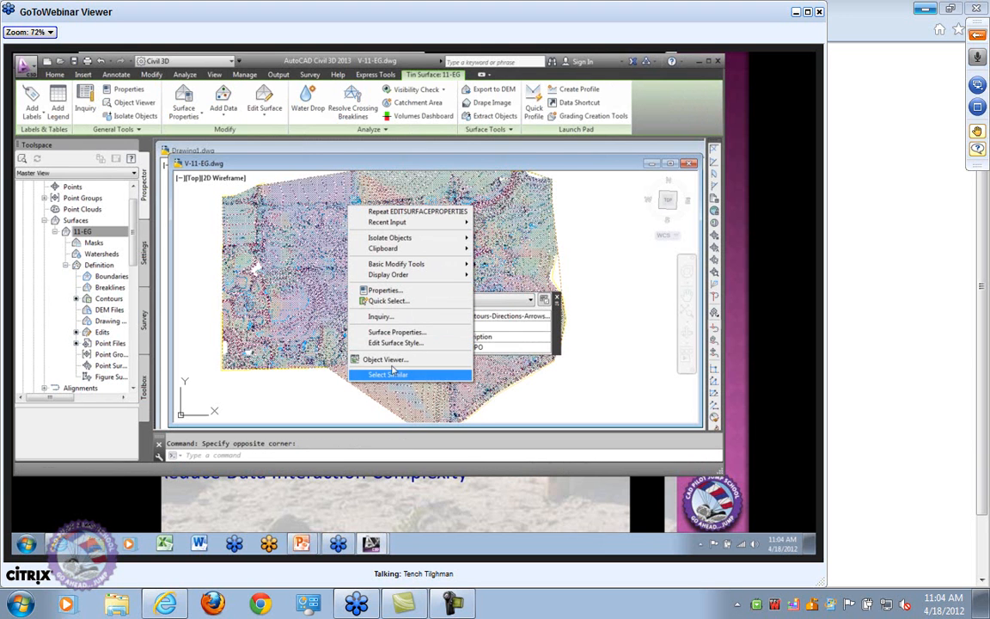
left_click(395, 331)
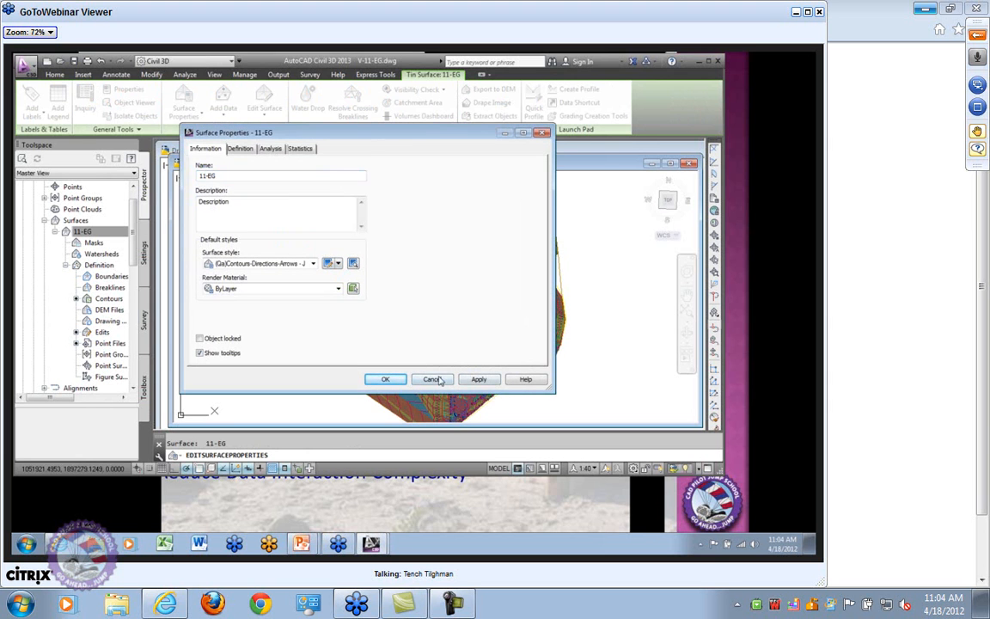
left_click(386, 379)
Step: Open the 11-EG surface's style (Qa)Contours-Directions-Arrows - JS for editing and review its component display in the Plan view direction
left_click(358, 384)
left_click(354, 391)
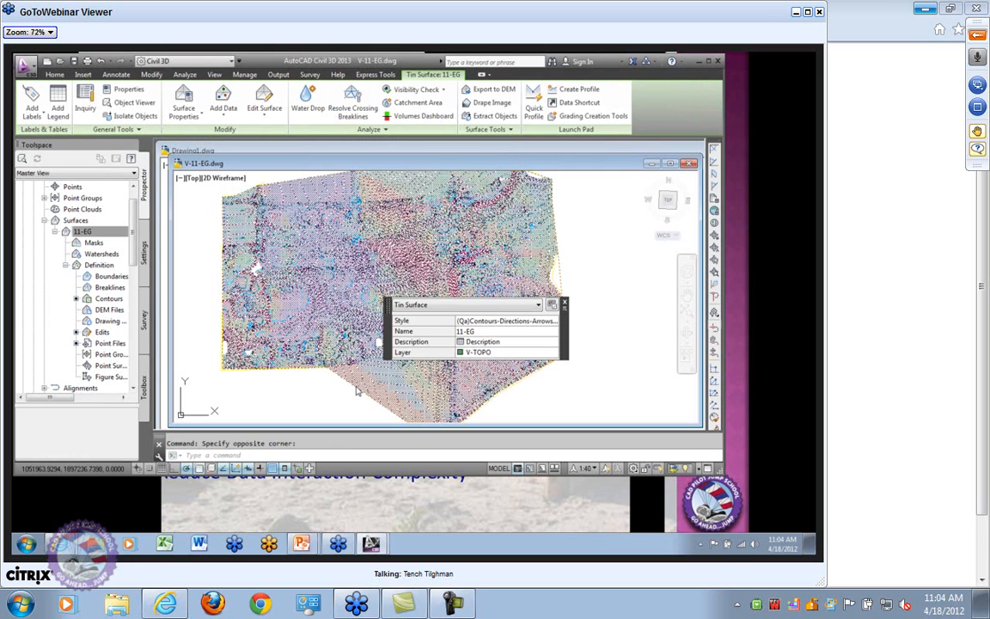
right_click(355, 387)
left_click(409, 348)
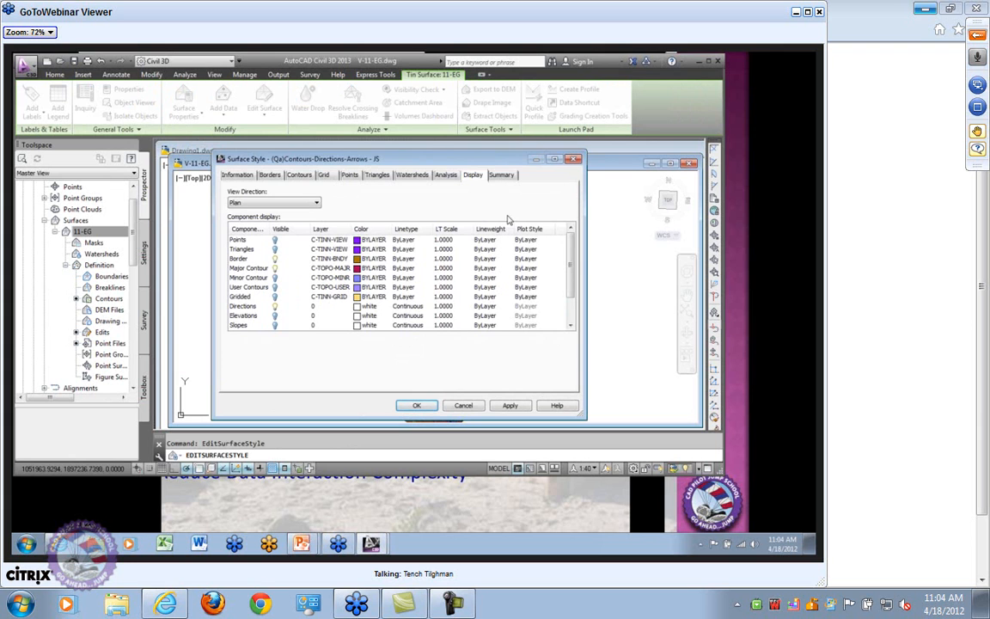
mouse_move(570, 265)
left_mouse_down()
mouse_move(573, 305)
mouse_move(574, 251)
left_mouse_up()
left_click(275, 306)
scroll(577, 267, "down", 1)
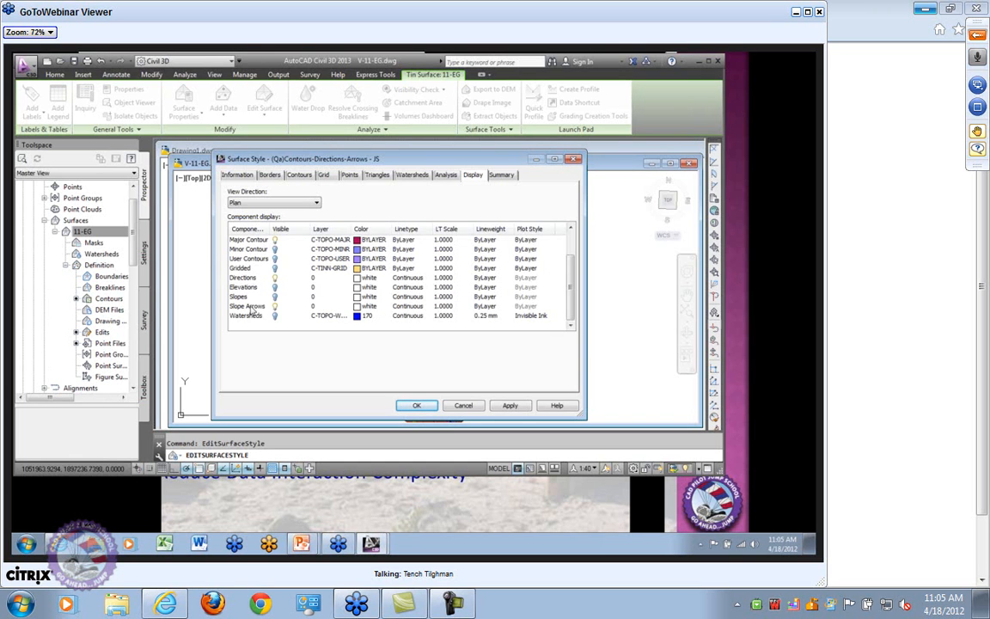
Step: Review the style's Directions analysis settings and the available display types, leaving the display type at 2D Solid
left_click(446, 174)
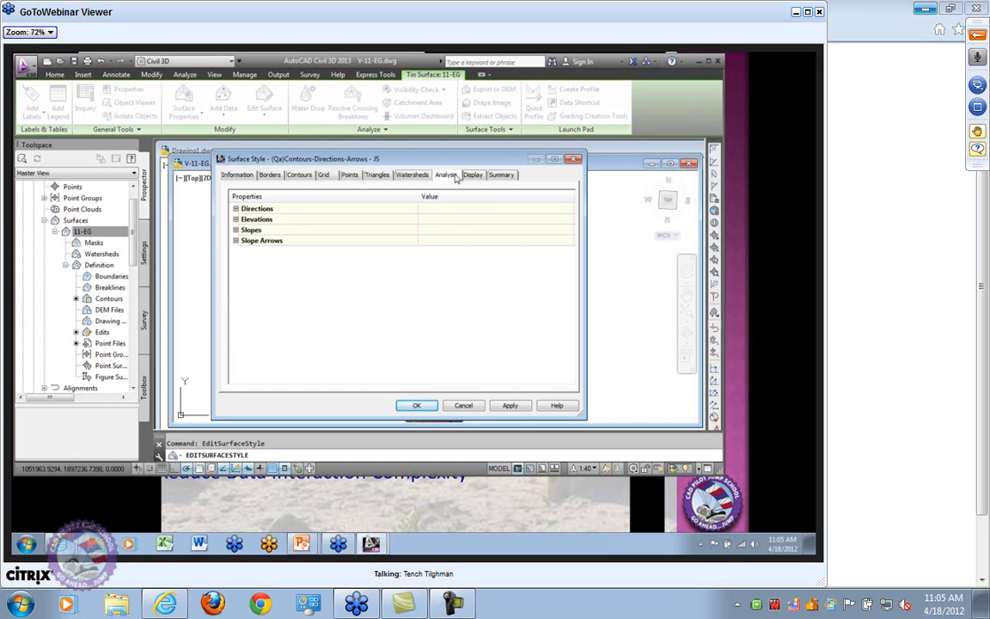
left_click(235, 209)
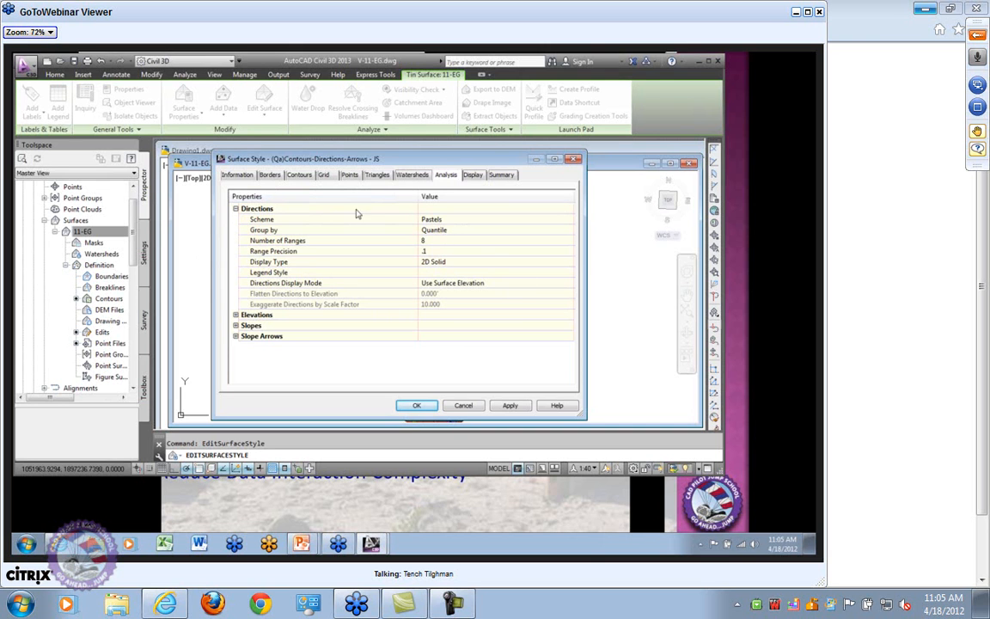
left_click(460, 262)
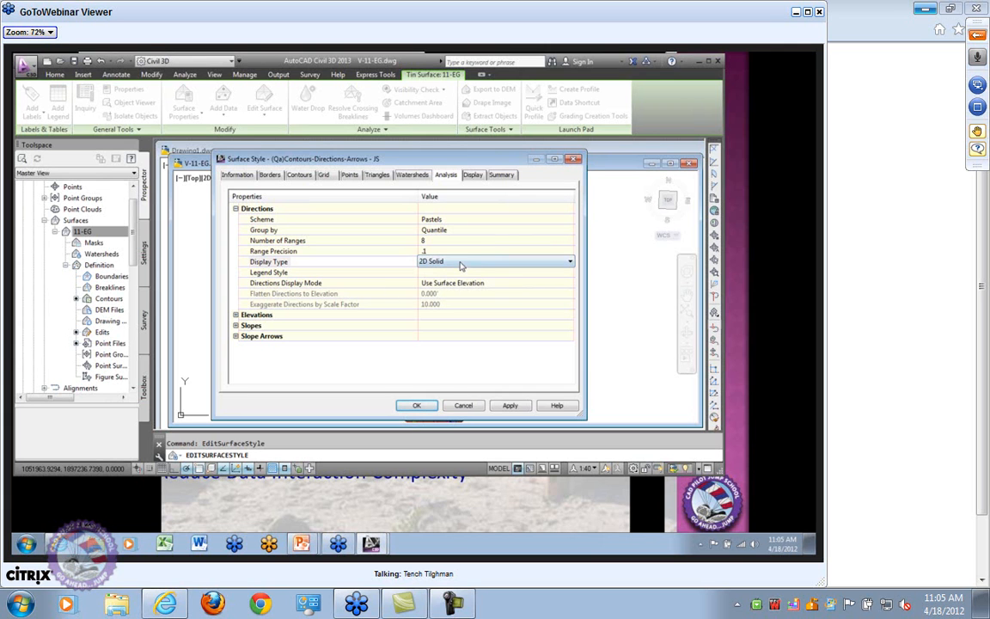
left_click(570, 262)
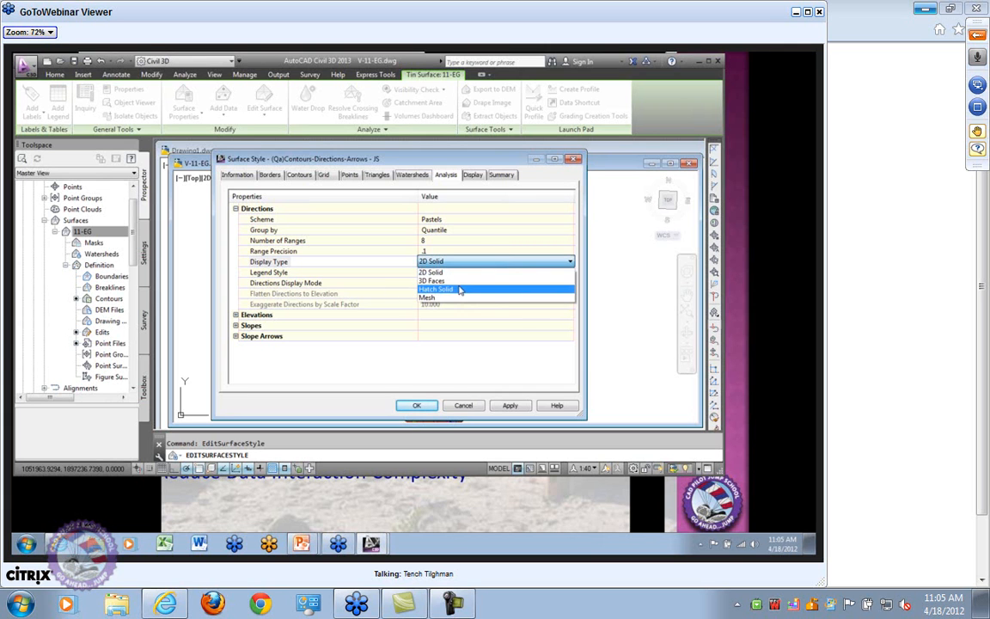
left_click(596, 263)
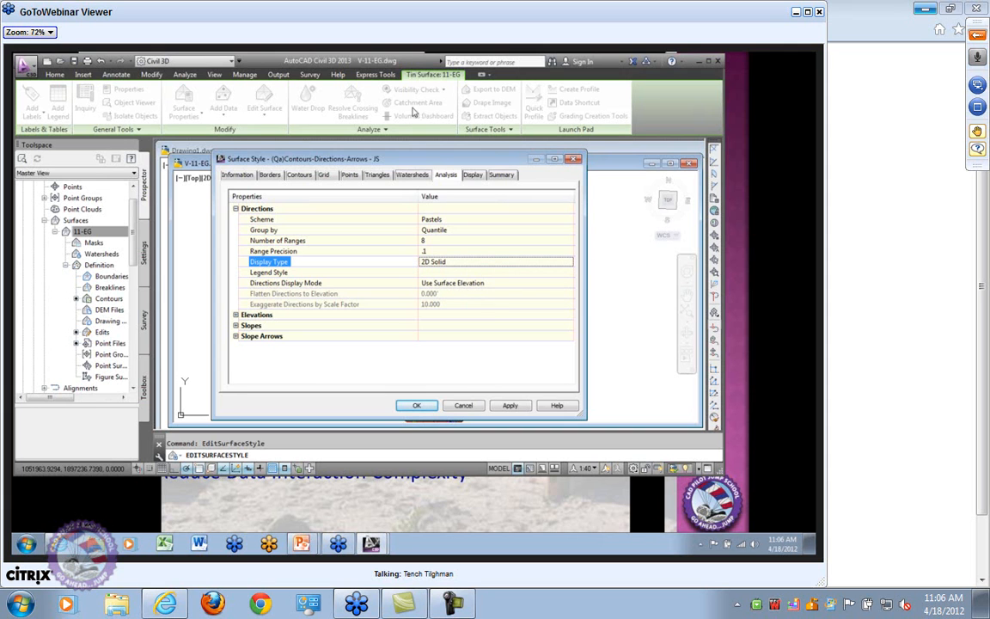
Step: Recheck the style's component display list and close the surface style without saving changes
left_click(475, 175)
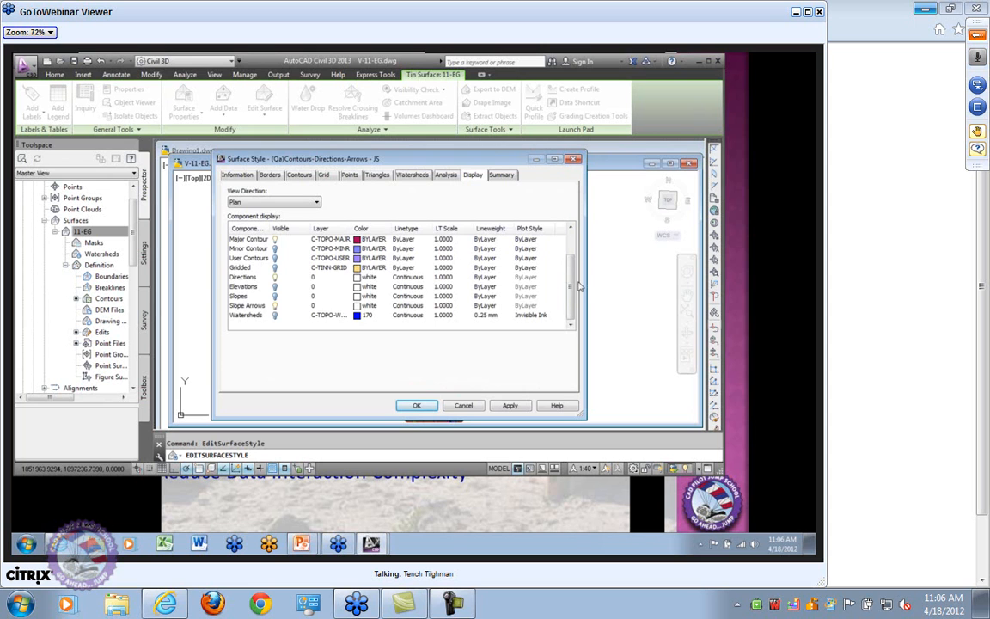
scroll(574, 255, "up", 1)
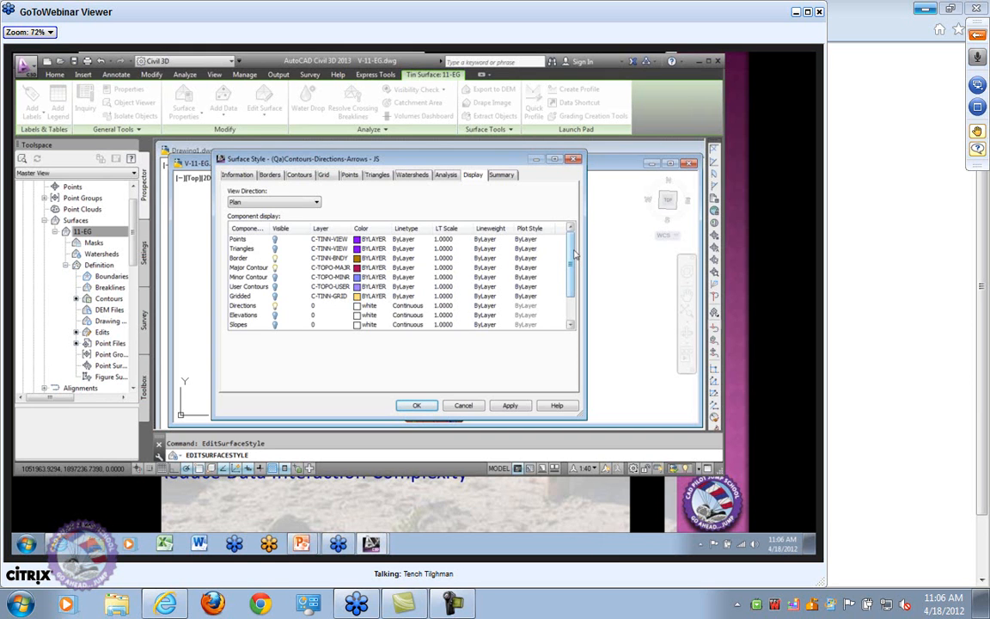
left_click(462, 407)
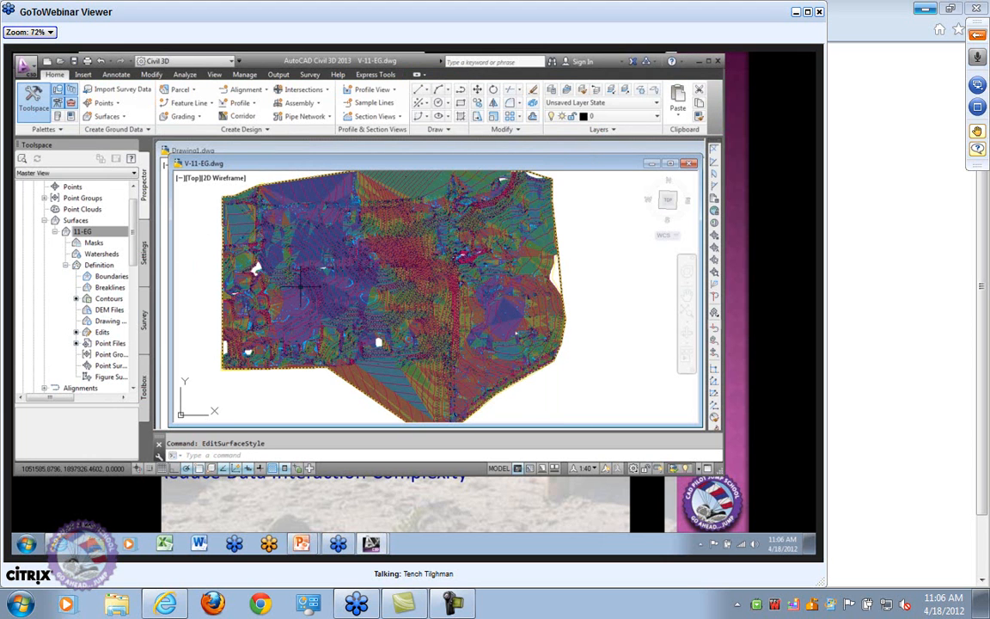
Step: Set the viewport's visual style to Realistic
left_click(225, 179)
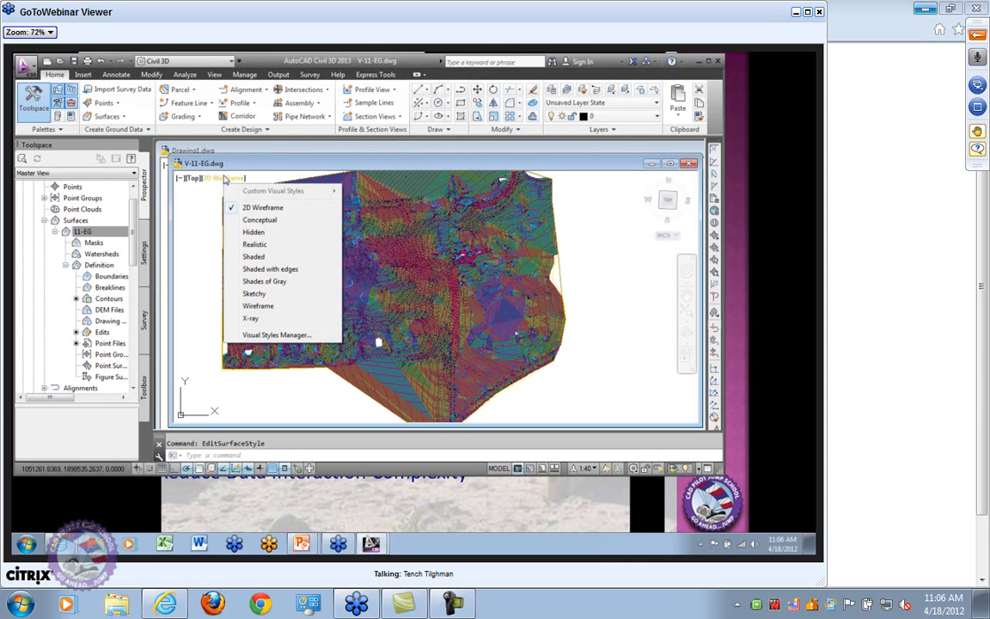
left_click(244, 244)
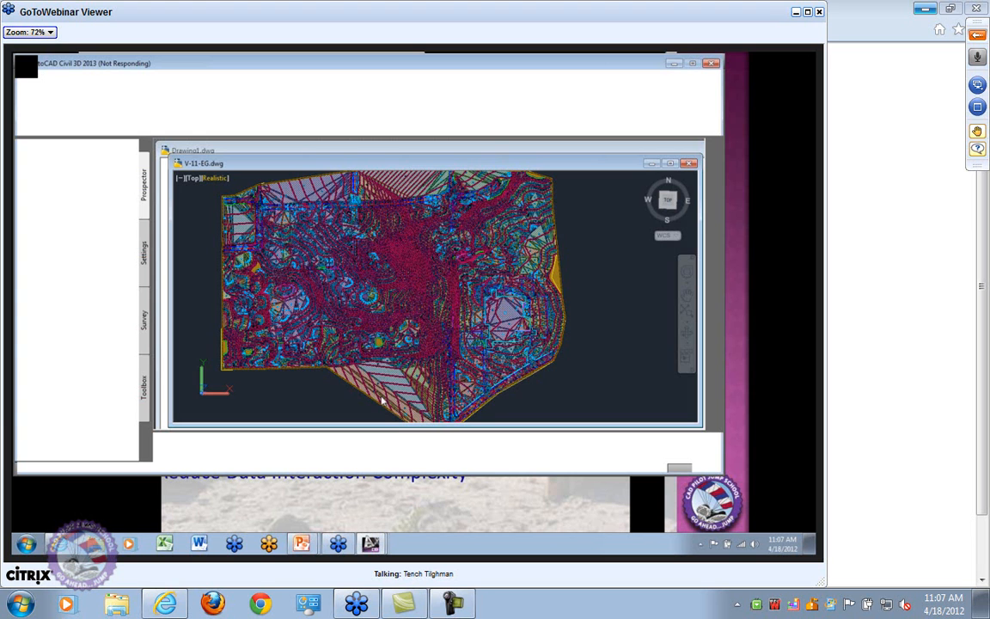
Step: Switch to the PowerPoint slide show
key("alt+Tab")
key("alt+Tab")
key("alt+Tab")
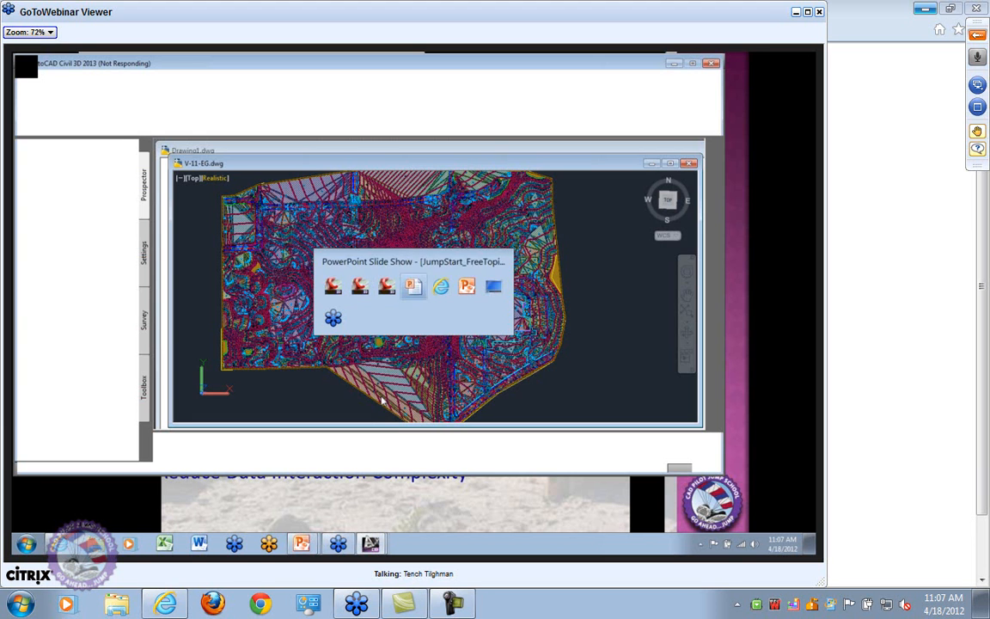